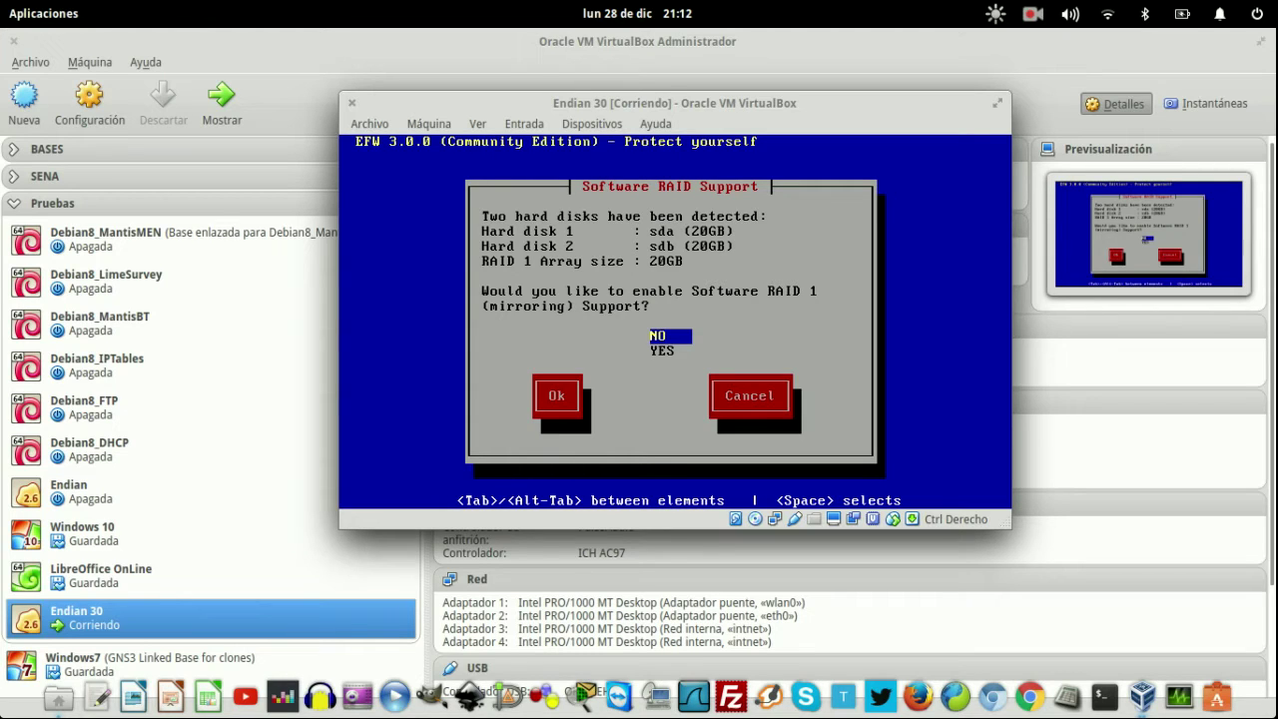
- Move to YES in the Software RAID Support question for the two 20GB disks
{"action": "key", "text": "Down"}
- Confirm RAID 1 mirroring and decline the serial console so the root filesystem gets built
{"action": "key", "text": "Return"}
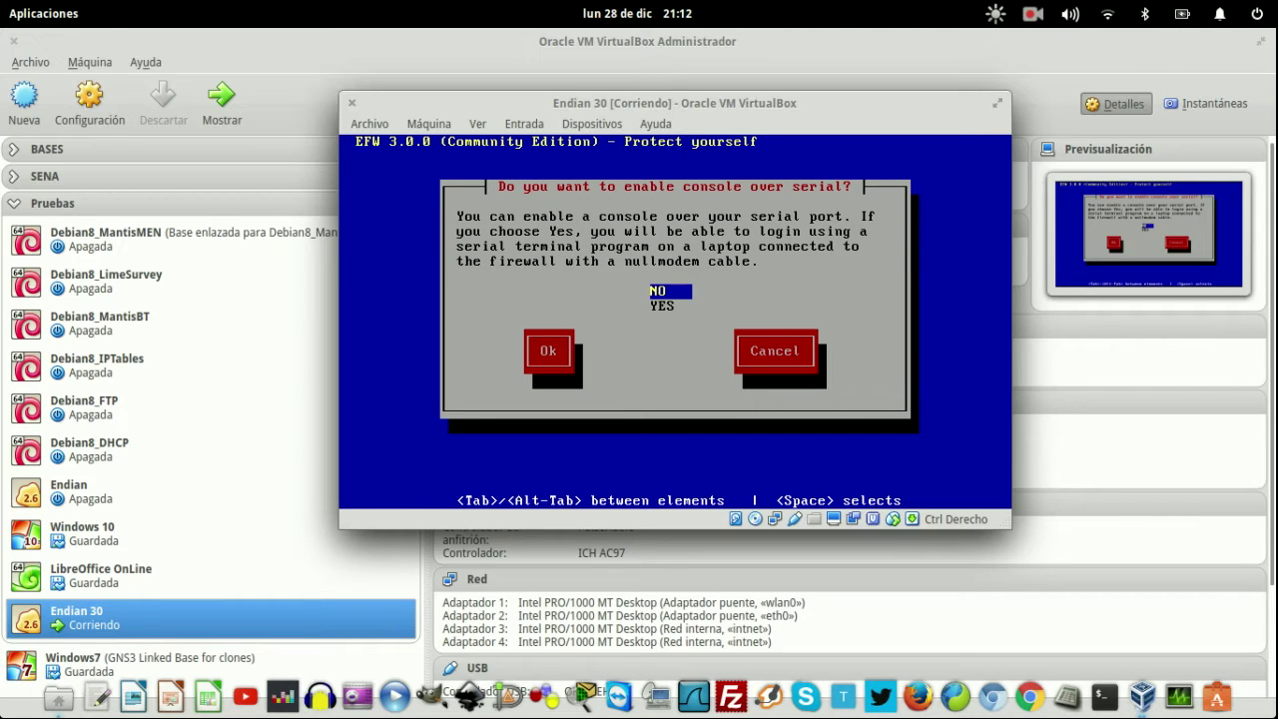
{"action": "key", "text": "Return"}
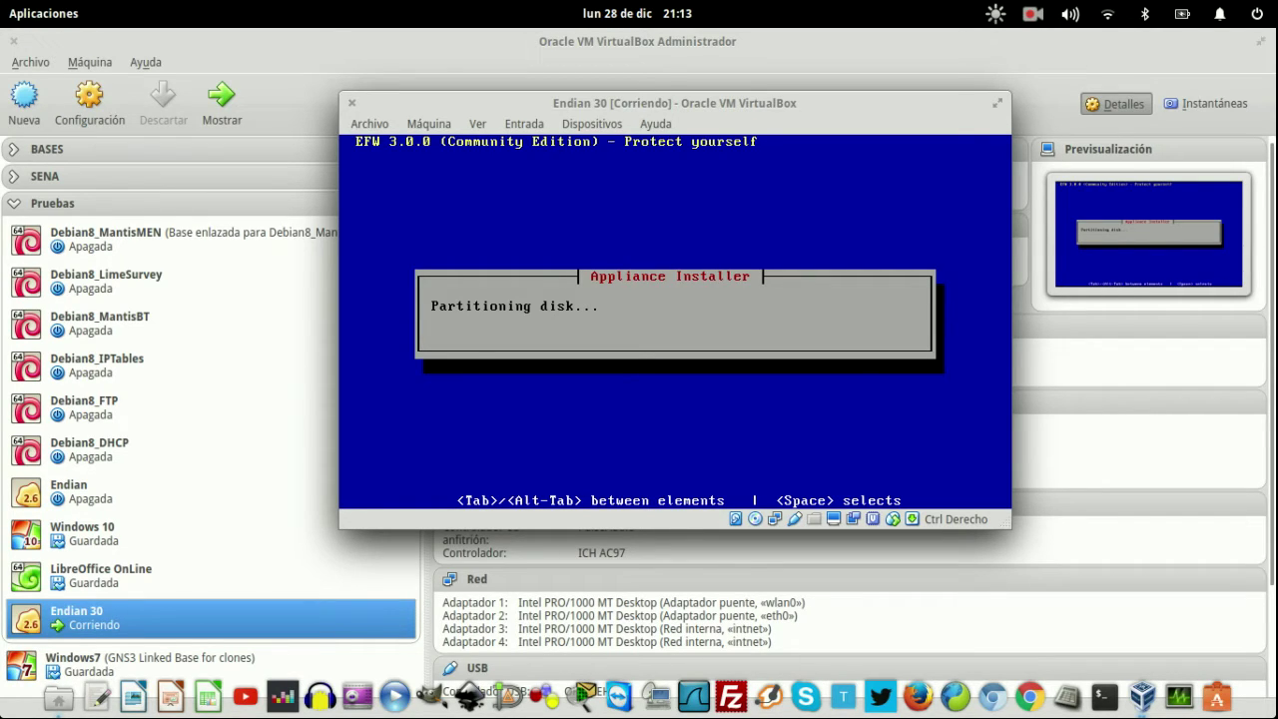
- Bring up the VirtualBox manager and expand the BASES group to locate WinXP
{"action": "left_click", "coordinate": [137, 535]}
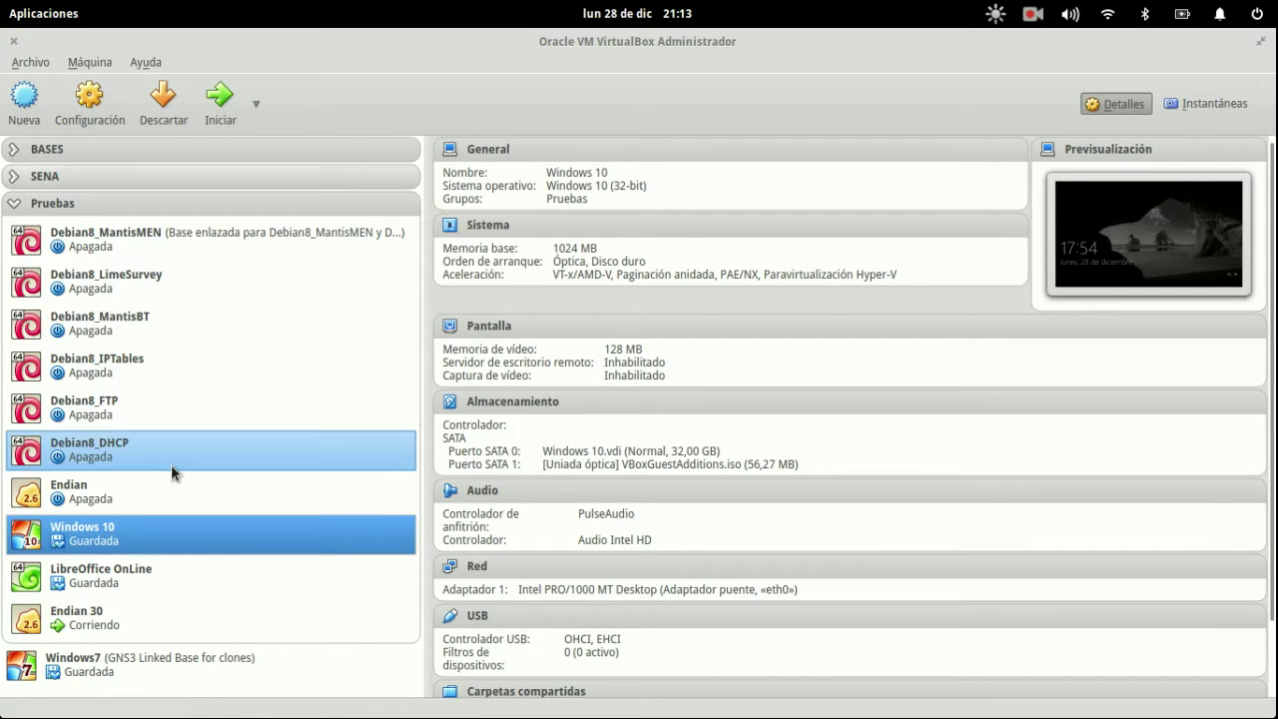
{"action": "left_click", "coordinate": [14, 152]}
{"action": "left_click", "coordinate": [16, 151]}
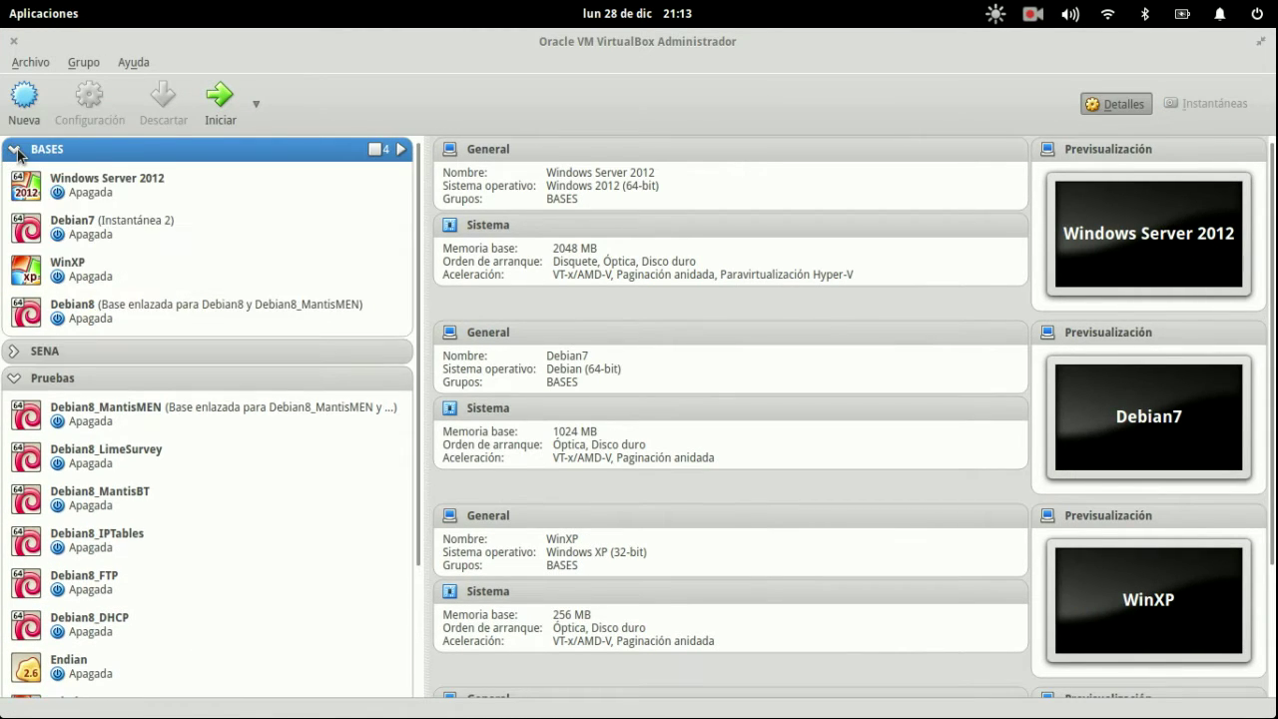
{"action": "right_click", "coordinate": [89, 269]}
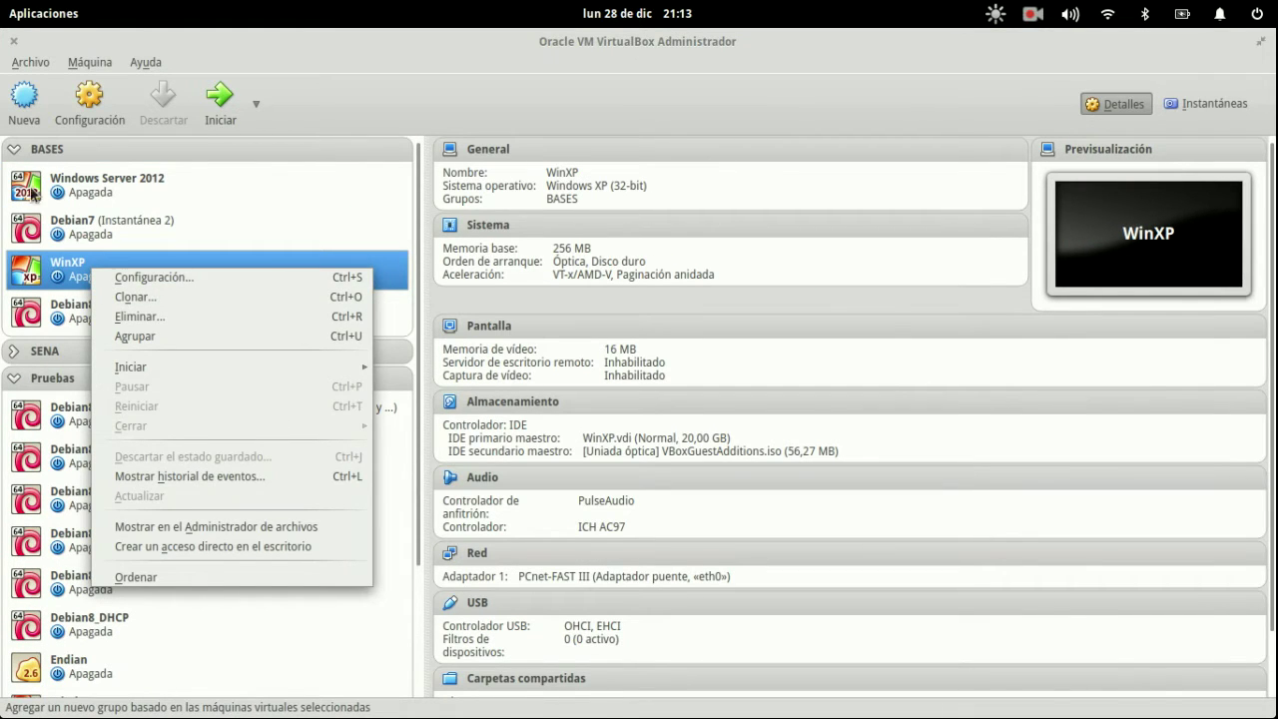
{"action": "left_click", "coordinate": [18, 160]}
{"action": "left_click", "coordinate": [16, 152]}
{"action": "left_click", "coordinate": [167, 416]}
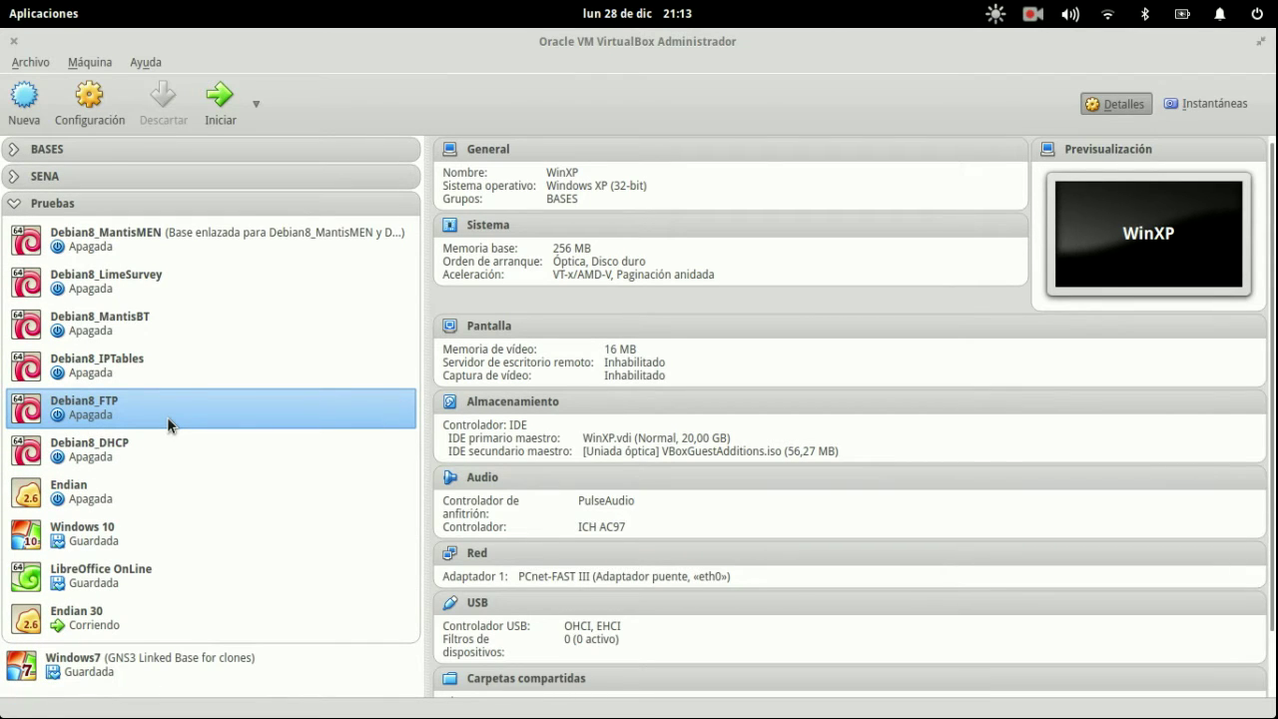
- Reopen the BASES group and choose Clonar... from WinXP's context menu
{"action": "left_click", "coordinate": [15, 180]}
{"action": "left_click", "coordinate": [15, 176]}
{"action": "left_click", "coordinate": [15, 177]}
{"action": "left_click", "coordinate": [14, 149]}
{"action": "right_click", "coordinate": [84, 268]}
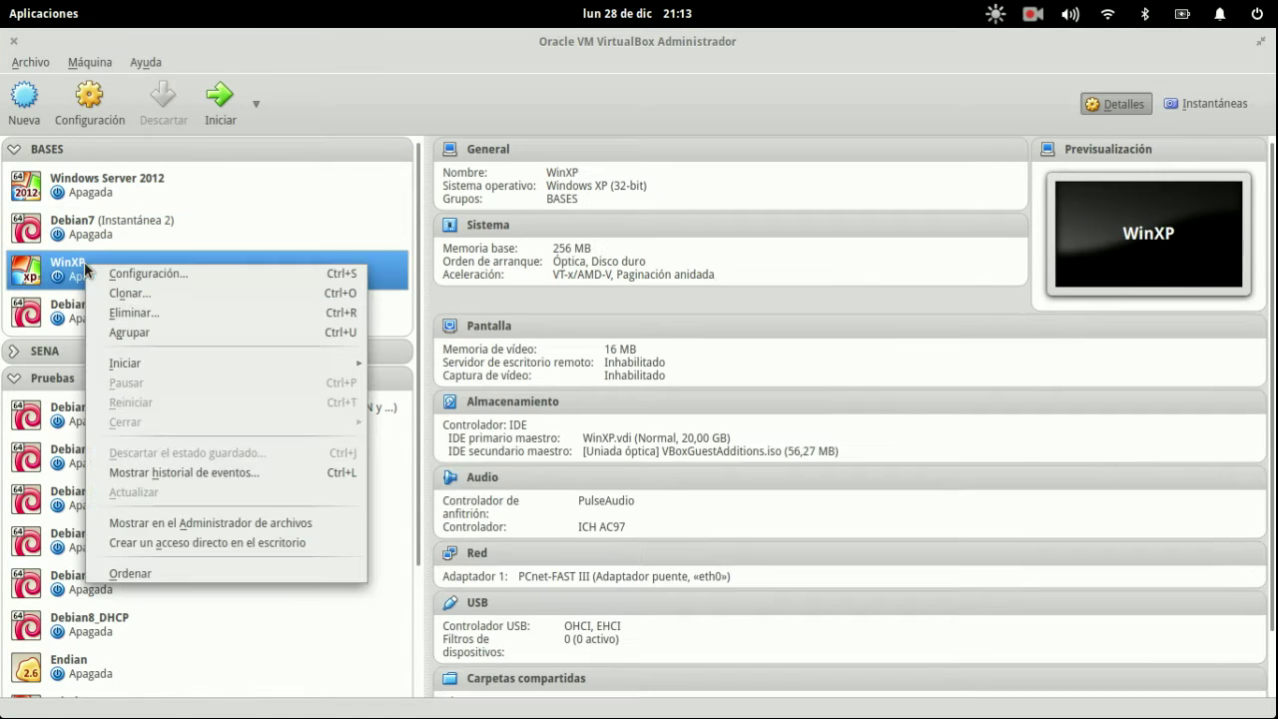
{"action": "left_click", "coordinate": [195, 291]}
- Name the clone WinXP_ENDIAN and reinitialize the MAC addresses of all network cards
{"action": "left_click", "coordinate": [635, 251]}
{"action": "left_click_drag", "start_coordinate": [635, 251], "coordinate": [580, 254]}
{"action": "type", "text": "_EDIAN"}
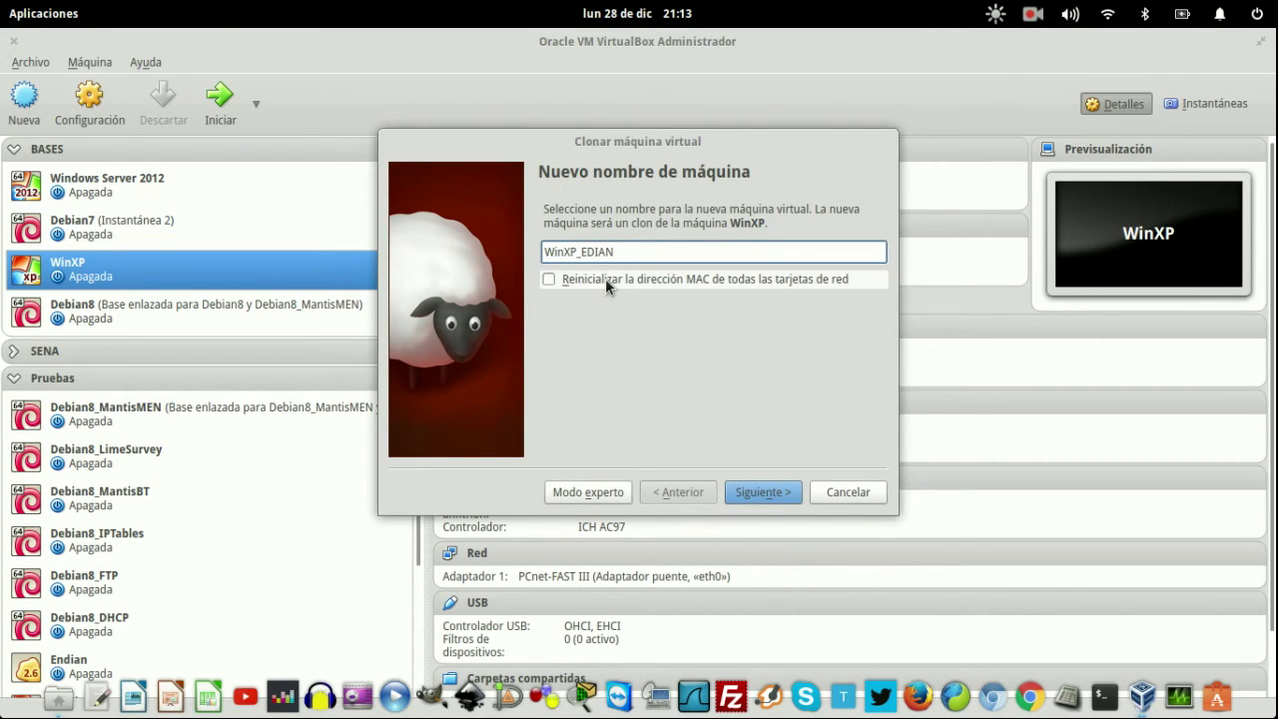
{"action": "left_click", "coordinate": [588, 251]}
{"action": "type", "text": "N"}
{"action": "left_click", "coordinate": [587, 278]}
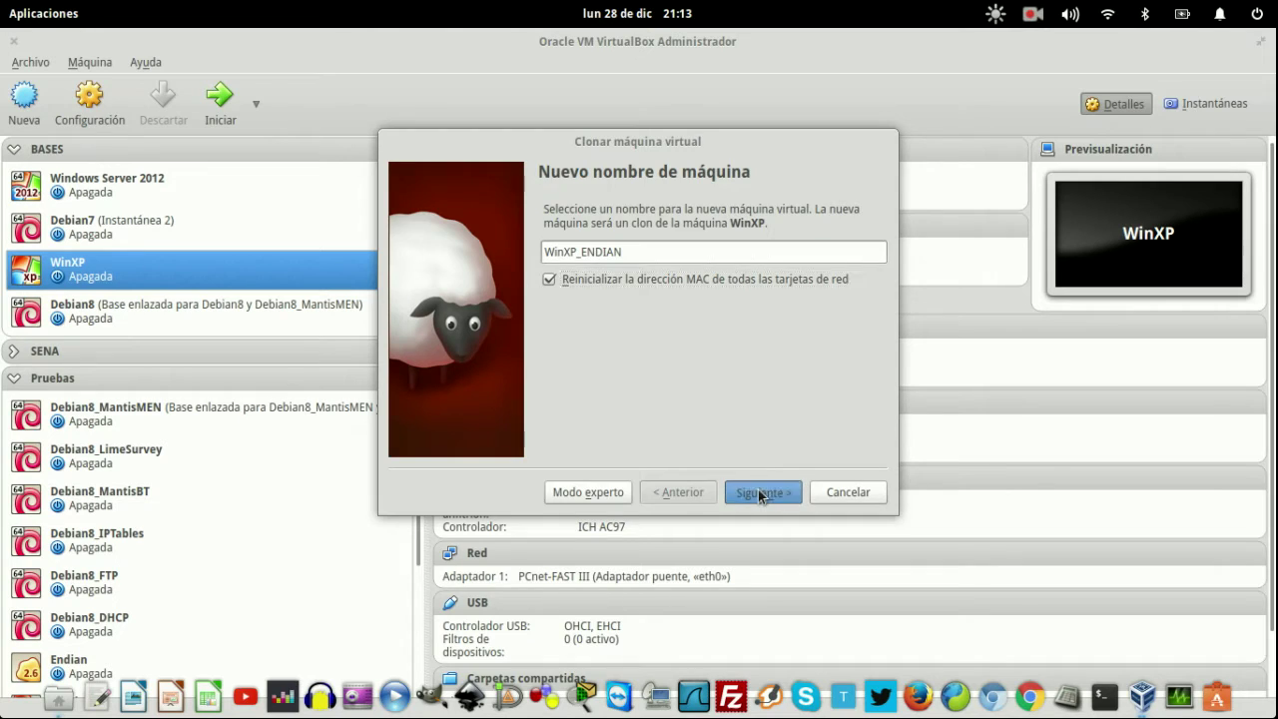
- Choose Clonación enlazada, create the linked clone, and return to the manager window
{"action": "left_click", "coordinate": [760, 492]}
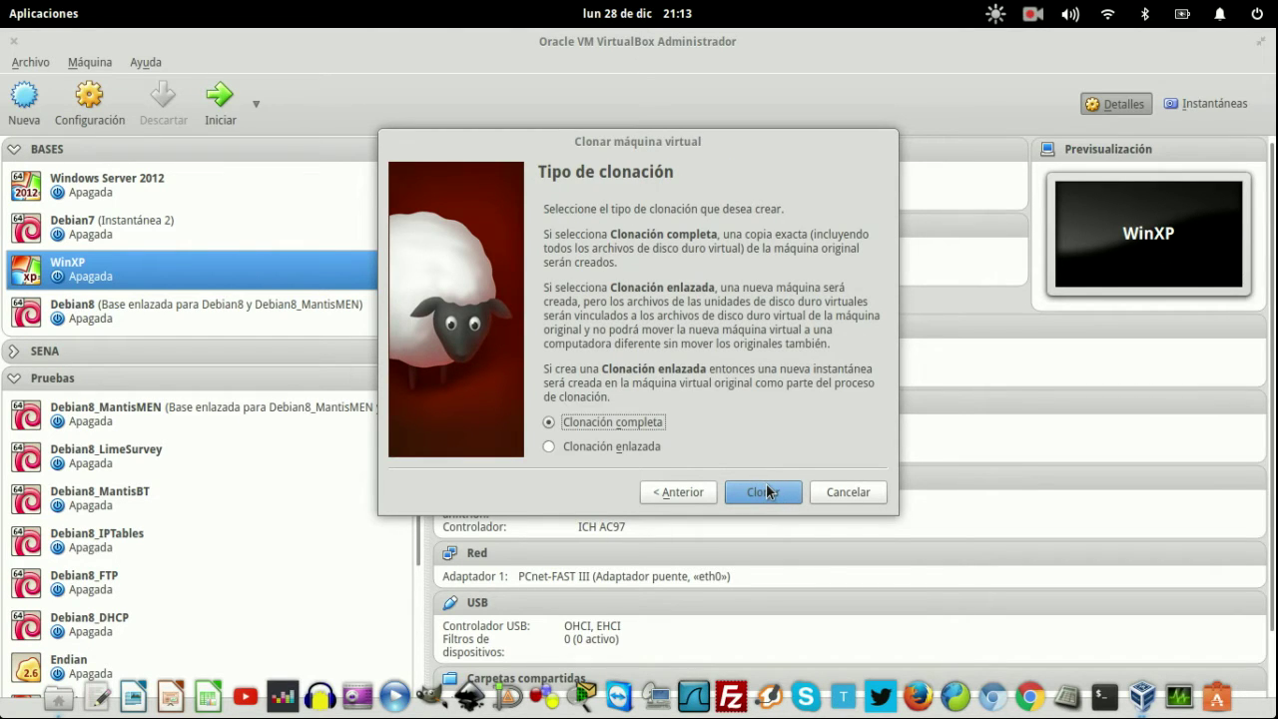
{"action": "left_click", "coordinate": [765, 490]}
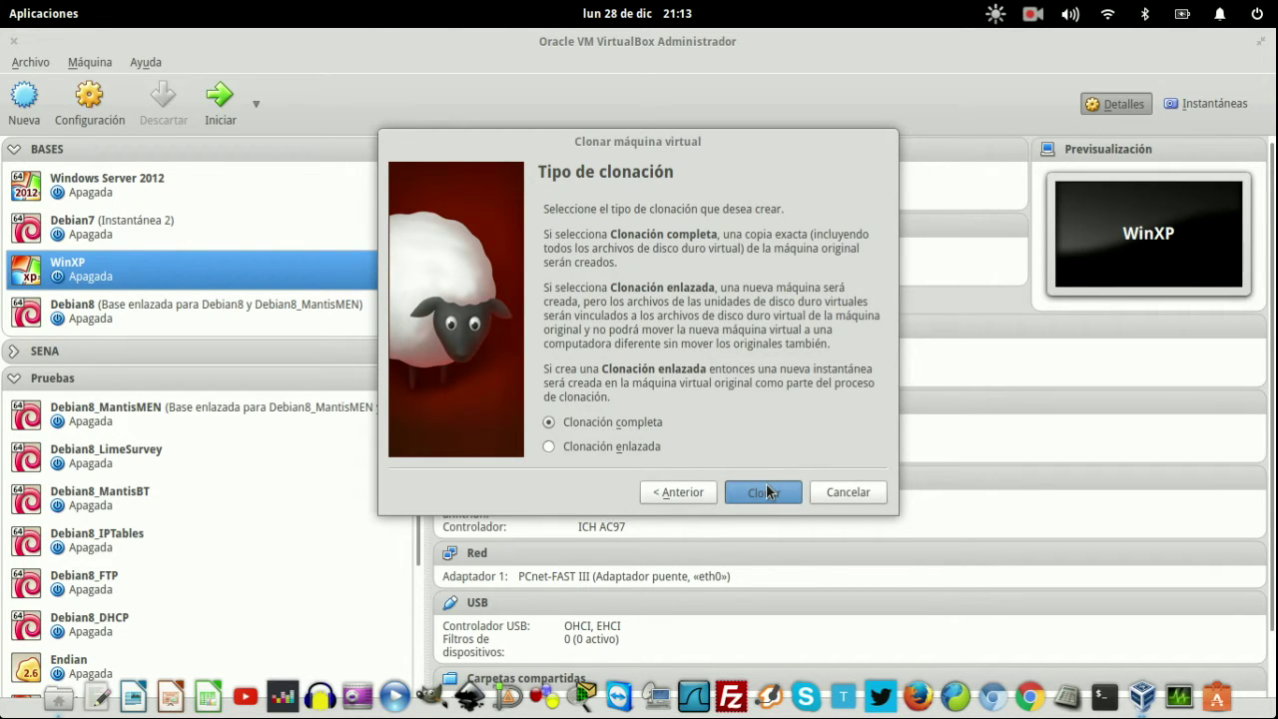
{"action": "left_click", "coordinate": [654, 450]}
{"action": "left_click", "coordinate": [773, 494]}
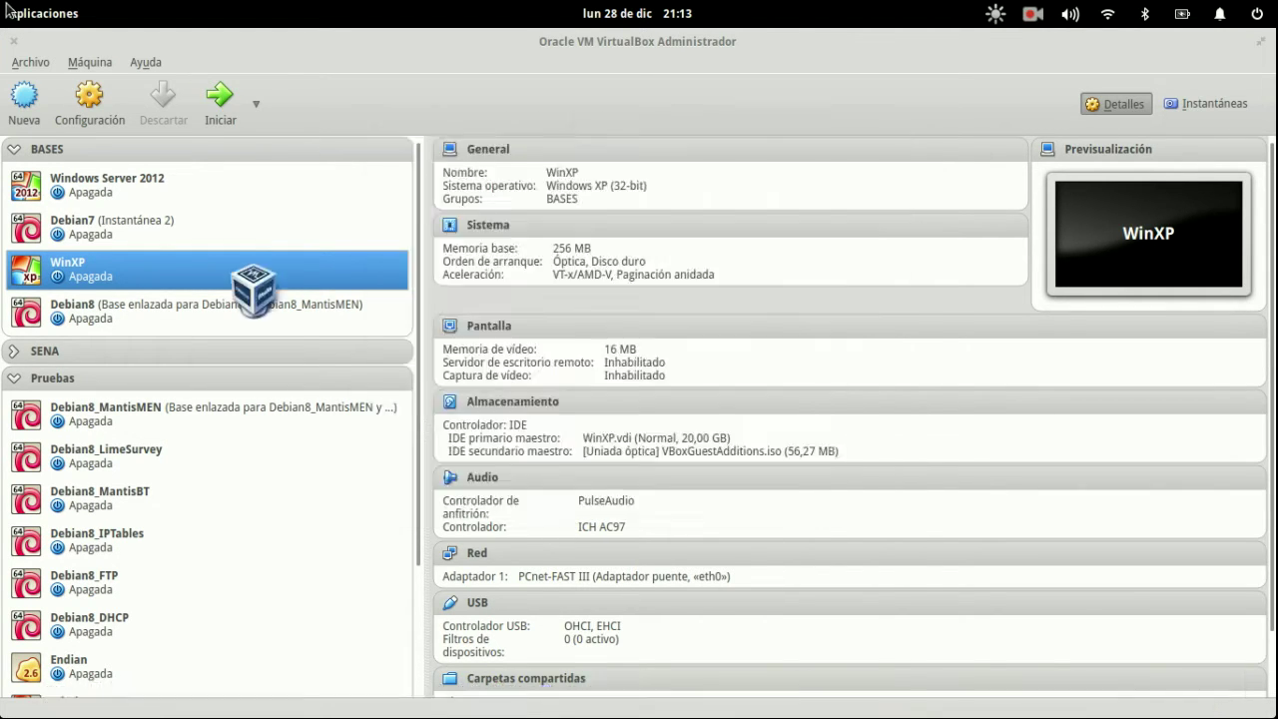
{"action": "key", "text": "super+w"}
{"action": "left_click", "coordinate": [565, 463]}
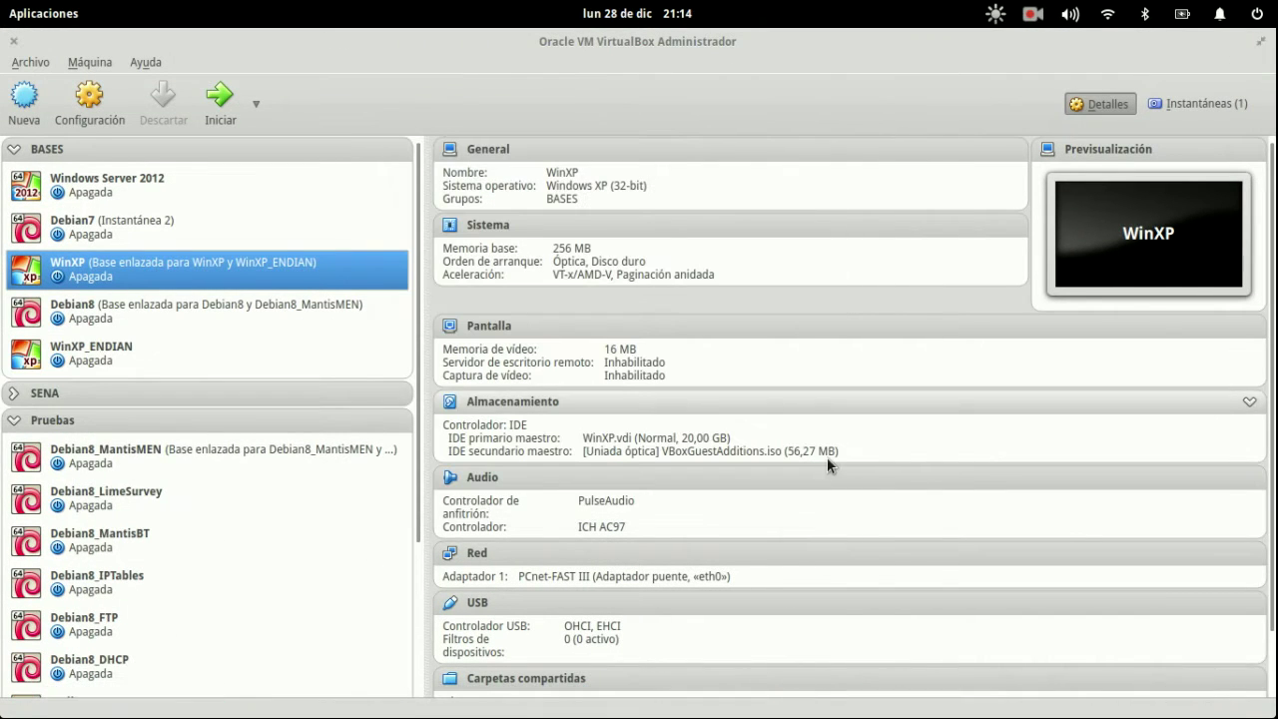
- Drag the WinXP machine into the Pruebas group
{"action": "left_click_drag", "start_coordinate": [168, 268], "coordinate": [174, 552]}
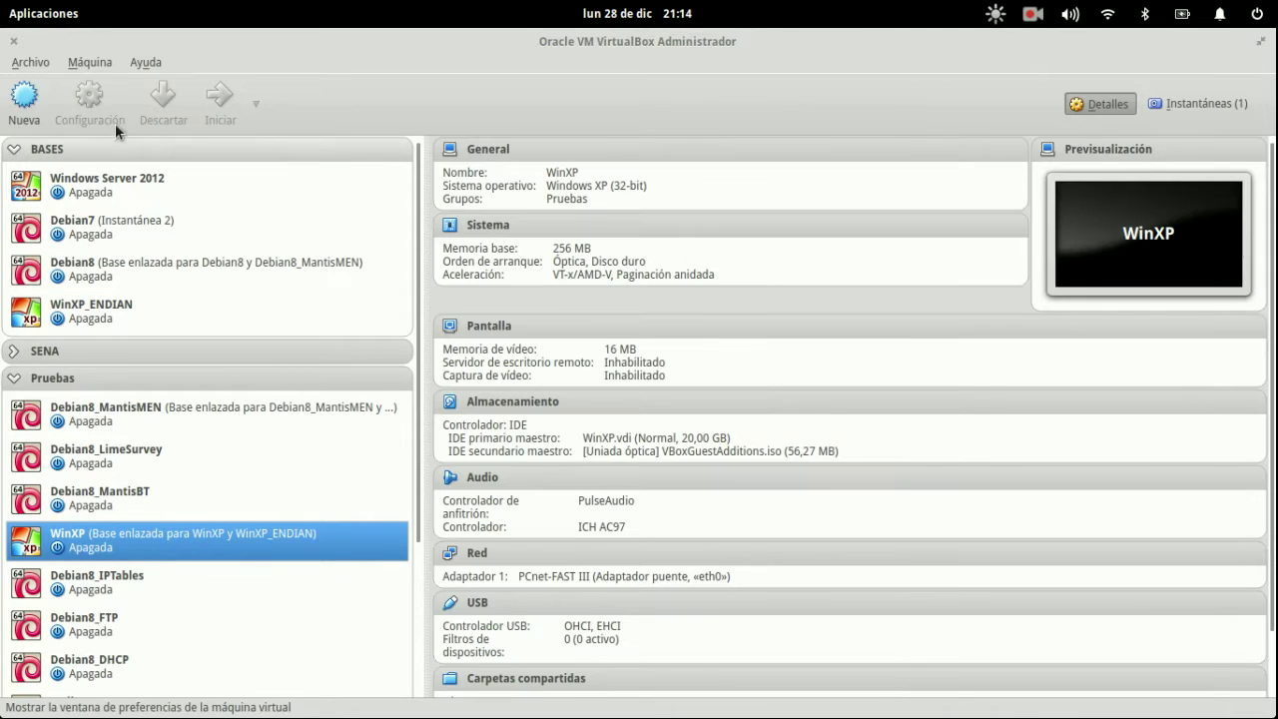
{"action": "left_click", "coordinate": [187, 513]}
{"action": "left_click", "coordinate": [160, 378]}
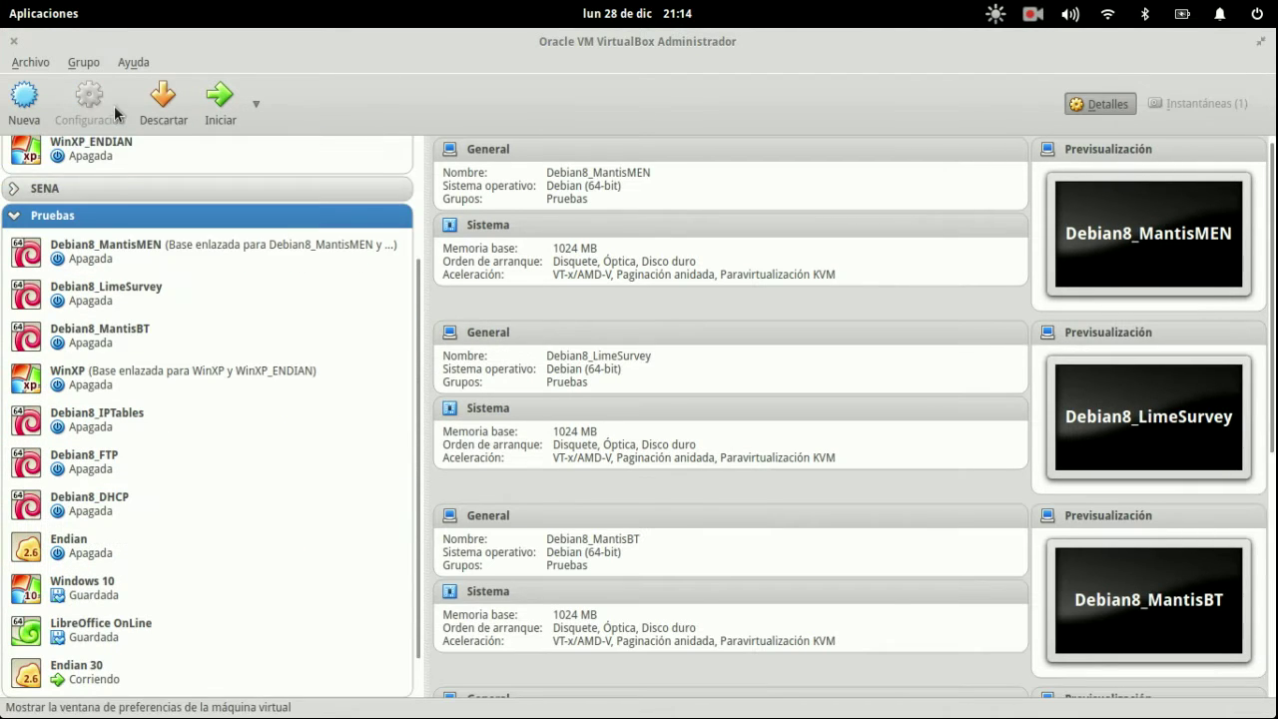
- Bridge WinXP's Adaptador 1 to wlan0 instead of eth0 in its network settings
{"action": "left_click", "coordinate": [131, 392]}
{"action": "left_click", "coordinate": [89, 100]}
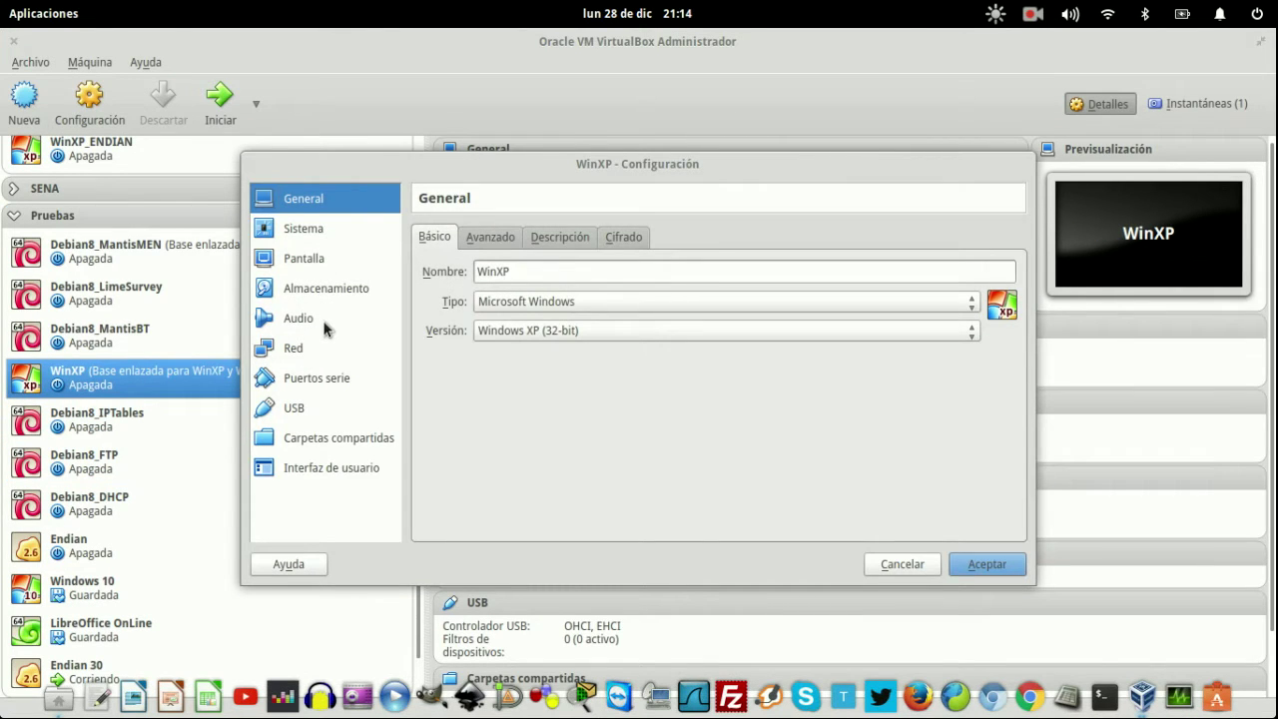
{"action": "left_click", "coordinate": [299, 348]}
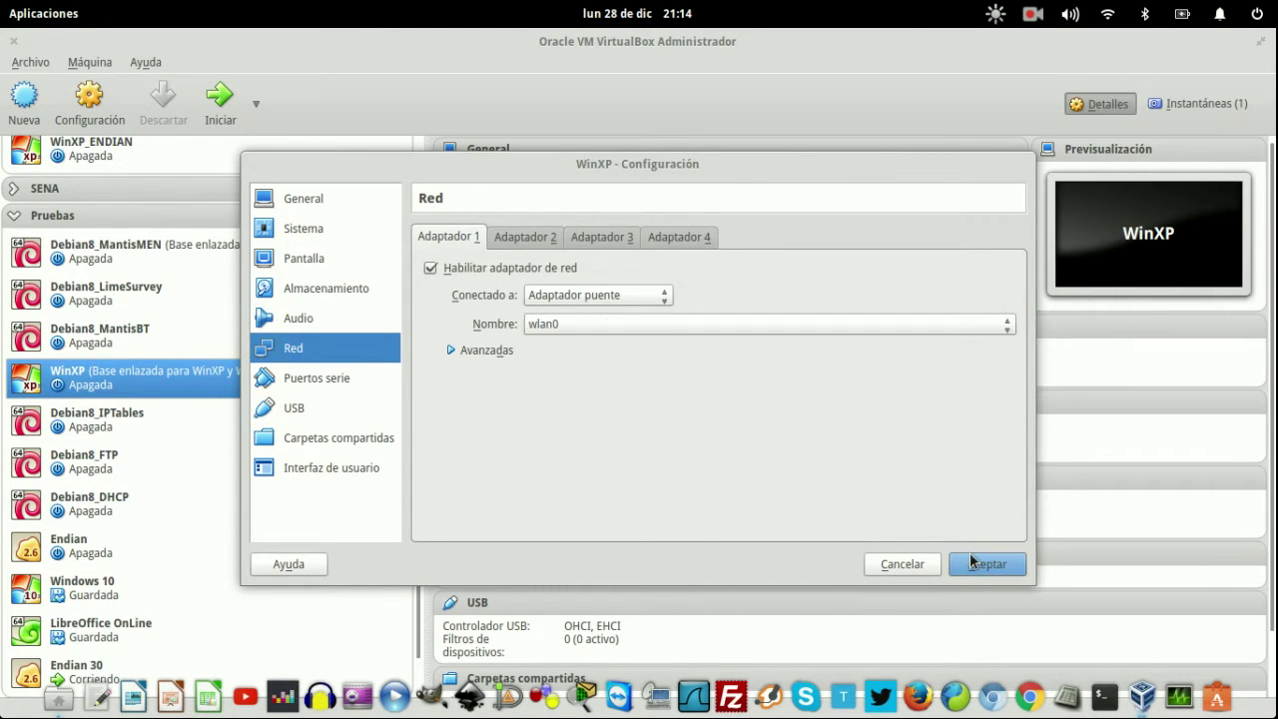
{"action": "key", "text": "Escape"}
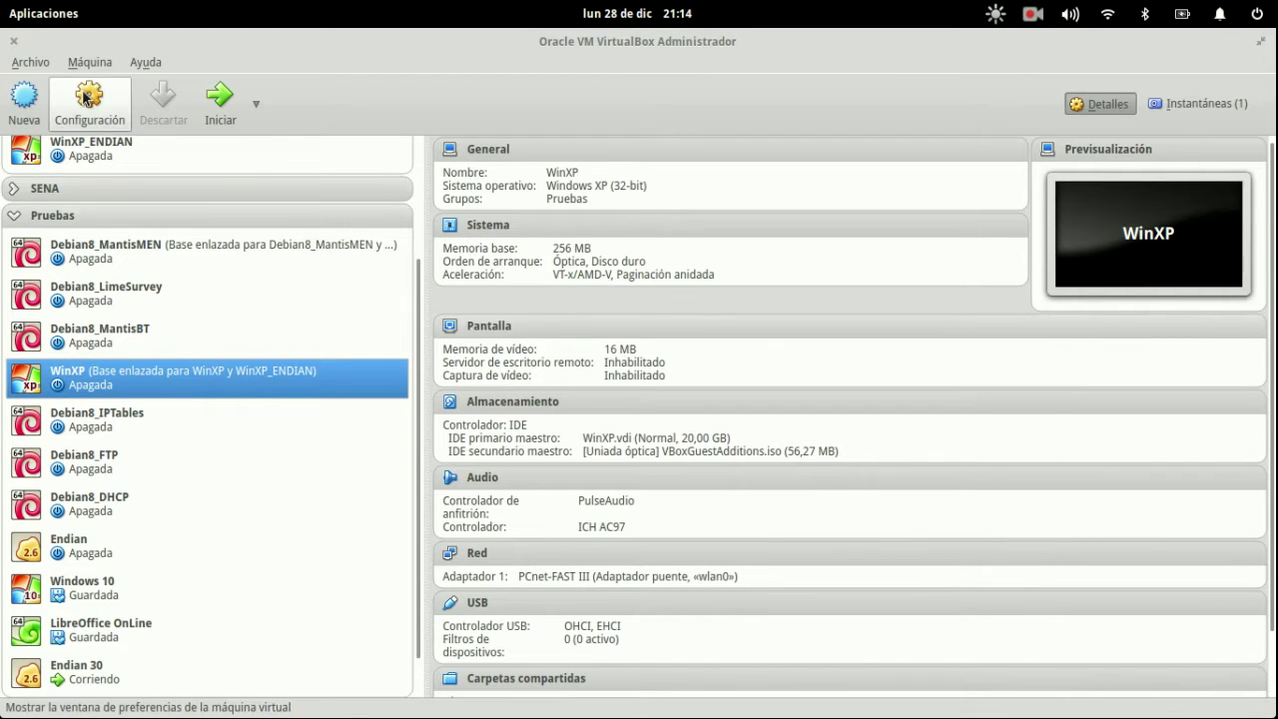
{"action": "key", "text": "super+Down"}
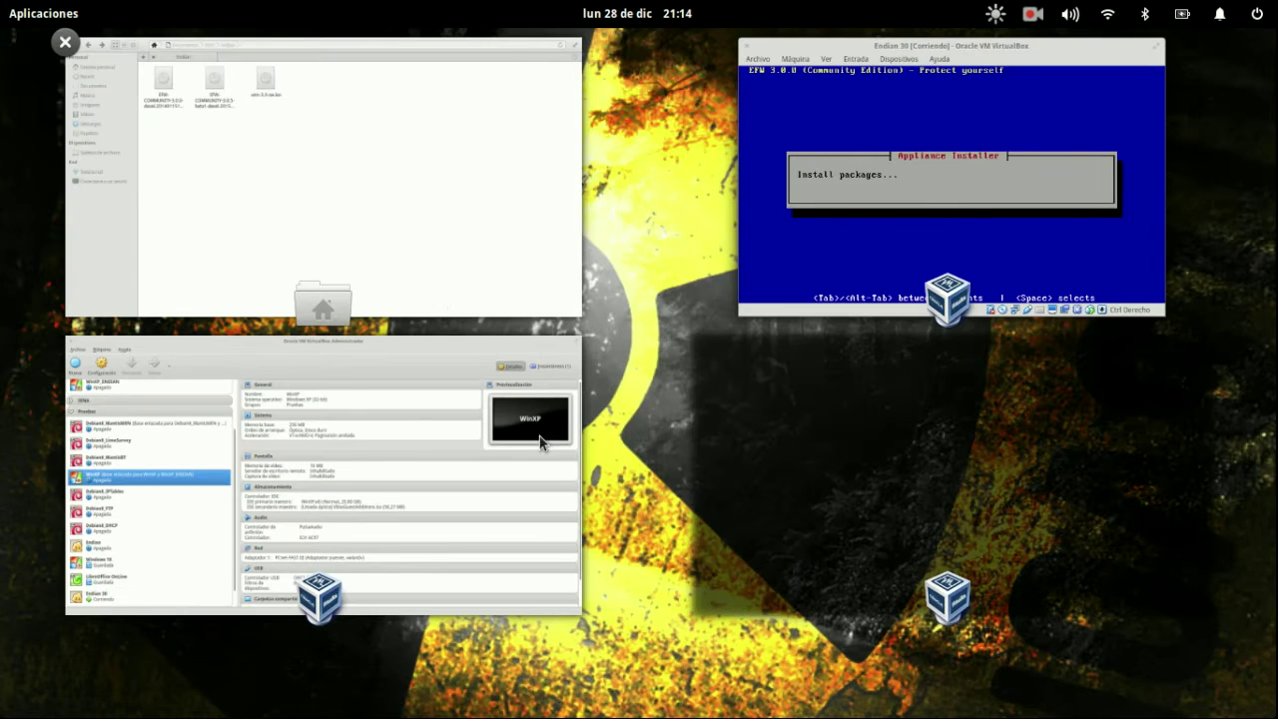
- Start the WinXP machine and switch between its window and the Endian 30 window
{"action": "left_click", "coordinate": [364, 254]}
{"action": "key", "text": "super+Down"}
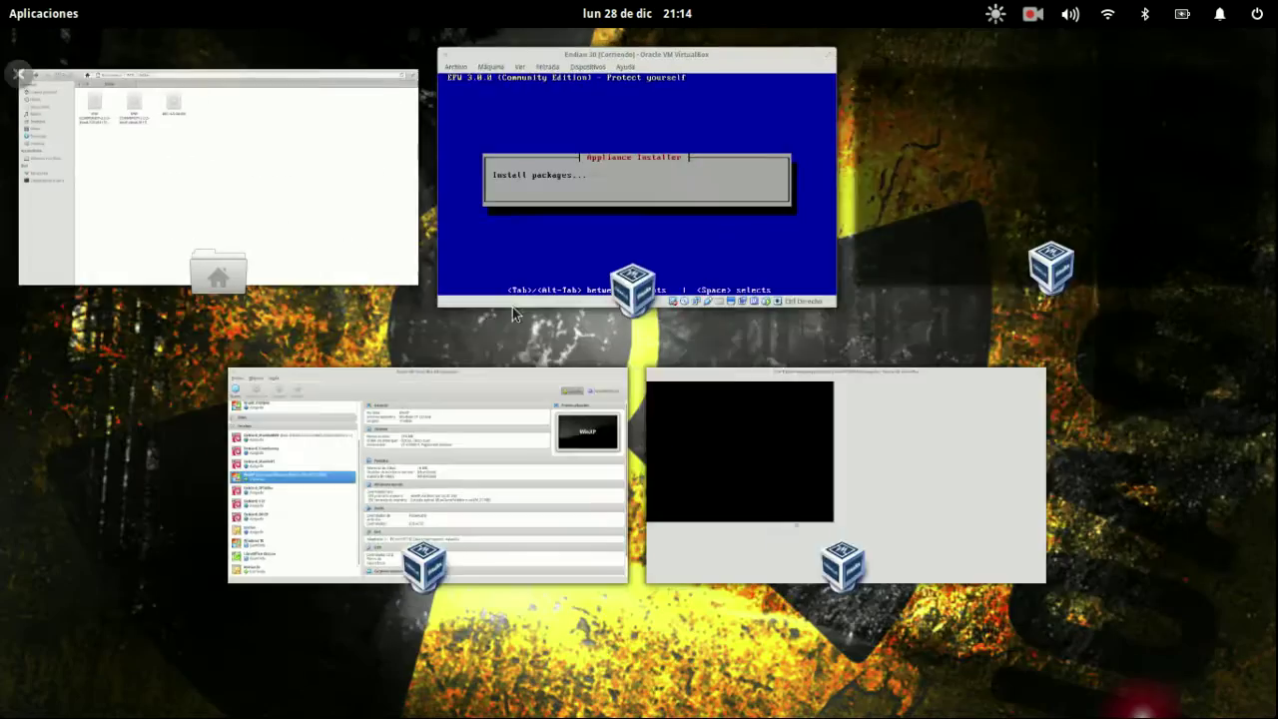
{"action": "left_click", "coordinate": [729, 379]}
{"action": "key", "text": "super+Down"}
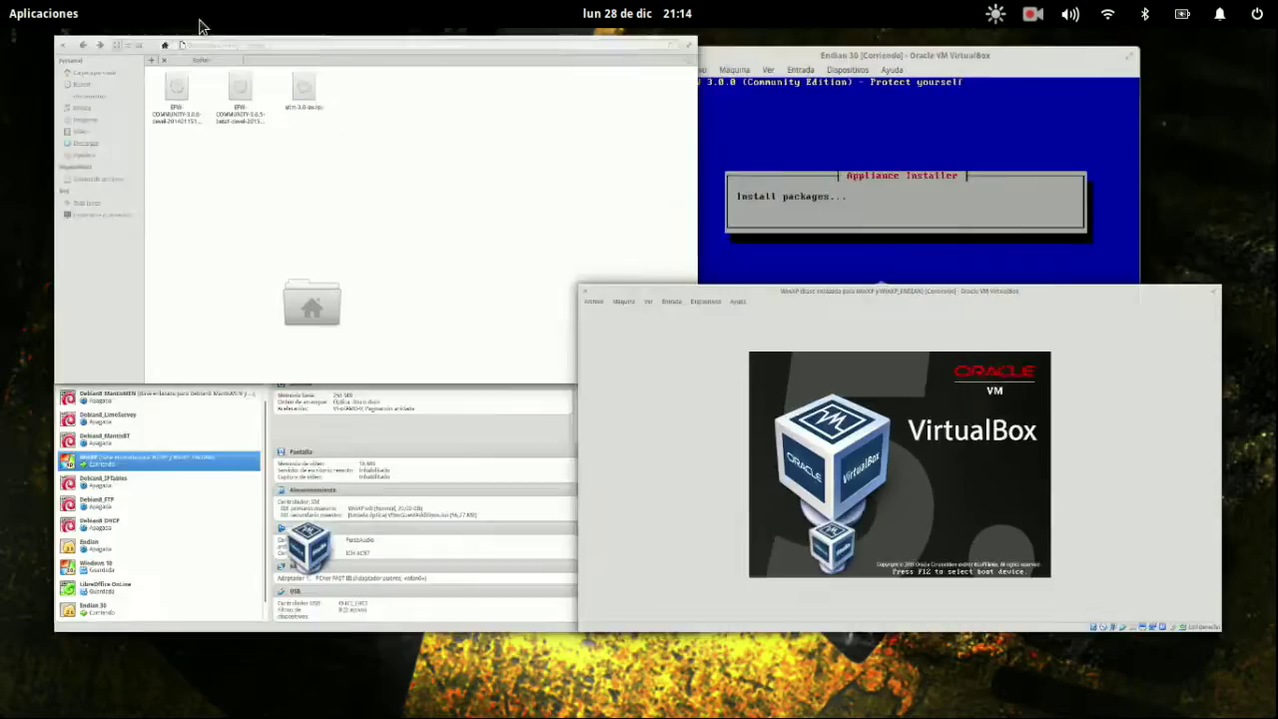
{"action": "left_click", "coordinate": [865, 143]}
{"action": "key", "text": "super+Down"}
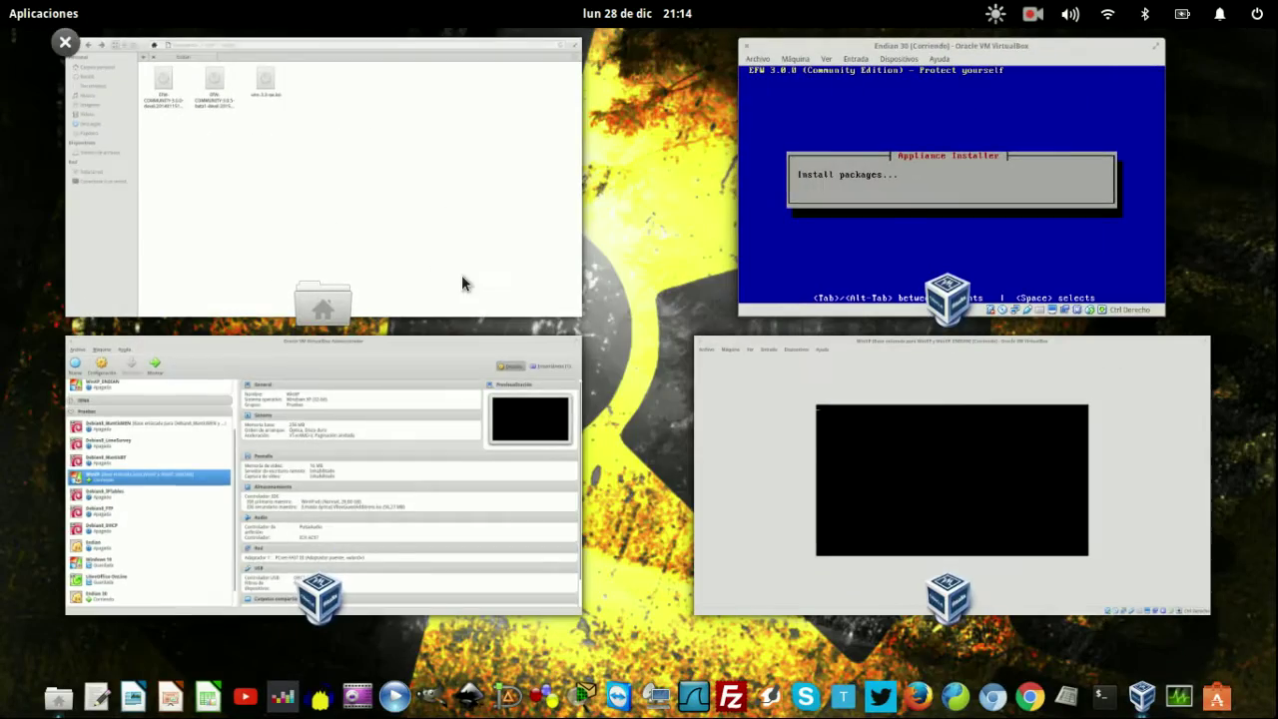
{"action": "left_click", "coordinate": [781, 435]}
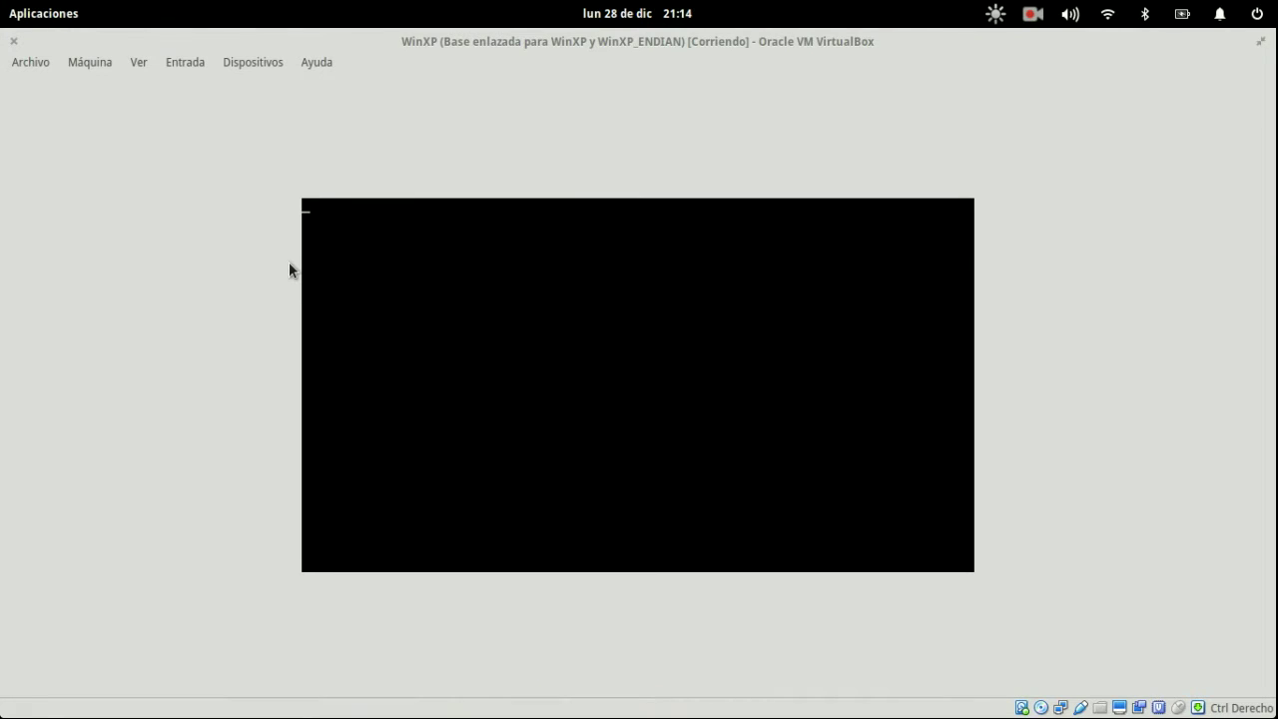
{"action": "key", "text": "super+Down"}
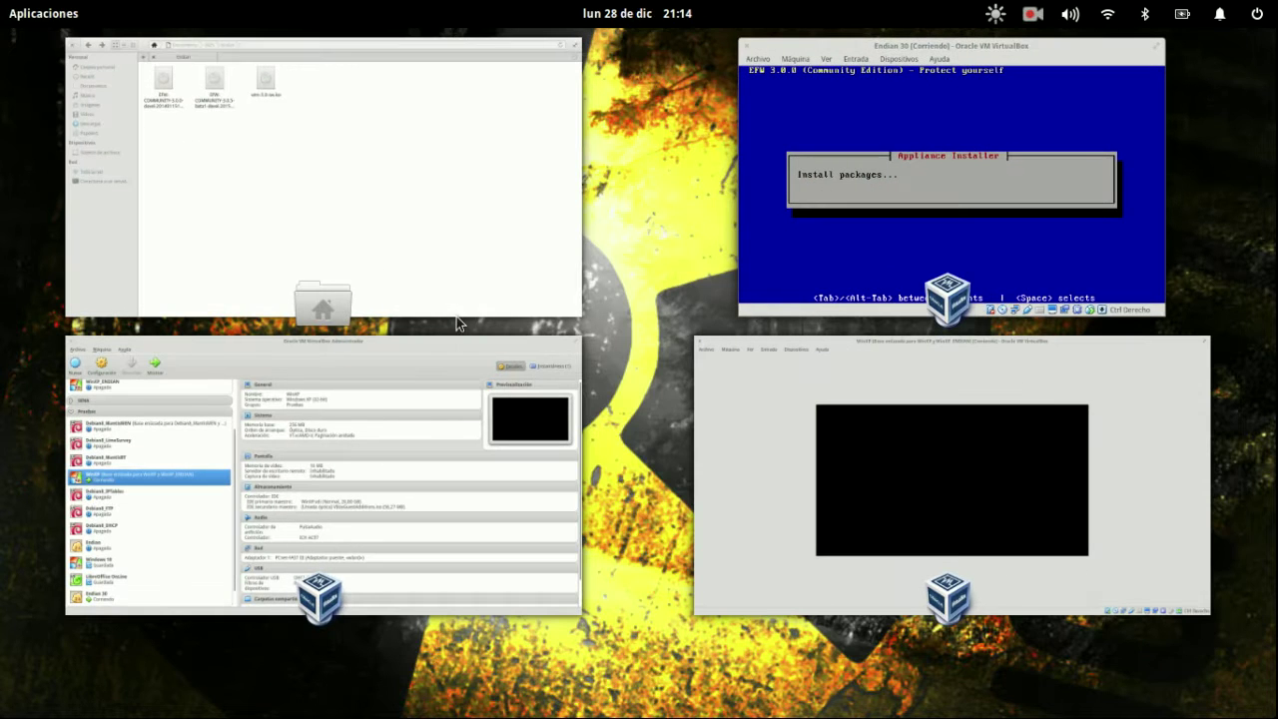
{"action": "left_click", "coordinate": [818, 460]}
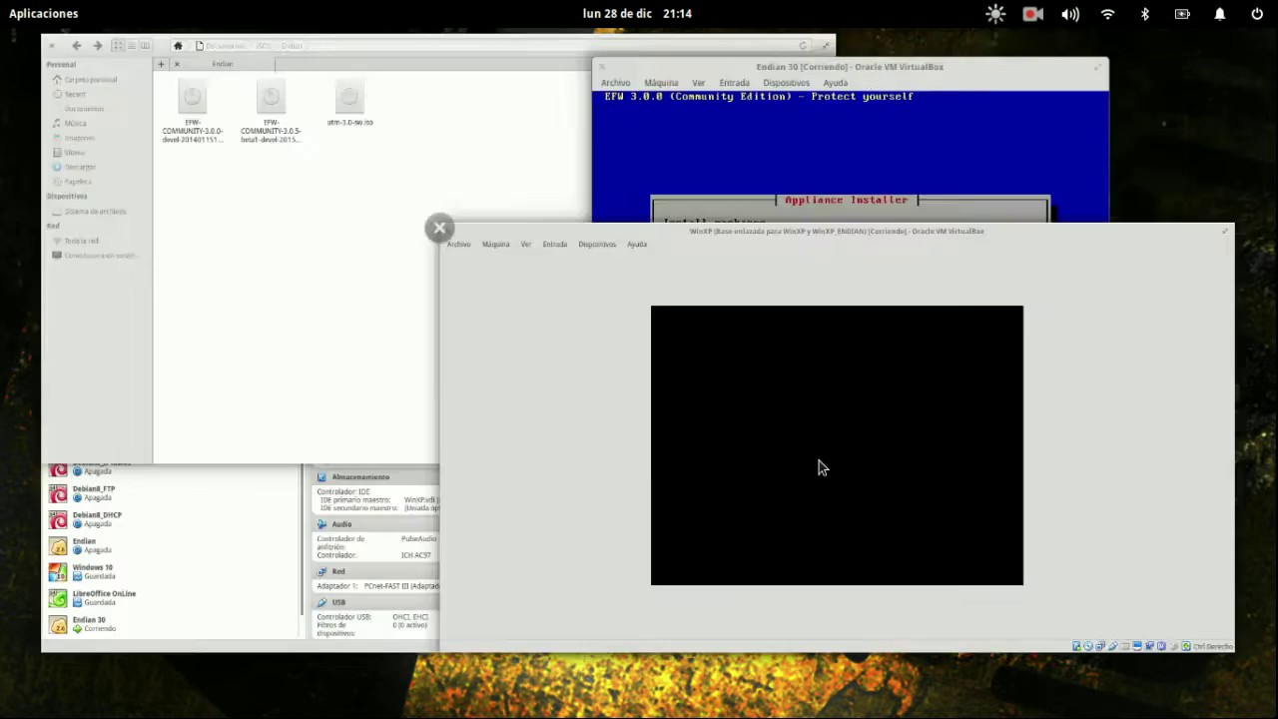
{"action": "key", "text": "super+Down"}
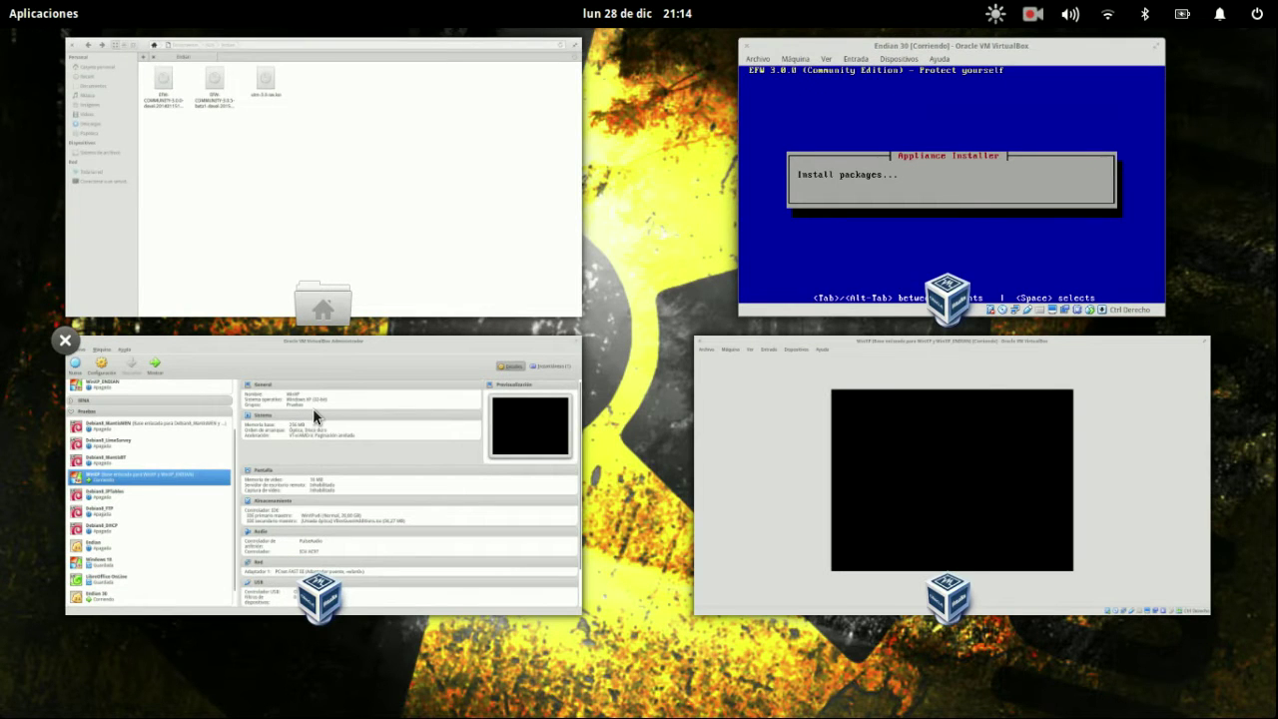
- Close the VirtualBox manager and file manager, moving the Endian window aside to reveal WinXP
{"action": "left_click", "coordinate": [66, 341]}
{"action": "left_click", "coordinate": [436, 218]}
{"action": "key", "text": "super+Down"}
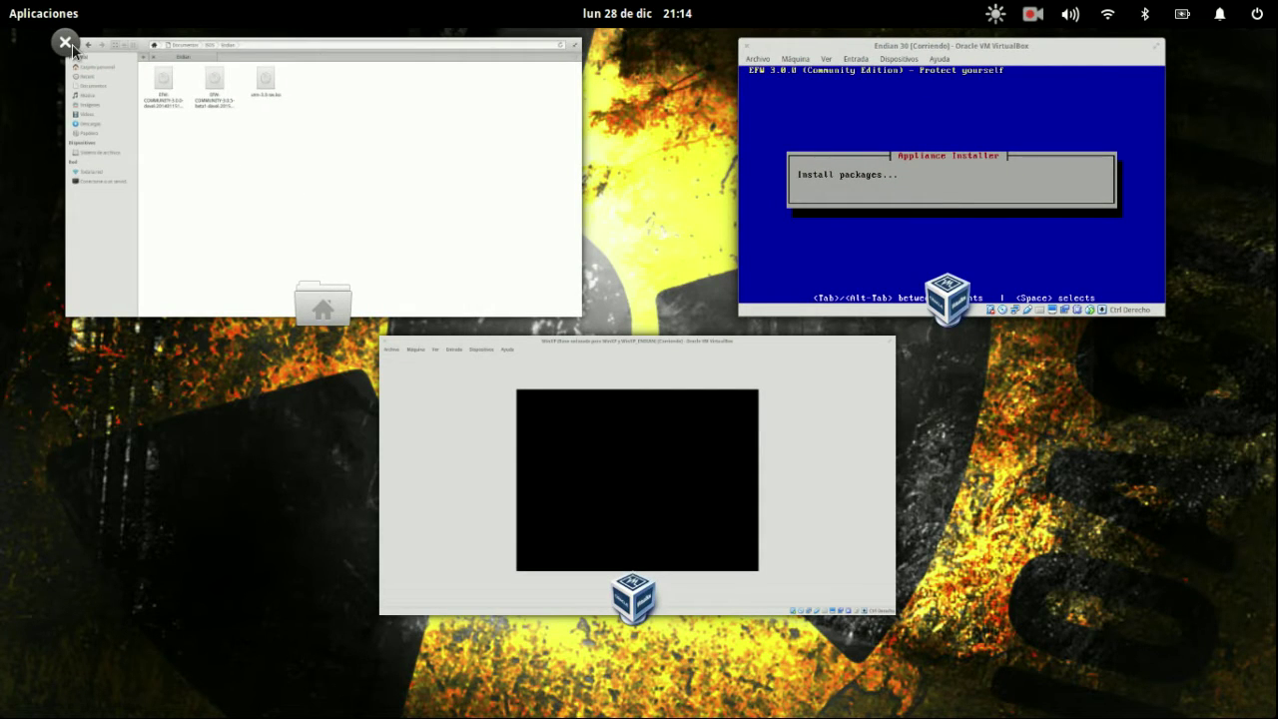
{"action": "middle_click", "coordinate": [394, 249]}
{"action": "left_click", "coordinate": [820, 291]}
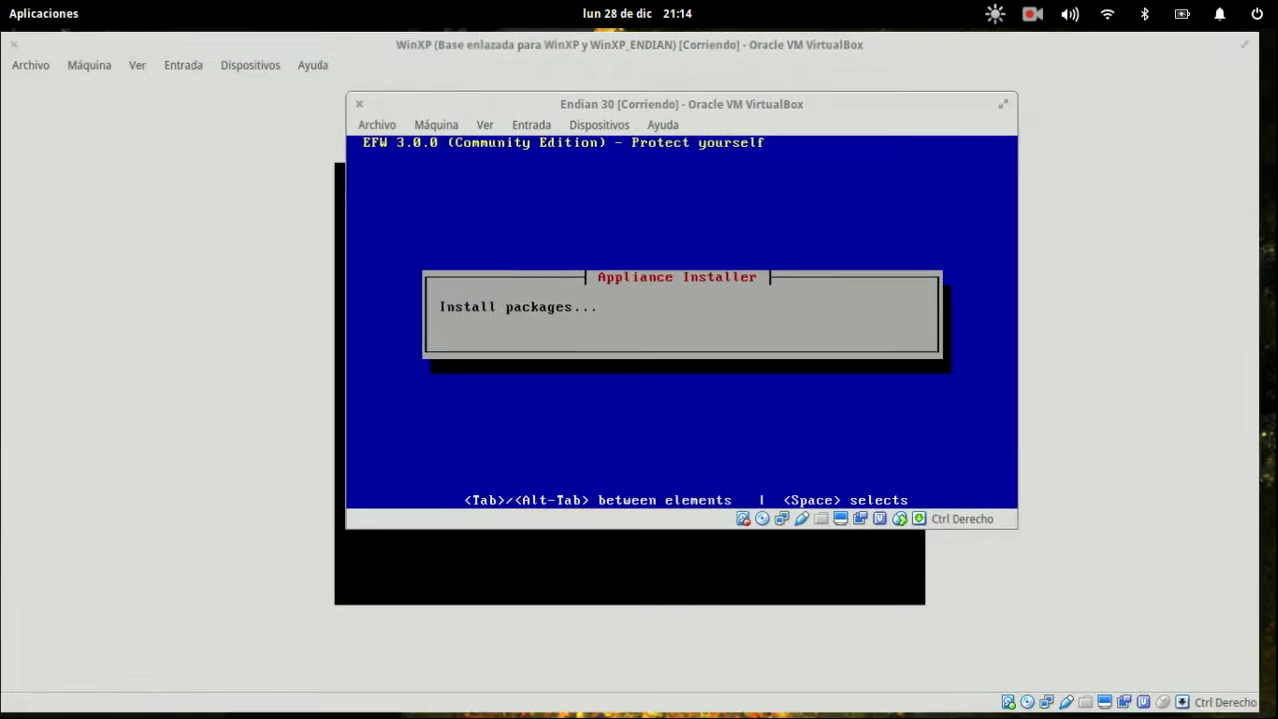
{"action": "left_click_drag", "start_coordinate": [667, 100], "coordinate": [929, 131]}
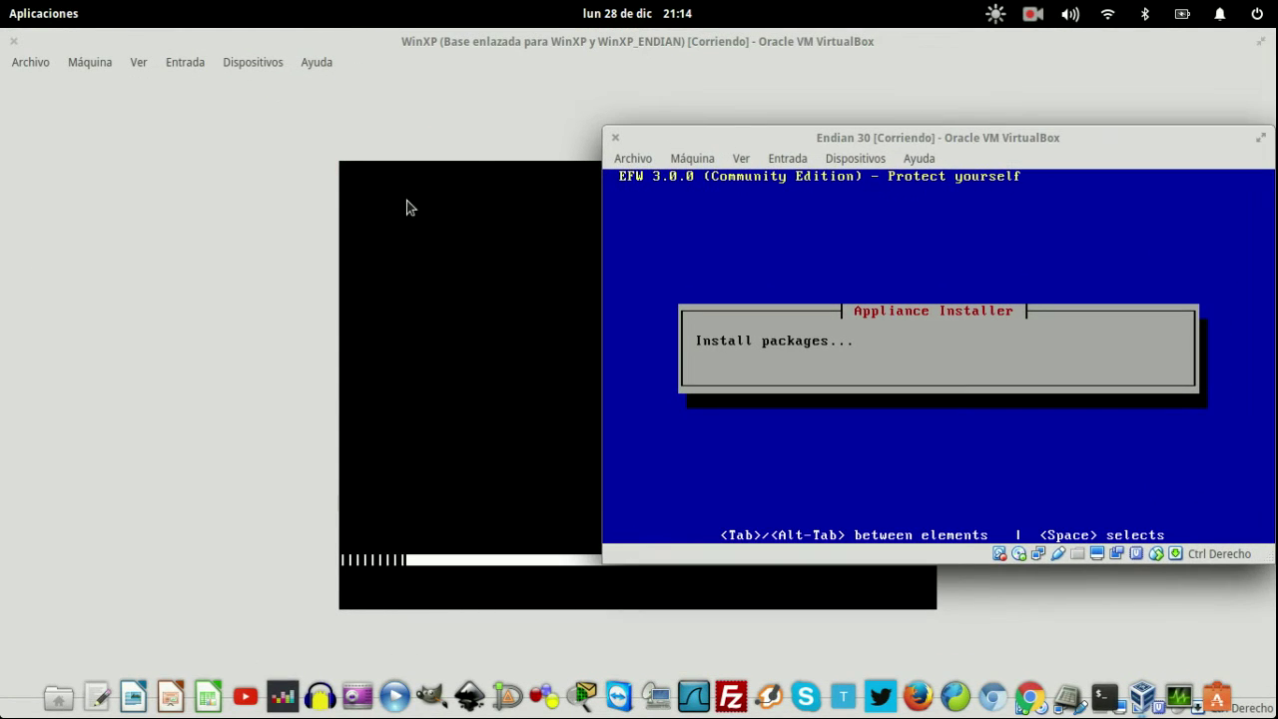
{"action": "left_click", "coordinate": [153, 263]}
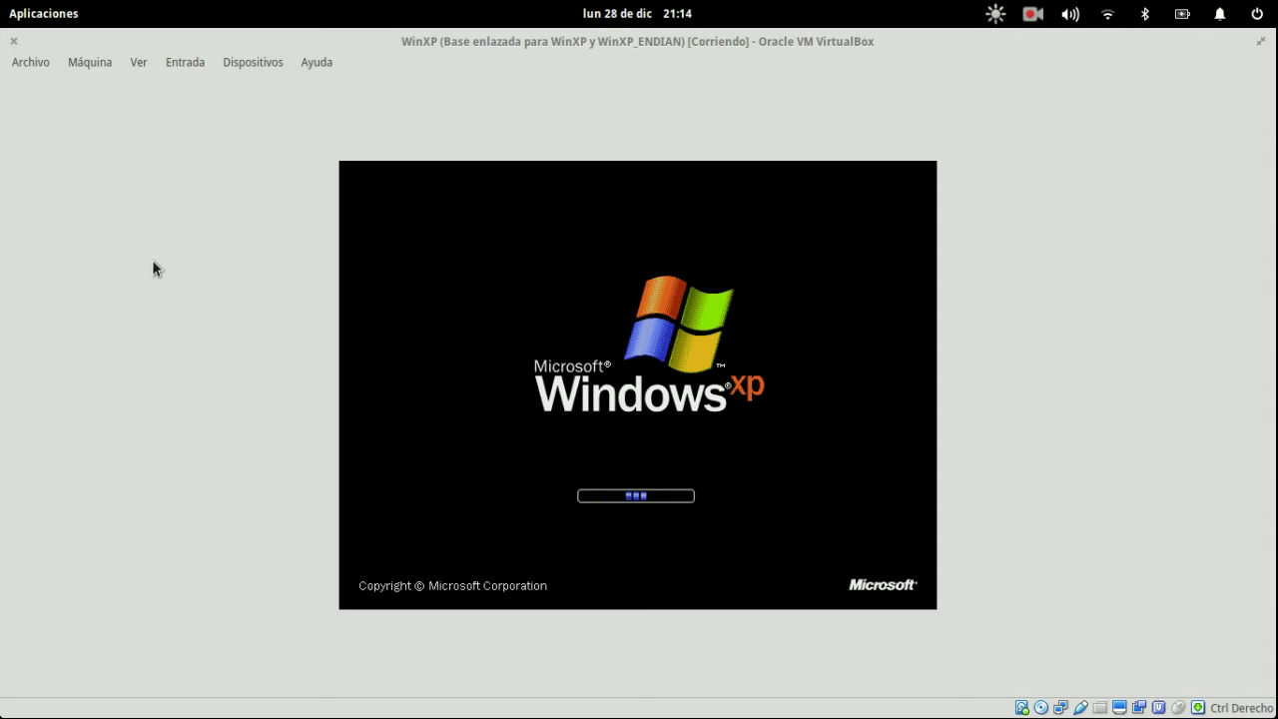
- Cycle through the window overview until the WinXP boot screen fills the display
{"action": "key", "text": "super+w"}
{"action": "left_click", "coordinate": [759, 270]}
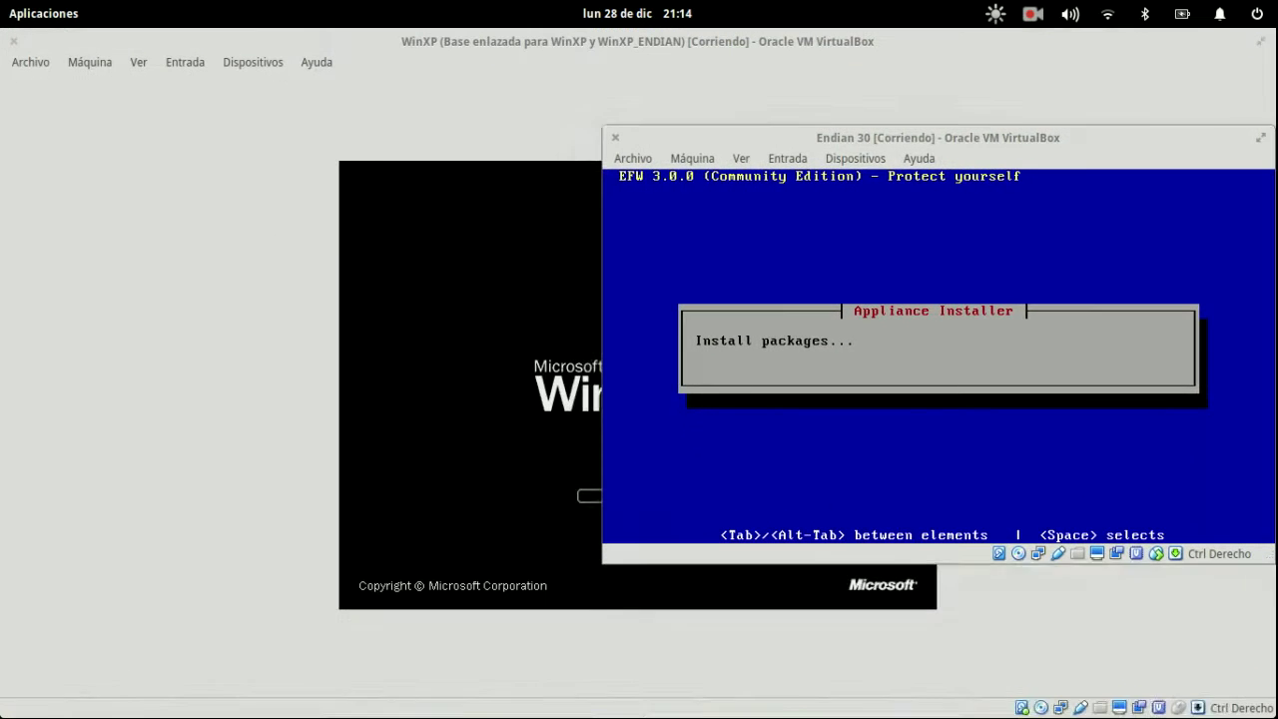
{"action": "left_click", "coordinate": [137, 275]}
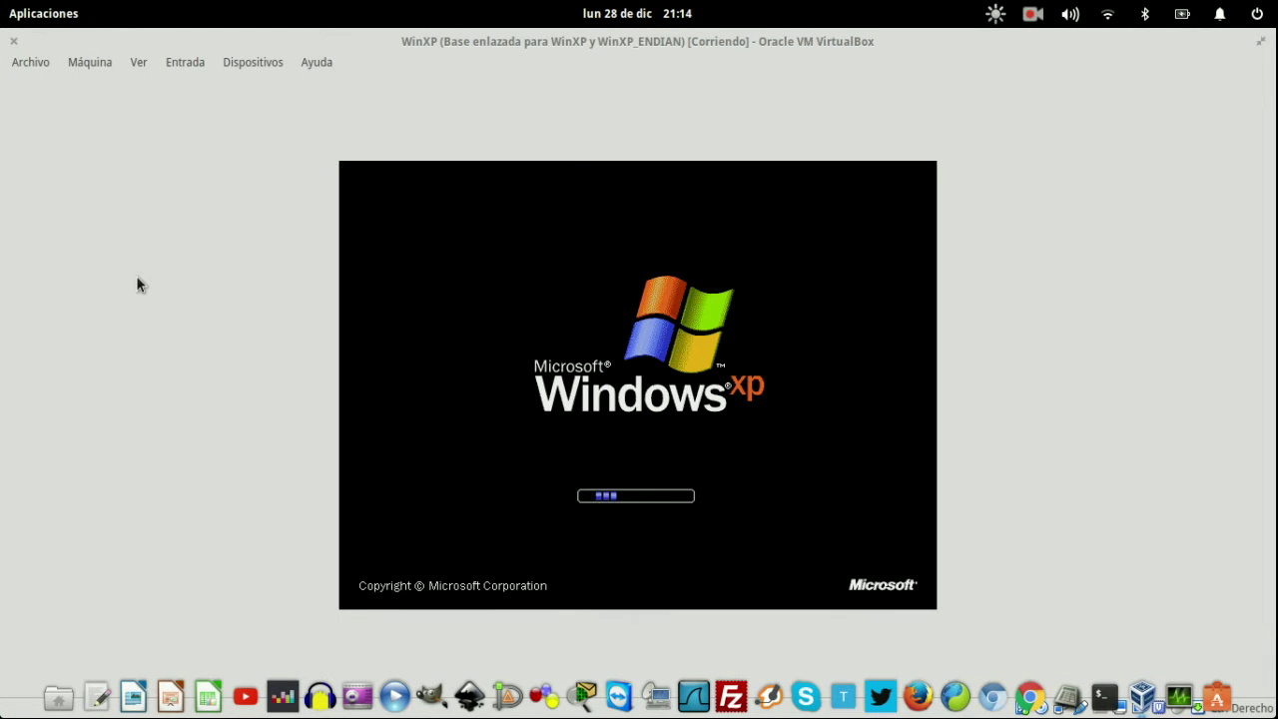
{"action": "key", "text": "super+w"}
{"action": "left_click", "coordinate": [829, 214]}
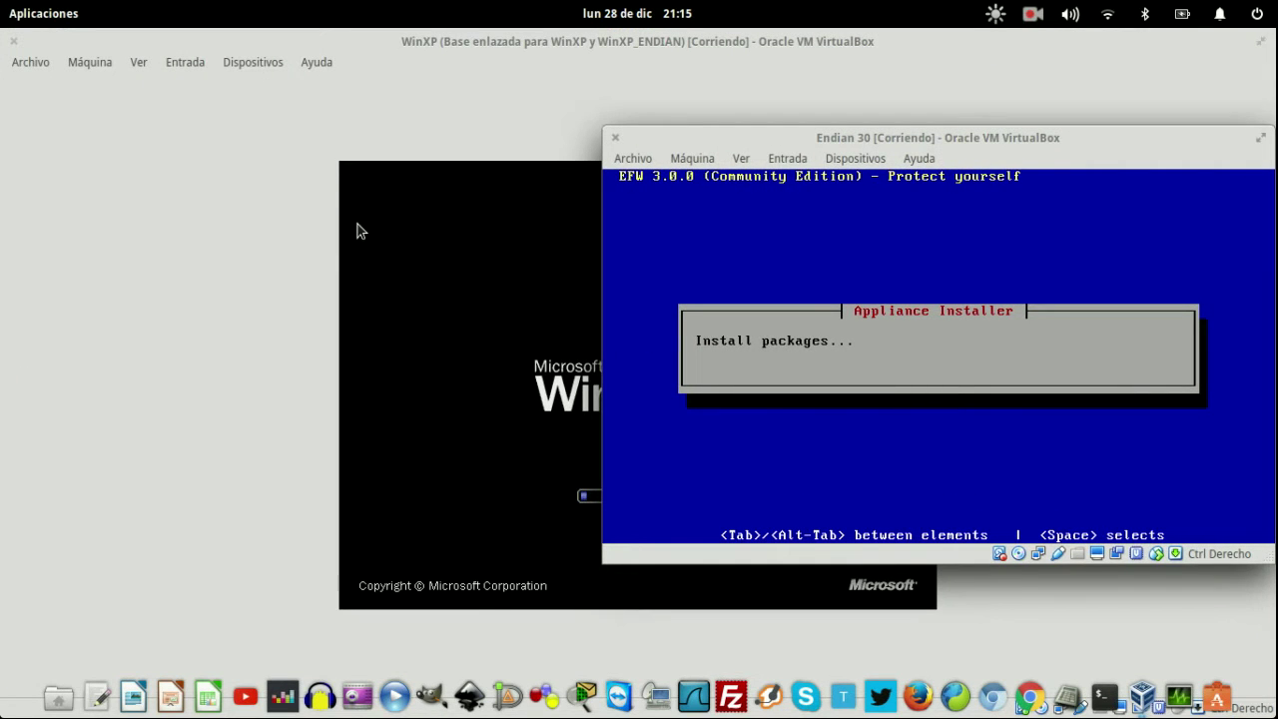
{"action": "left_click", "coordinate": [189, 239]}
{"action": "key", "text": "super+w"}
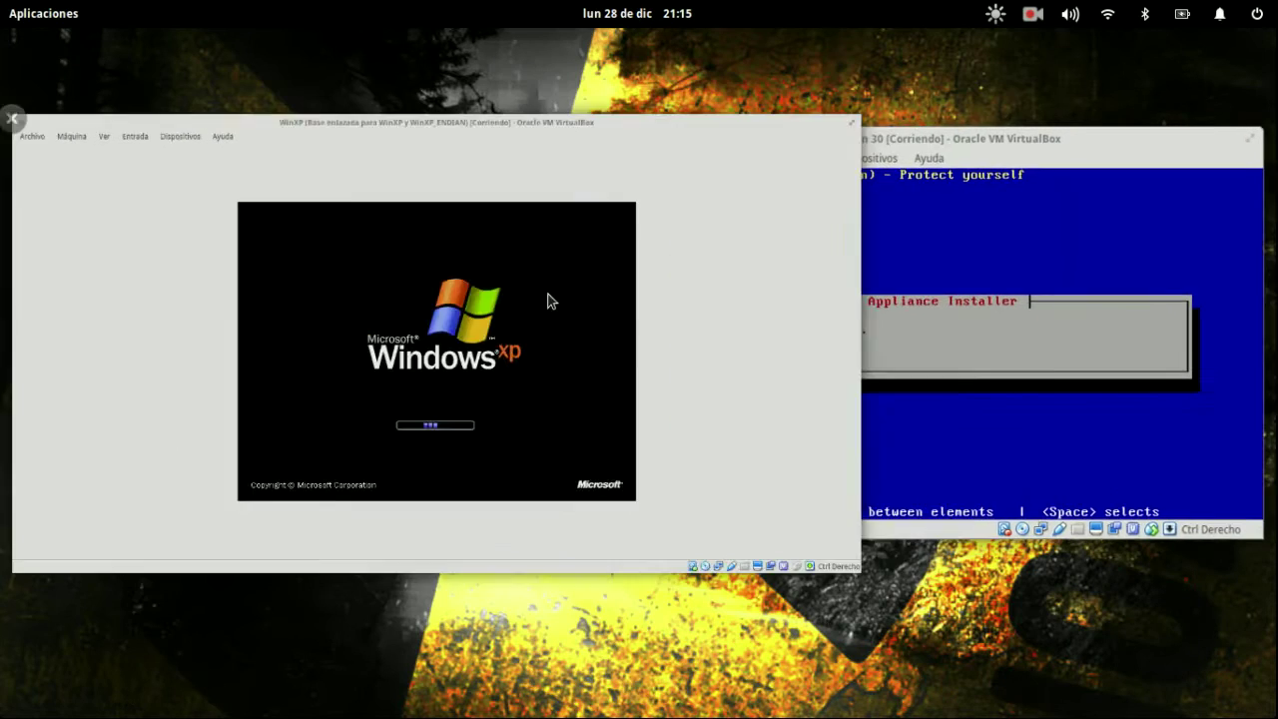
{"action": "left_click", "coordinate": [548, 301]}
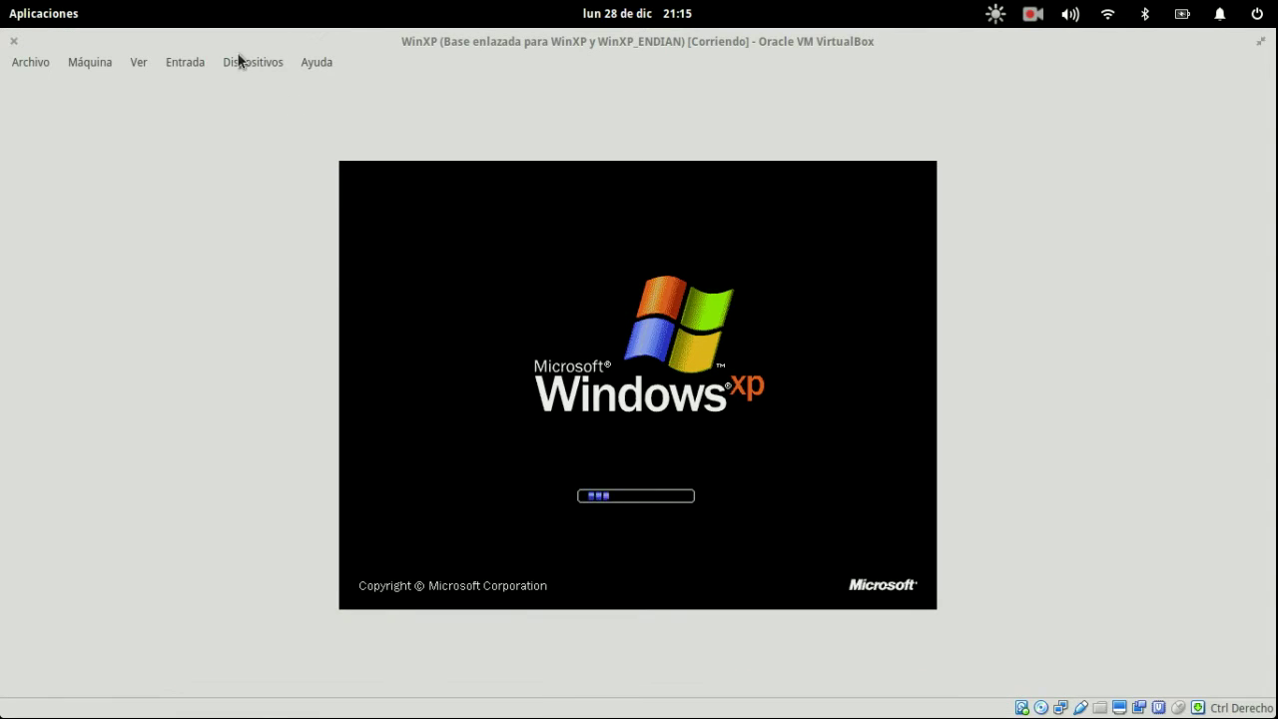
{"action": "key", "text": "super+w"}
{"action": "left_click", "coordinate": [565, 363]}
{"action": "key", "text": "super+w"}
- Switch from the Endian installer back to the WinXP window via the overview
{"action": "left_click", "coordinate": [954, 330]}
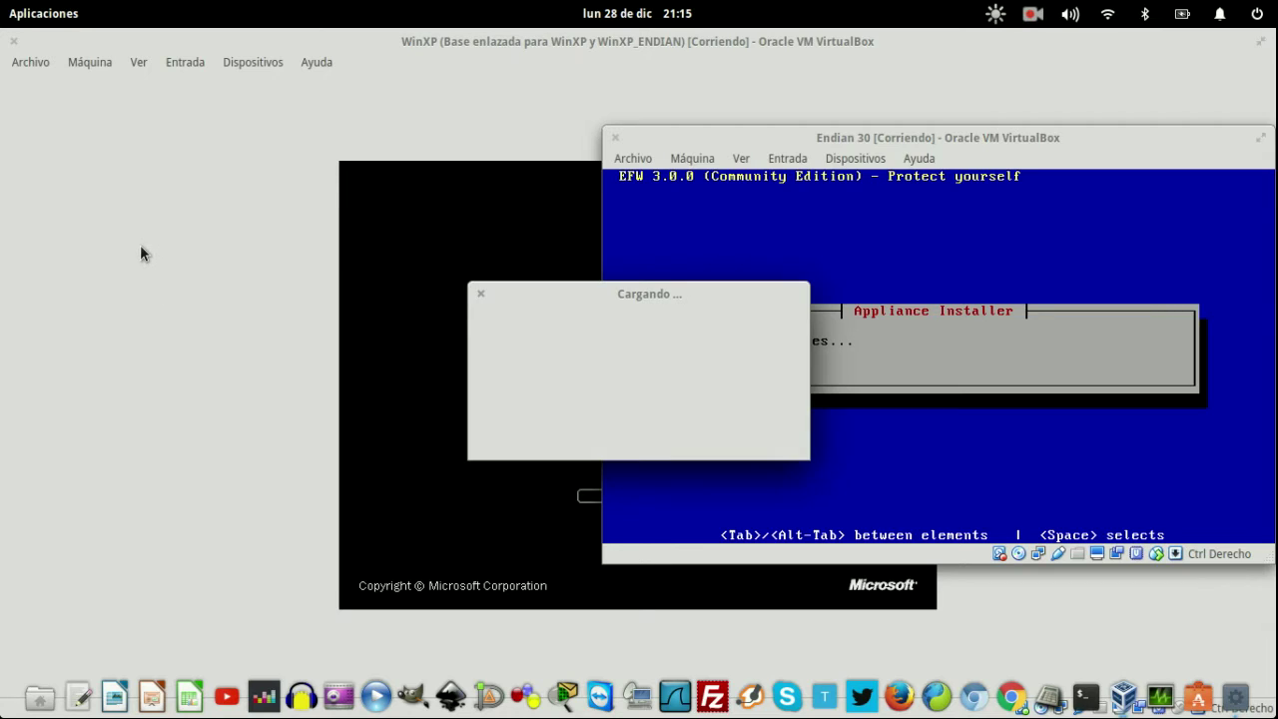
{"action": "left_click", "coordinate": [140, 254]}
{"action": "key", "text": "super"}
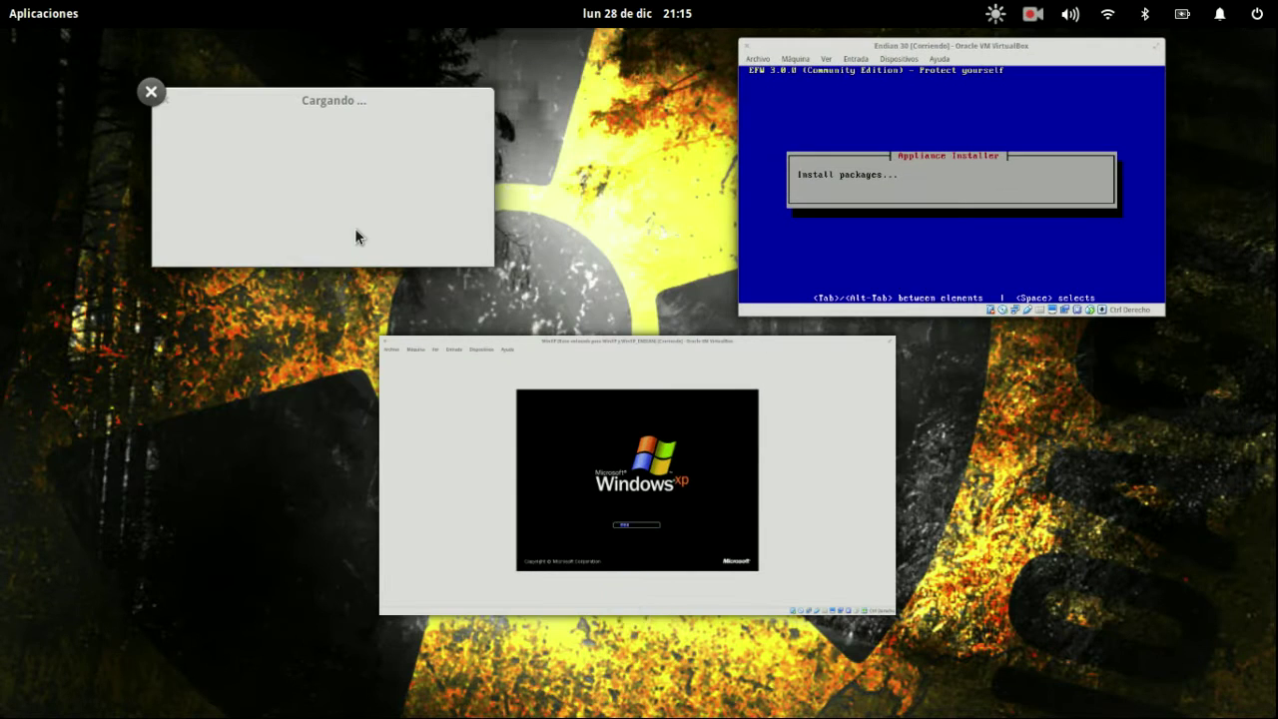
{"action": "left_click", "coordinate": [355, 236]}
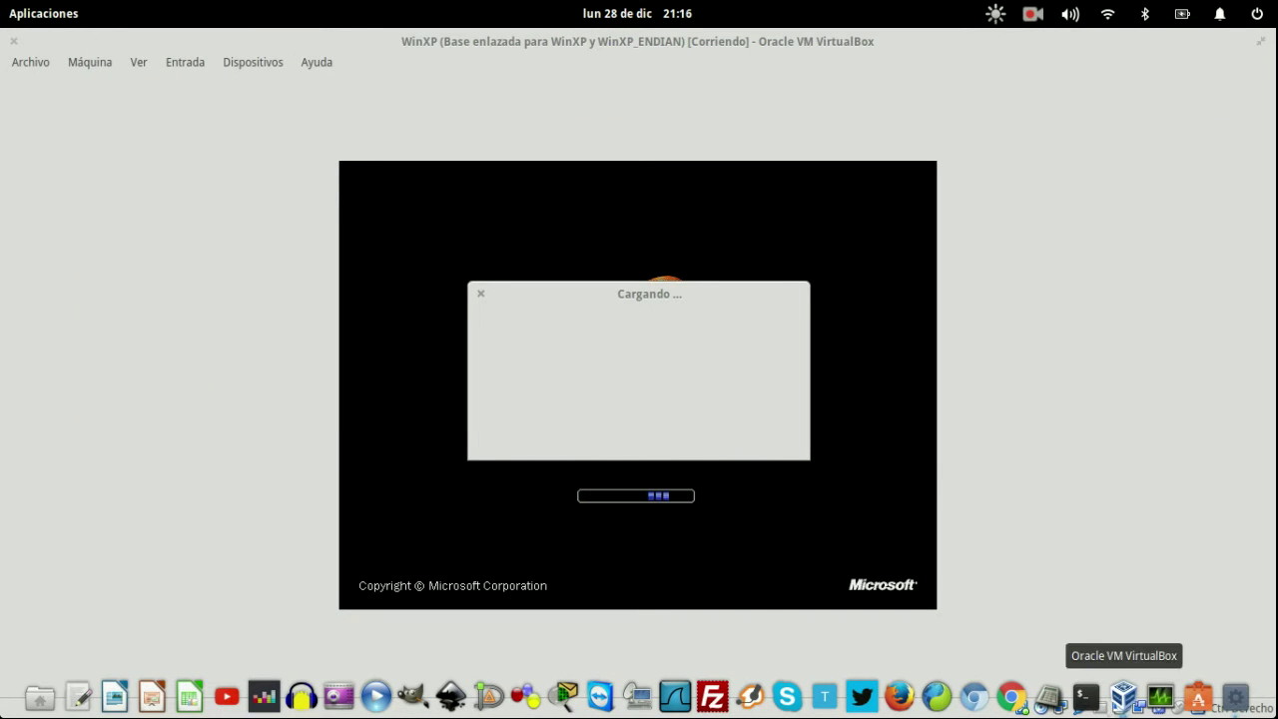
- Minimize the stalled Cargando window, restore WinXP, and open the System Monitor
{"action": "left_click", "coordinate": [1236, 701]}
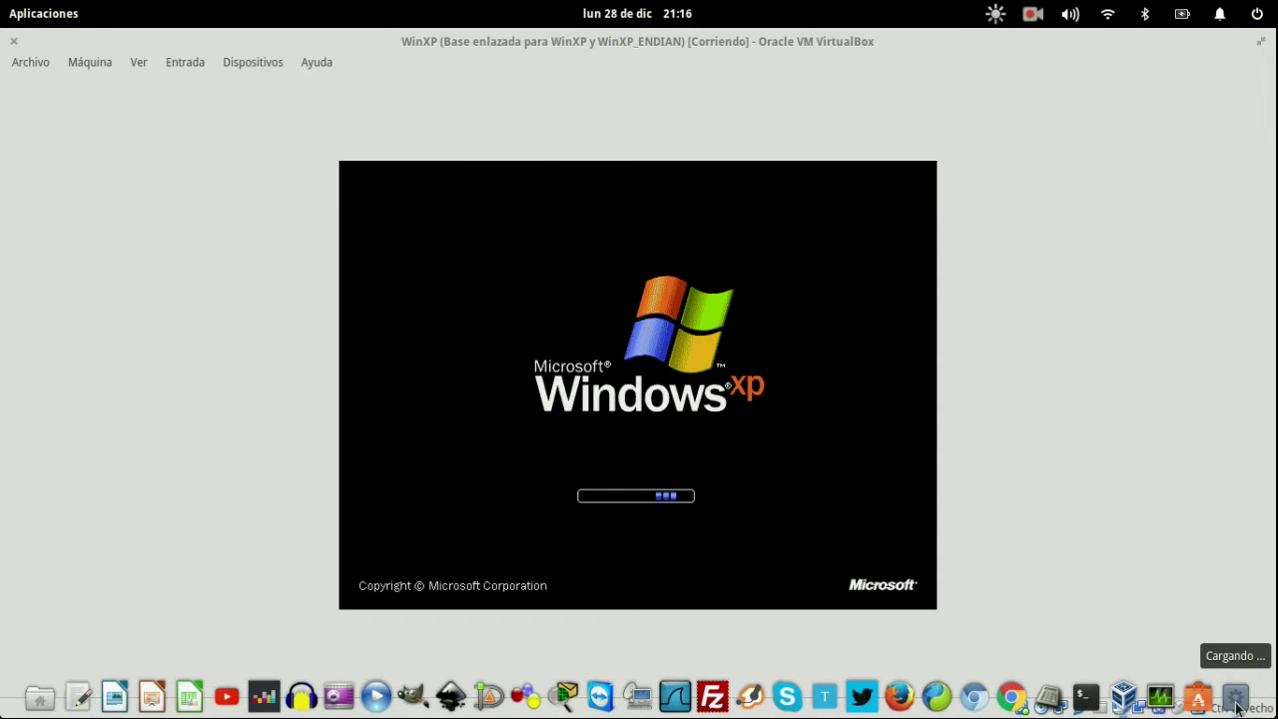
{"action": "mouse_move", "coordinate": [1, 1]}
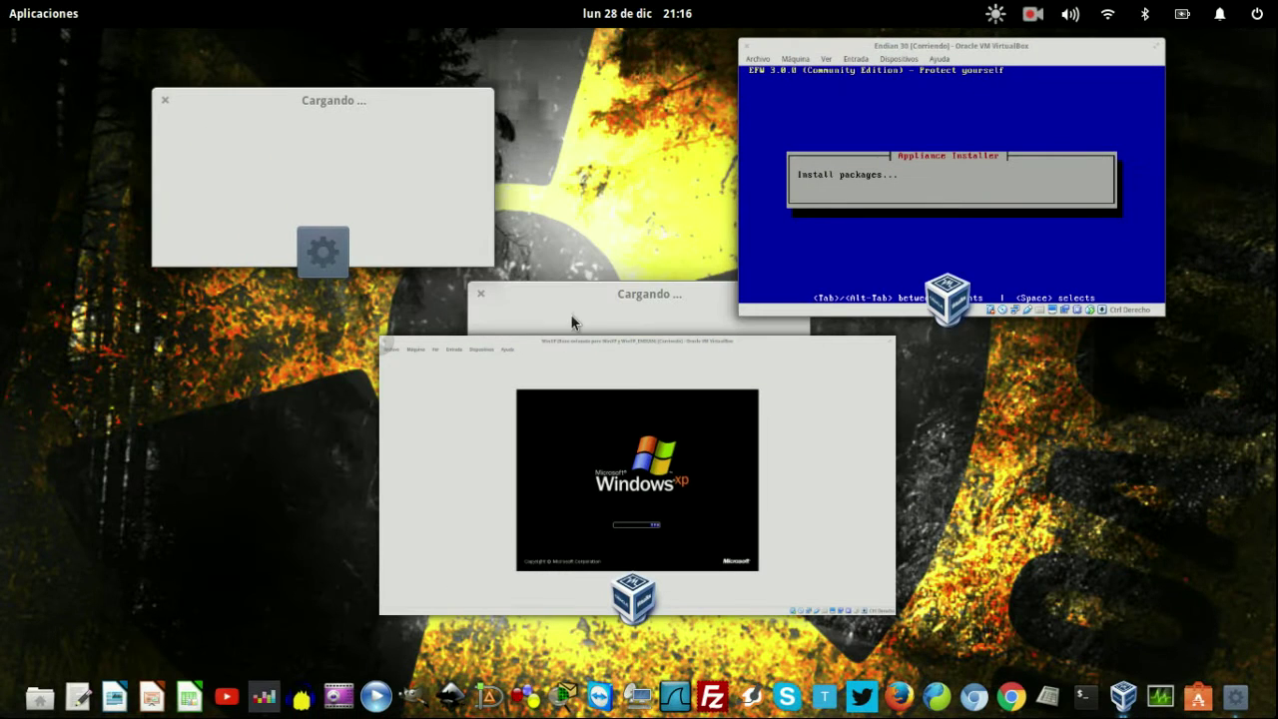
{"action": "left_click", "coordinate": [571, 320]}
{"action": "left_click", "coordinate": [1160, 697]}
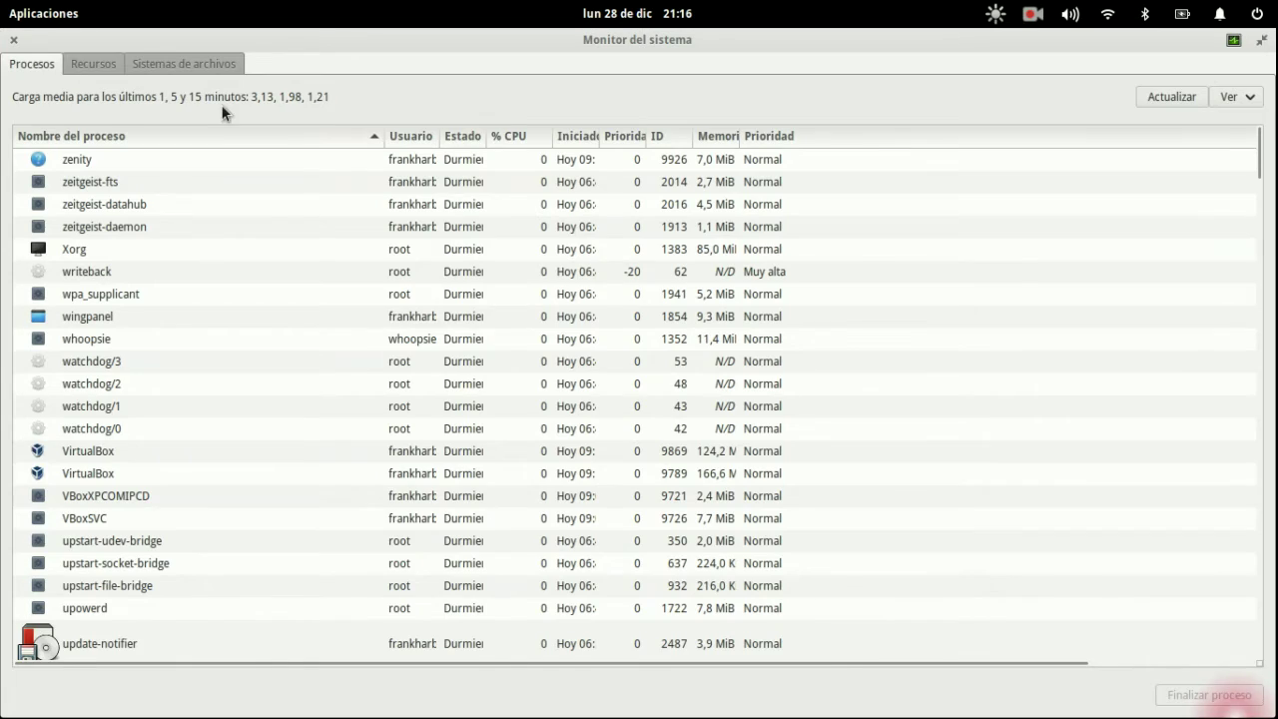
- Look over the Recursos graphs and file systems list in Monitor del sistema
{"action": "left_click", "coordinate": [119, 69]}
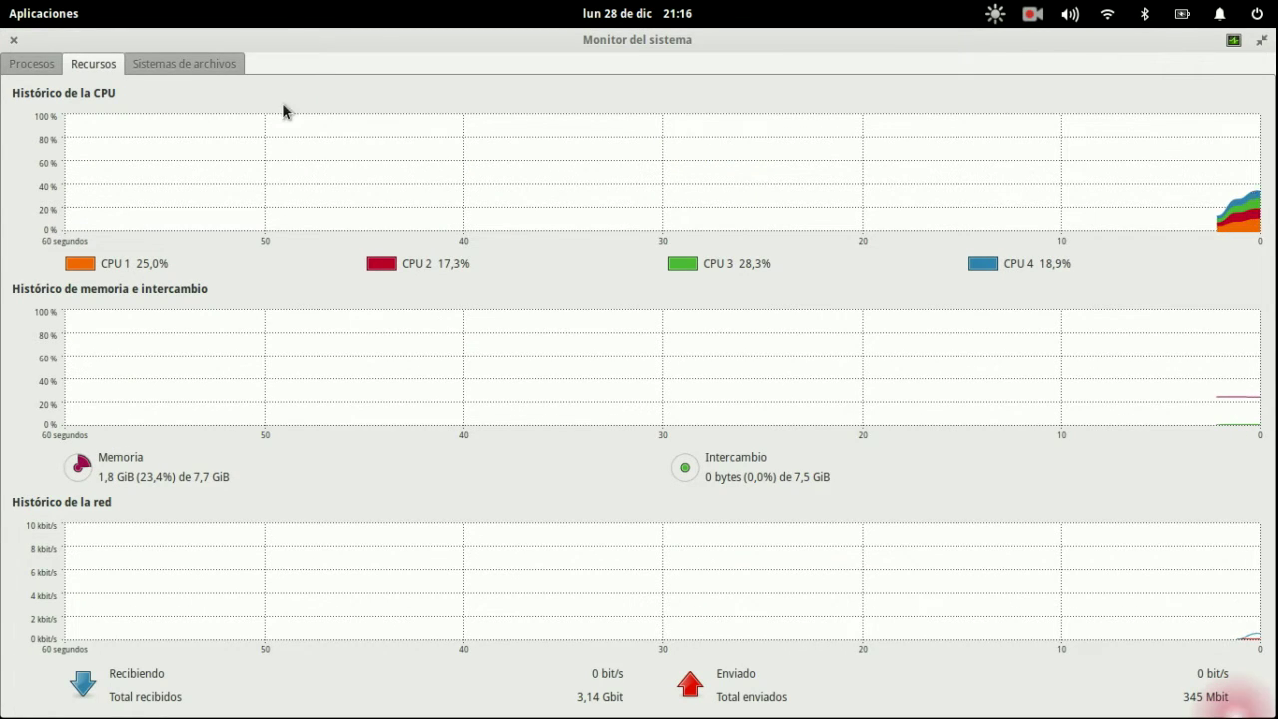
{"action": "left_click", "coordinate": [204, 70]}
{"action": "left_click", "coordinate": [118, 70]}
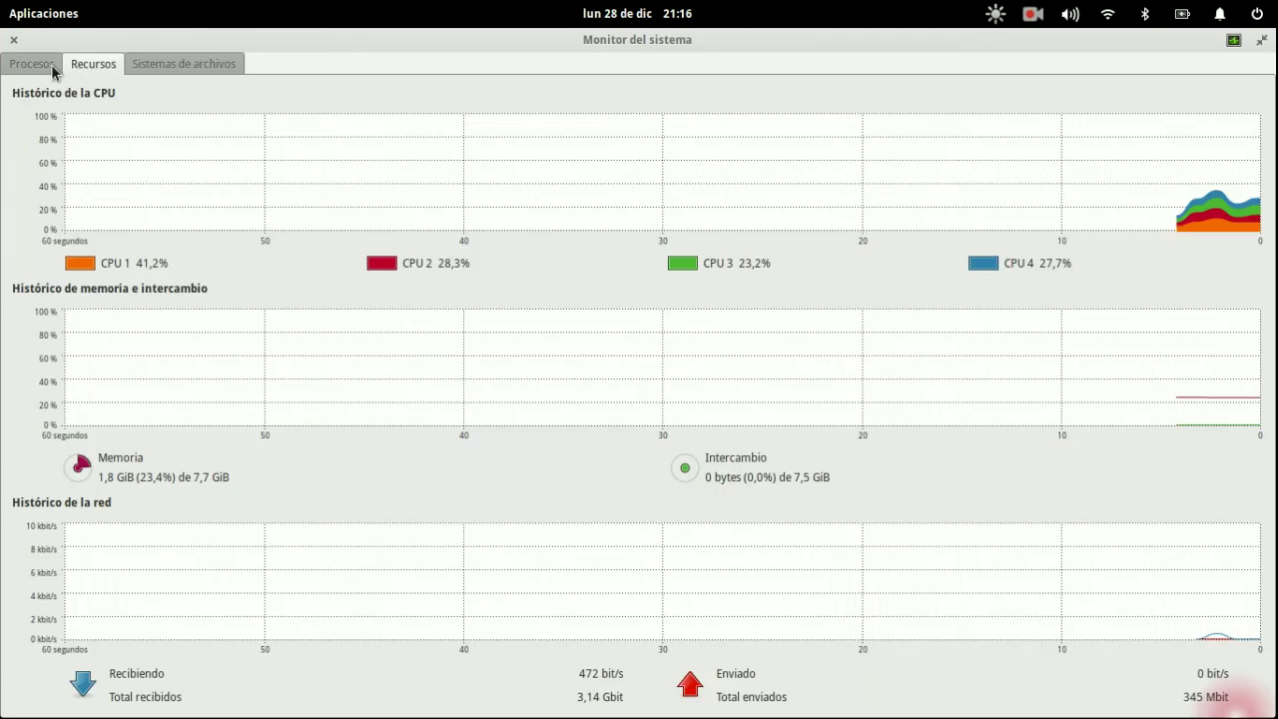
{"action": "left_click", "coordinate": [30, 63]}
- Force-quit the unresponsive Cargando window over WinXP, then open the file manager
{"action": "key", "text": "super+w"}
{"action": "left_click", "coordinate": [377, 485]}
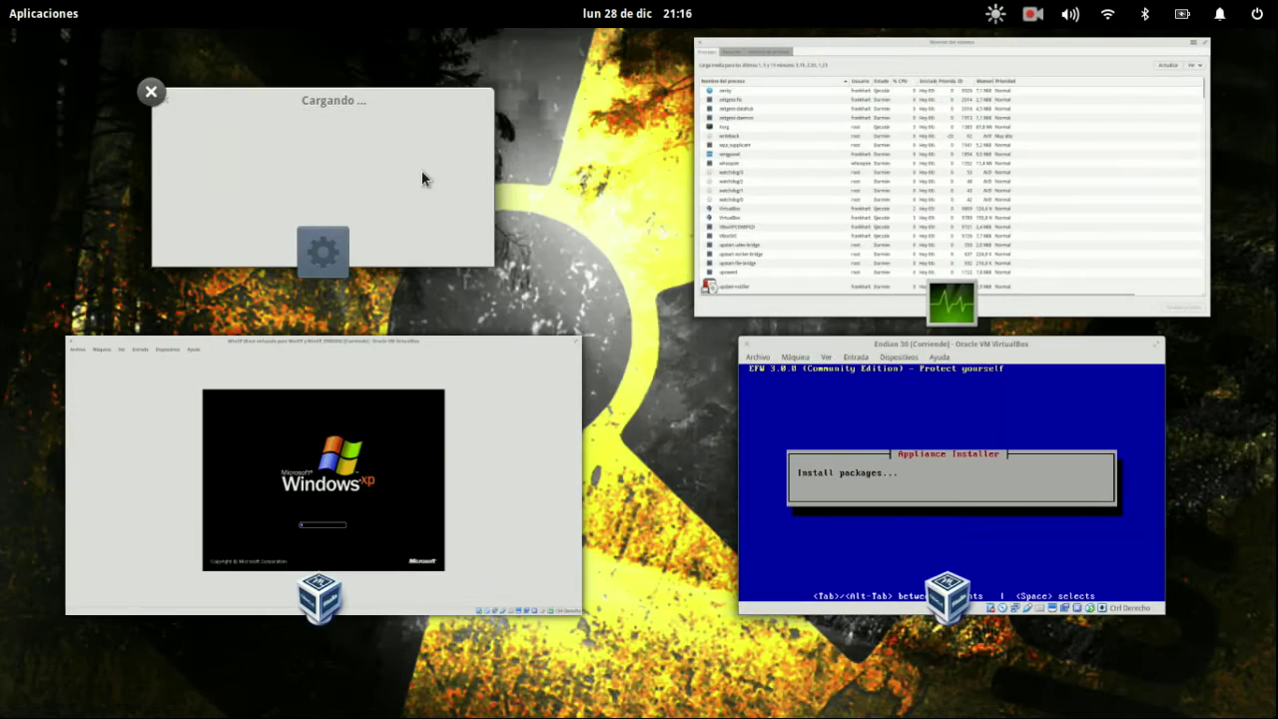
{"action": "left_click", "coordinate": [421, 172]}
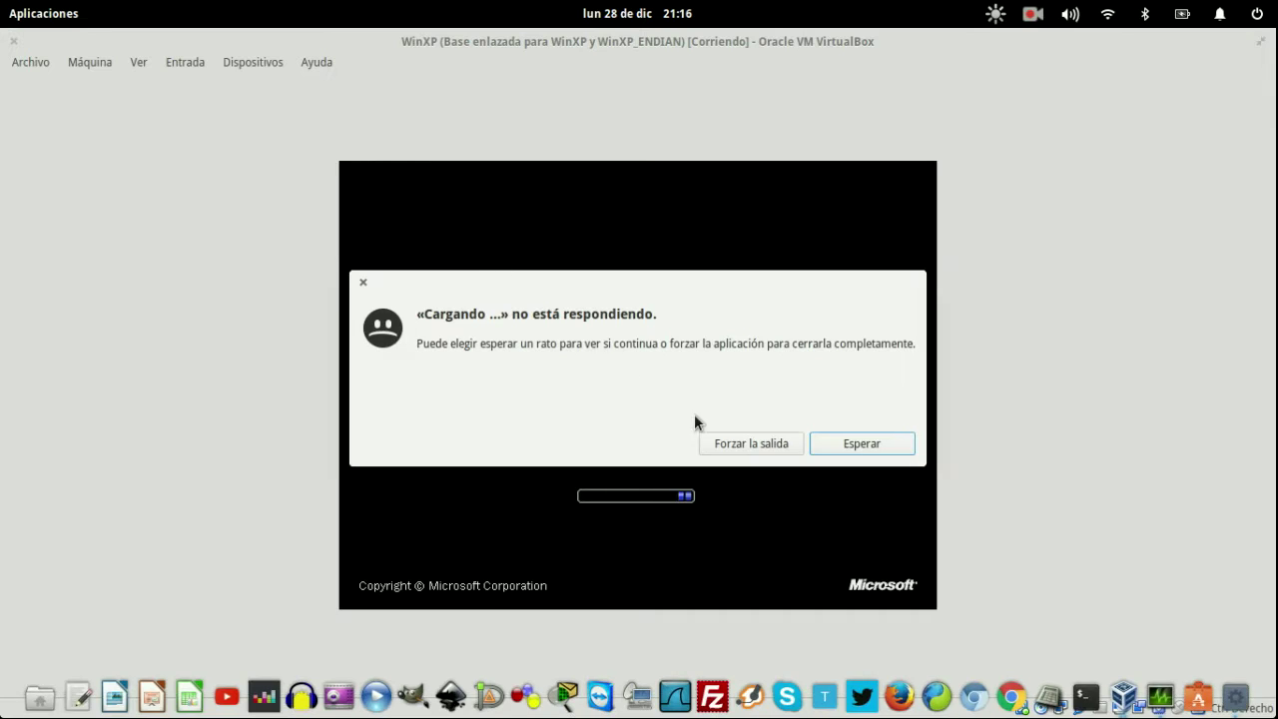
{"action": "left_click", "coordinate": [750, 444]}
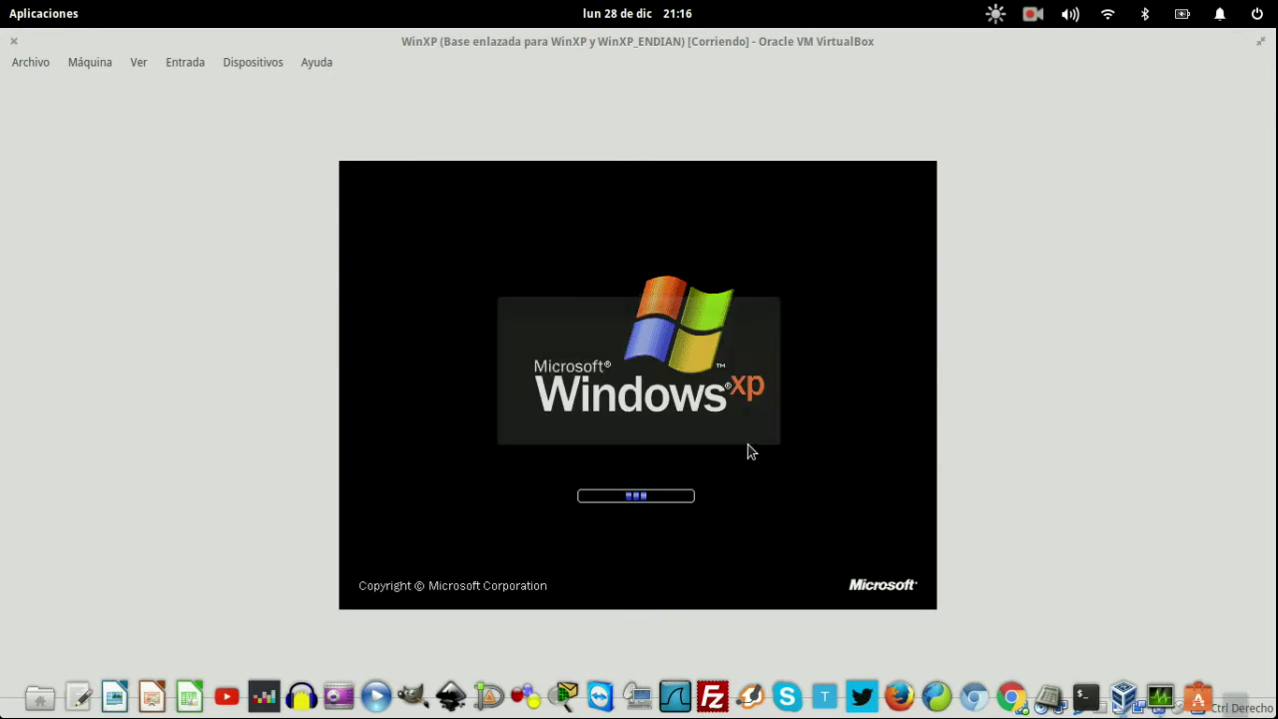
{"action": "left_click", "coordinate": [60, 696]}
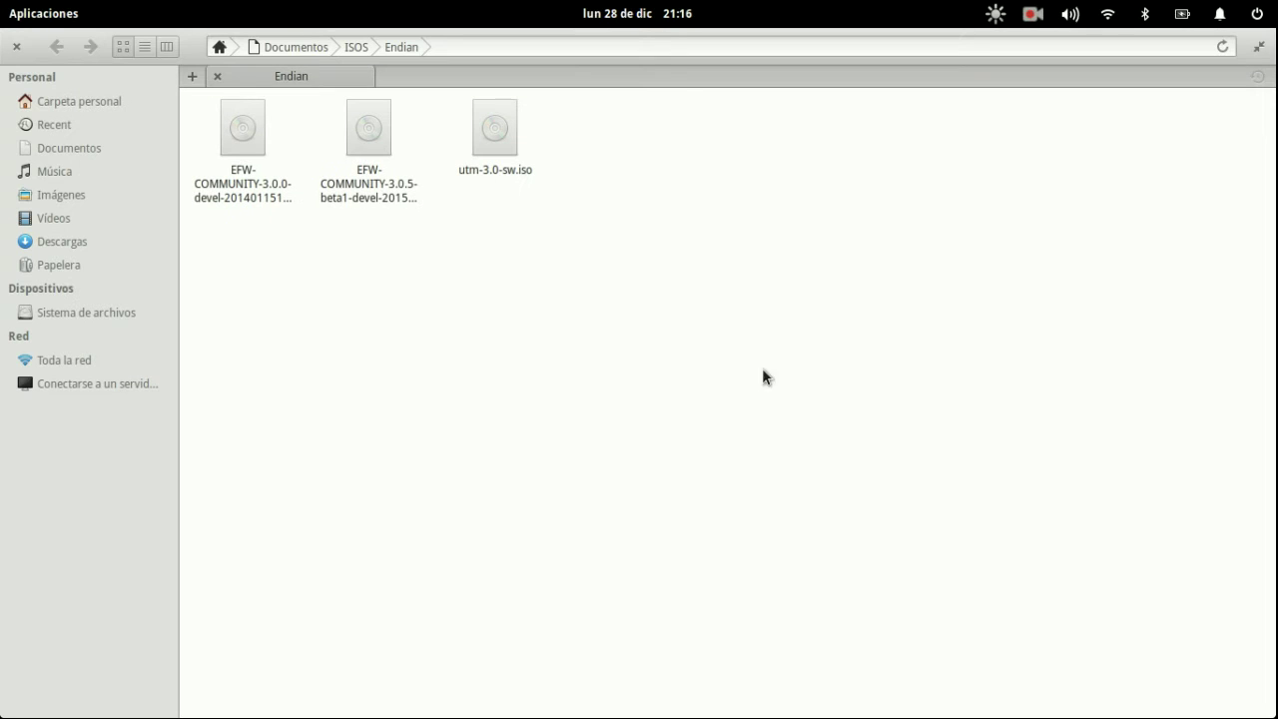
- Go up from the Endian ISO folder through ISOS and Documentos to the home folder
{"action": "key", "text": "BackSpace"}
{"action": "key", "text": "Down"}
{"action": "key", "text": "Right"}
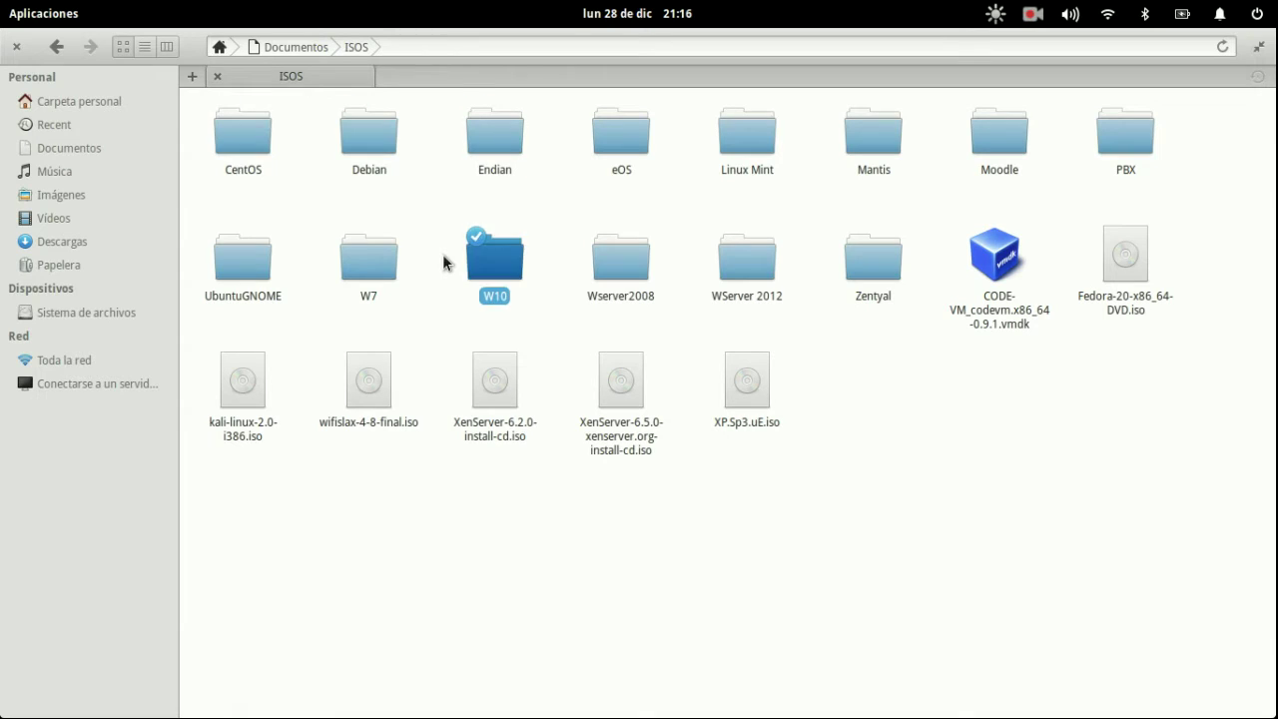
{"action": "key", "text": "Right"}
{"action": "key", "text": "Right"}
{"action": "key", "text": "Left"}
{"action": "key", "text": "Left"}
{"action": "key", "text": "Left"}
{"action": "key", "text": "Left"}
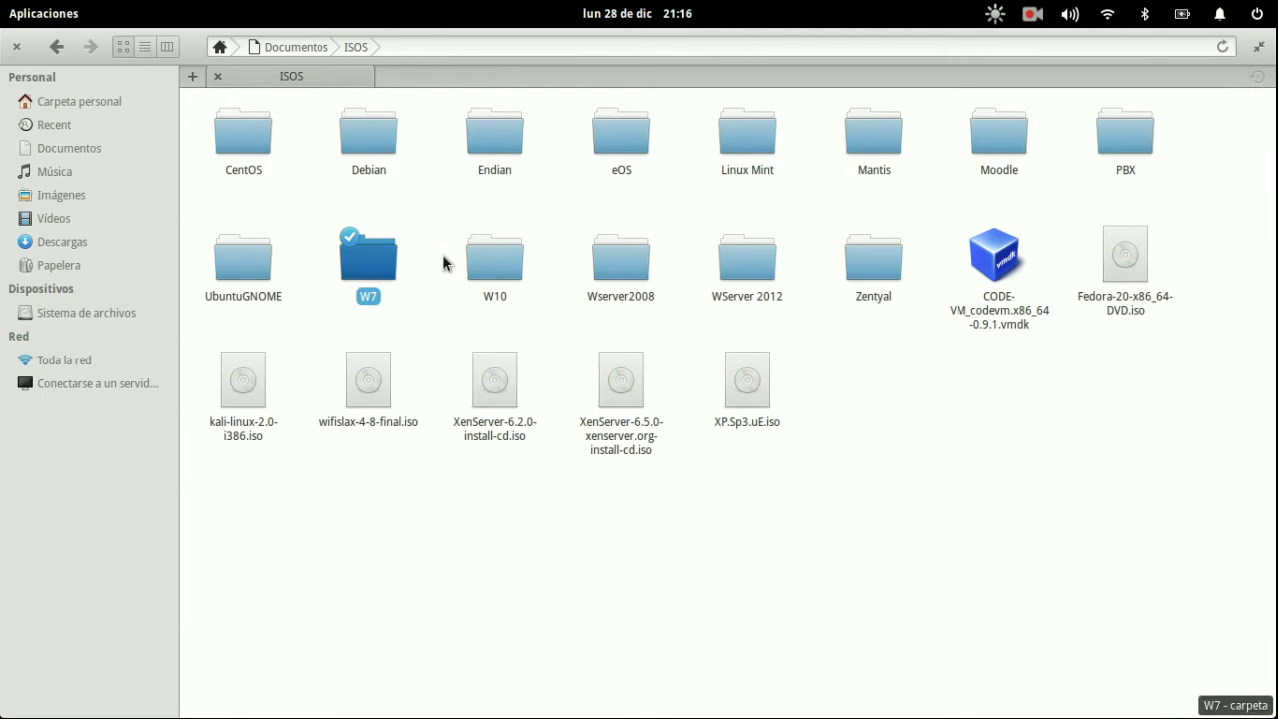
{"action": "key", "text": "BackSpace"}
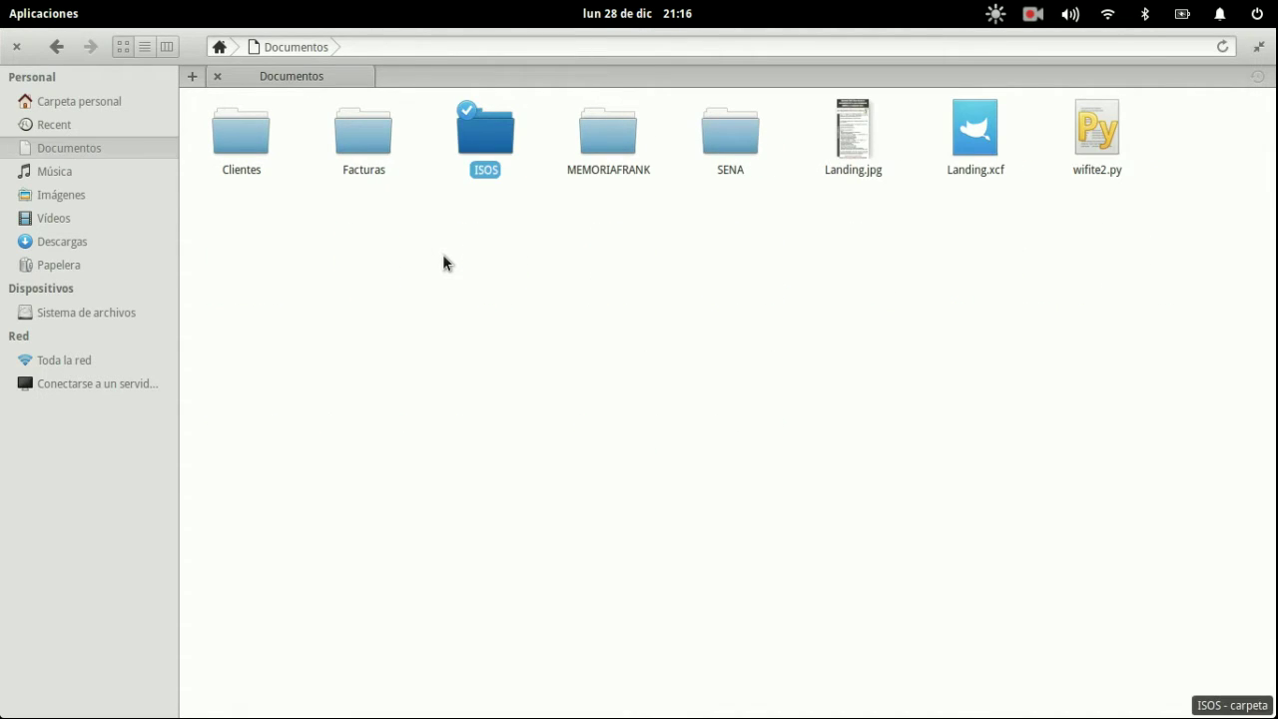
{"action": "left_click", "coordinate": [444, 255]}
{"action": "key", "text": "BackSpace"}
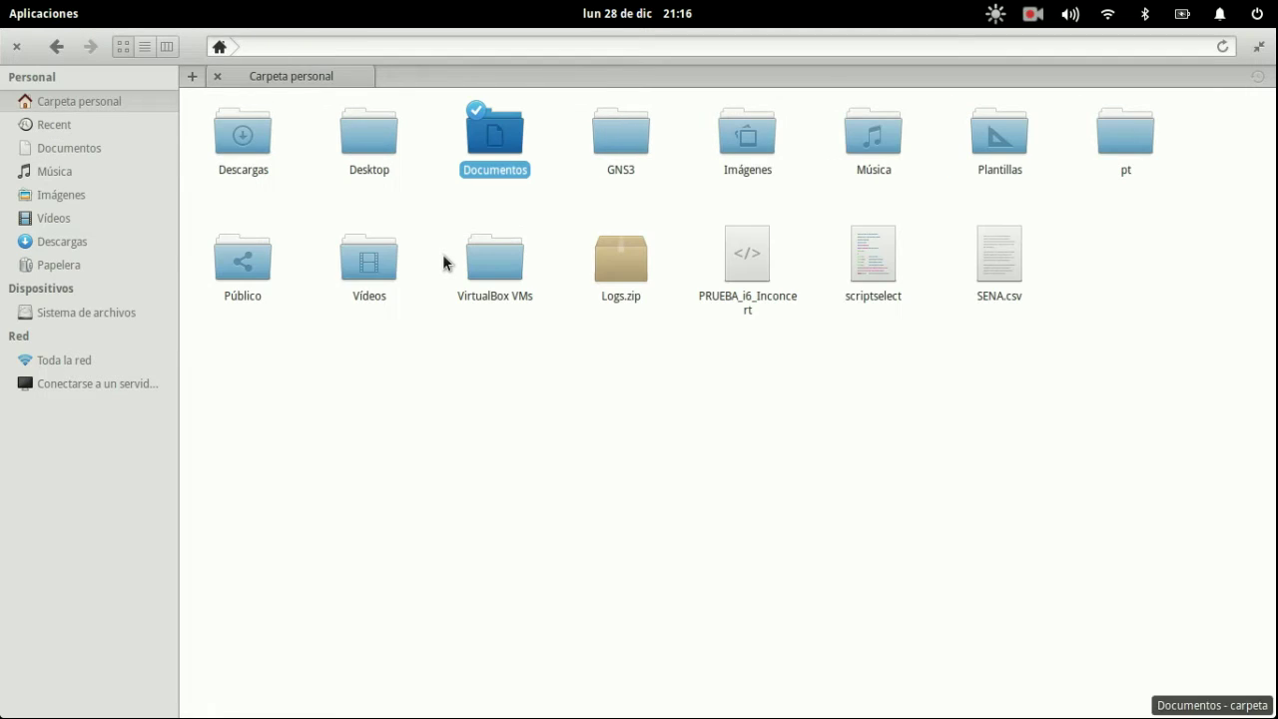
- Show hidden folders, look inside .dia, and return to the home folder
{"action": "key", "text": "Down"}
{"action": "key", "text": "Down"}
{"action": "key", "text": "Right"}
{"action": "key", "text": "Right"}
{"action": "key", "text": "Right"}
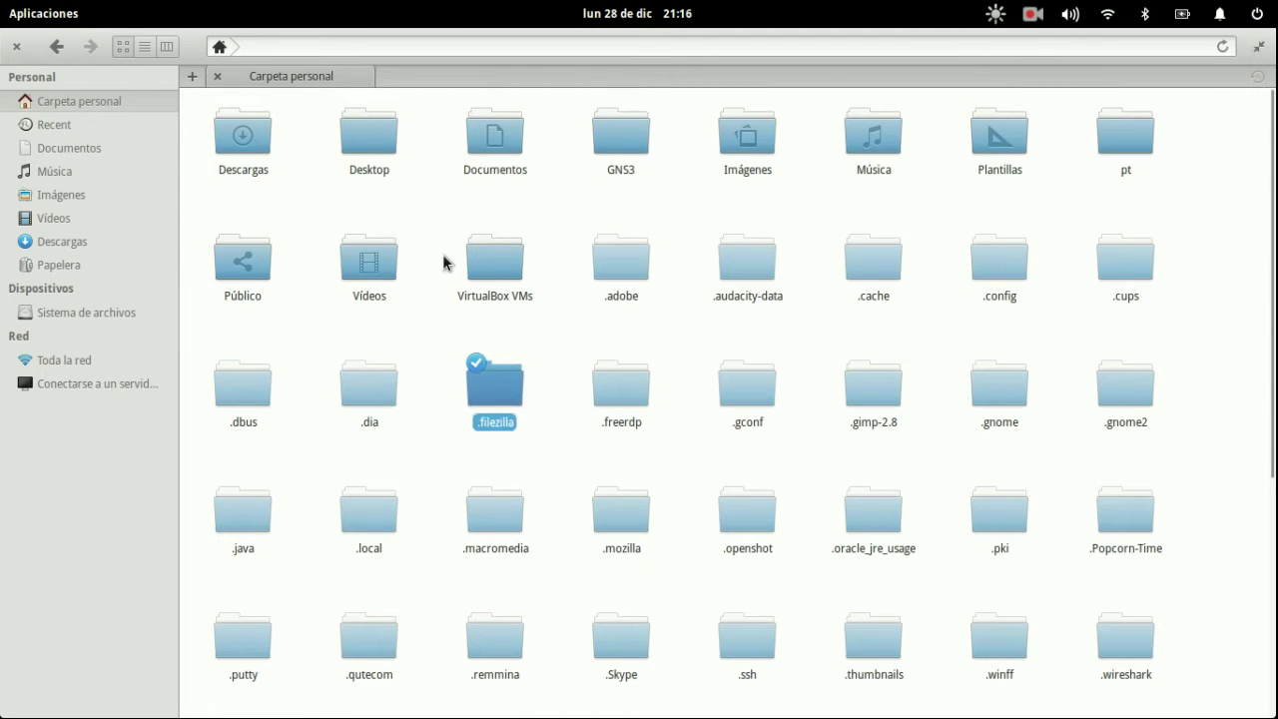
{"action": "key", "text": "Left"}
{"action": "key", "text": "Left"}
{"action": "key", "text": "Return"}
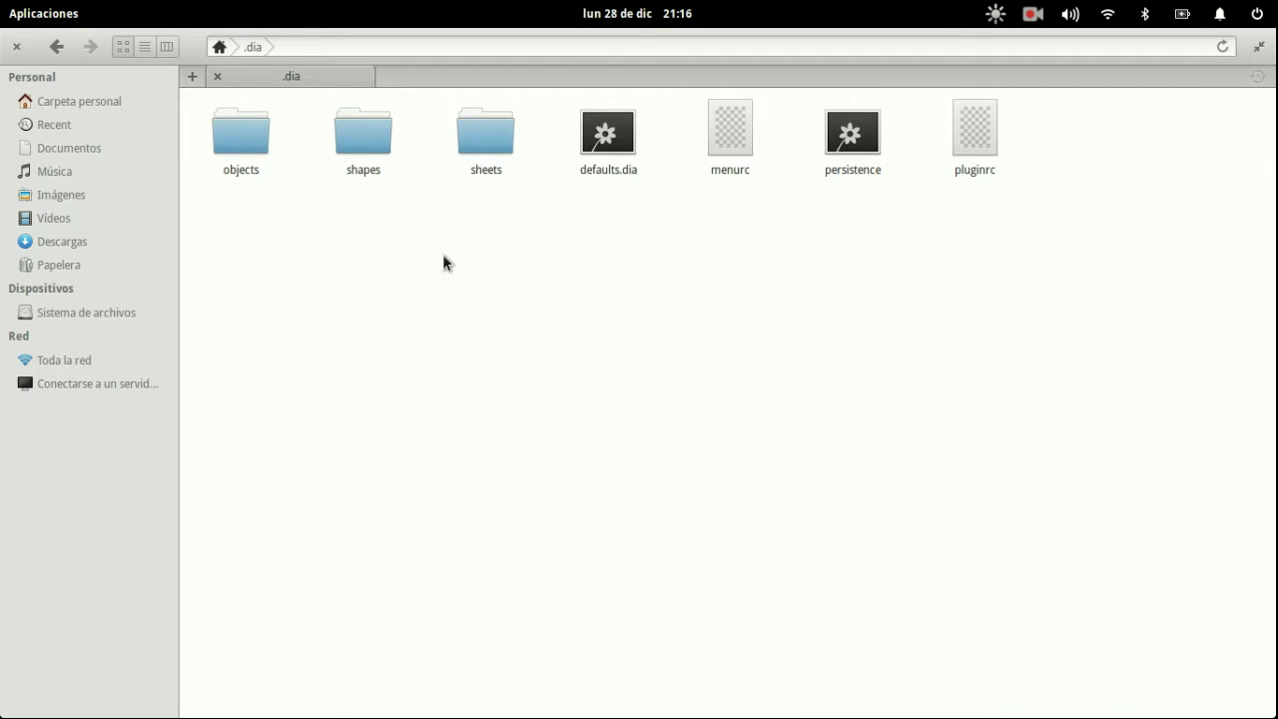
{"action": "key", "text": "Right"}
{"action": "key", "text": "Right"}
{"action": "key", "text": "Right"}
{"action": "key", "text": "Right"}
{"action": "key", "text": "Right"}
{"action": "key", "text": "Right"}
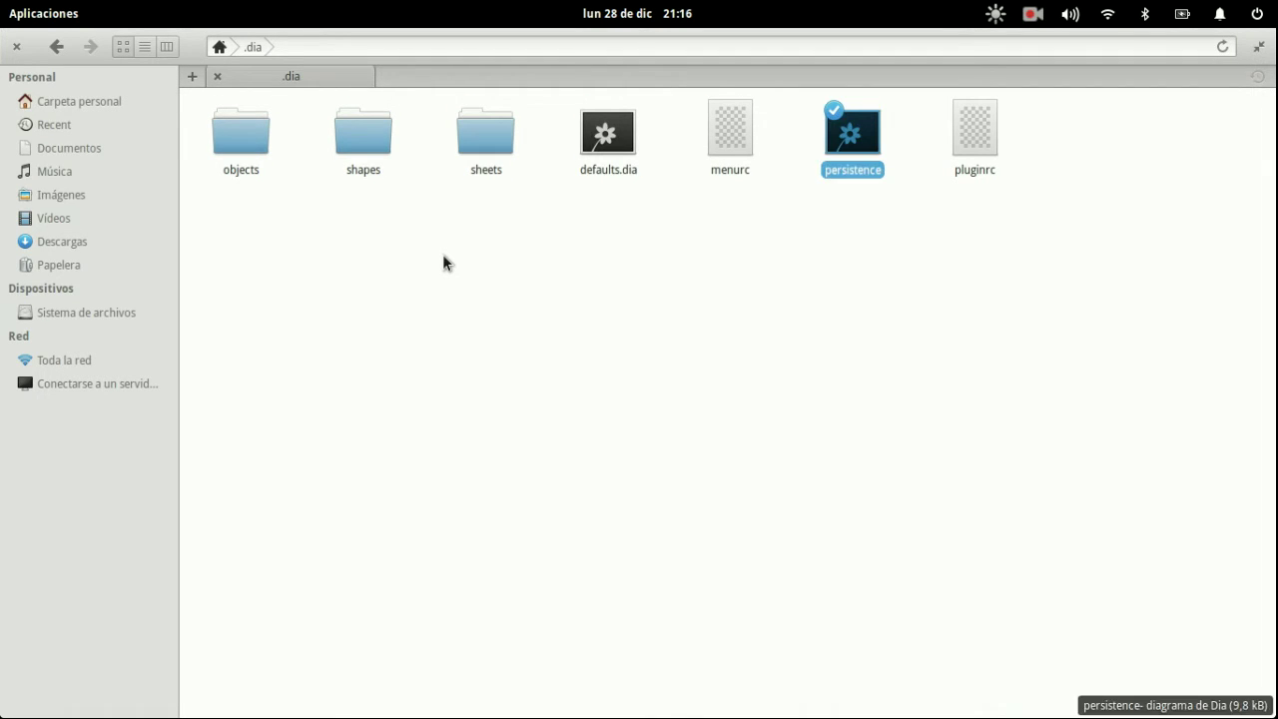
{"action": "key", "text": "ctrl+h"}
{"action": "key", "text": "alt+Home"}
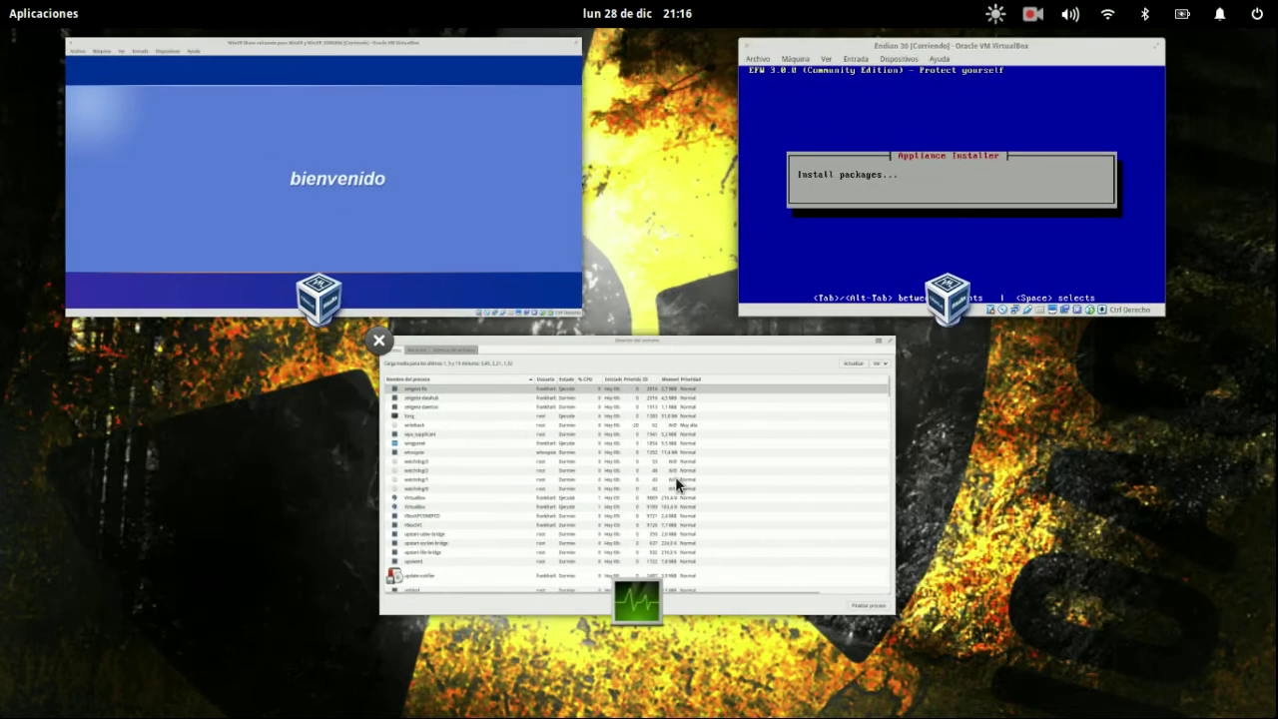
- Return to the WinXP window and launch Dia and LibreOffice Draw
{"action": "left_click", "coordinate": [675, 479]}
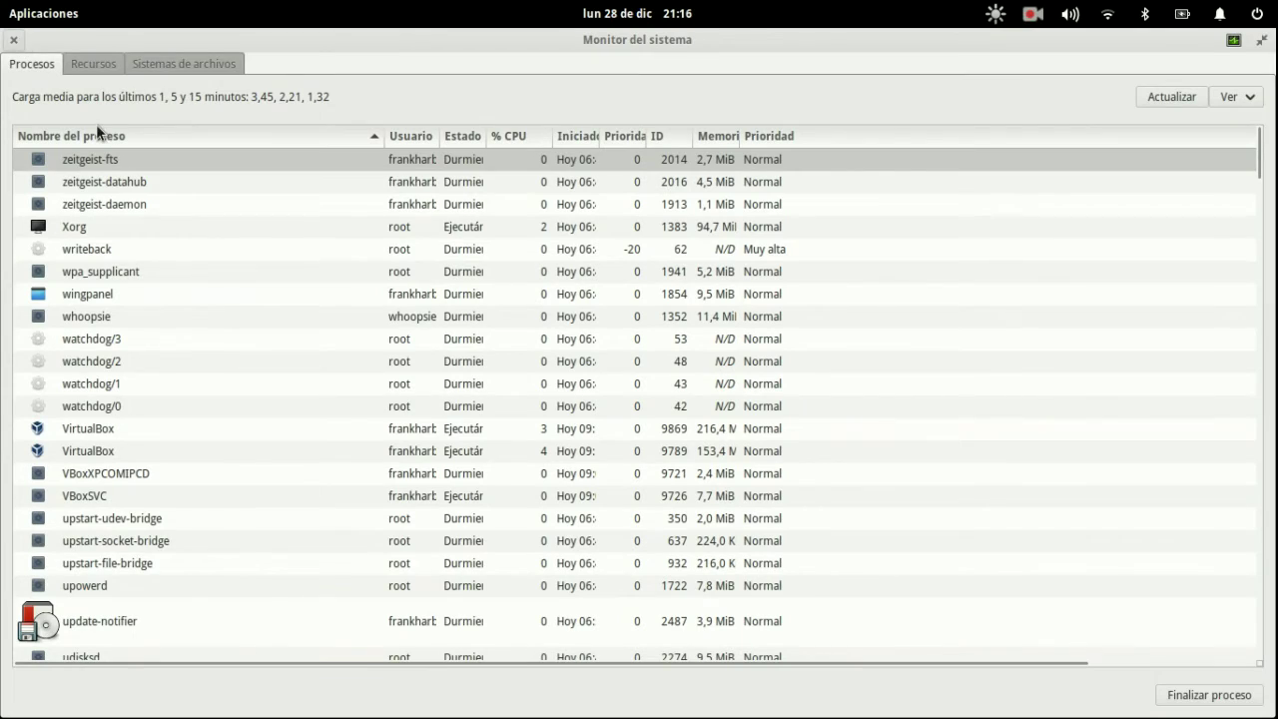
{"action": "key", "text": "super+w"}
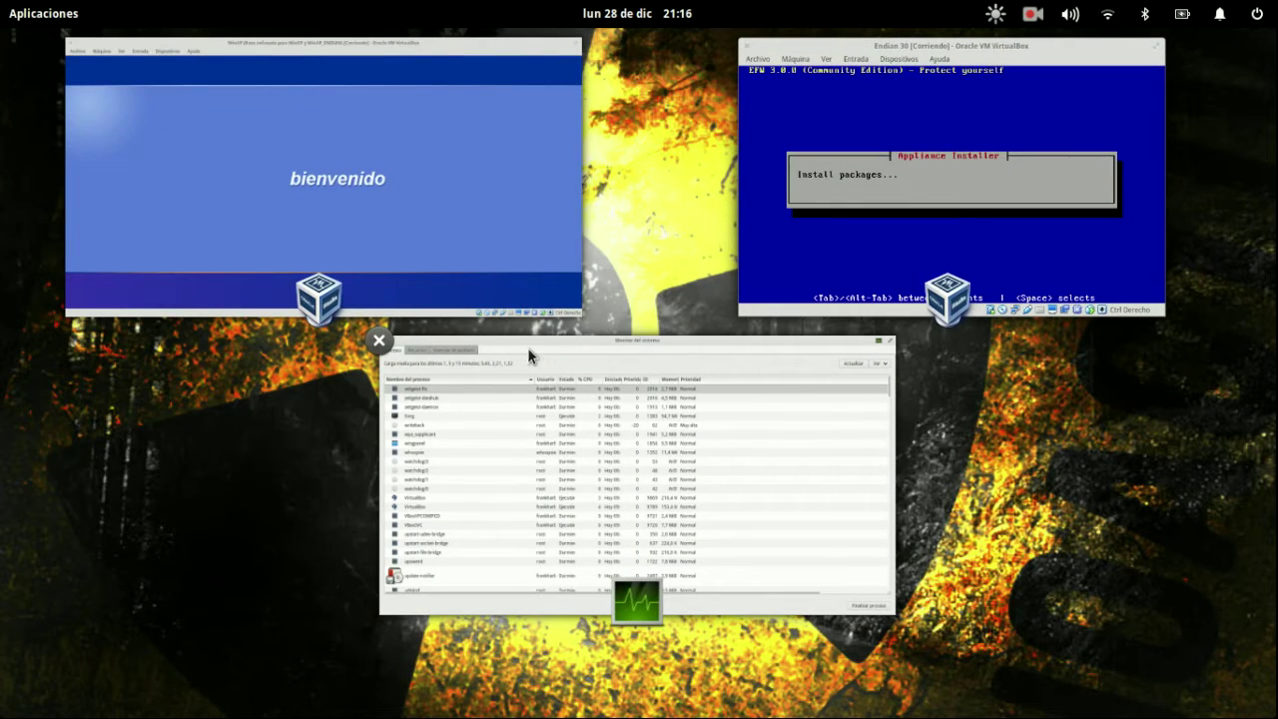
{"action": "left_click", "coordinate": [370, 169]}
{"action": "key", "text": "super+w"}
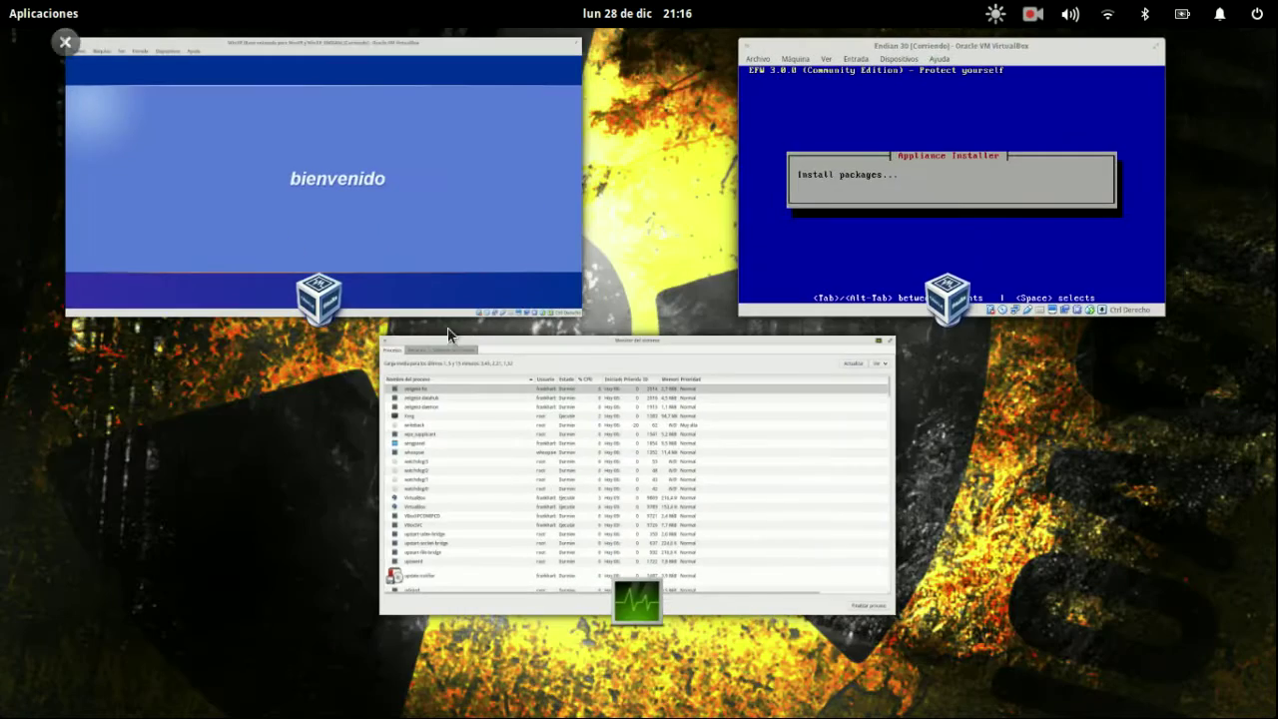
{"action": "key", "text": "super+w"}
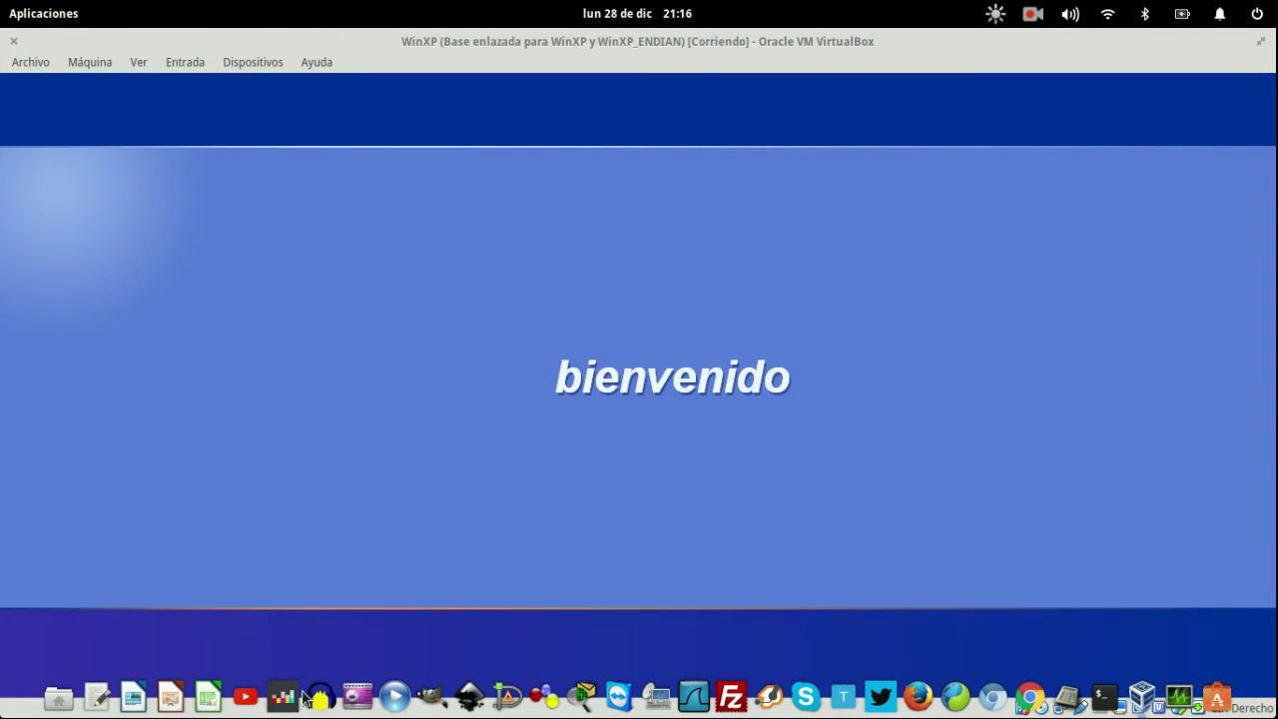
{"action": "left_click", "coordinate": [512, 702]}
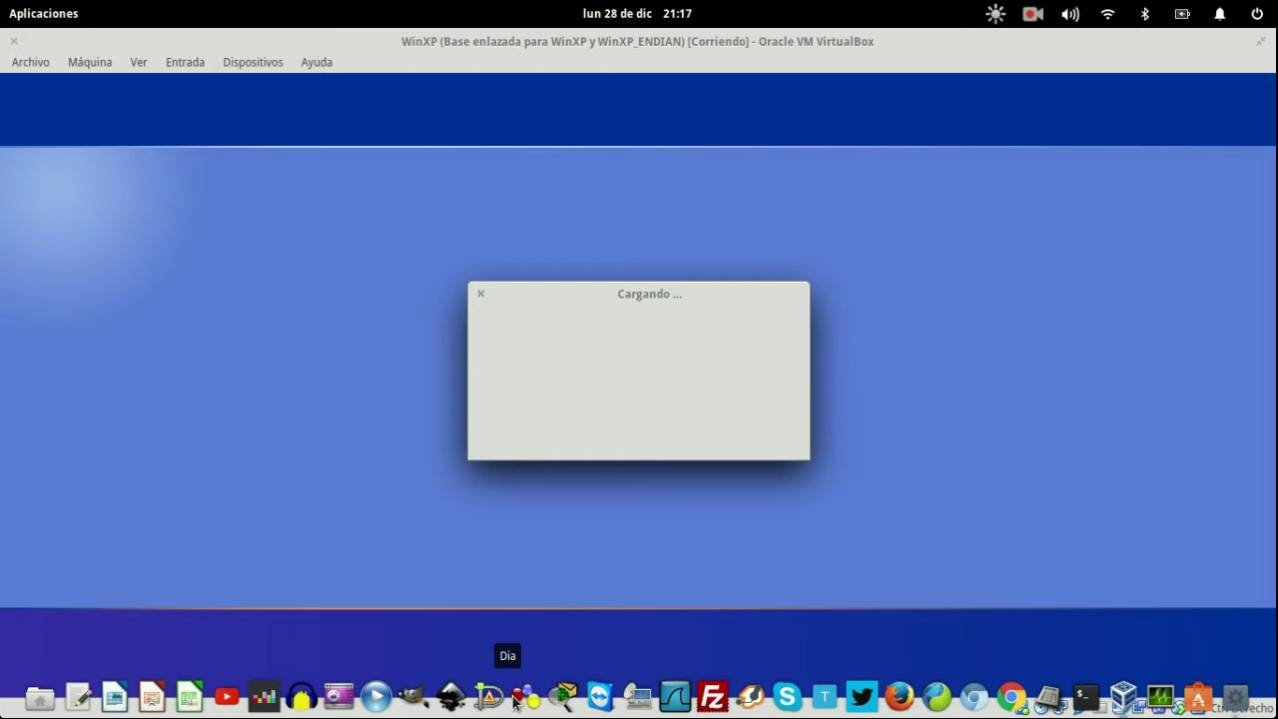
{"action": "left_click", "coordinate": [40, 18]}
{"action": "left_click", "coordinate": [54, 243]}
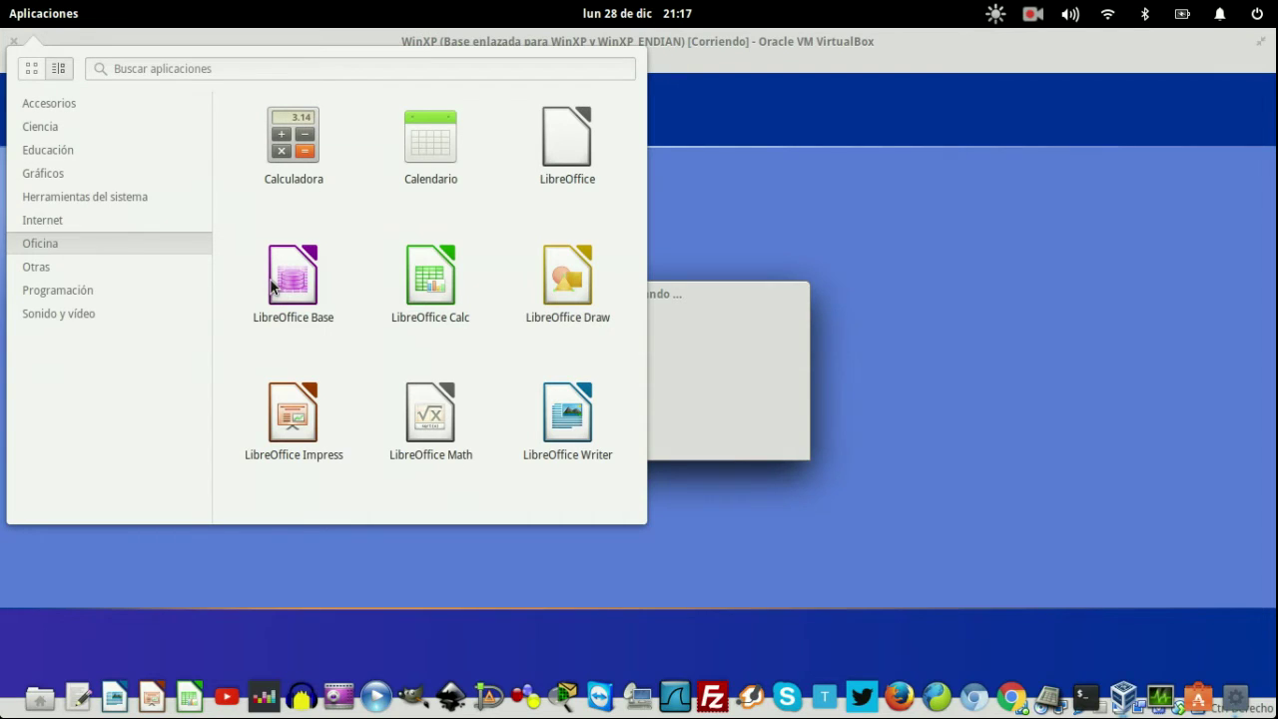
{"action": "left_click", "coordinate": [582, 285]}
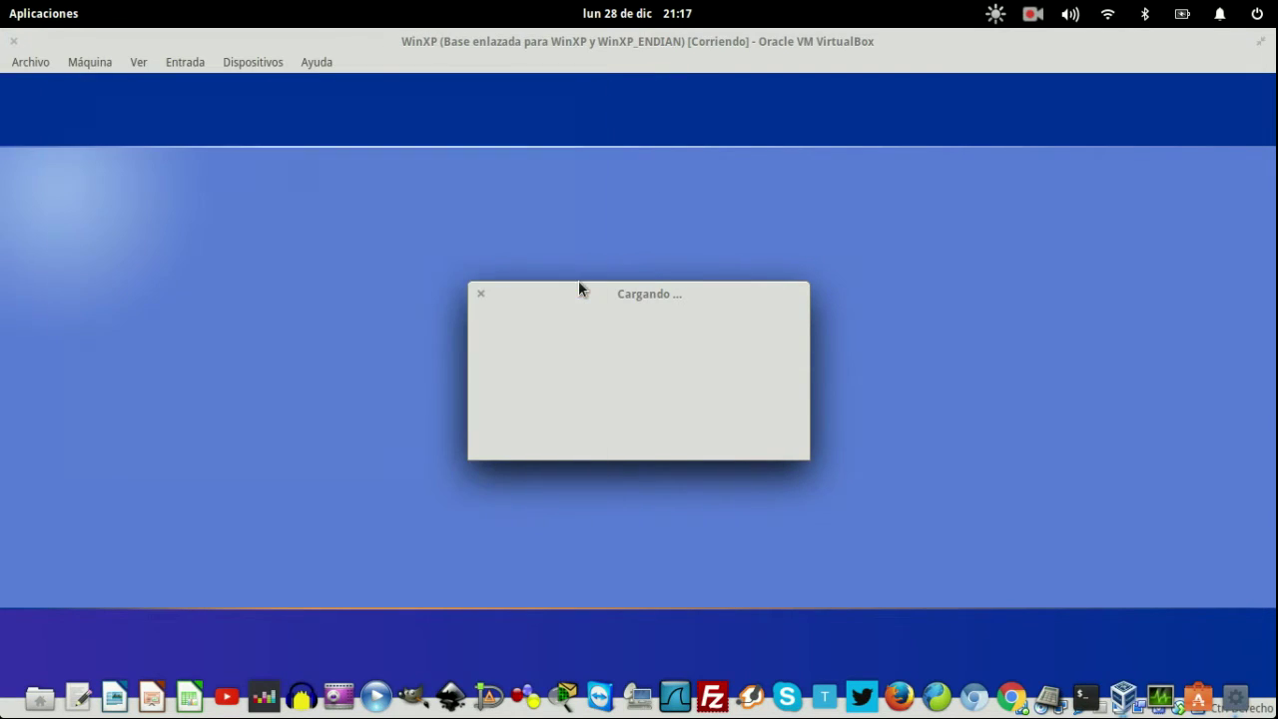
- Bring the stuck Cargando window forward and choose Forzar la salida to close it
{"action": "key", "text": "super+w"}
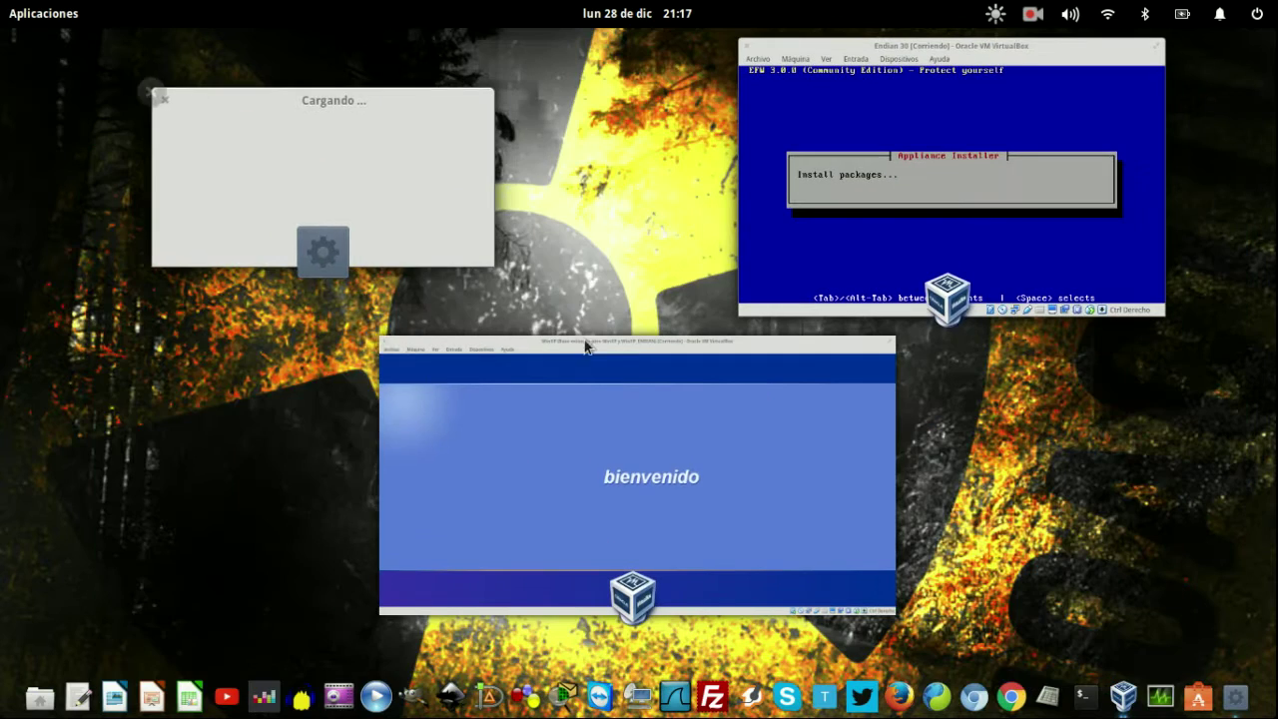
{"action": "left_click", "coordinate": [286, 154]}
{"action": "key", "text": "super+w"}
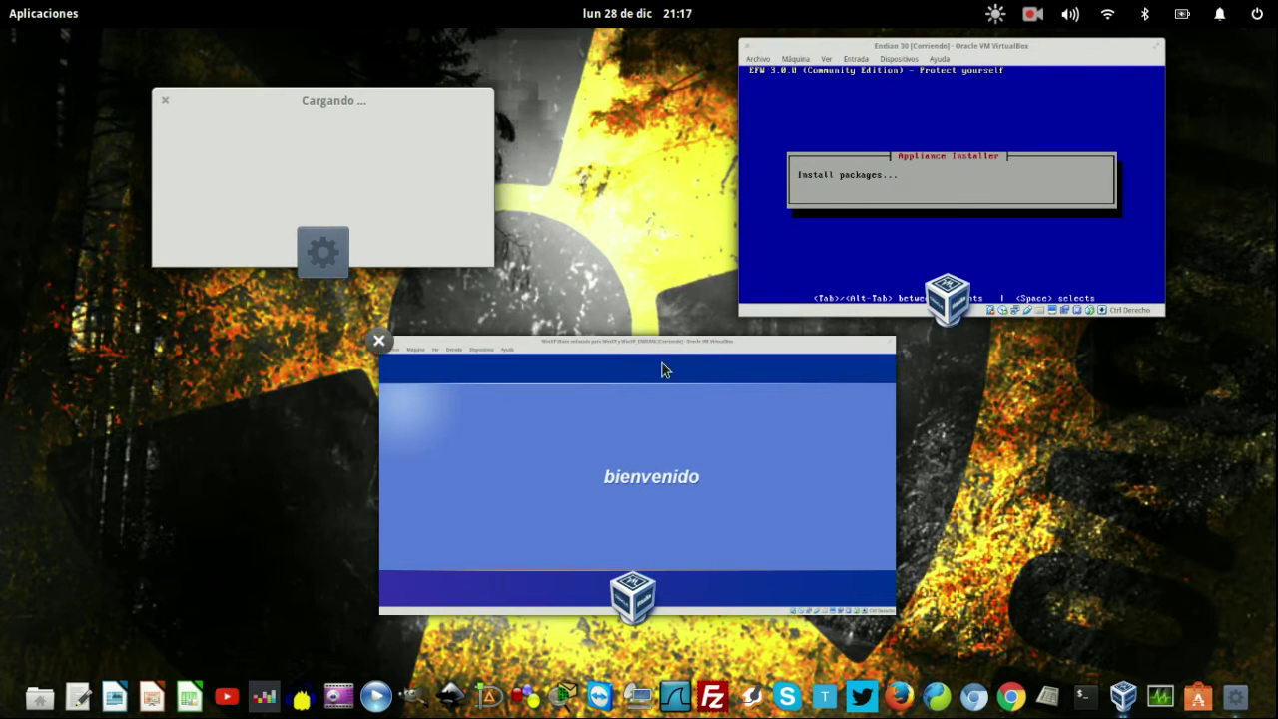
{"action": "left_click", "coordinate": [326, 177]}
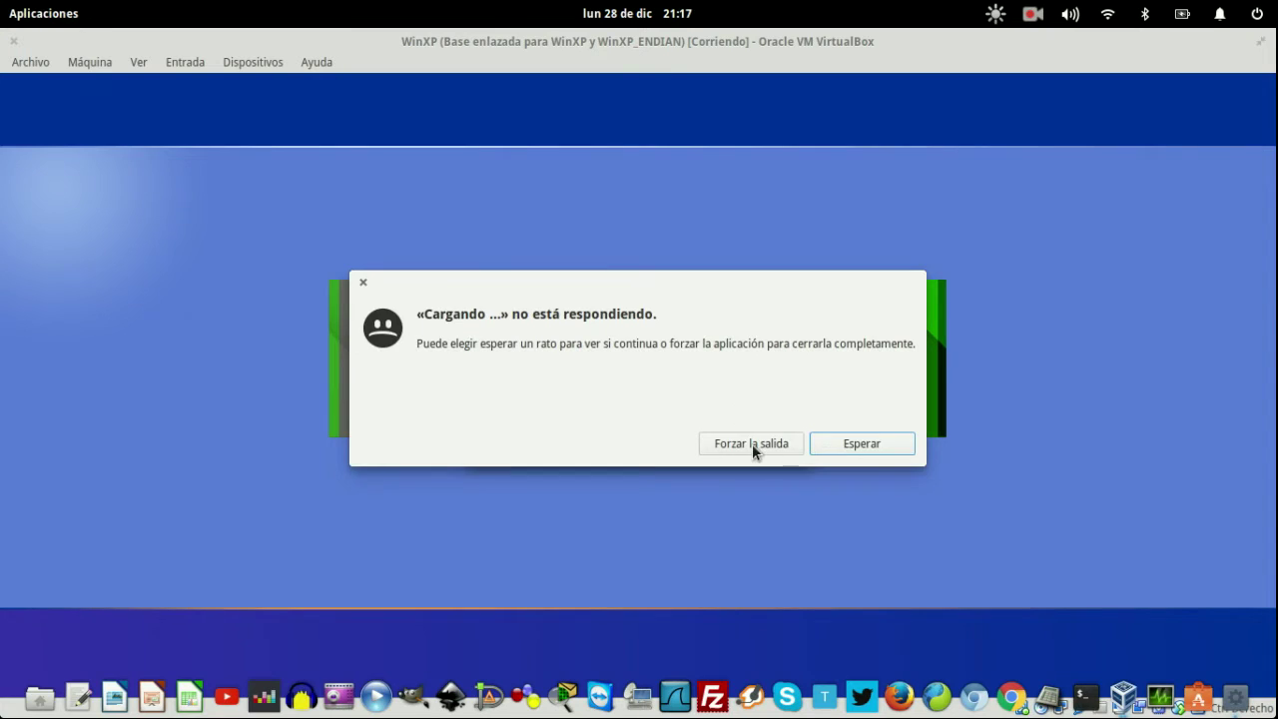
{"action": "left_click", "coordinate": [752, 443]}
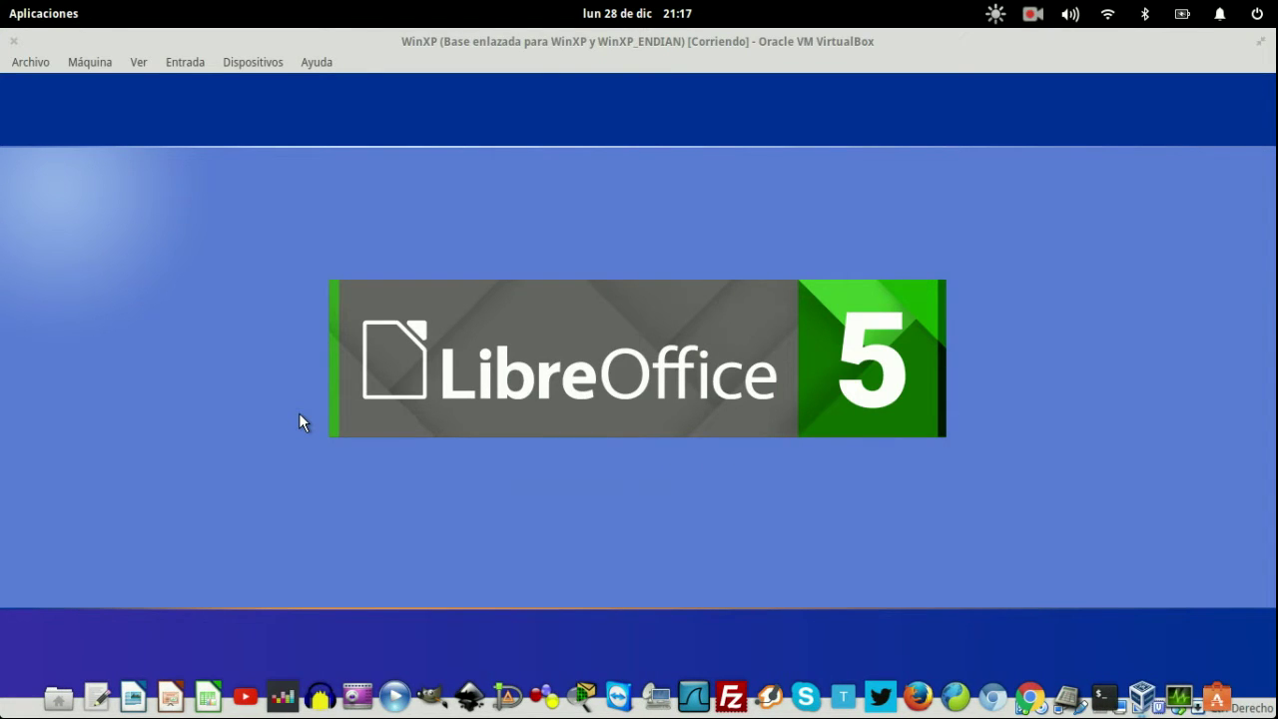
- Show hidden files in the home folder and browse the contents of the .dia folder
{"action": "left_click", "coordinate": [57, 700]}
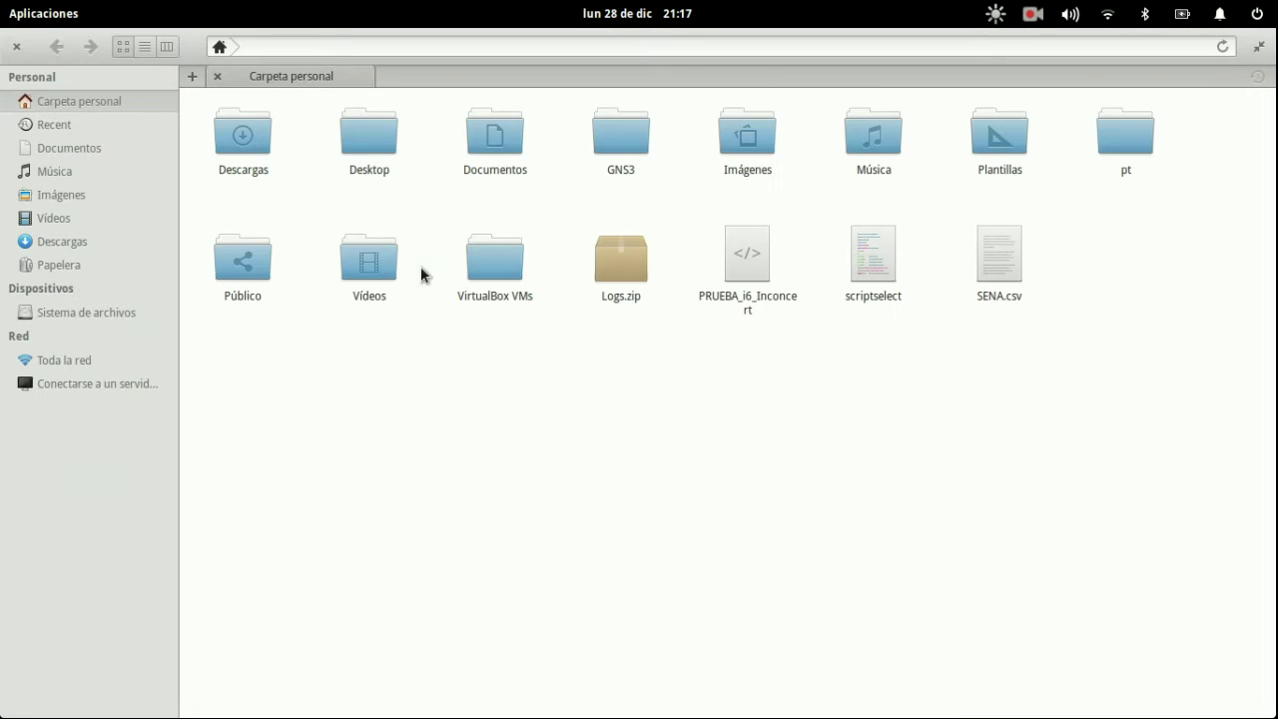
{"action": "key", "text": "ctrl+h"}
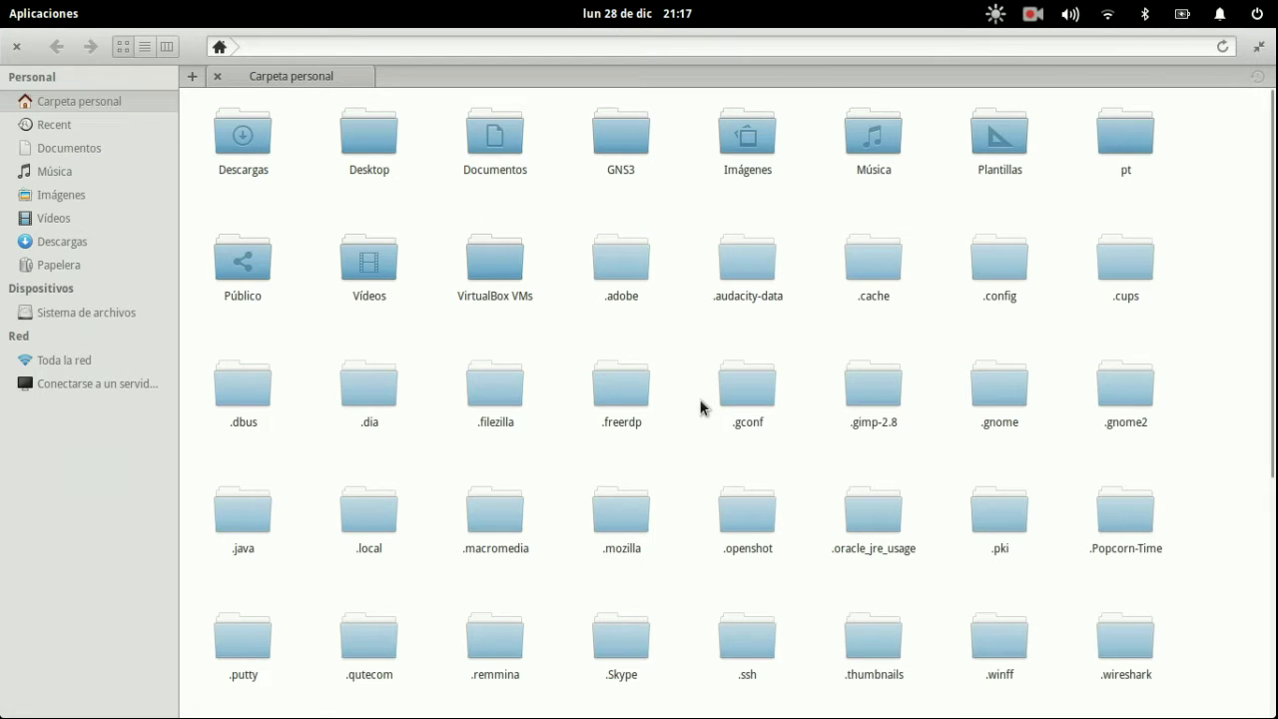
{"action": "key", "text": "Down"}
{"action": "key", "text": "Right"}
{"action": "key", "text": "Return"}
{"action": "key", "text": "Right"}
{"action": "key", "text": "Right"}
{"action": "key", "text": "Right"}
{"action": "key", "text": "Left"}
{"action": "key", "text": "Right"}
{"action": "key", "text": "Right"}
{"action": "key", "text": "Right"}
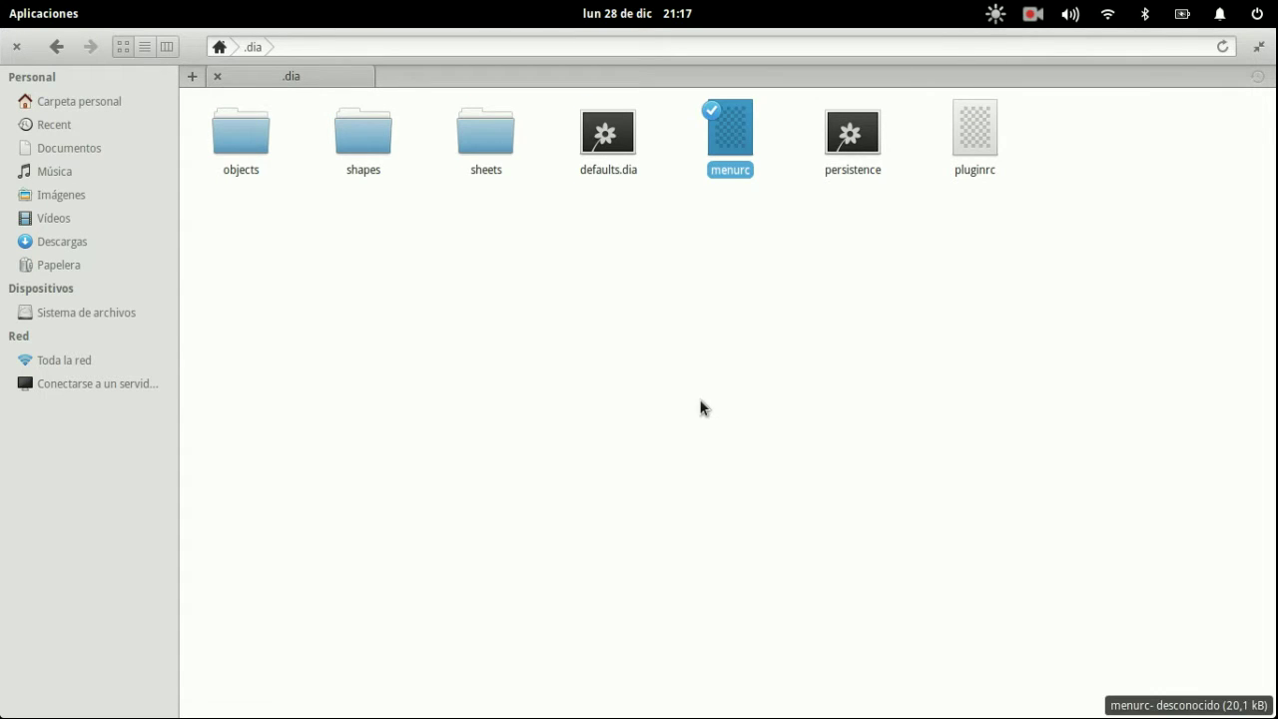
{"action": "key", "text": "Right"}
{"action": "key", "text": "Left"}
{"action": "key", "text": "Left"}
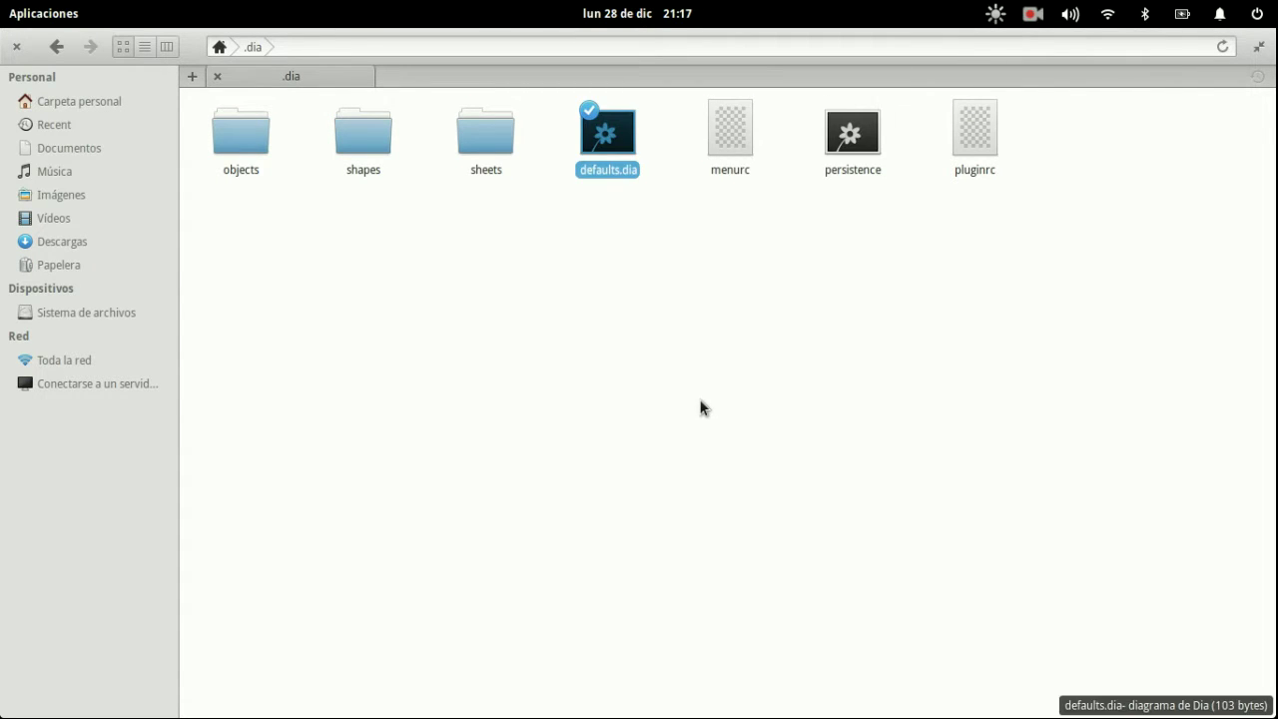
- Go back to the home folder and permanently delete Logs.zip
{"action": "key", "text": "BackSpace"}
{"action": "key", "text": "Right"}
{"action": "key", "text": "Right"}
{"action": "key", "text": "Down"}
{"action": "key", "text": "Right"}
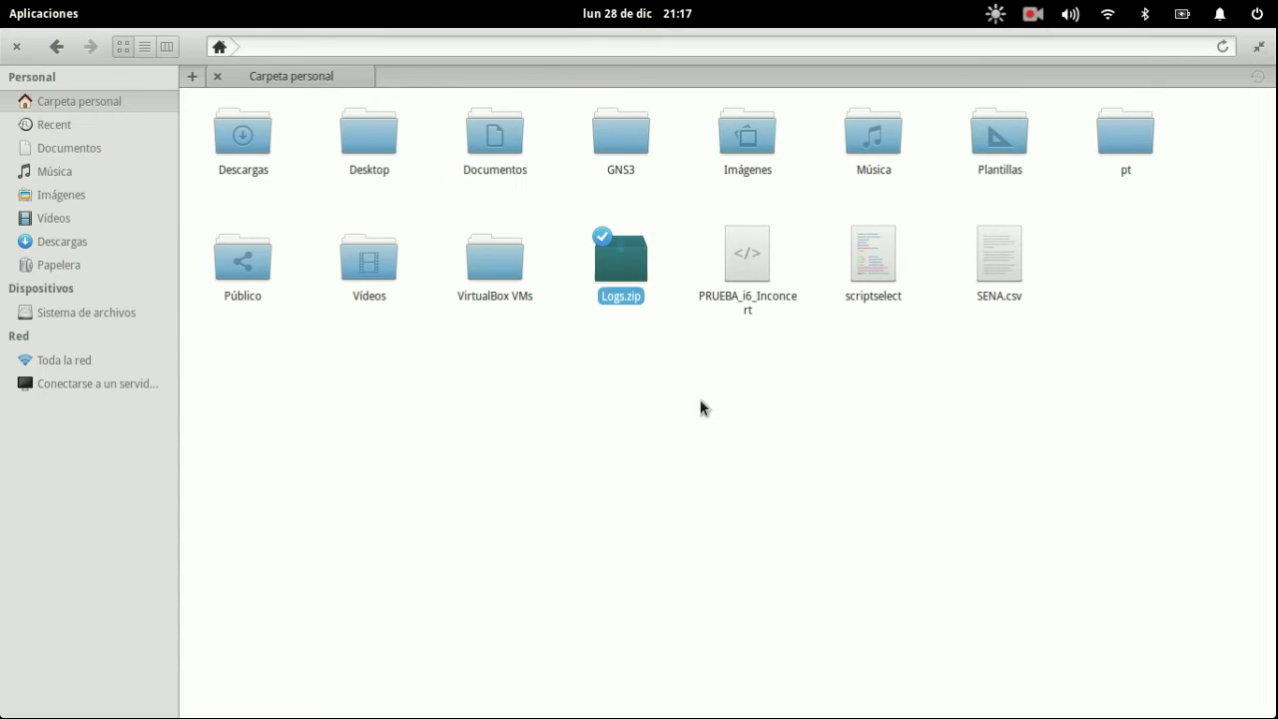
{"action": "key", "text": "shift+Delete"}
{"action": "key", "text": "Return"}
{"action": "key", "text": "super+s"}
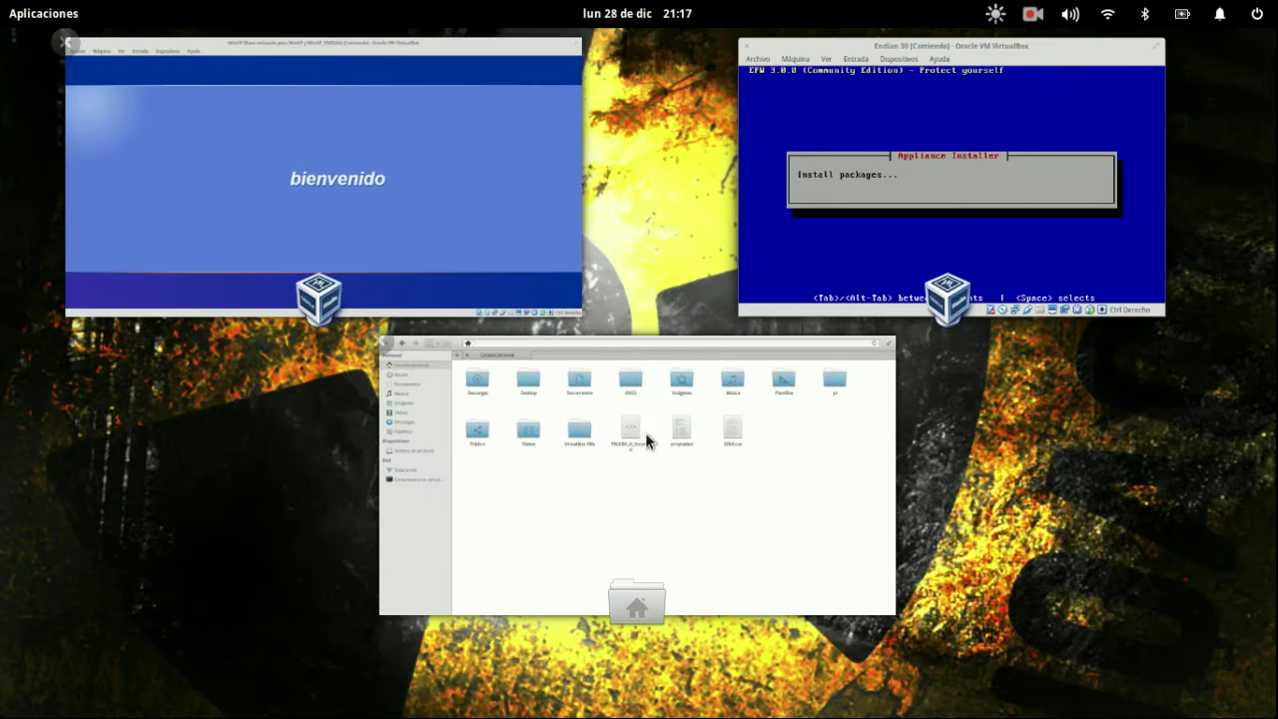
- Close the file manager and bring the VirtualBox VM window forward
{"action": "middle_click", "coordinate": [536, 446]}
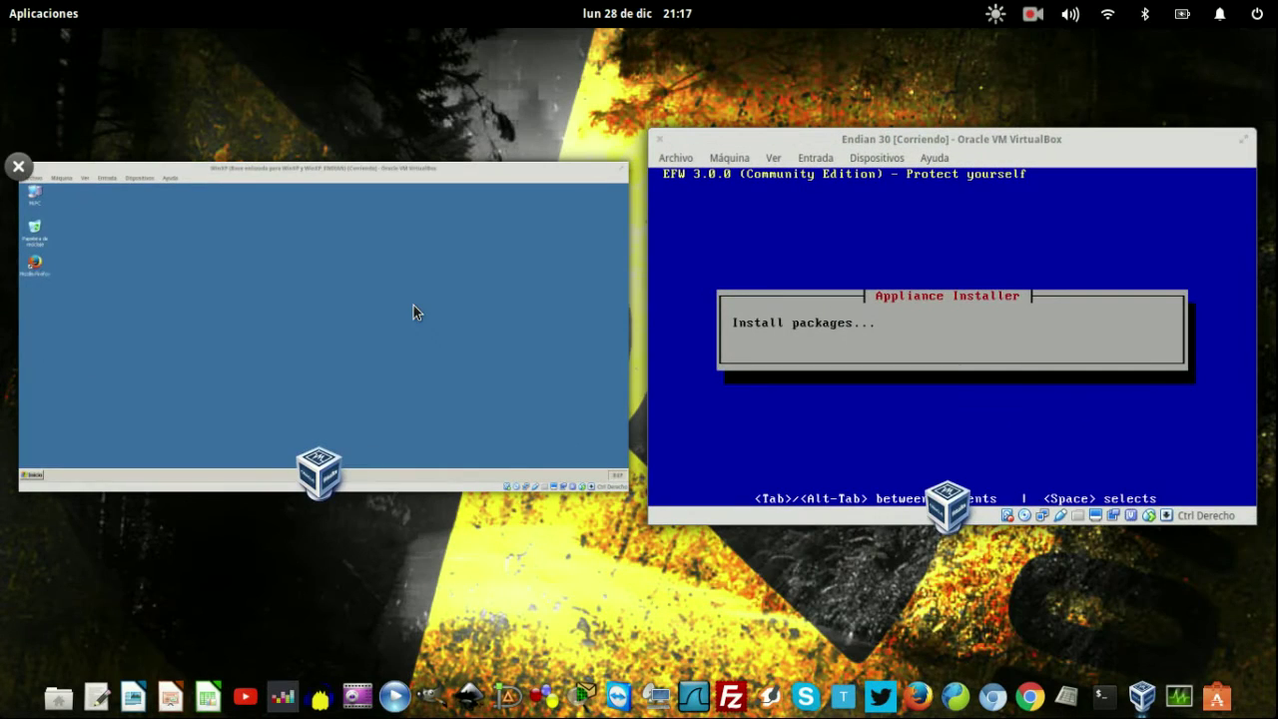
{"action": "left_click", "coordinate": [808, 304]}
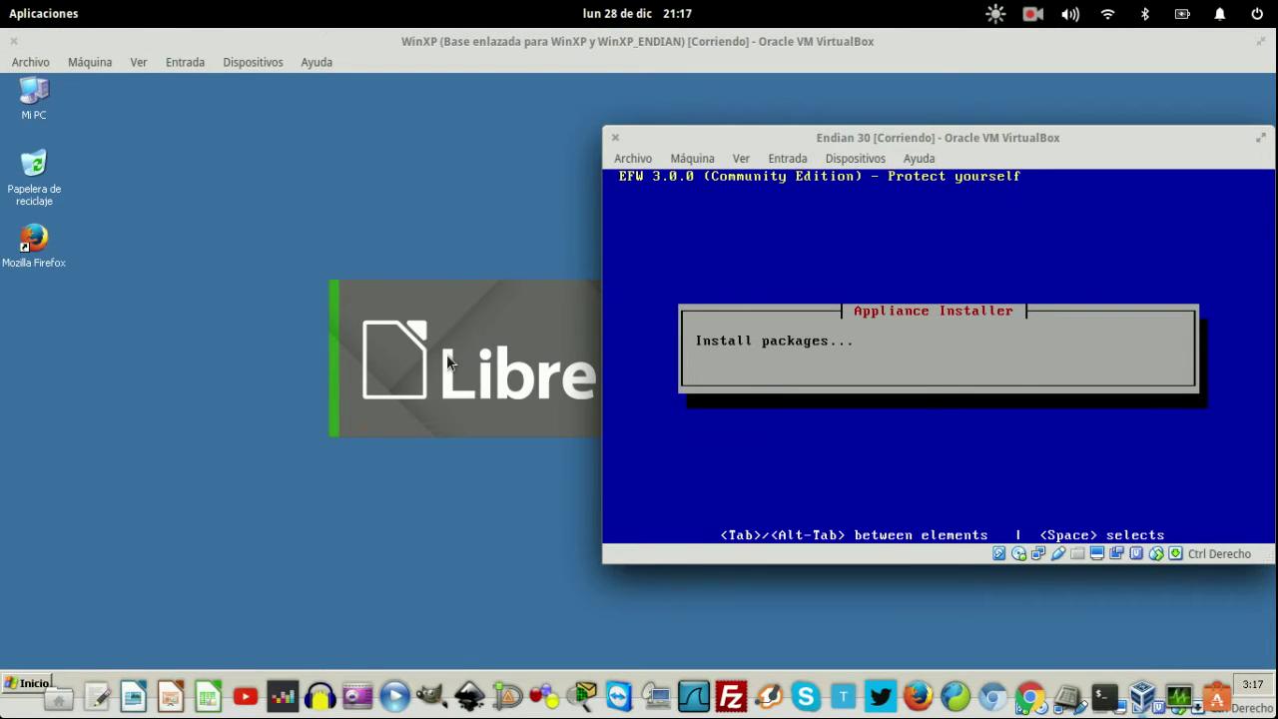
{"action": "key", "text": "super"}
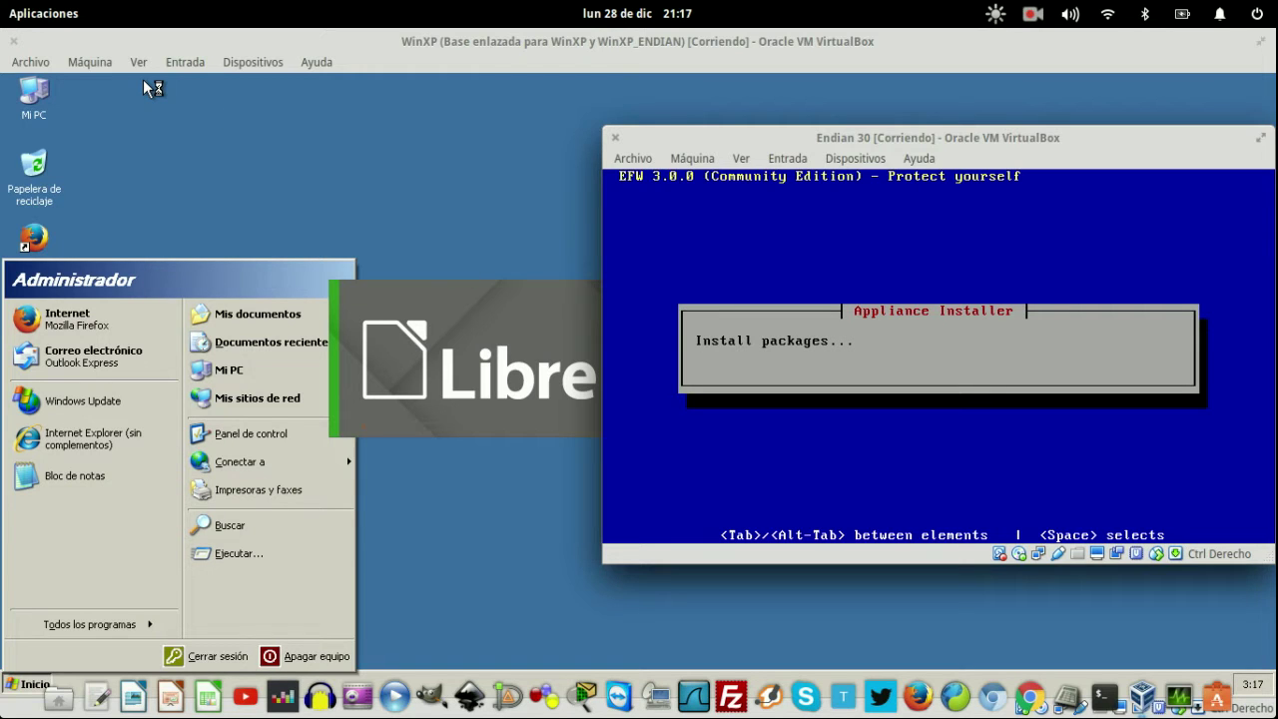
- In the WinXP settings' Red page, set the adapter to Red interna (intnet) and accept
{"action": "left_click", "coordinate": [90, 62]}
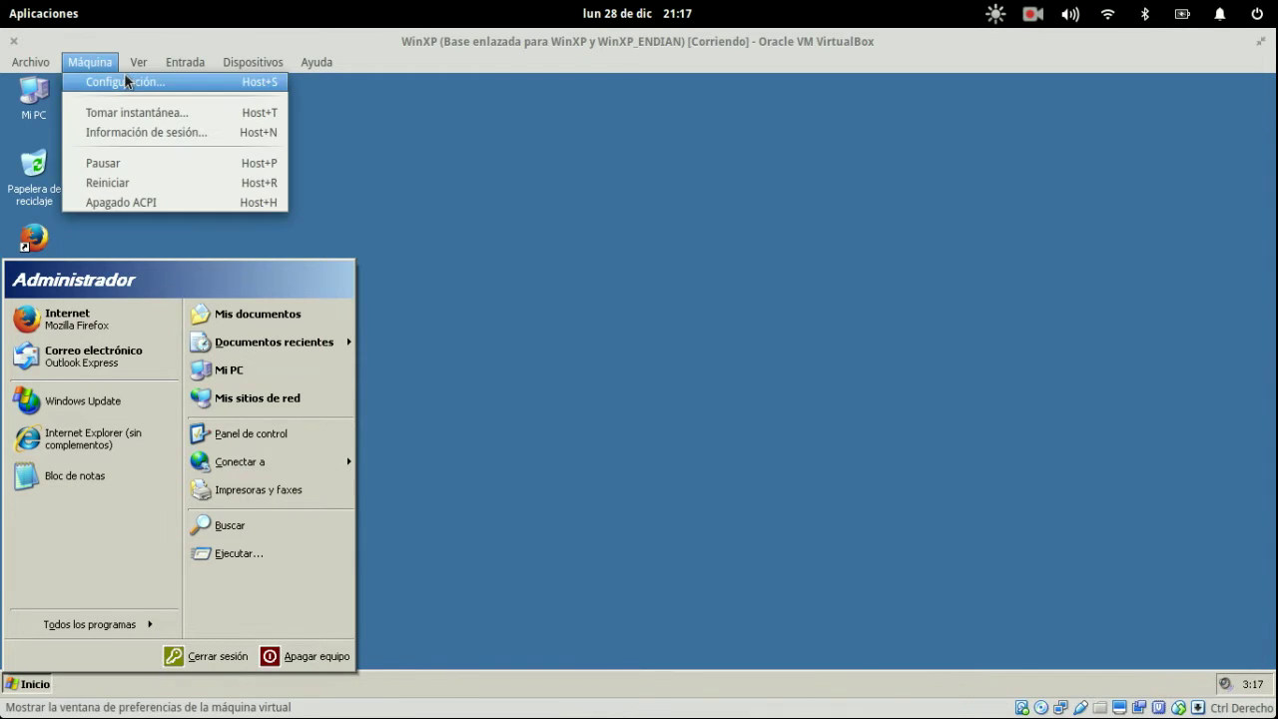
{"action": "left_click", "coordinate": [127, 82]}
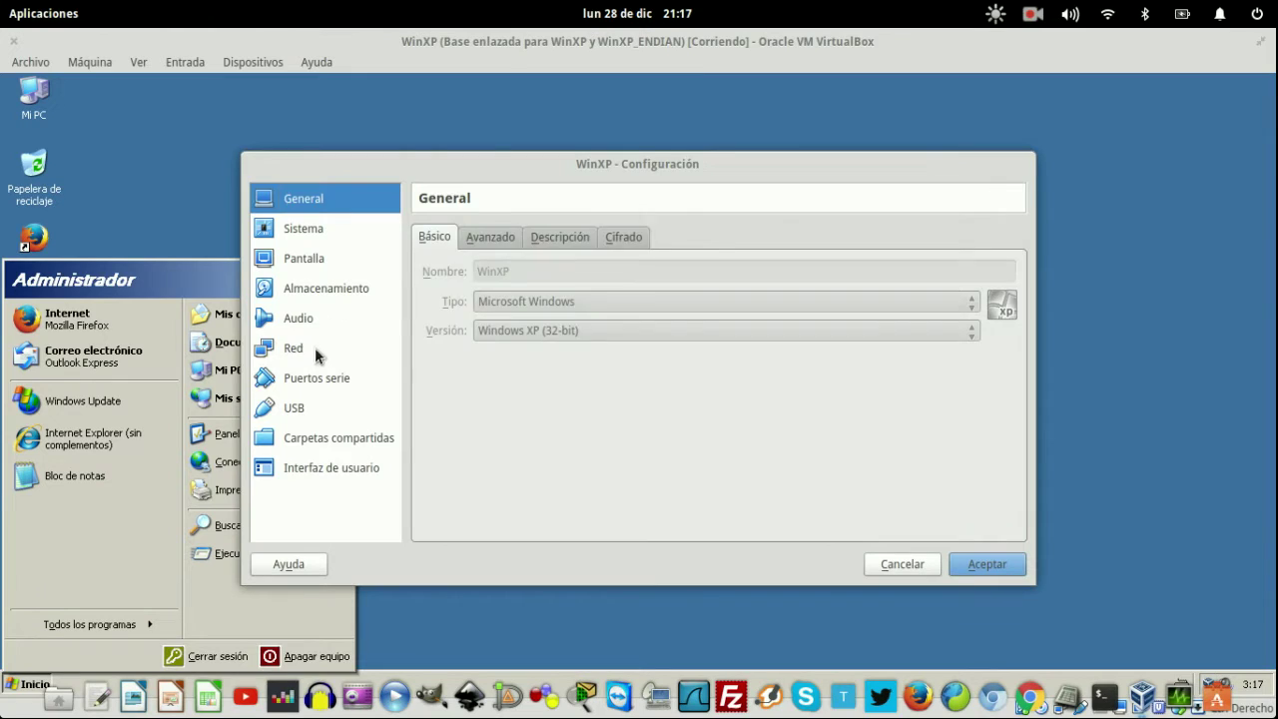
{"action": "left_click", "coordinate": [315, 347]}
{"action": "left_click", "coordinate": [644, 320]}
{"action": "left_click", "coordinate": [626, 293]}
{"action": "left_click", "coordinate": [626, 292]}
{"action": "left_click", "coordinate": [619, 319]}
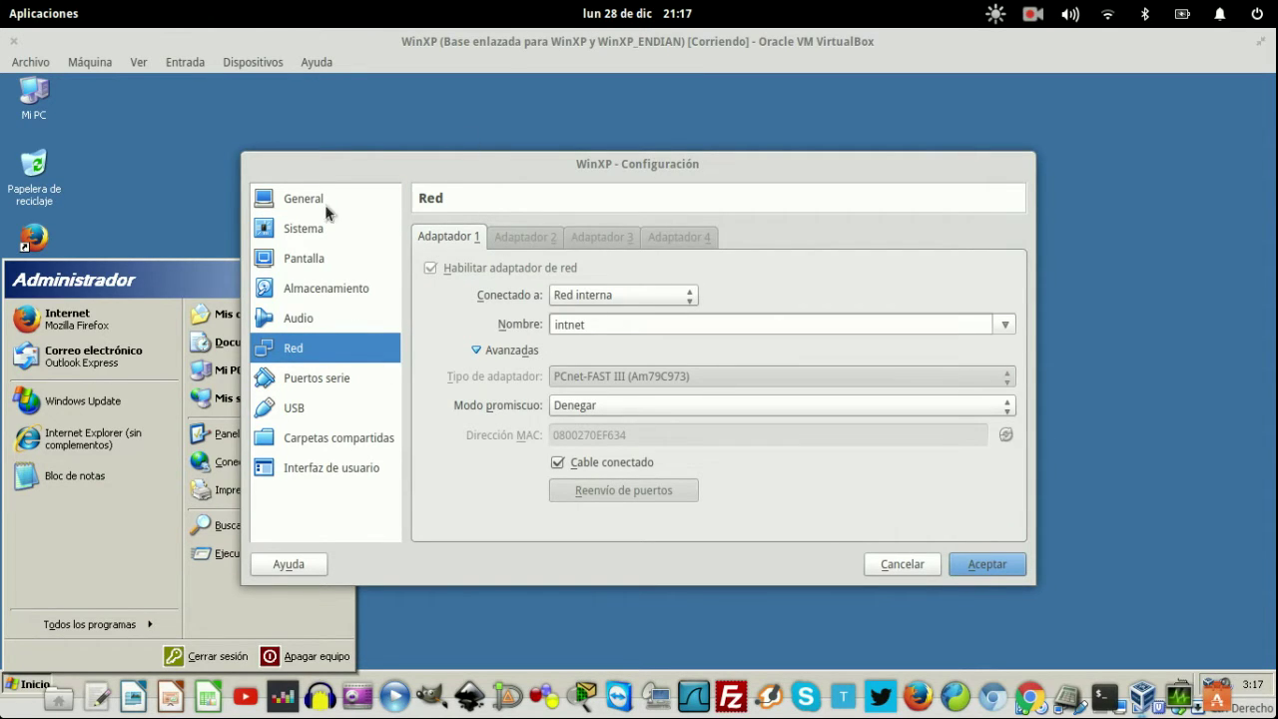
{"action": "left_click", "coordinate": [977, 563]}
{"action": "left_click", "coordinate": [981, 565]}
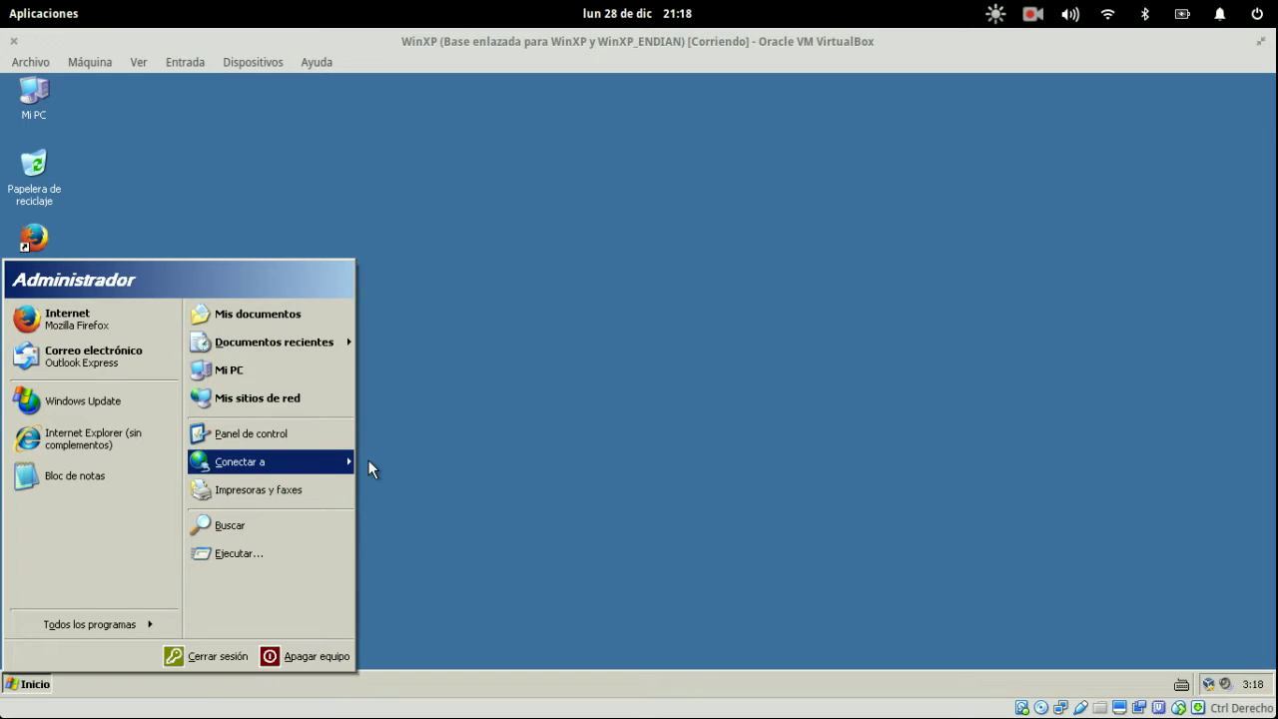
- Switch back and forth between the WinXP and Endian VM windows via the overview
{"action": "key", "text": "super"}
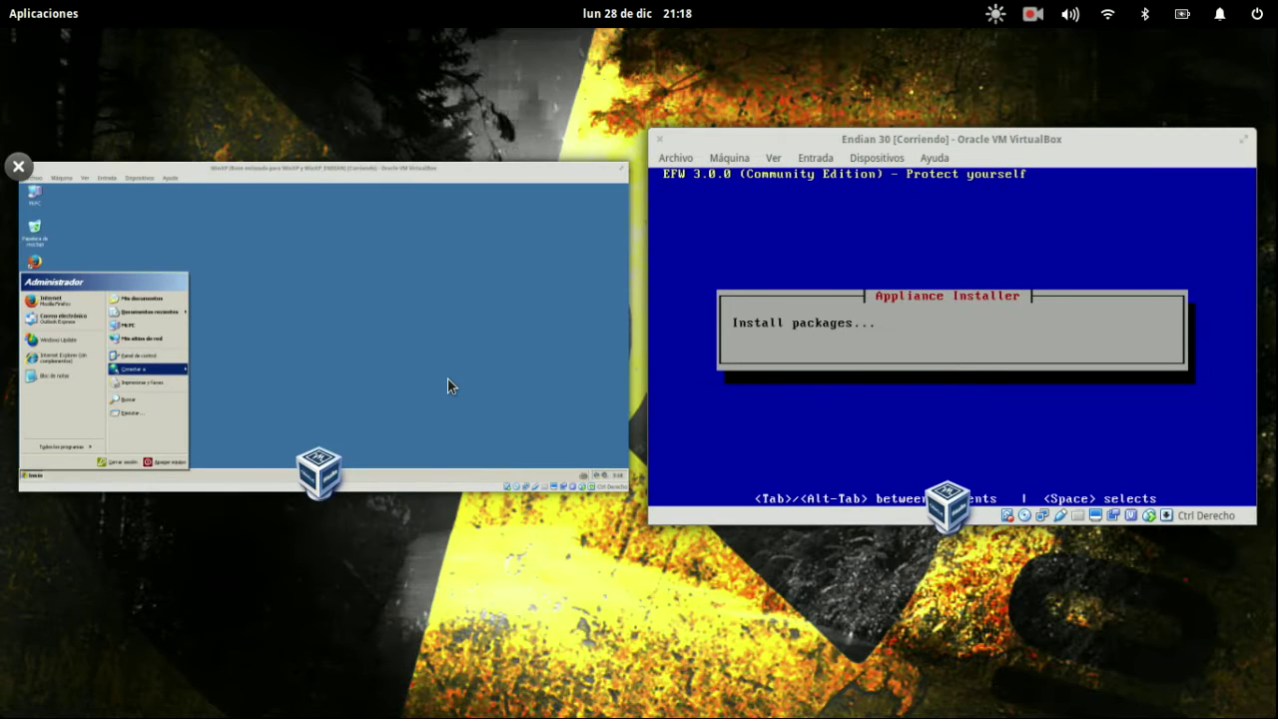
{"action": "left_click", "coordinate": [300, 382]}
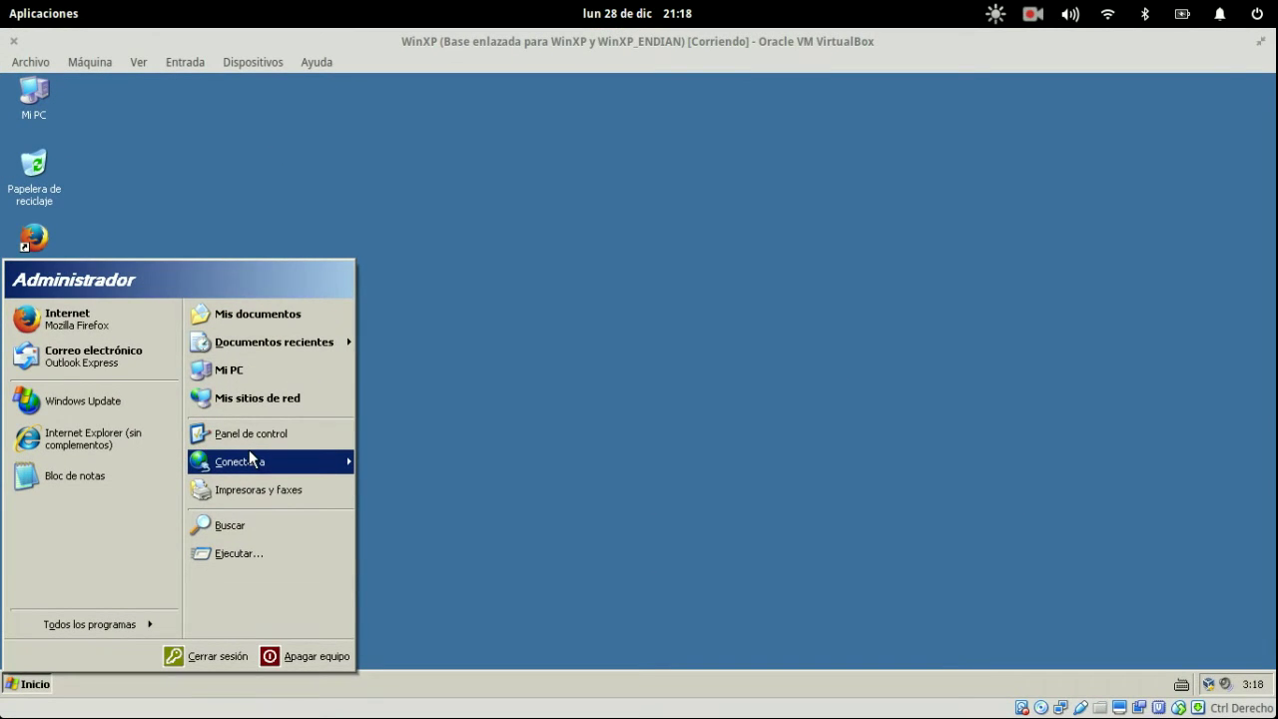
{"action": "key", "text": "super"}
{"action": "left_click", "coordinate": [689, 359]}
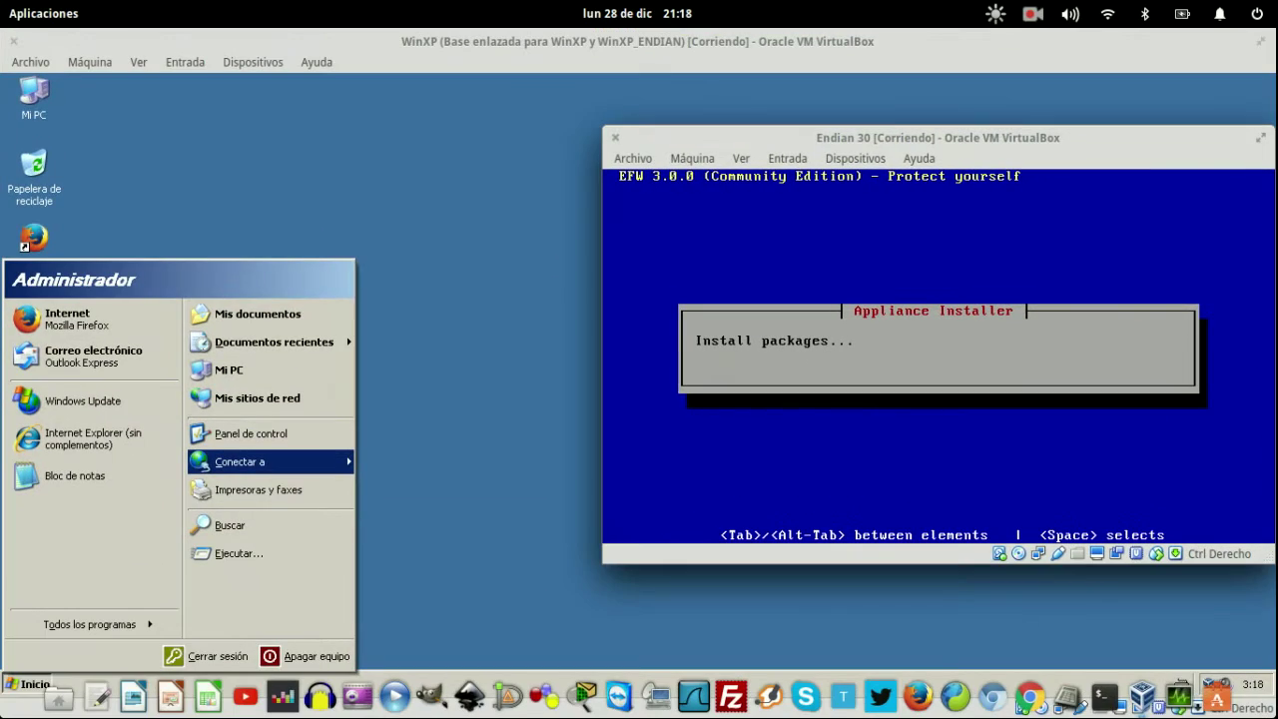
{"action": "key", "text": "super"}
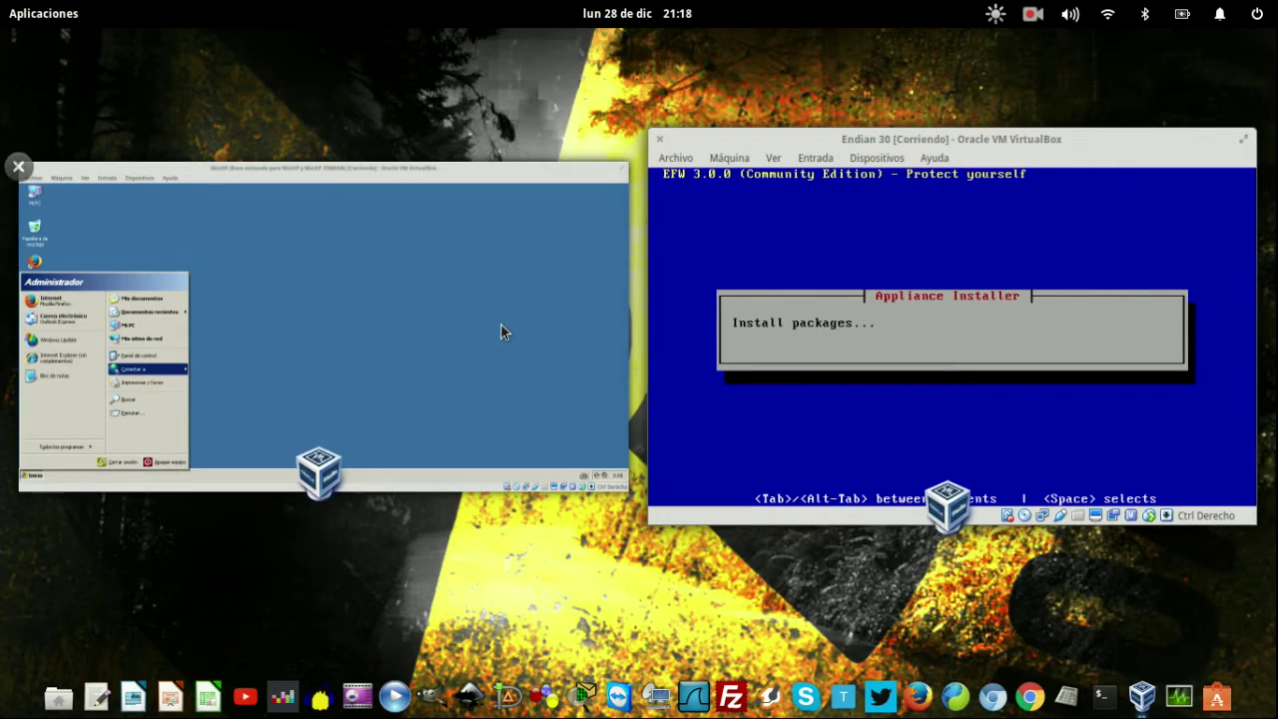
{"action": "left_click", "coordinate": [311, 326]}
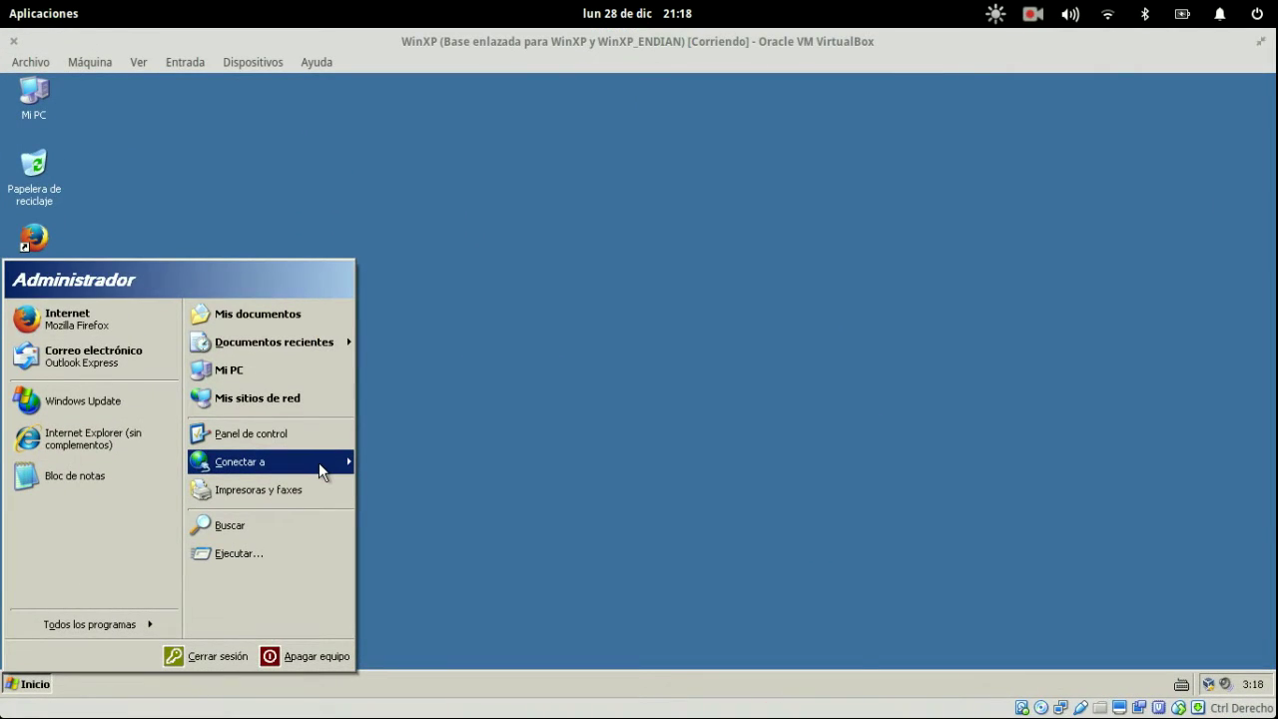
- Return to the WinXP VM, then switch to 'Sin título 1 - LibreOffice Draw'
{"action": "key", "text": "super"}
{"action": "left_click", "coordinate": [510, 389]}
{"action": "key", "text": "super"}
{"action": "left_click", "coordinate": [456, 323]}
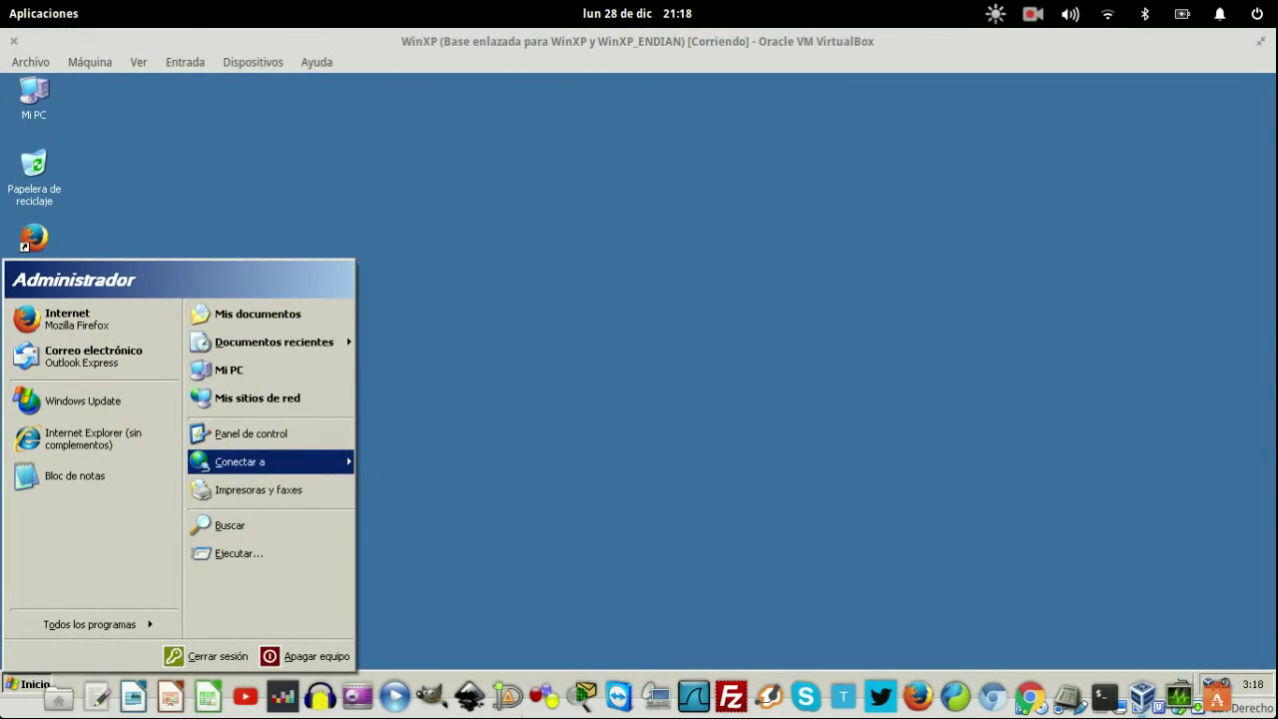
{"action": "key", "text": "super"}
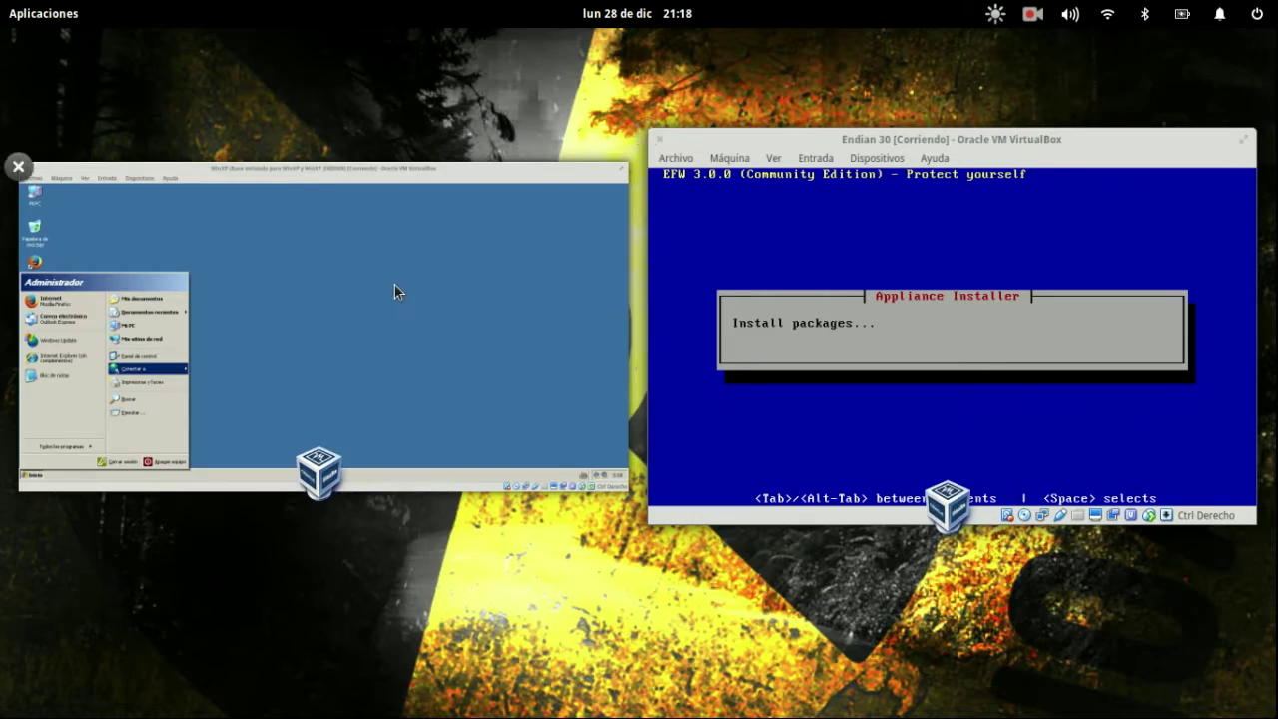
{"action": "left_click", "coordinate": [394, 286]}
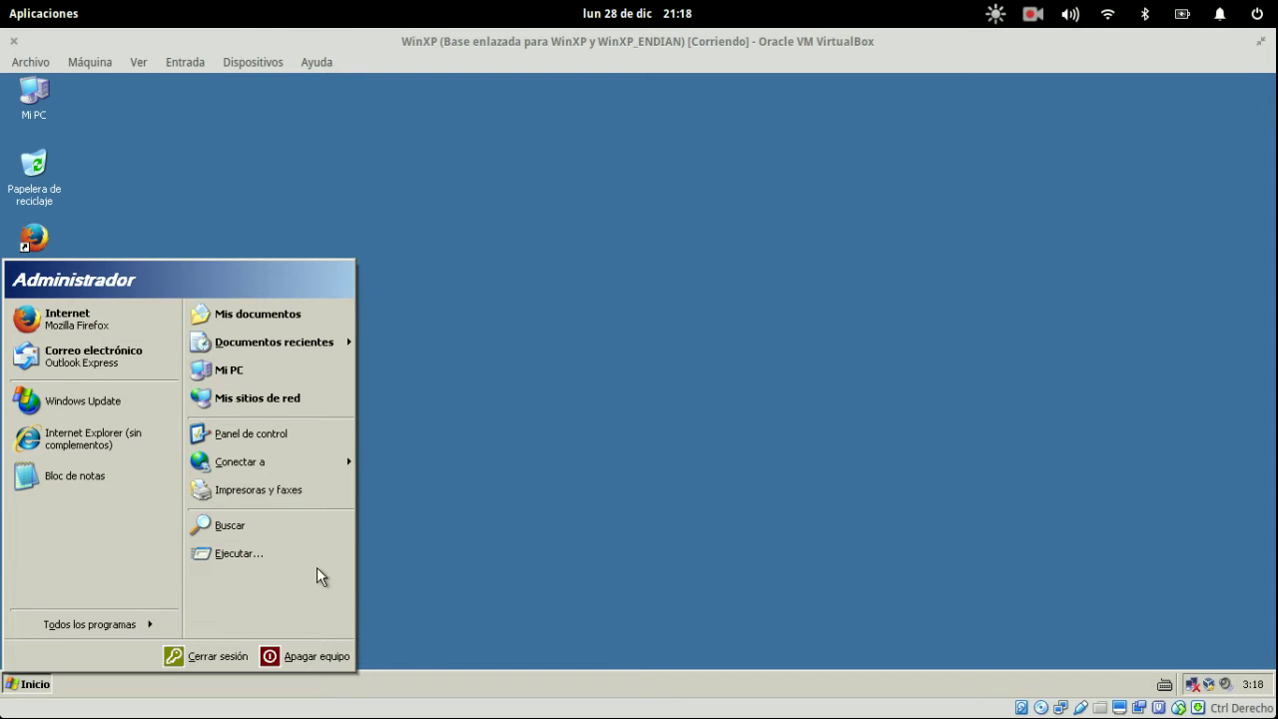
{"action": "key", "text": "alt+Tab"}
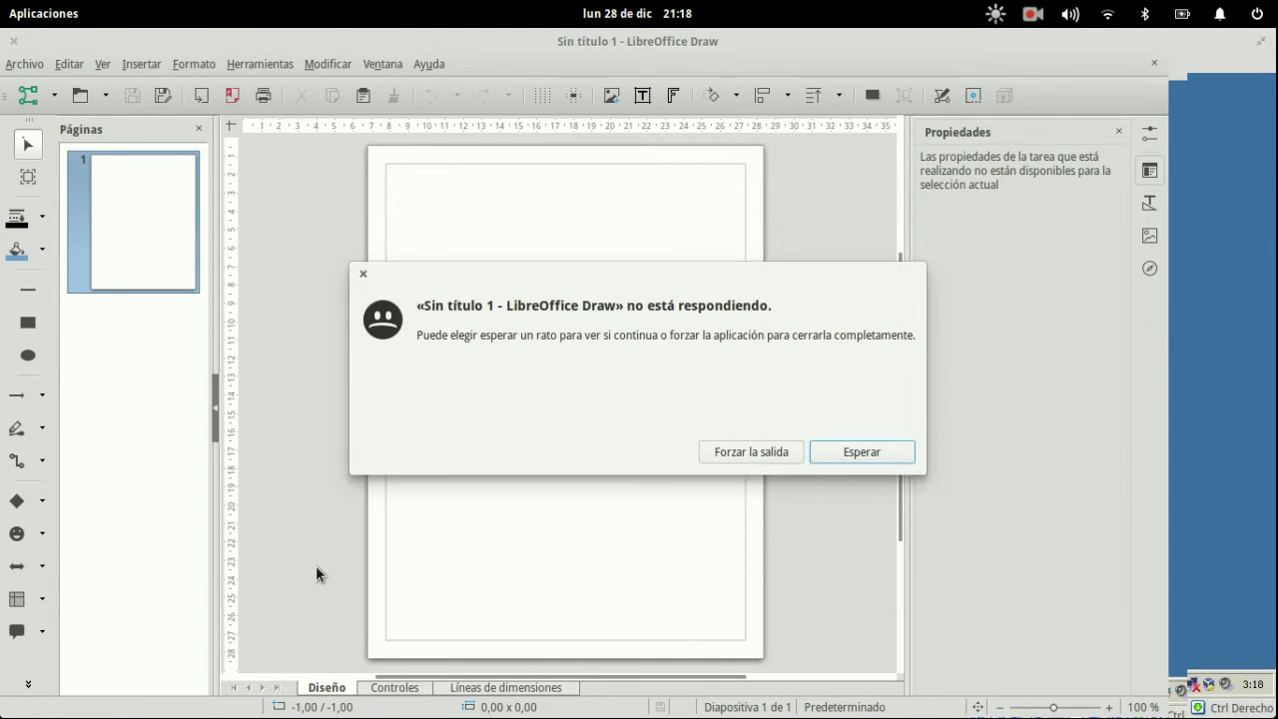
- Keep waiting for LibreOffice Draw, then show all network connections in the WinXP guest
{"action": "left_click", "coordinate": [886, 448]}
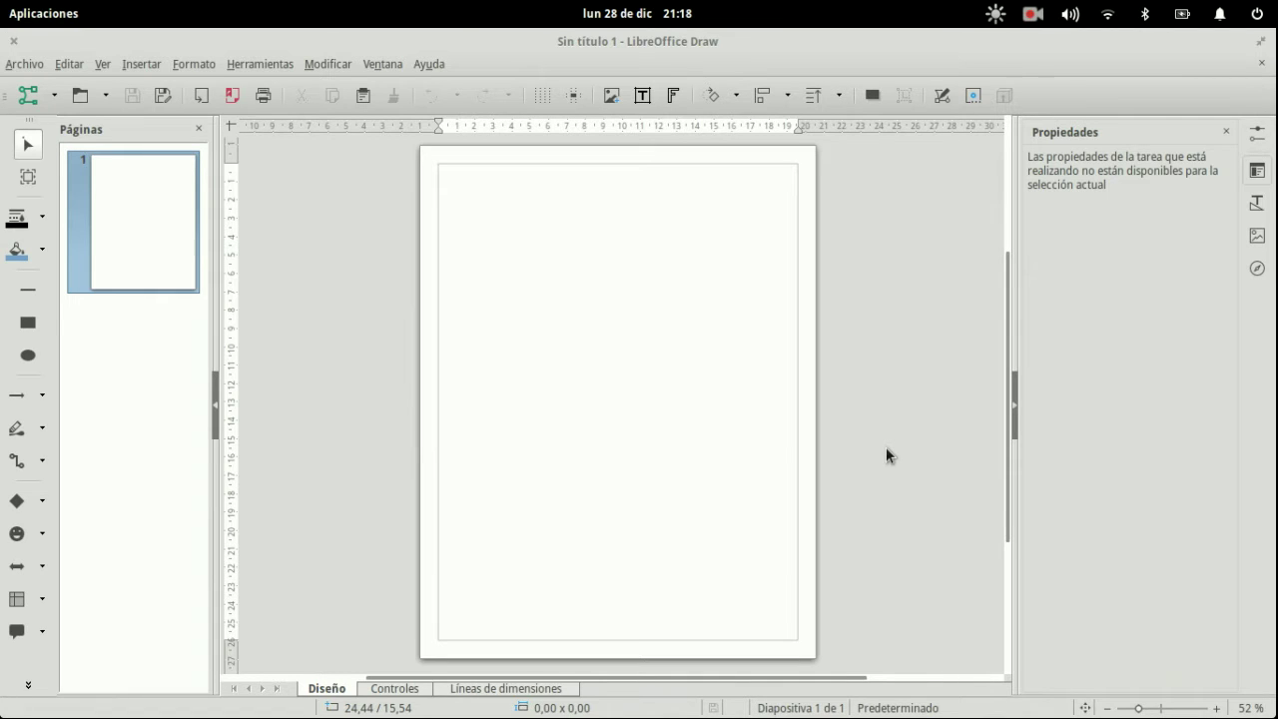
{"action": "key", "text": "super"}
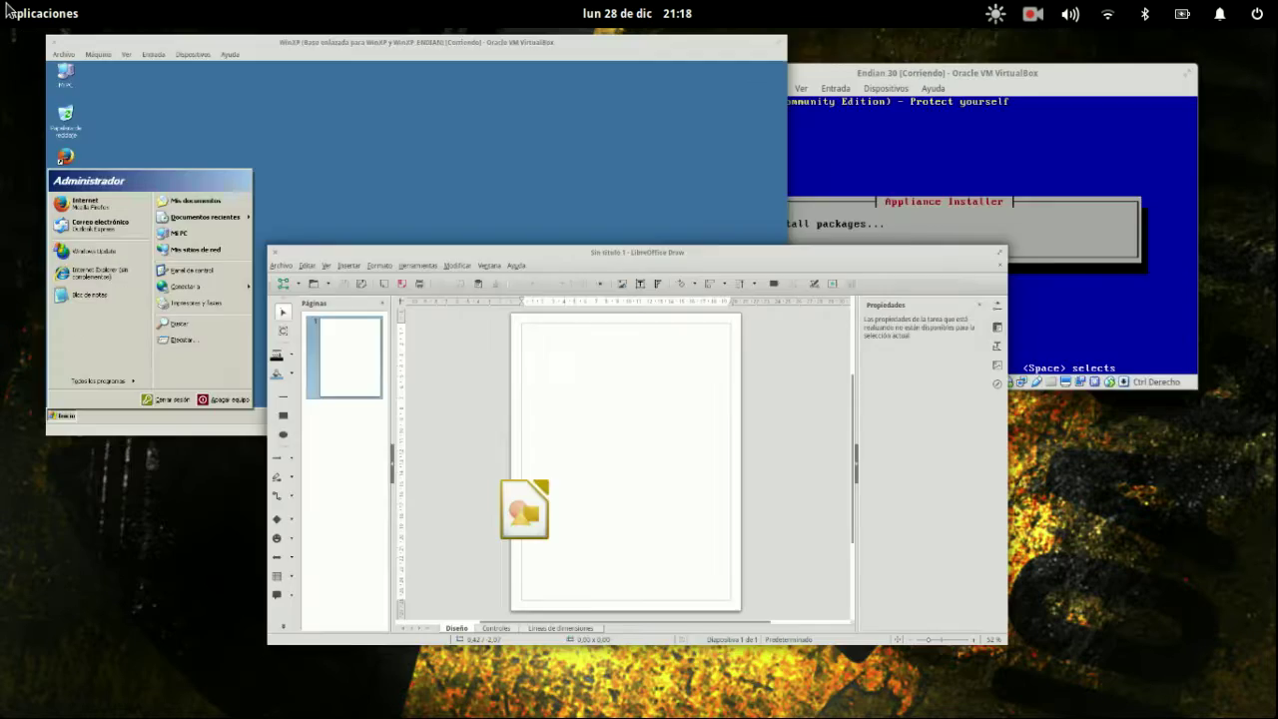
{"action": "left_click", "coordinate": [471, 233]}
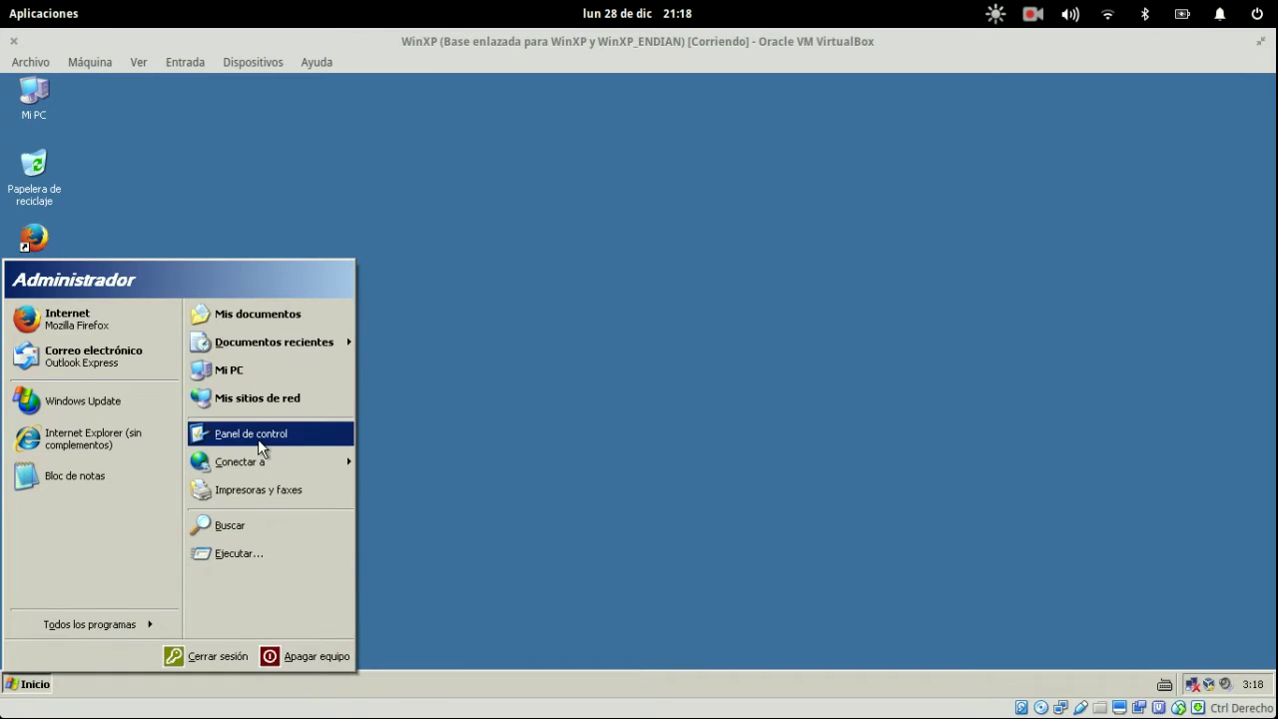
{"action": "mouse_move", "coordinate": [260, 462]}
{"action": "left_click", "coordinate": [396, 454]}
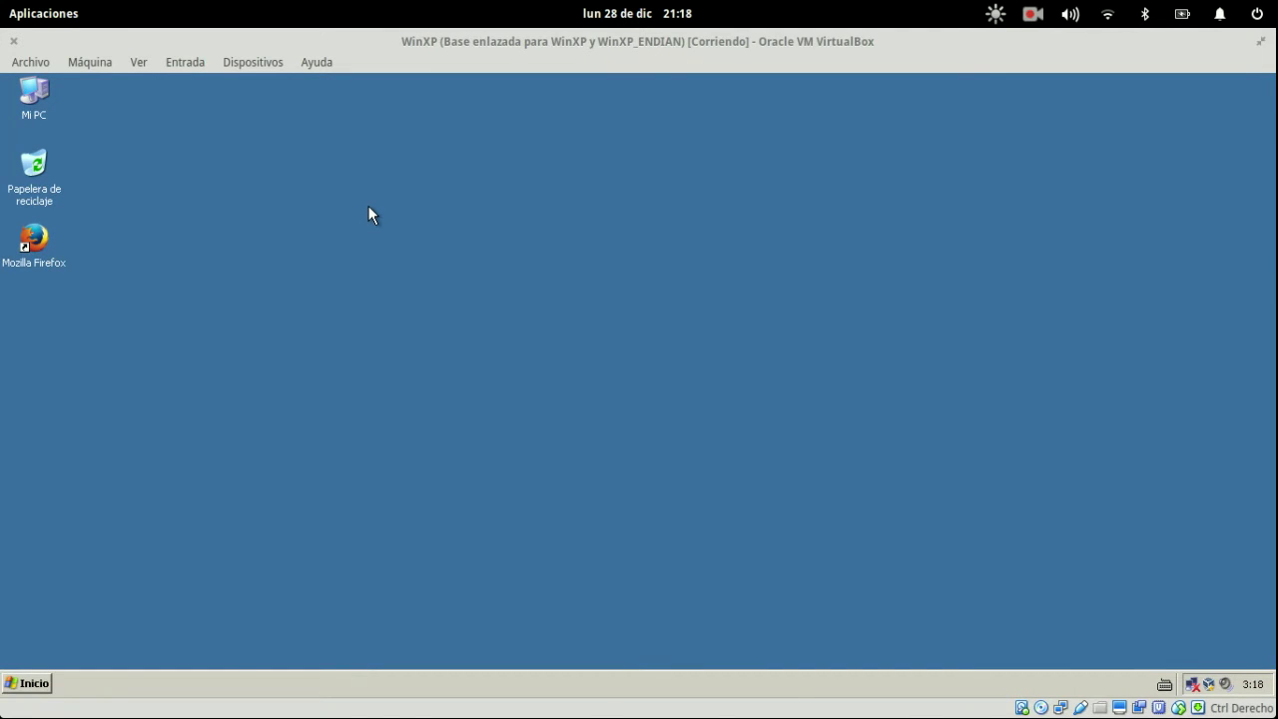
- Move between the Draw, WinXP and Endian windows, again choosing to wait for Draw
{"action": "key", "text": "super"}
{"action": "left_click", "coordinate": [613, 463]}
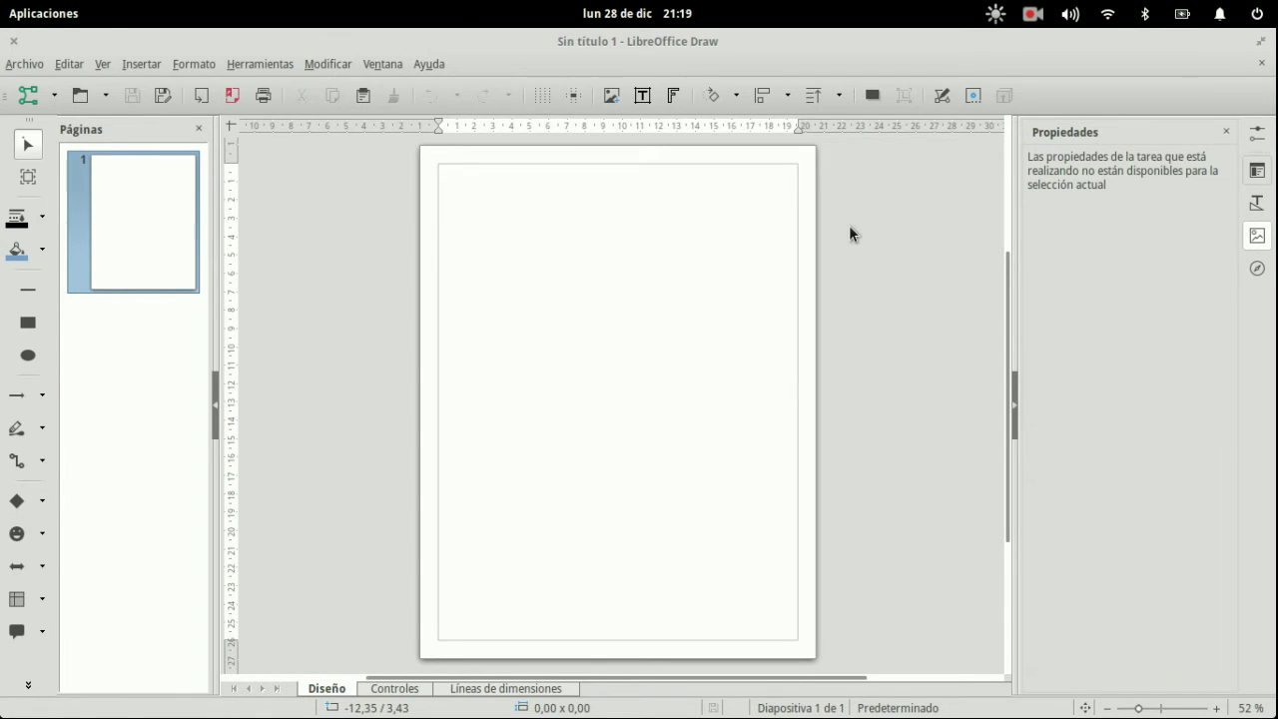
{"action": "key", "text": "super"}
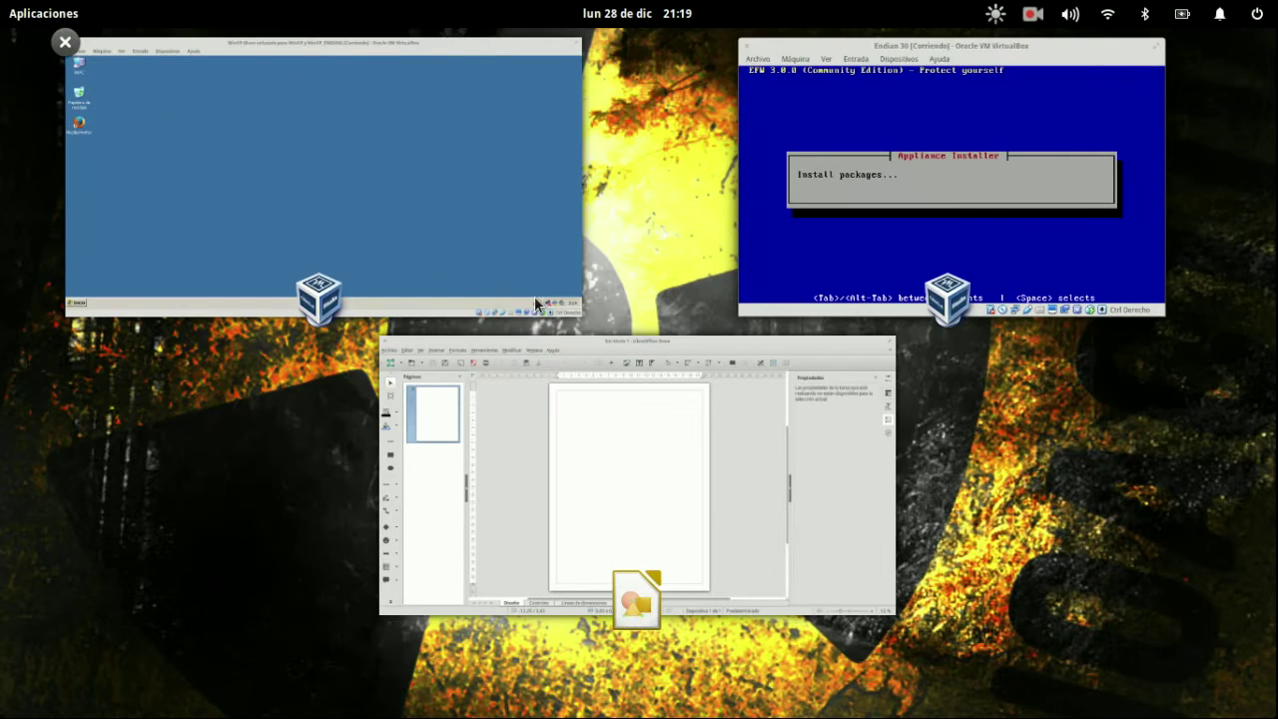
{"action": "left_click", "coordinate": [534, 296]}
{"action": "key", "text": "super"}
{"action": "left_click", "coordinate": [724, 483]}
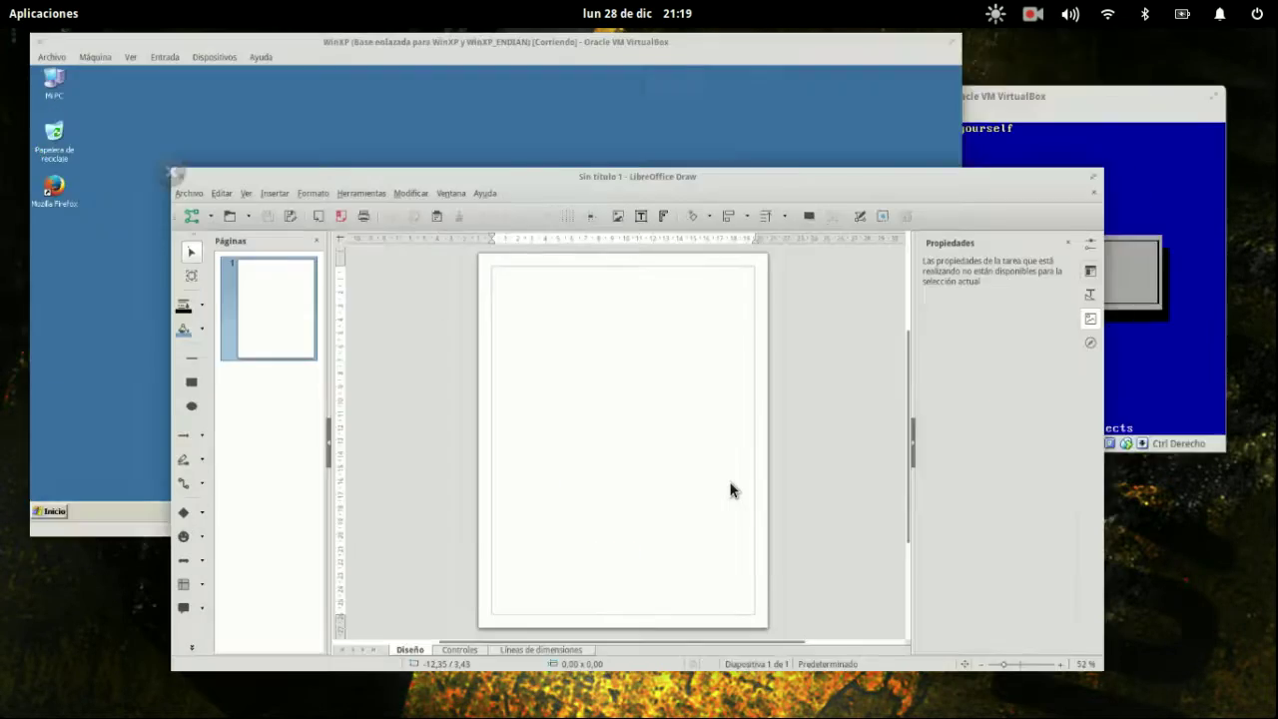
{"action": "key", "text": "super"}
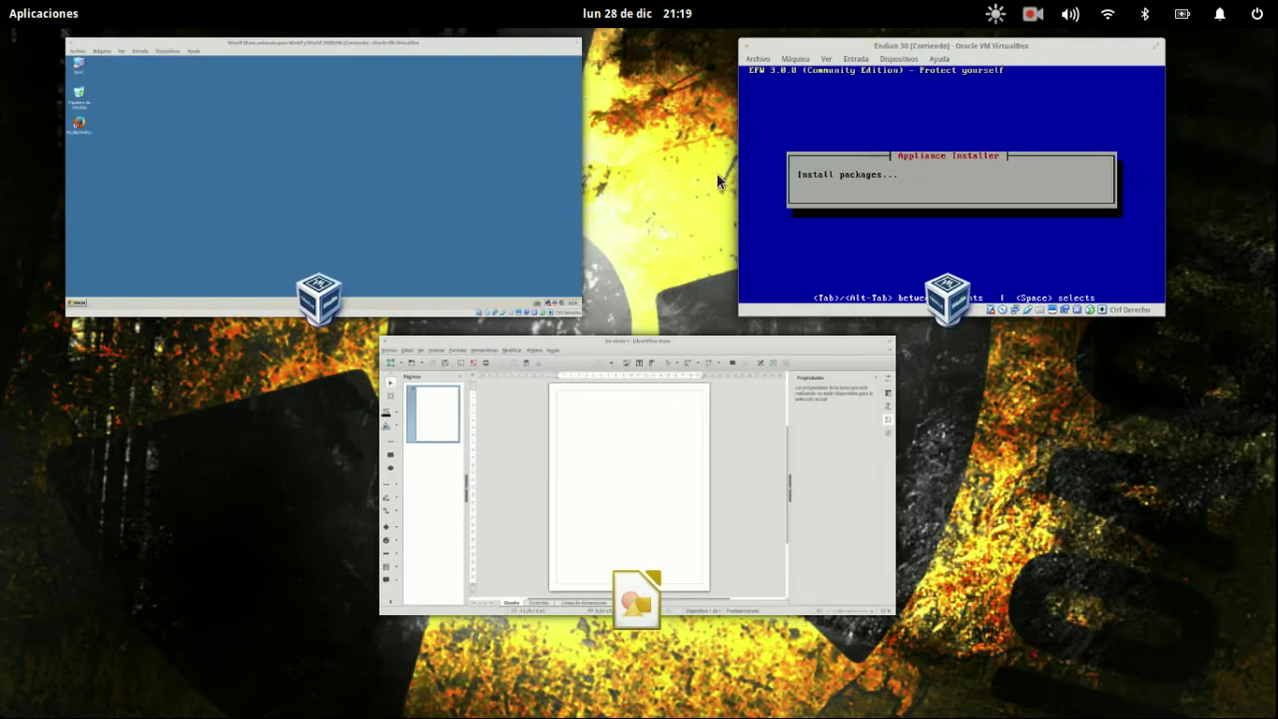
{"action": "left_click", "coordinate": [947, 149]}
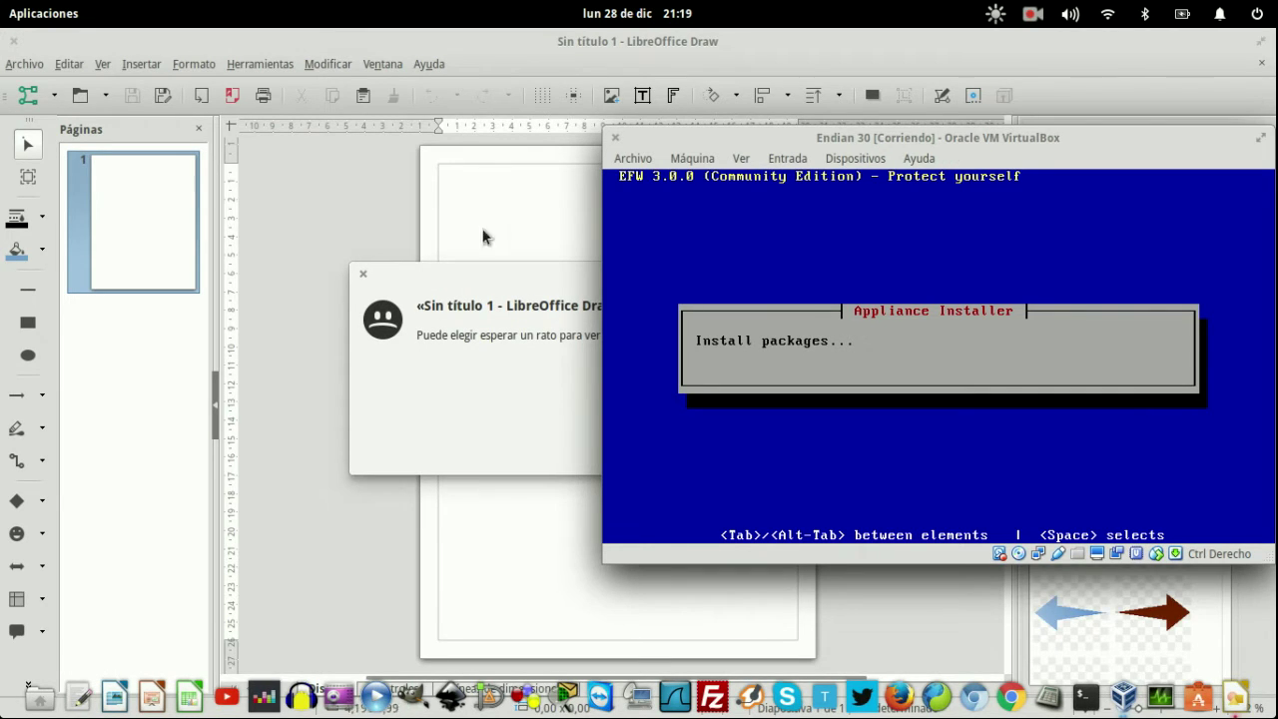
{"action": "left_click", "coordinate": [478, 347]}
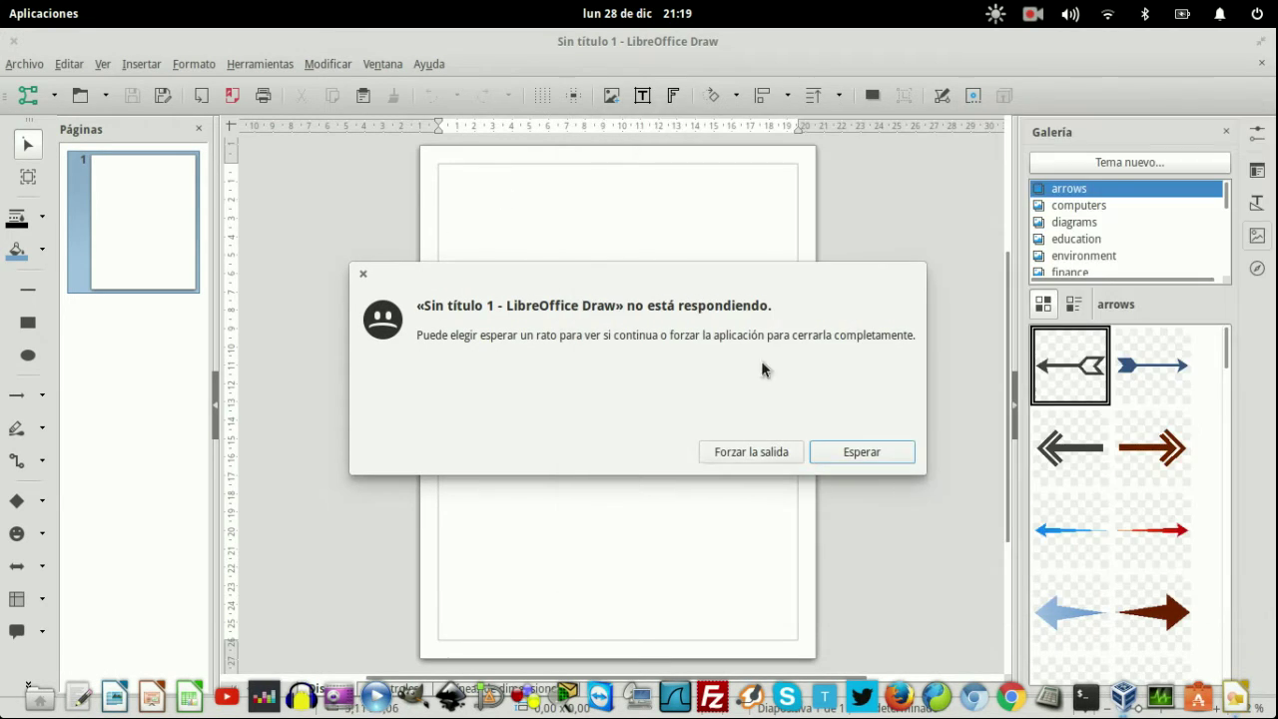
{"action": "left_click", "coordinate": [858, 457]}
- Check the Endian installer's progress, then show the VRT Networking & Communication gallery theme
{"action": "key", "text": "super"}
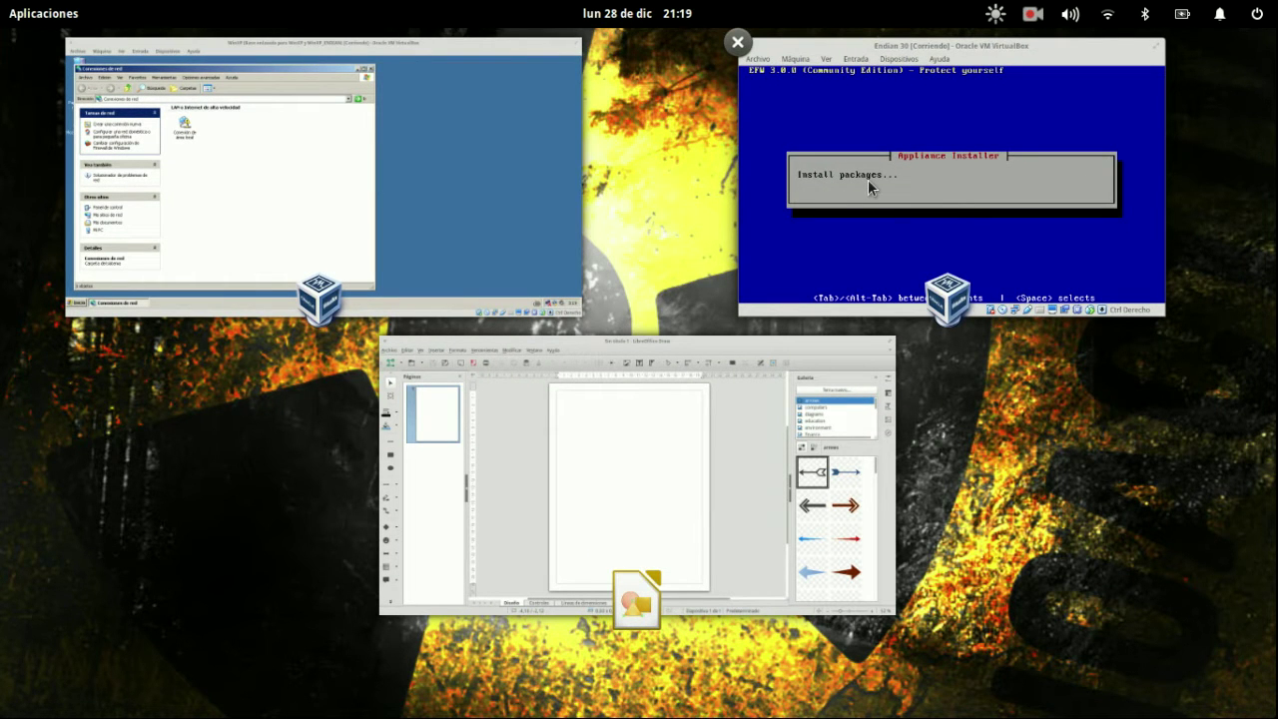
{"action": "left_click", "coordinate": [868, 187]}
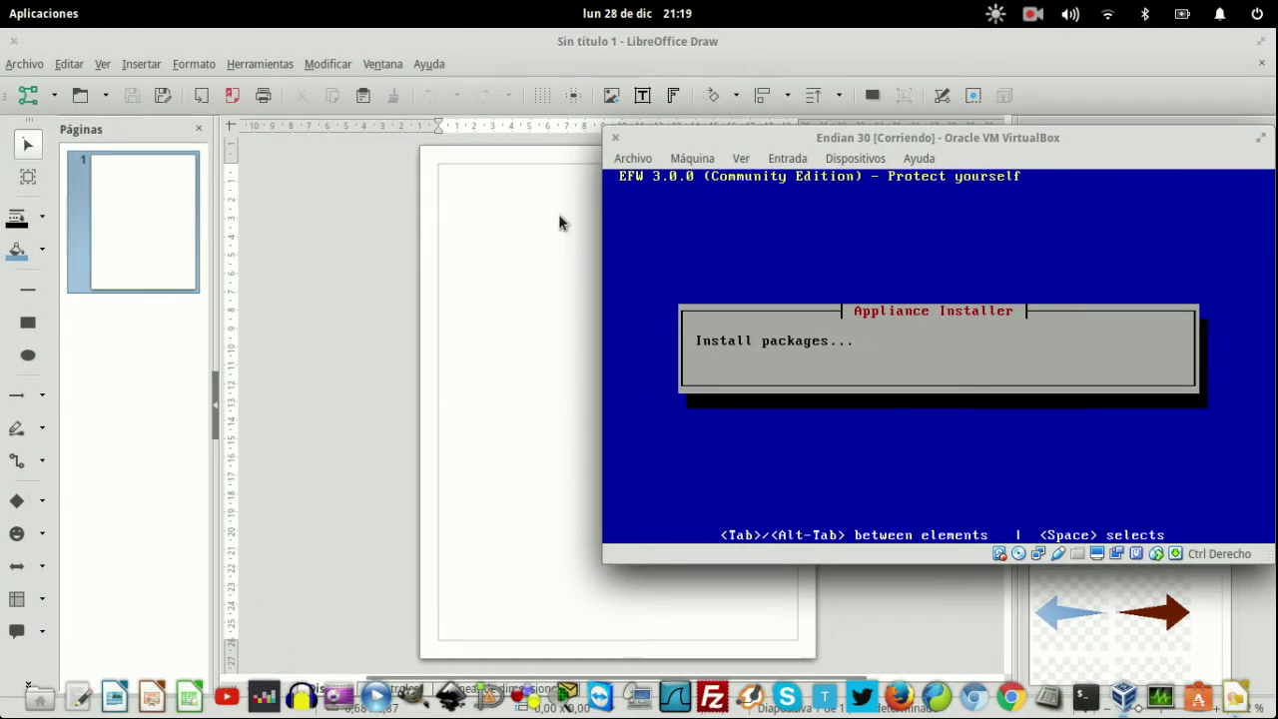
{"action": "left_click", "coordinate": [523, 251]}
{"action": "key", "text": "super"}
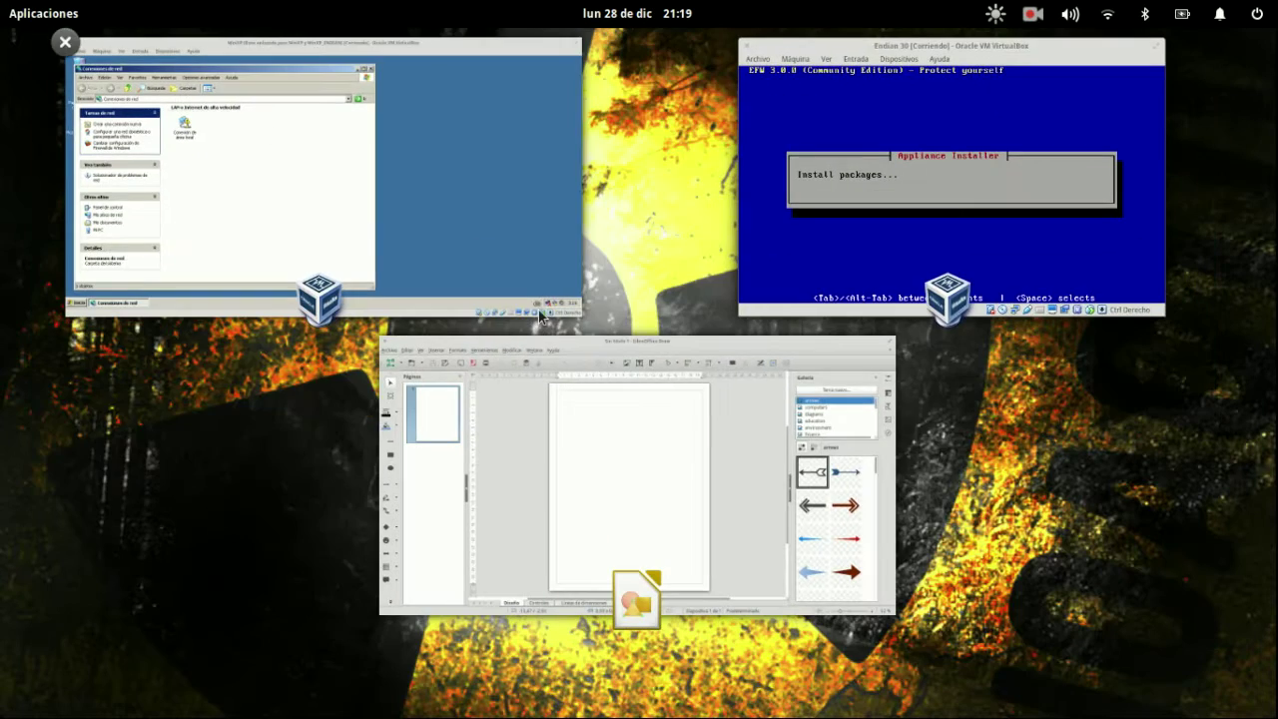
{"action": "left_click", "coordinate": [653, 457]}
{"action": "scroll", "coordinate": [1088, 227], "scroll_direction": "down", "scroll_amount": 10}
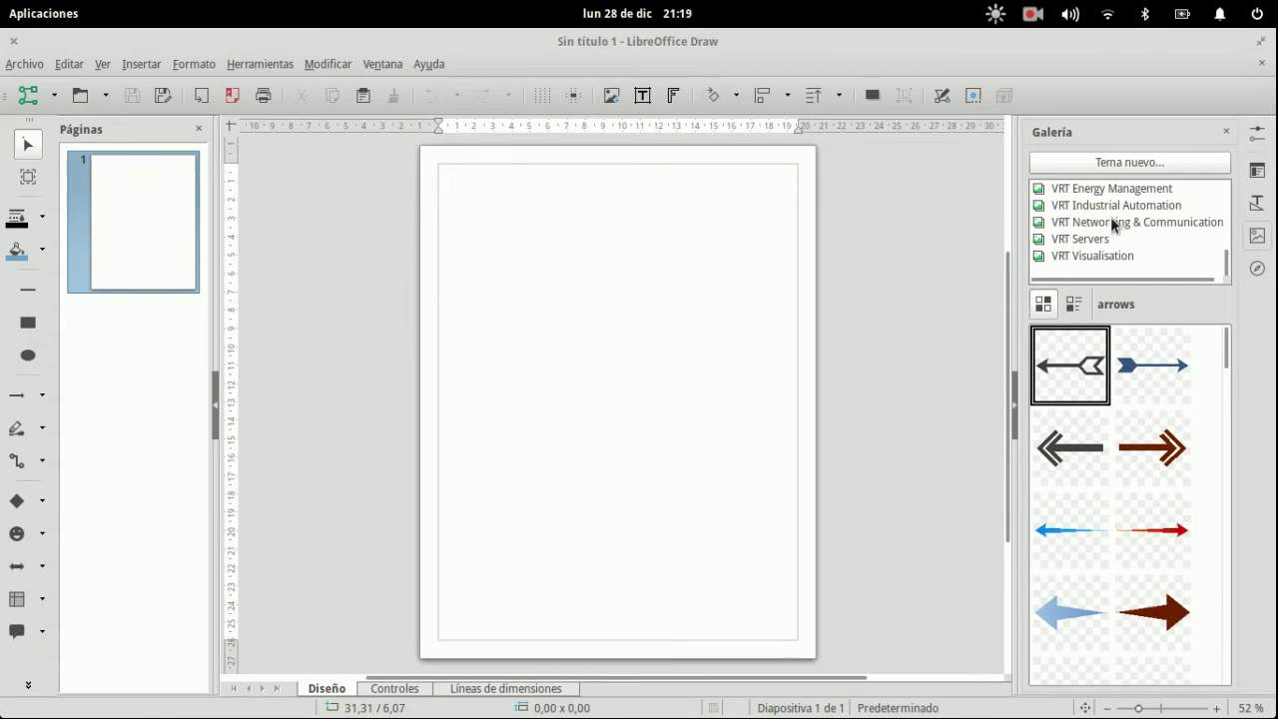
{"action": "left_click", "coordinate": [1105, 222]}
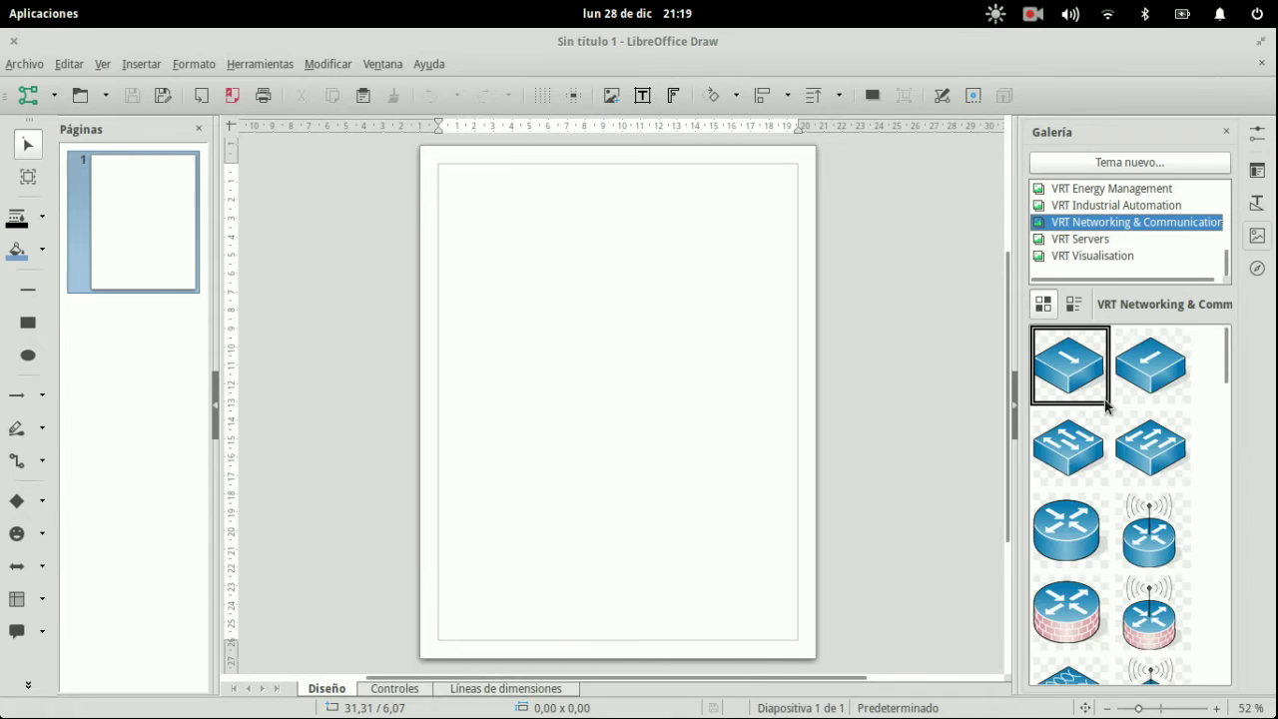
- Place the firewall clip art on the page and enlarge it to about 5.5 × 7 cm
{"action": "scroll", "coordinate": [1106, 405], "scroll_direction": "down", "scroll_amount": 5}
{"action": "scroll", "coordinate": [1105, 404], "scroll_direction": "up", "scroll_amount": 2}
{"action": "mouse_move", "coordinate": [1084, 436]}
{"action": "left_mouse_down"}
{"action": "mouse_move", "coordinate": [562, 355]}
{"action": "mouse_move", "coordinate": [613, 365]}
{"action": "left_mouse_up"}
{"action": "key", "text": "super"}
{"action": "left_click", "coordinate": [500, 403]}
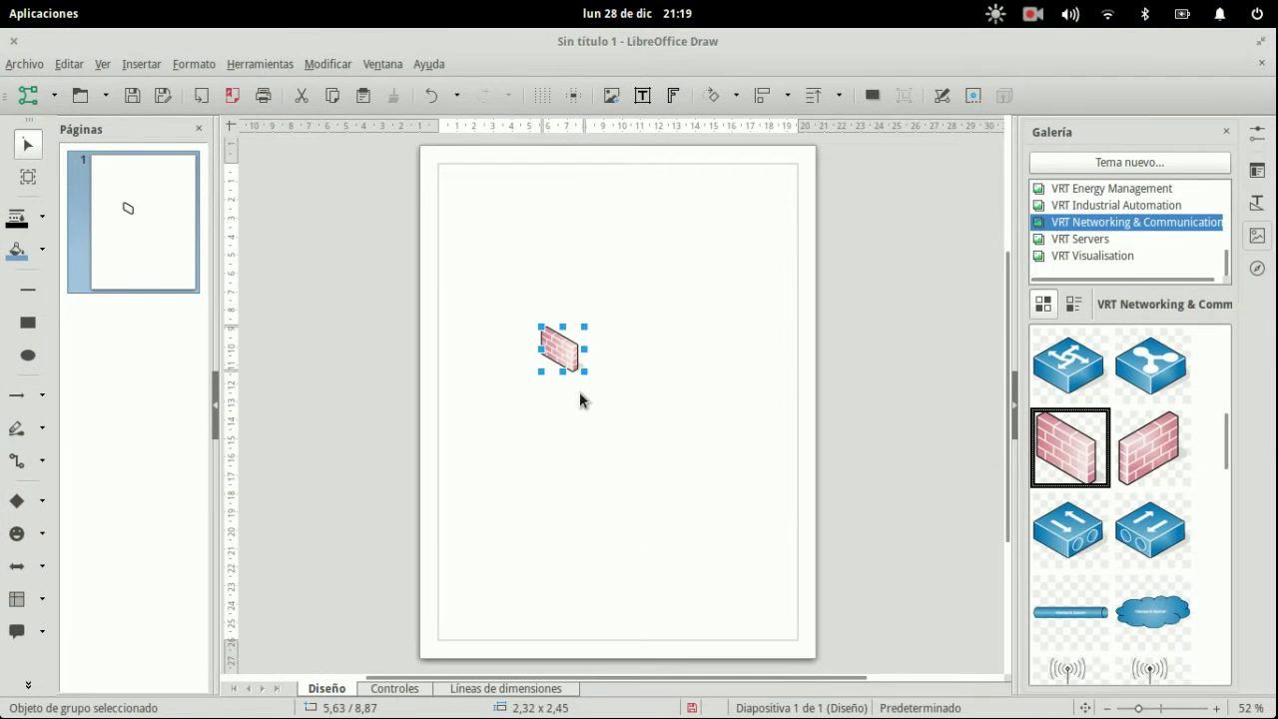
{"action": "left_click_drag", "start_coordinate": [584, 372], "coordinate": [642, 455]}
{"action": "left_click_drag", "start_coordinate": [613, 407], "coordinate": [669, 343]}
{"action": "left_click", "coordinate": [676, 509]}
{"action": "left_click", "coordinate": [637, 441]}
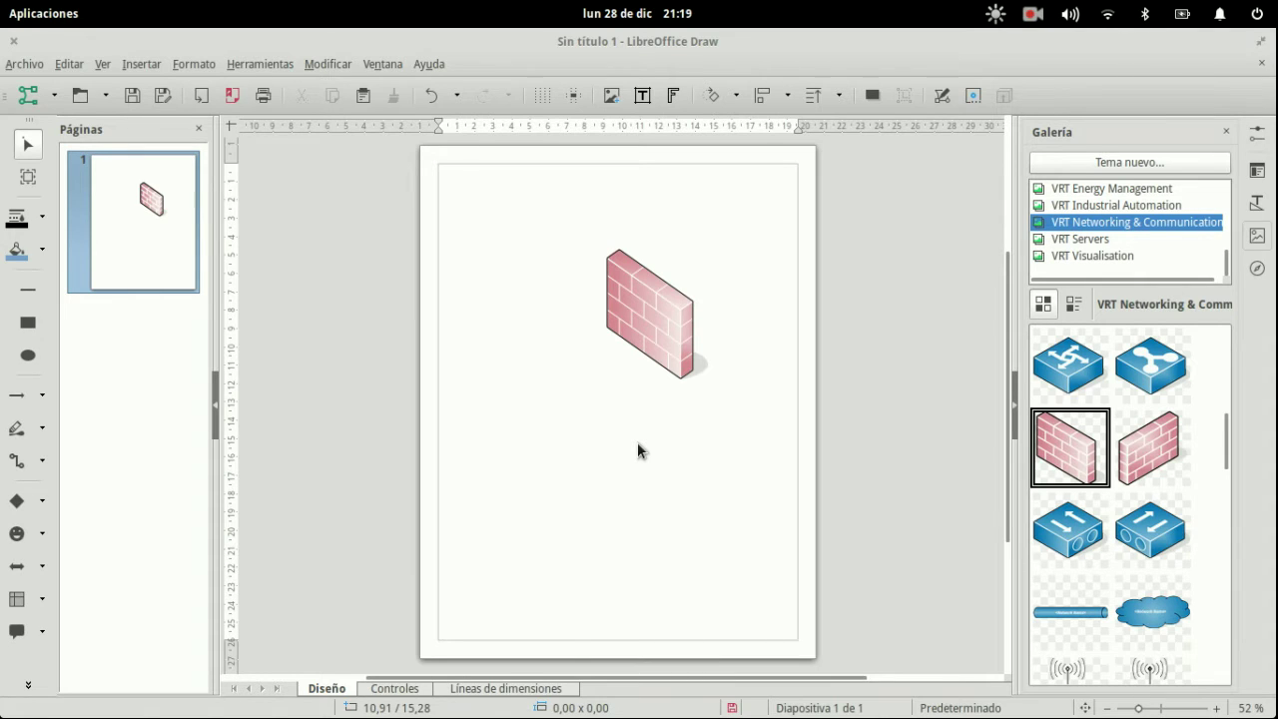
- Add the blue switch on the page's left side and the white wireless antenna below it
{"action": "left_click_drag", "start_coordinate": [1064, 375], "coordinate": [683, 369]}
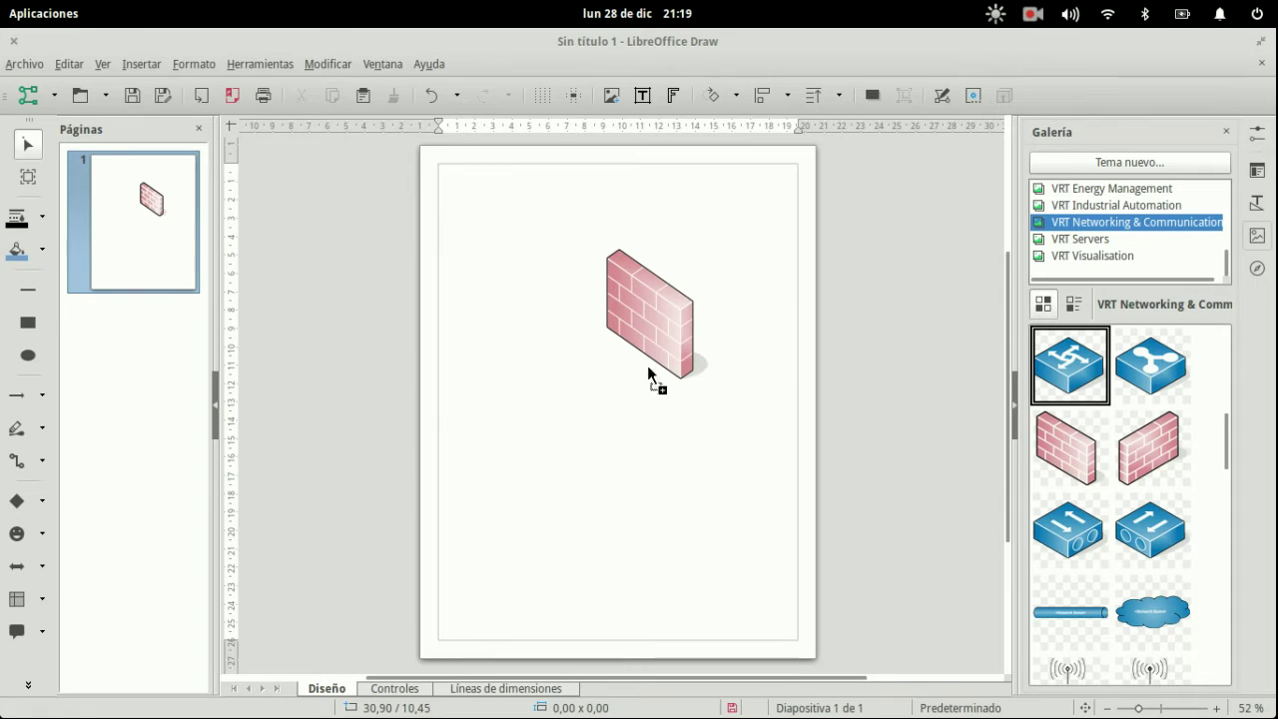
{"action": "left_click_drag", "start_coordinate": [444, 410], "coordinate": [497, 398]}
{"action": "left_click", "coordinate": [567, 411]}
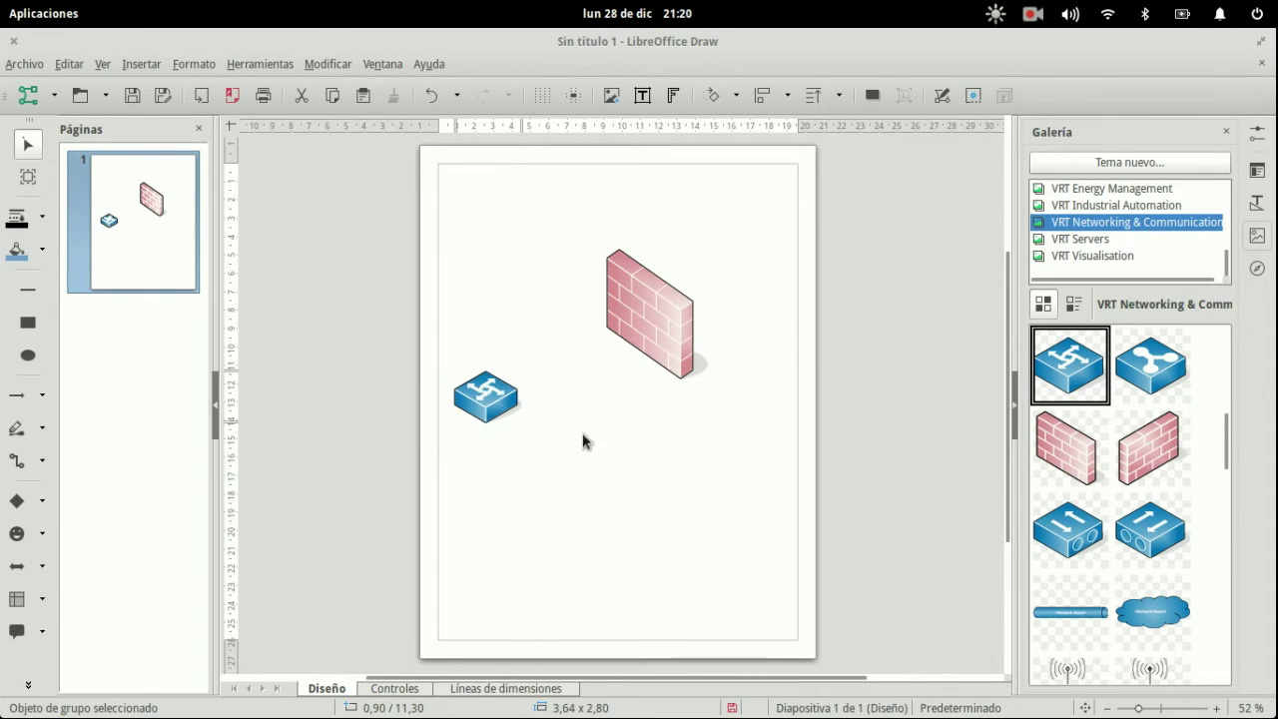
{"action": "scroll", "coordinate": [1081, 469], "scroll_direction": "up", "scroll_amount": 3}
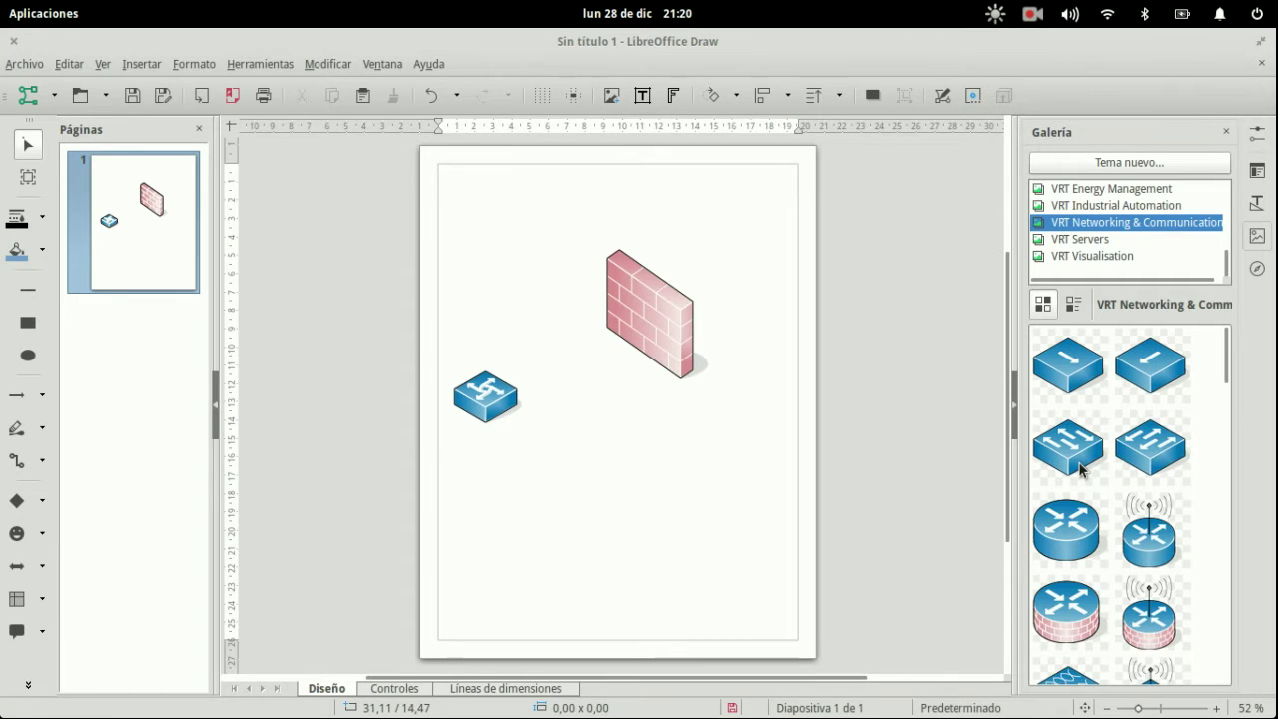
{"action": "scroll", "coordinate": [1126, 529], "scroll_direction": "down", "scroll_amount": 3}
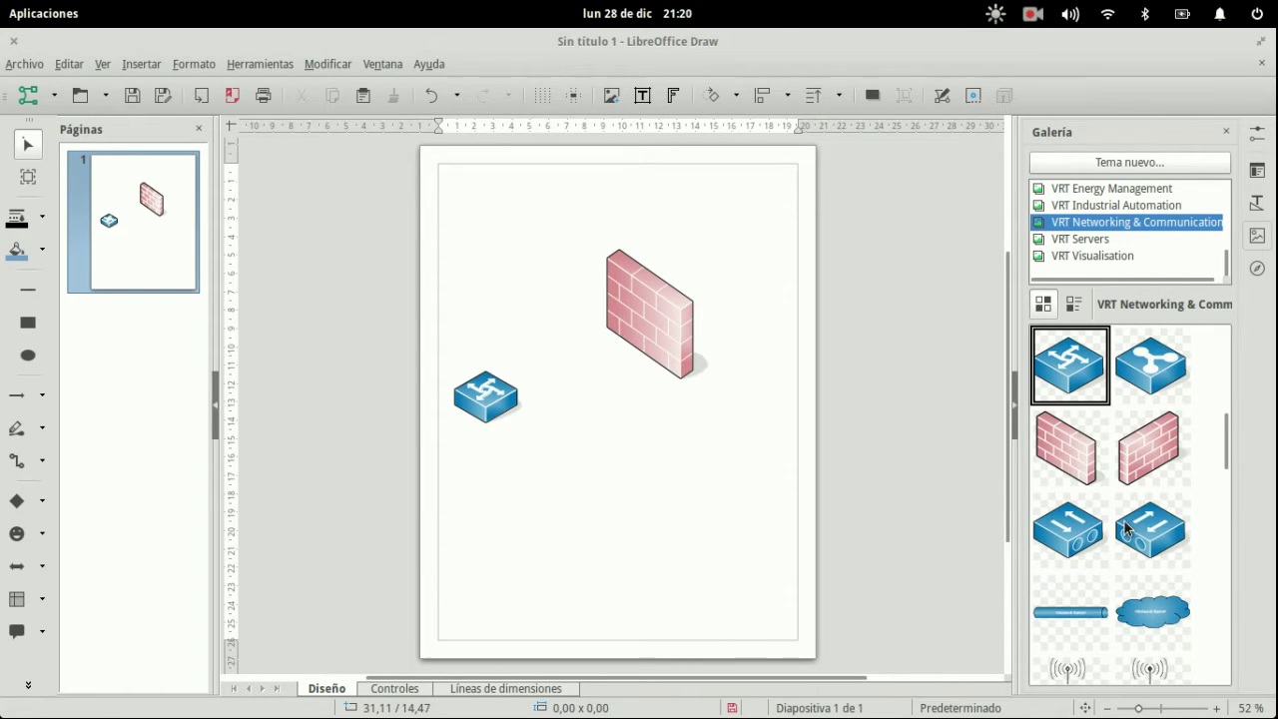
{"action": "scroll", "coordinate": [1125, 527], "scroll_direction": "down", "scroll_amount": 3}
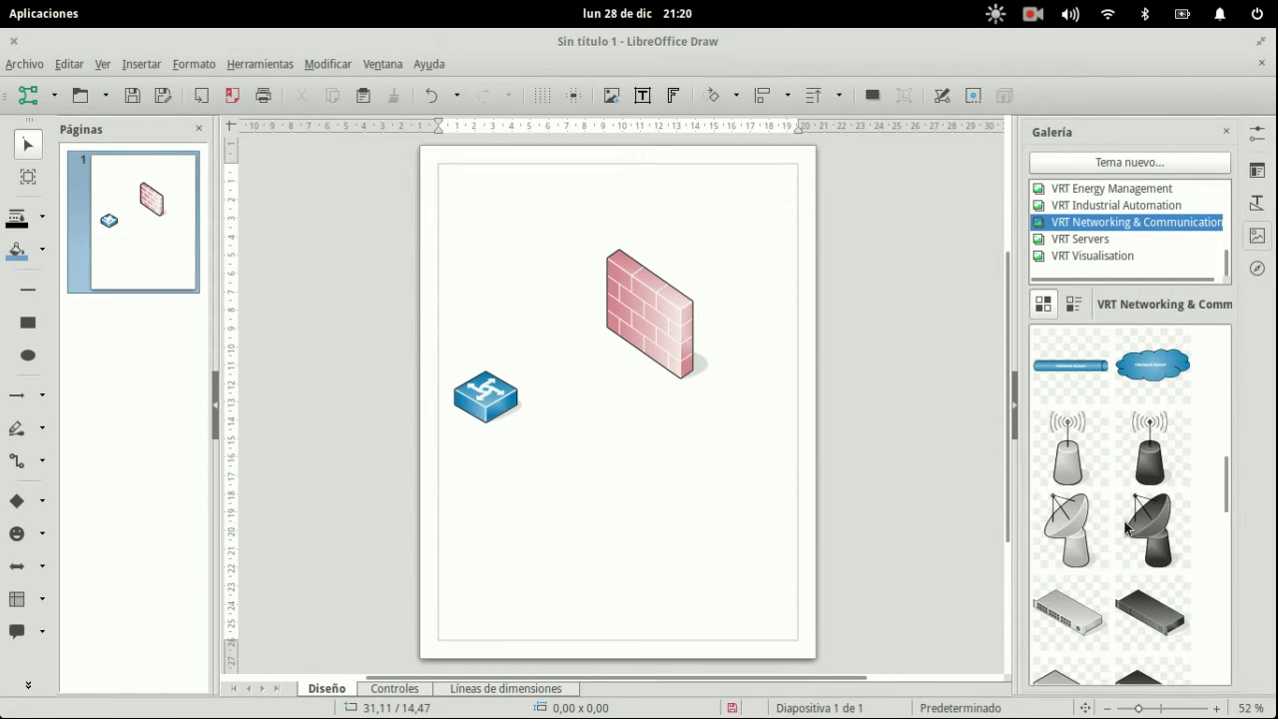
{"action": "left_click", "coordinate": [1073, 468]}
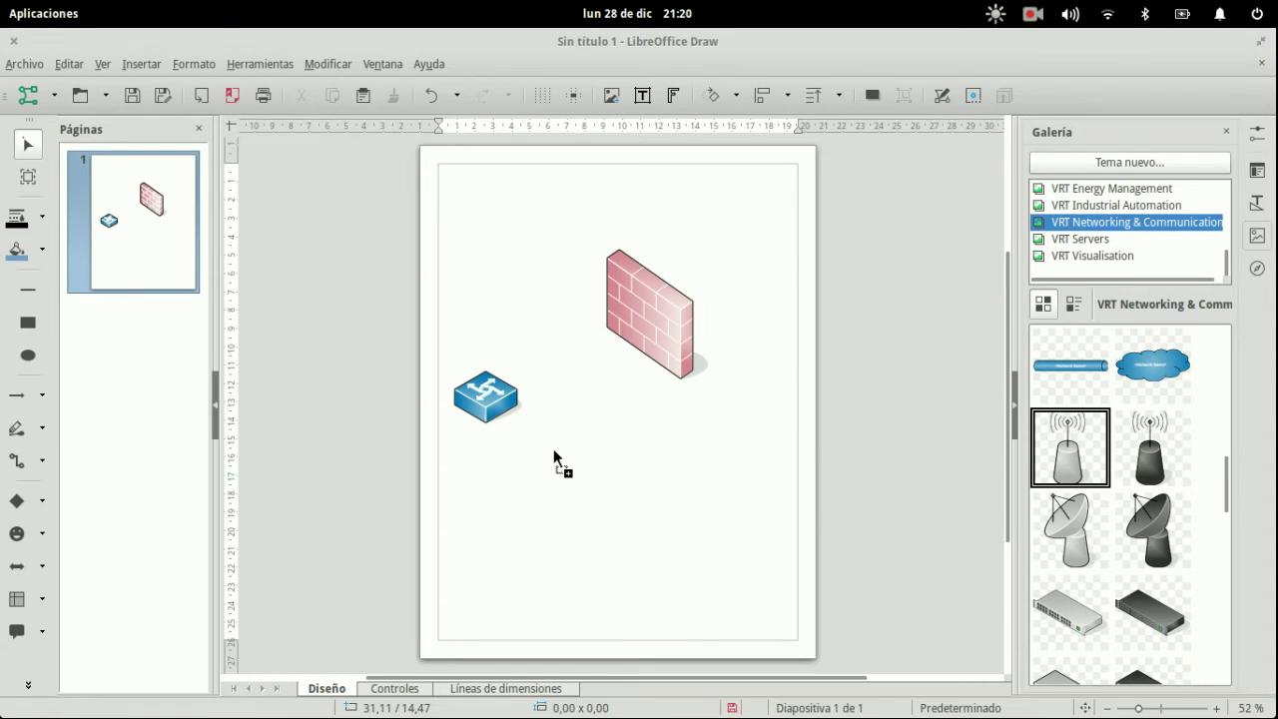
{"action": "left_click_drag", "start_coordinate": [553, 449], "coordinate": [553, 449]}
- Move the firewall toward the top right and the switch slightly up and left
{"action": "left_click_drag", "start_coordinate": [665, 362], "coordinate": [693, 378]}
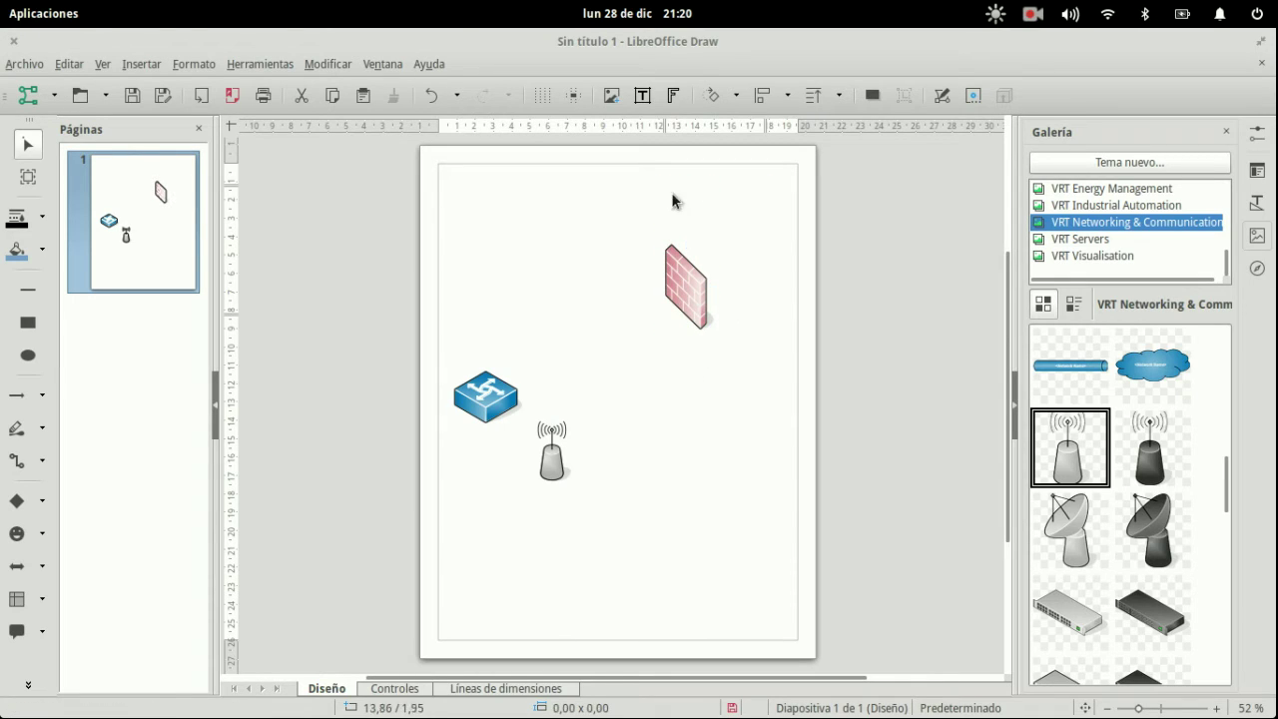
{"action": "left_click_drag", "start_coordinate": [490, 397], "coordinate": [479, 379]}
{"action": "left_click", "coordinate": [602, 422]}
{"action": "left_click", "coordinate": [17, 500]}
- Draw a large rectangle over the page's upper right and send it to the back
{"action": "left_click_drag", "start_coordinate": [586, 204], "coordinate": [805, 412]}
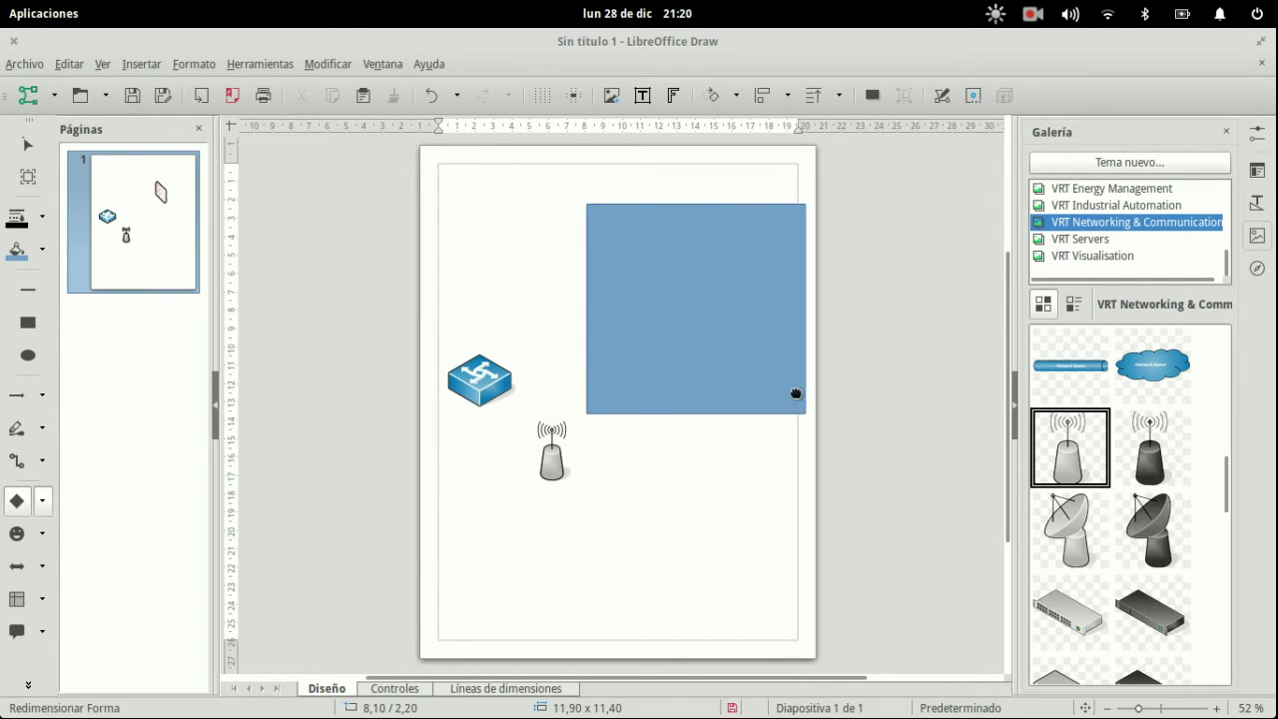
{"action": "right_click", "coordinate": [686, 230]}
{"action": "mouse_move", "coordinate": [795, 414]}
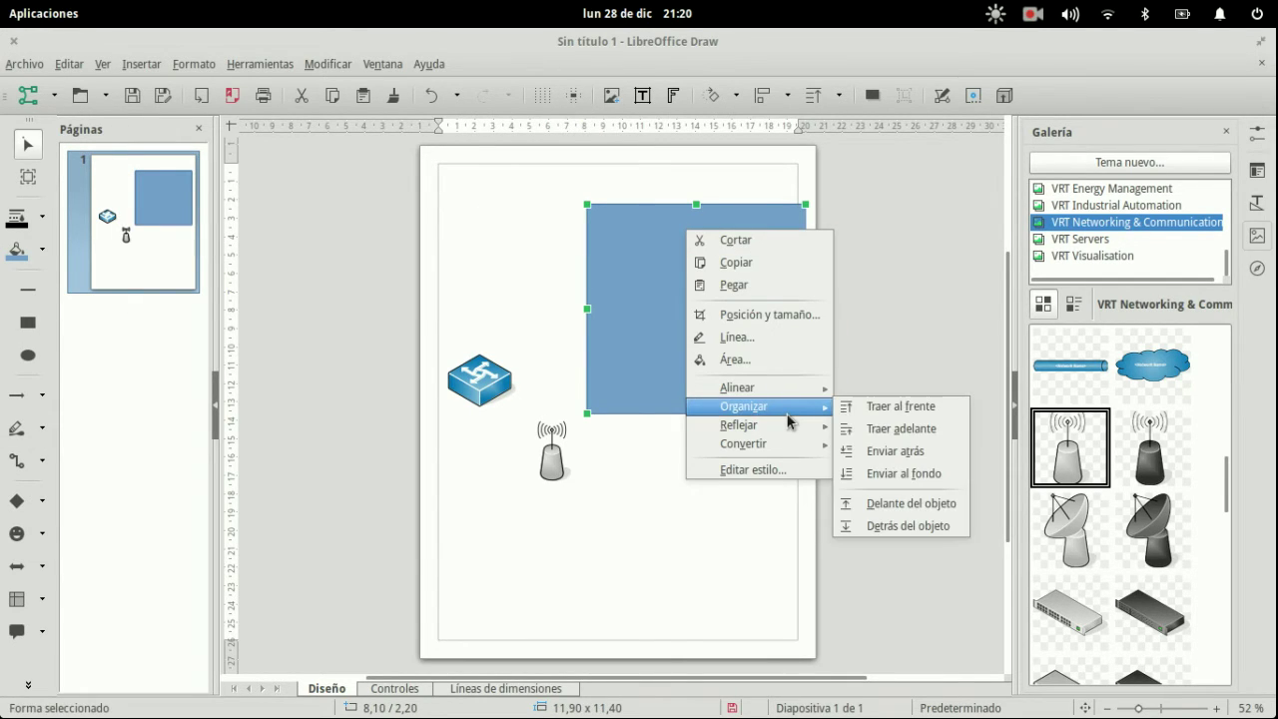
{"action": "left_click", "coordinate": [886, 475]}
{"action": "left_click_drag", "start_coordinate": [749, 349], "coordinate": [737, 319]}
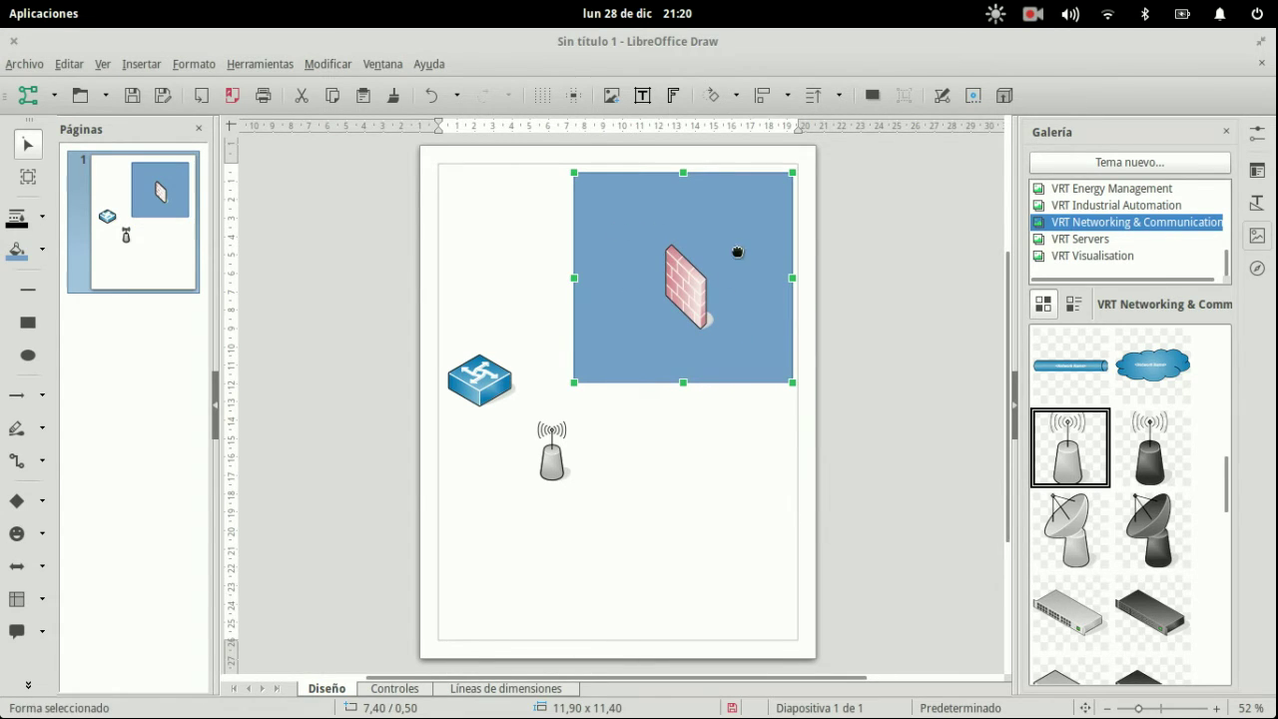
- Move the firewall to the rectangle's upper left and show the VRT Servers clip art
{"action": "left_click", "coordinate": [671, 262]}
{"action": "left_click_drag", "start_coordinate": [693, 293], "coordinate": [641, 242]}
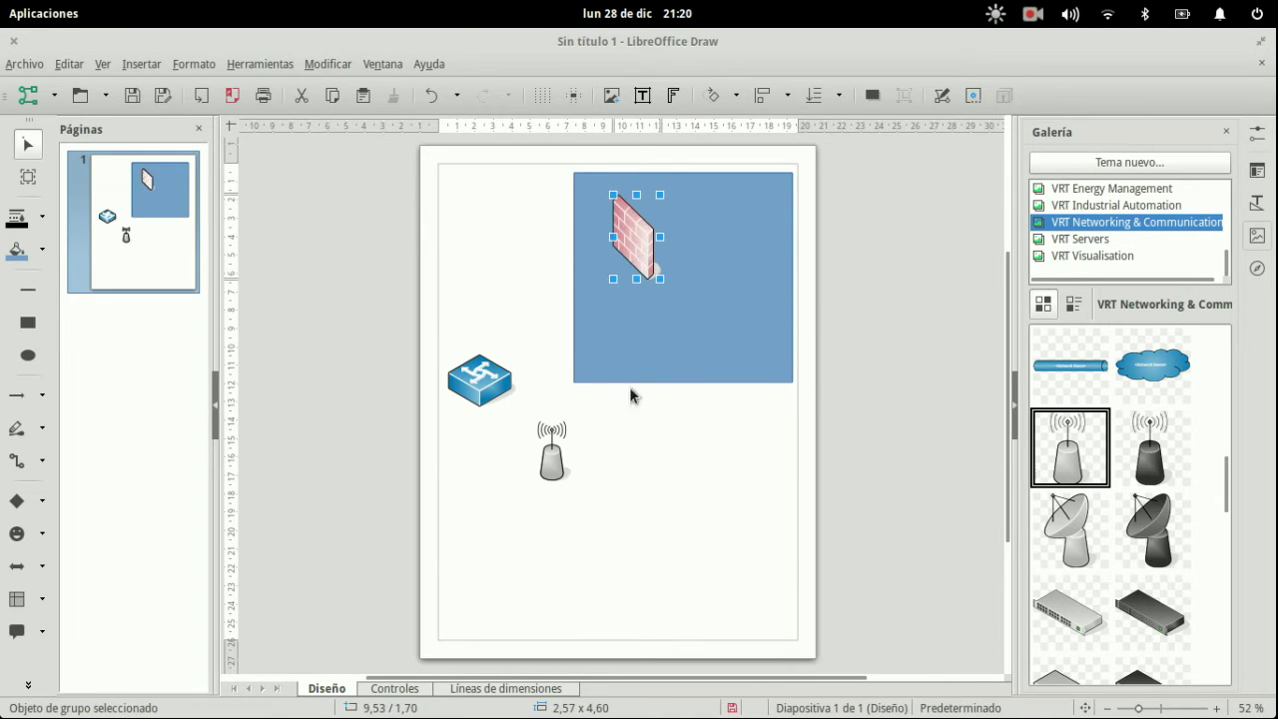
{"action": "left_click", "coordinate": [621, 489]}
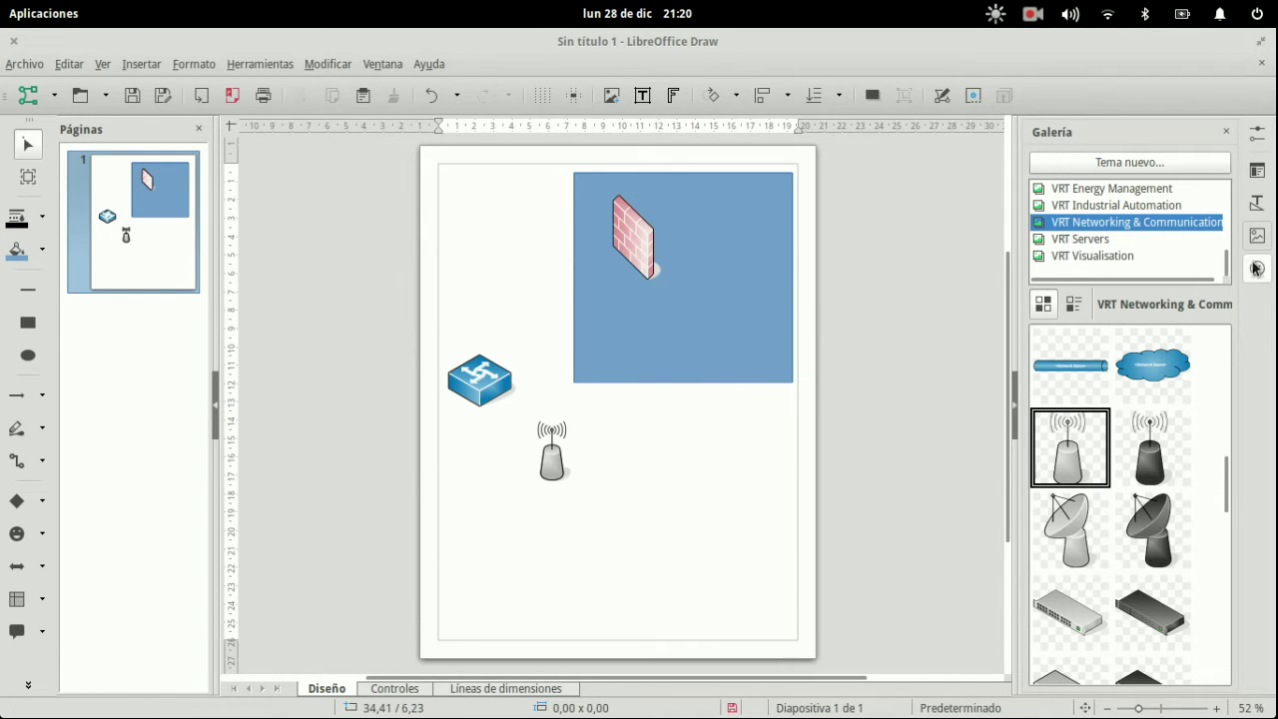
{"action": "left_click", "coordinate": [1138, 240]}
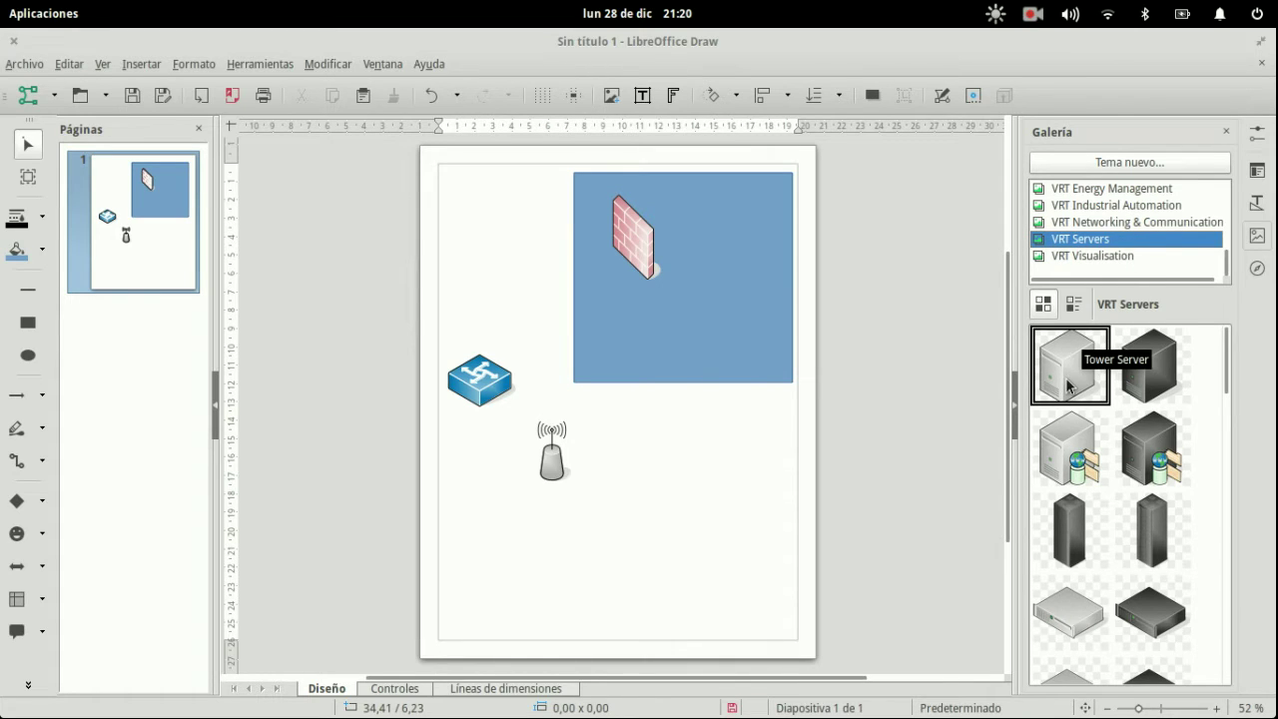
- Place the tower server in the rectangle's right side, nudging the firewall and switch
{"action": "left_click_drag", "start_coordinate": [1068, 387], "coordinate": [749, 213]}
{"action": "left_click_drag", "start_coordinate": [647, 234], "coordinate": [635, 229]}
{"action": "left_click", "coordinate": [638, 432]}
{"action": "left_click_drag", "start_coordinate": [499, 387], "coordinate": [503, 380]}
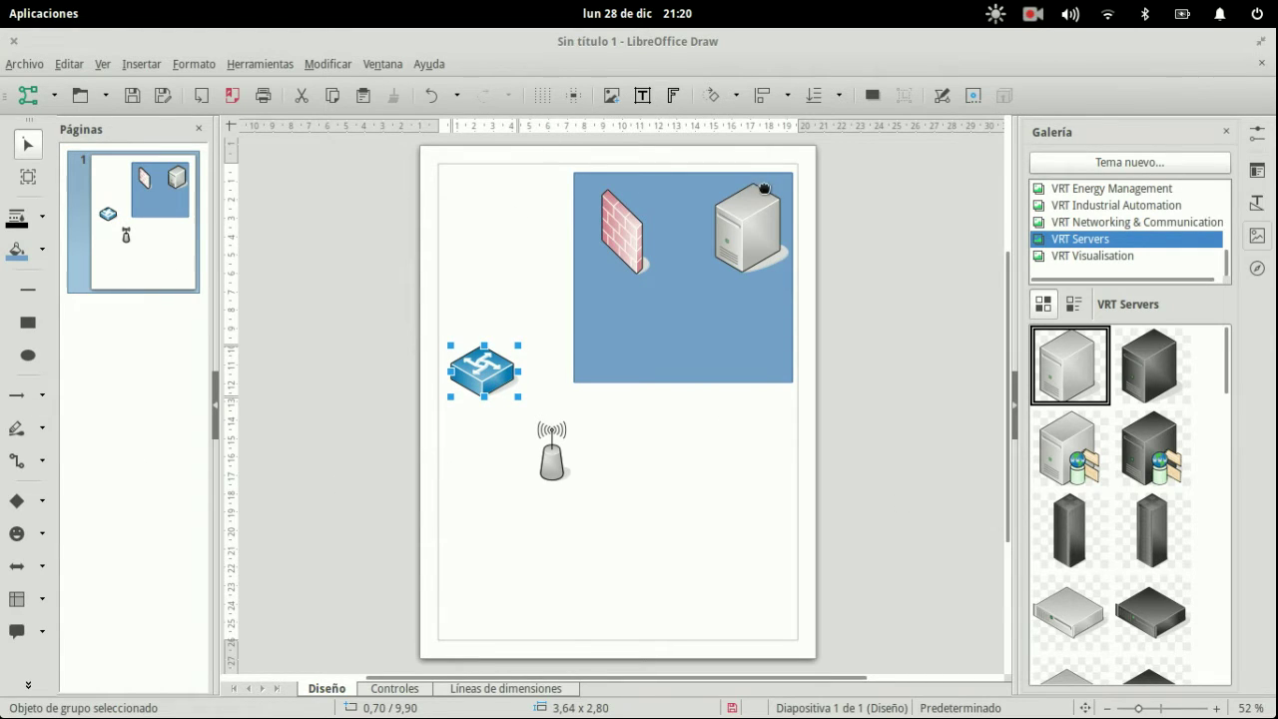
- Link the firewall to the server with a connector and shift the server slightly right
{"action": "left_click", "coordinate": [22, 282]}
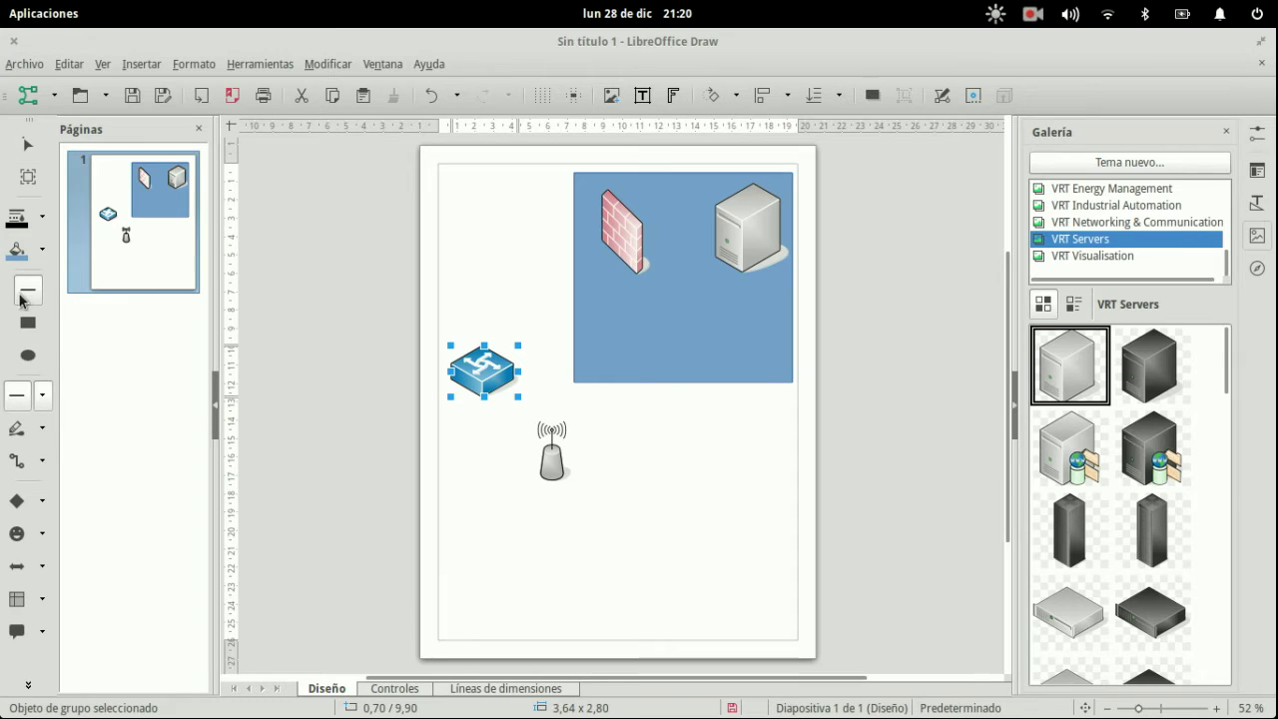
{"action": "left_click", "coordinate": [22, 459]}
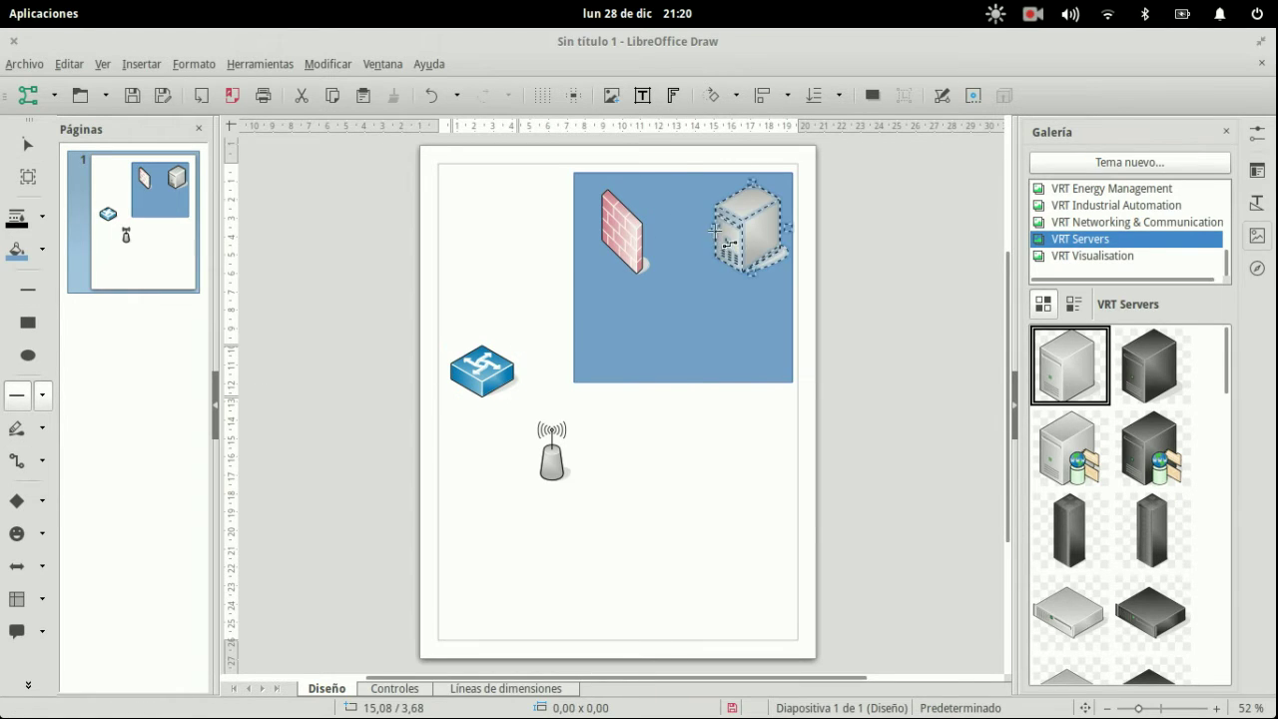
{"action": "left_click_drag", "start_coordinate": [659, 241], "coordinate": [649, 231]}
{"action": "left_click_drag", "start_coordinate": [755, 220], "coordinate": [764, 220]}
{"action": "left_click", "coordinate": [625, 234]}
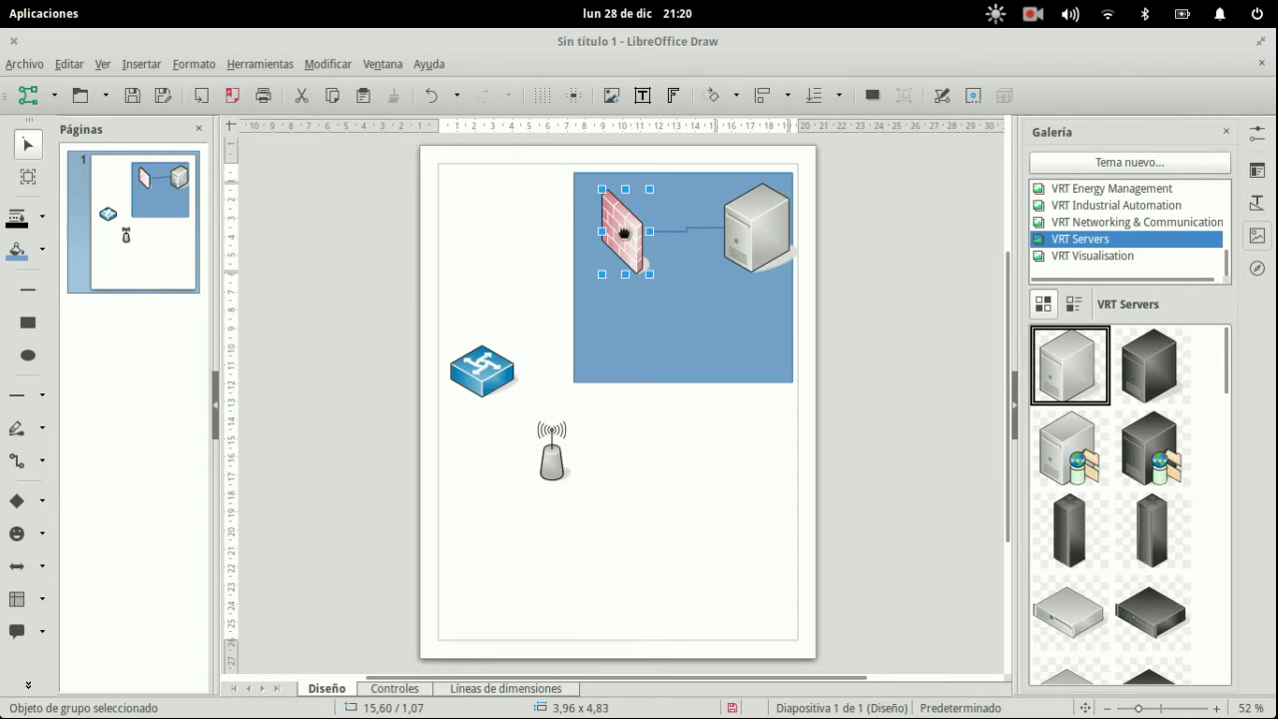
{"action": "left_click", "coordinate": [650, 394]}
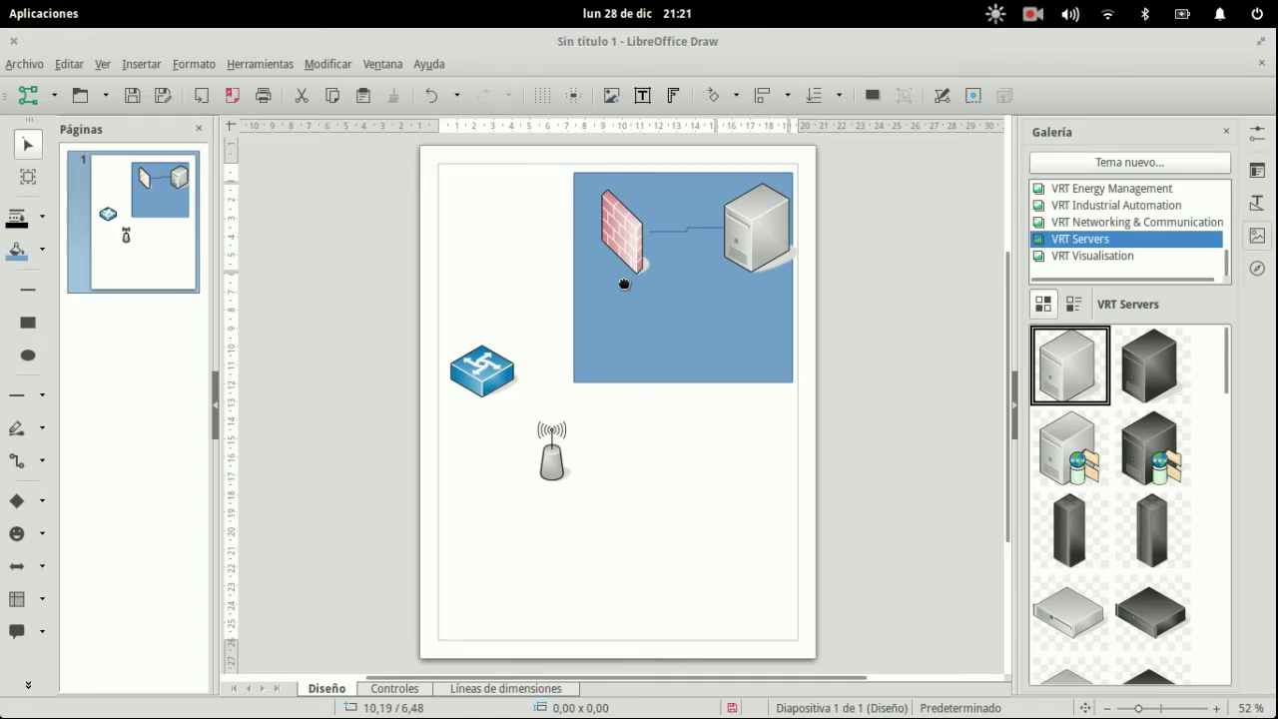
{"action": "left_click", "coordinate": [124, 222]}
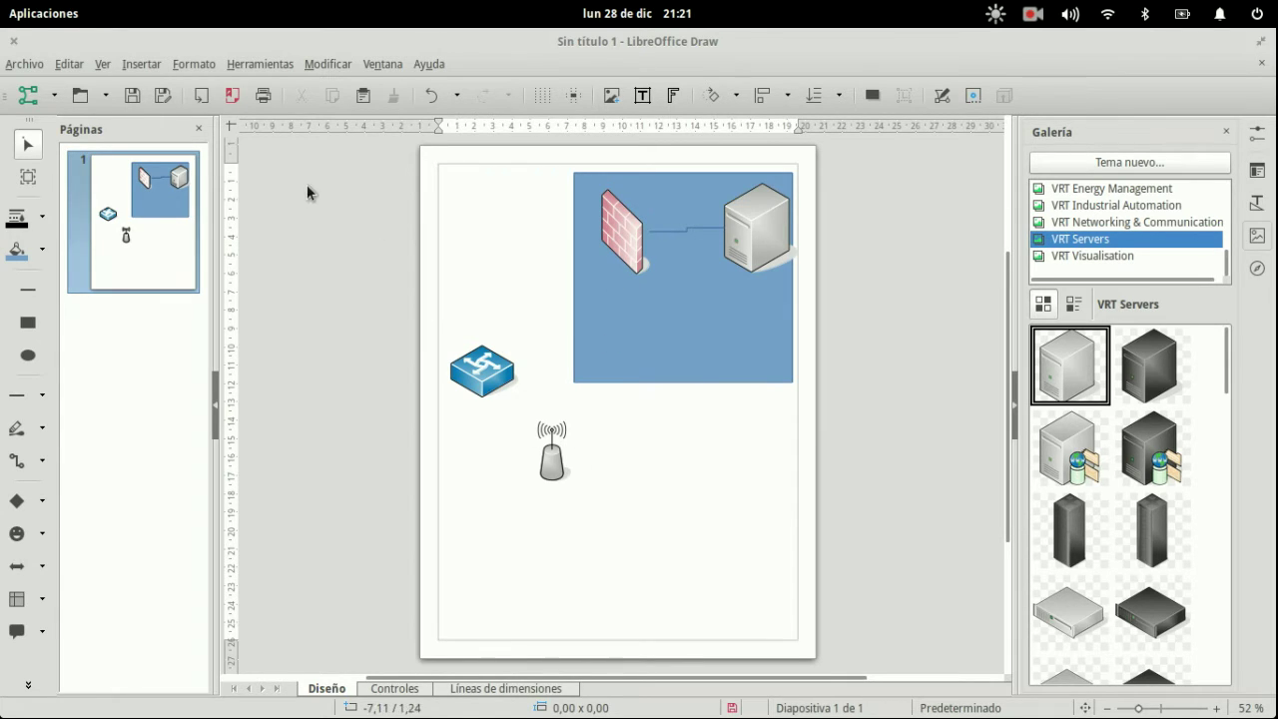
- Draw connectors from the firewall to the antenna and switch, and from the switch to the antenna
{"action": "left_click", "coordinate": [16, 461]}
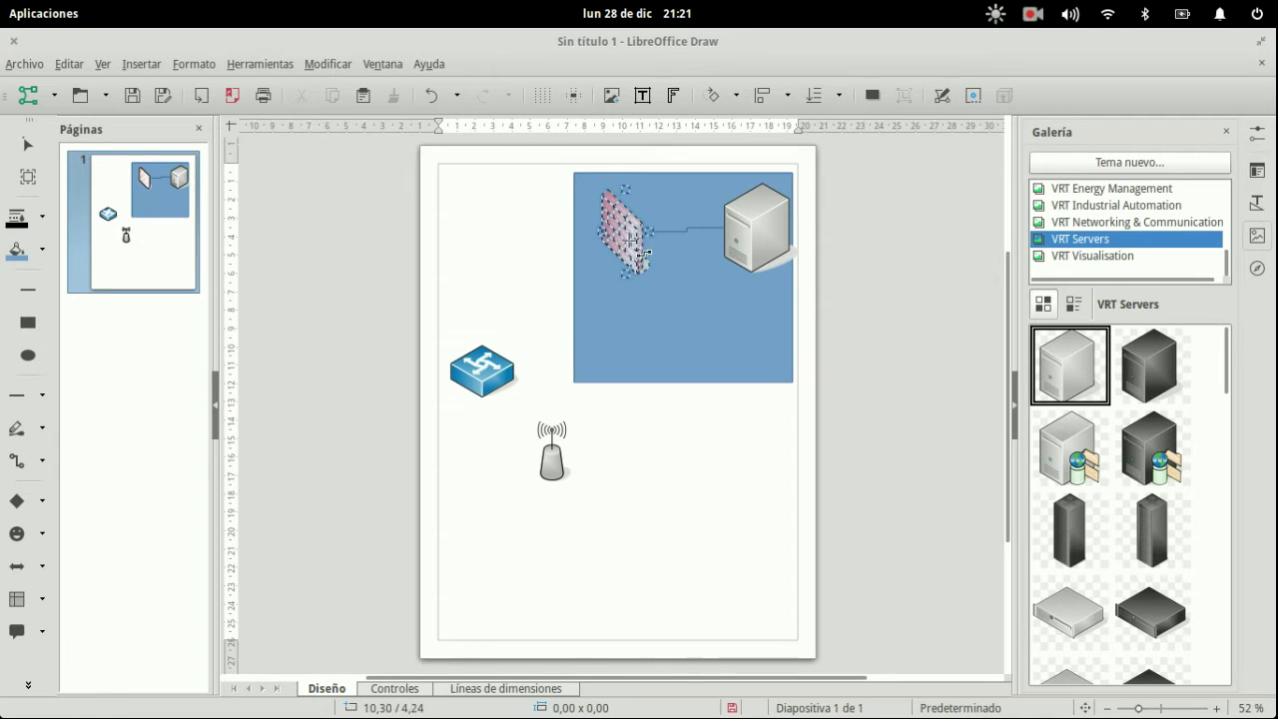
{"action": "left_click_drag", "start_coordinate": [644, 235], "coordinate": [571, 452]}
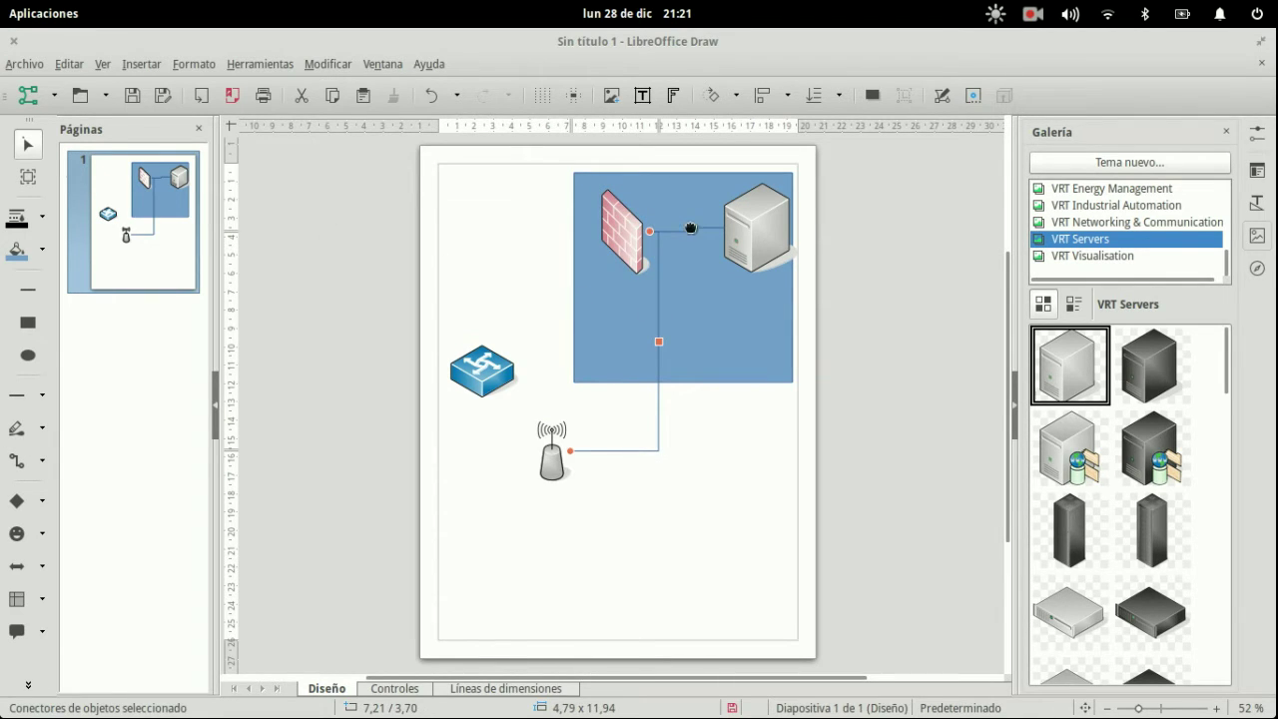
{"action": "left_click", "coordinate": [18, 461]}
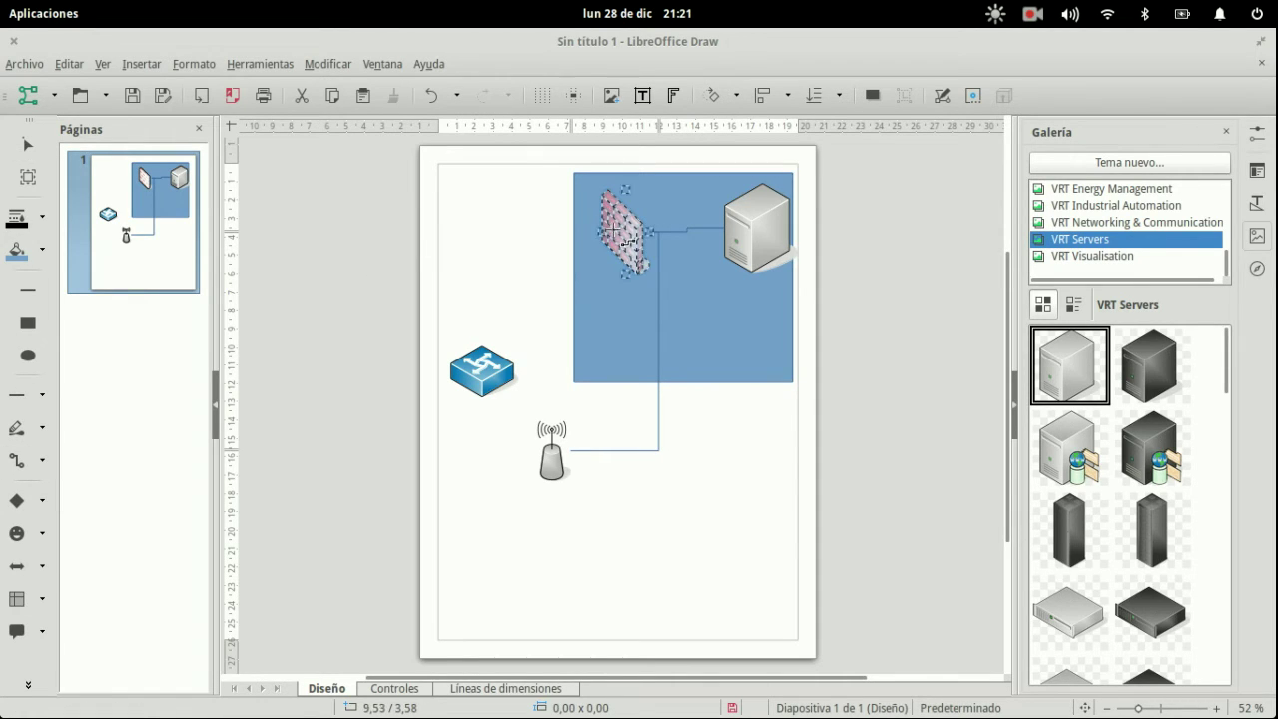
{"action": "left_click_drag", "start_coordinate": [539, 262], "coordinate": [495, 350]}
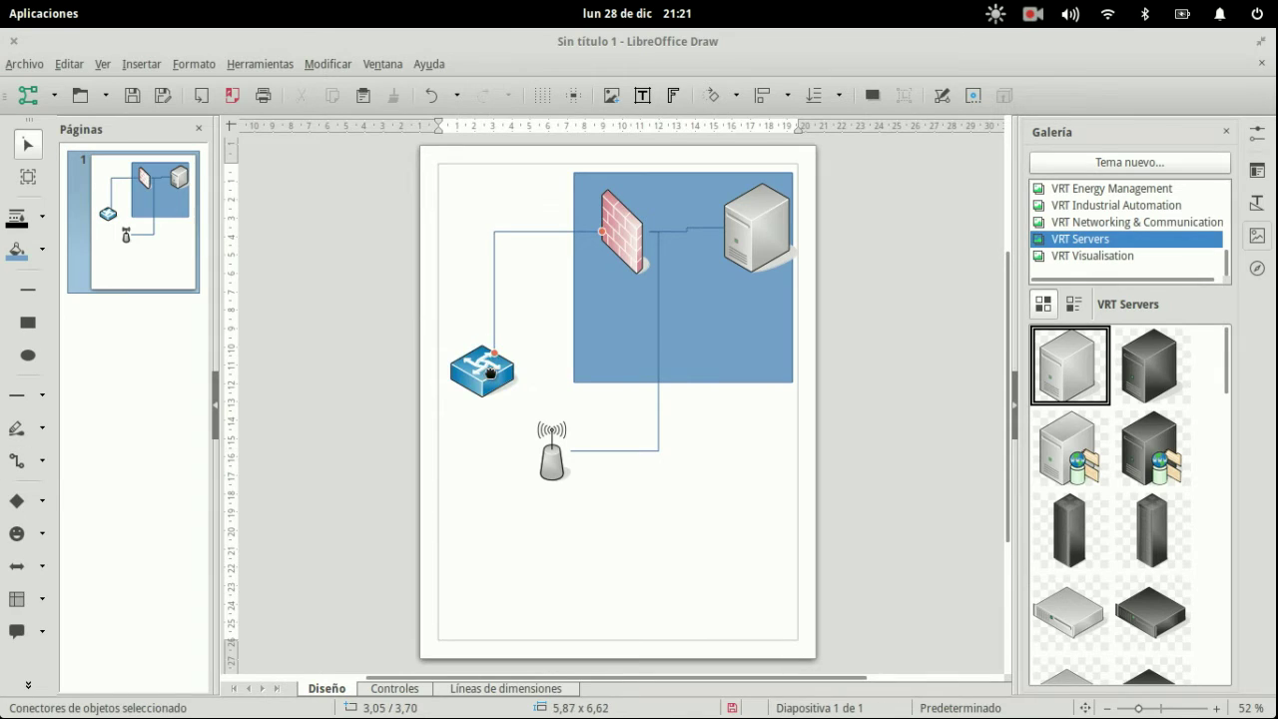
{"action": "left_click", "coordinate": [18, 461]}
{"action": "left_click_drag", "start_coordinate": [494, 382], "coordinate": [551, 439]}
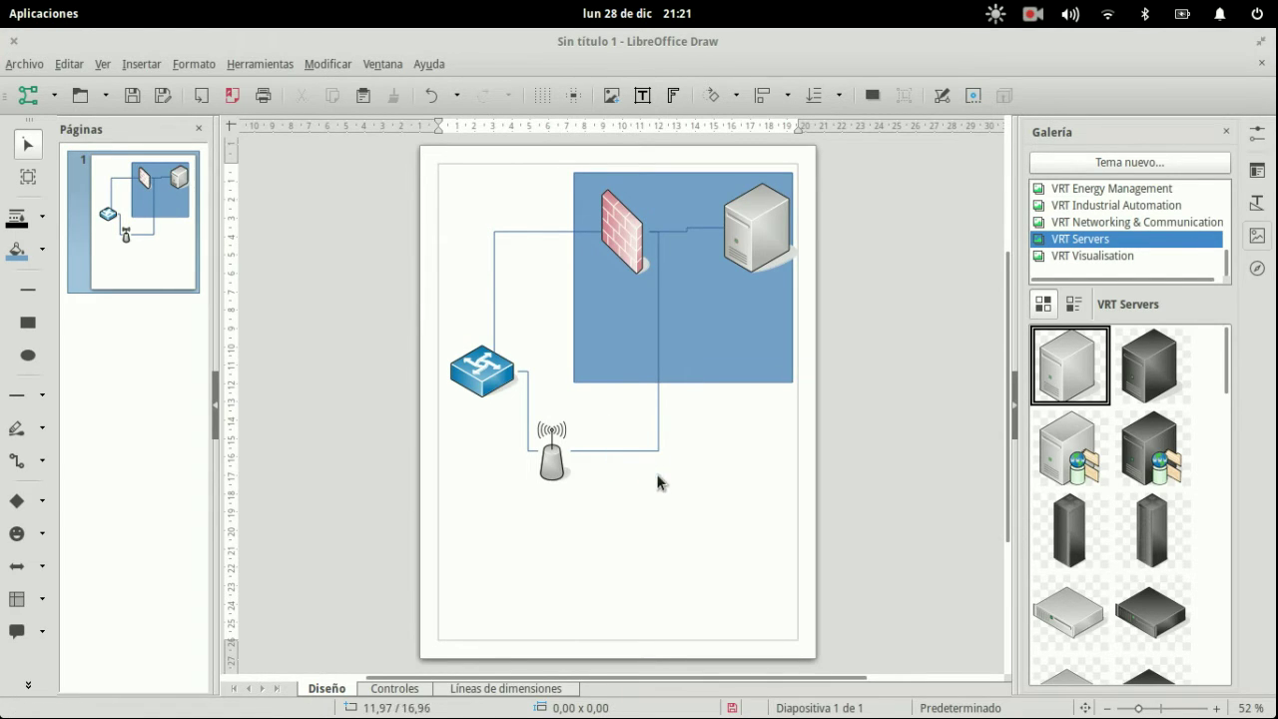
{"action": "left_click_drag", "start_coordinate": [440, 180], "coordinate": [538, 285]}
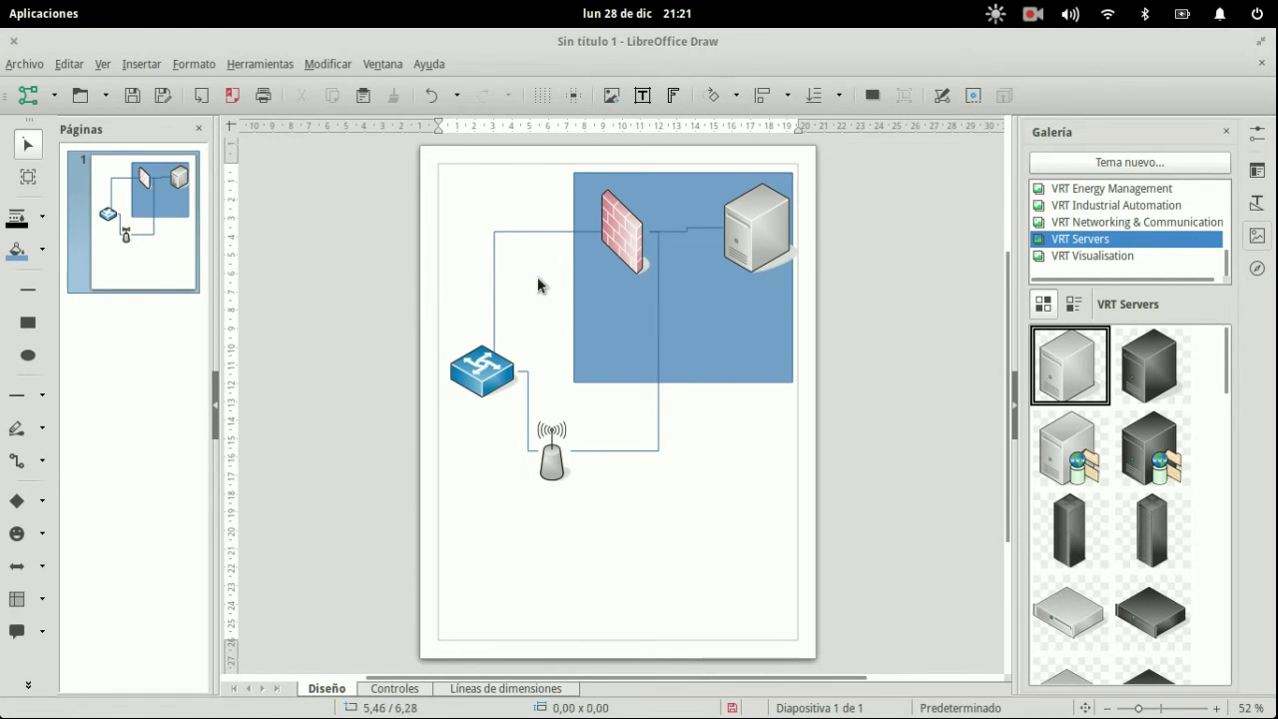
{"action": "left_click_drag", "start_coordinate": [467, 206], "coordinate": [520, 265]}
- Place a network cloud from VRT Networking & Communication below the switch and connect them
{"action": "scroll", "coordinate": [1172, 255], "scroll_direction": "up", "scroll_amount": 2}
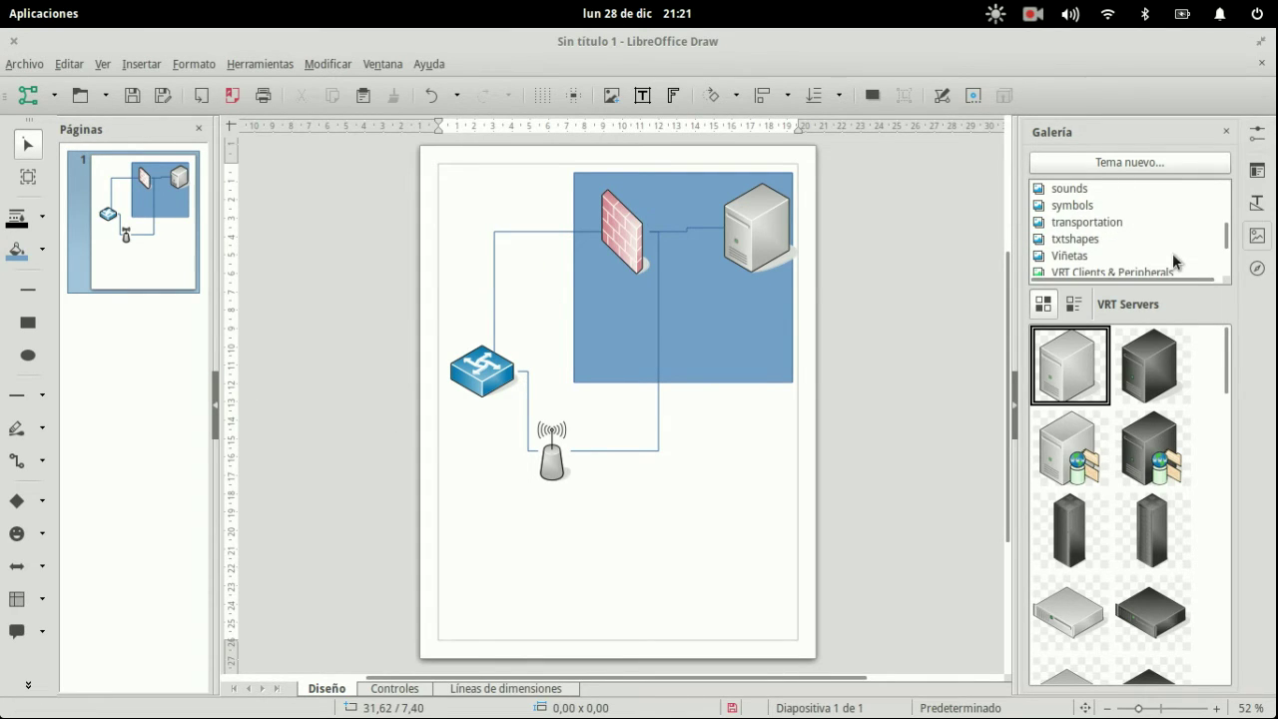
{"action": "scroll", "coordinate": [1138, 260], "scroll_direction": "down", "scroll_amount": 2}
{"action": "scroll", "coordinate": [1172, 464], "scroll_direction": "down", "scroll_amount": 10}
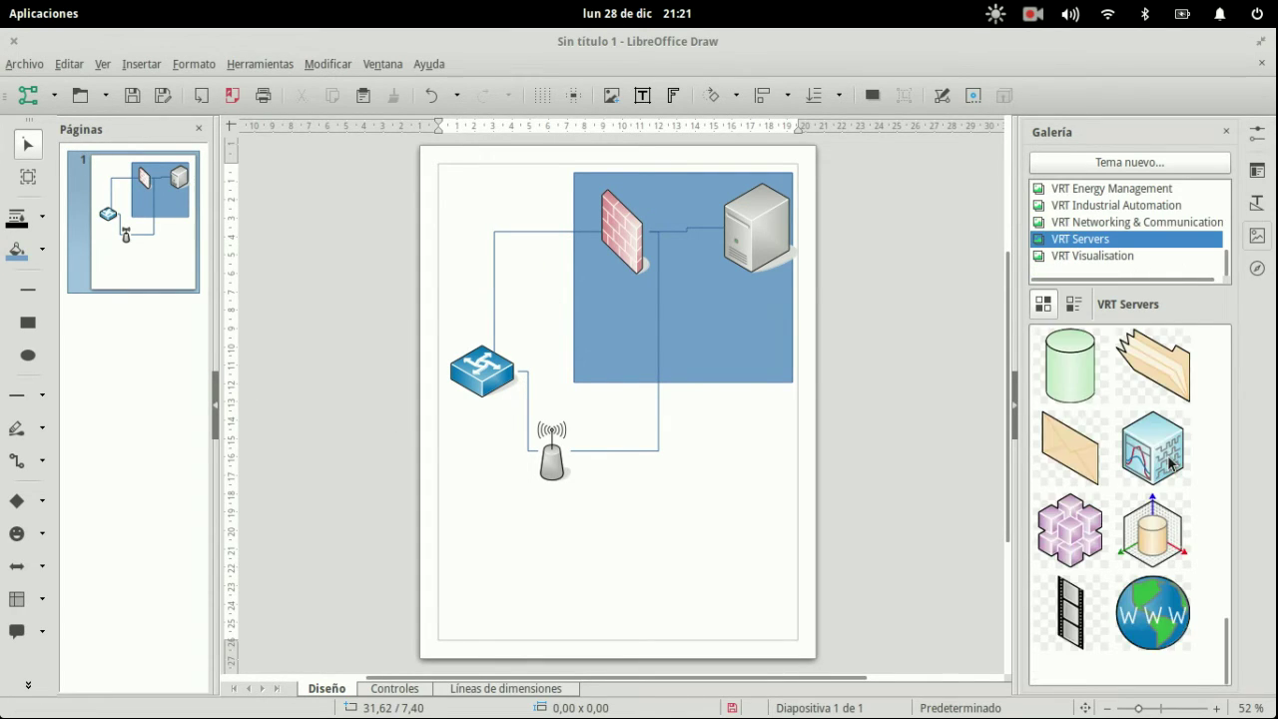
{"action": "scroll", "coordinate": [1168, 462], "scroll_direction": "up", "scroll_amount": 10}
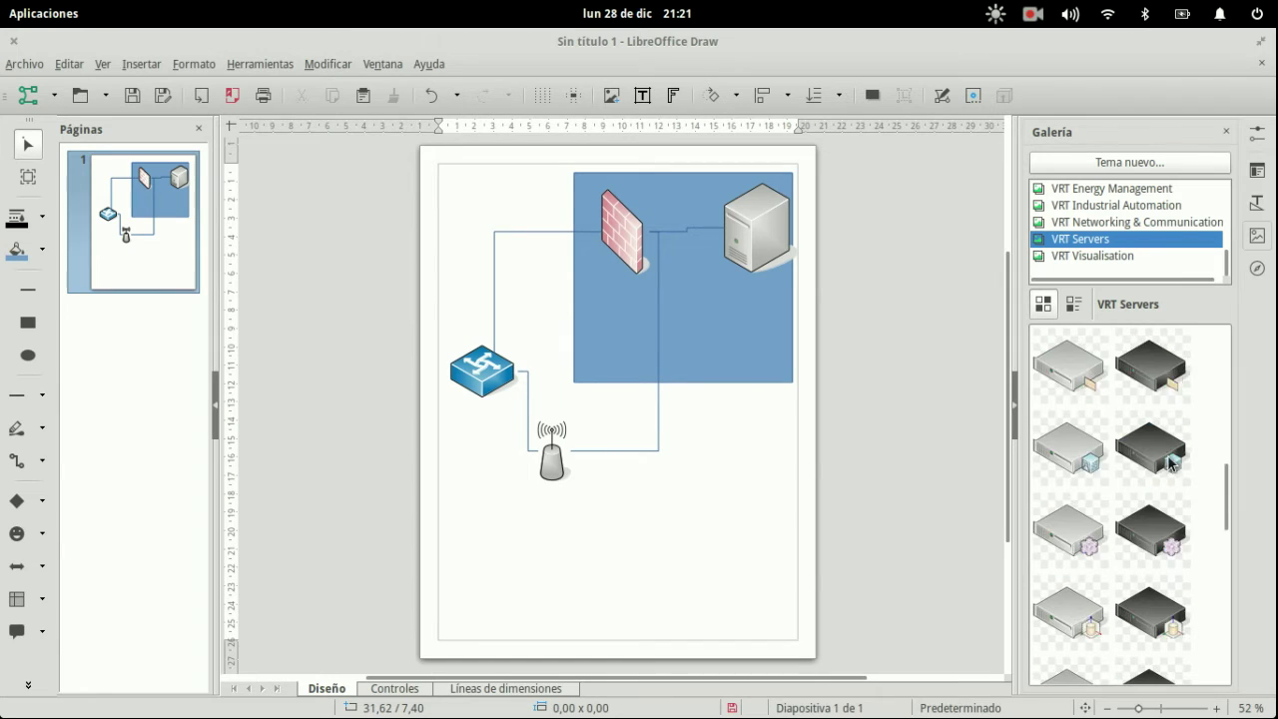
{"action": "left_click", "coordinate": [1139, 227]}
{"action": "scroll", "coordinate": [1149, 440], "scroll_direction": "down", "scroll_amount": 6}
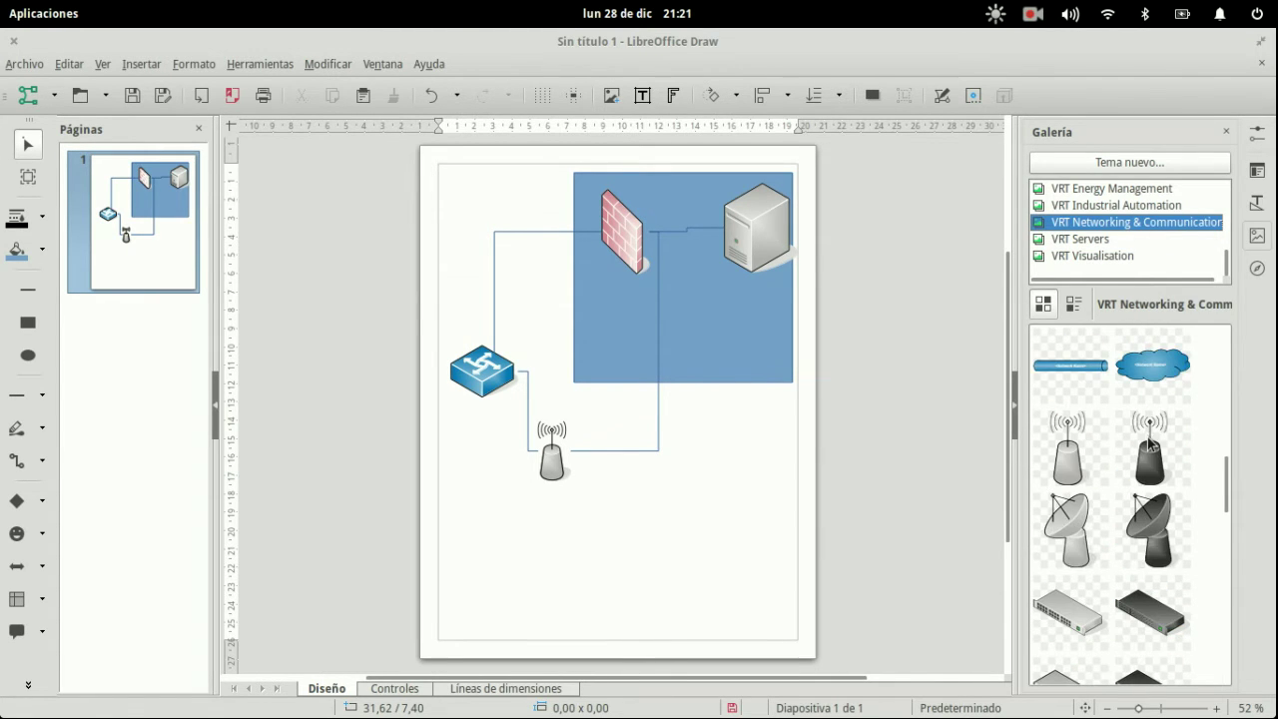
{"action": "left_click_drag", "start_coordinate": [1153, 386], "coordinate": [518, 537]}
{"action": "left_click", "coordinate": [16, 461]}
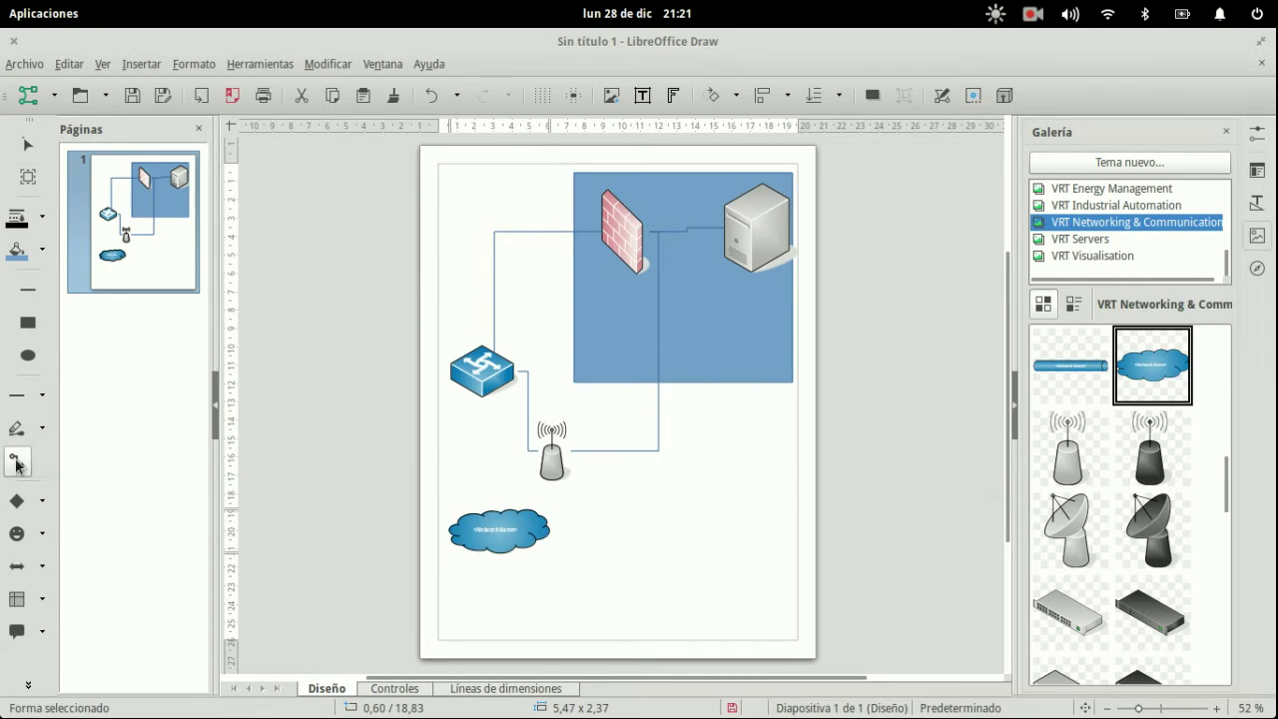
{"action": "left_click_drag", "start_coordinate": [482, 371], "coordinate": [494, 530]}
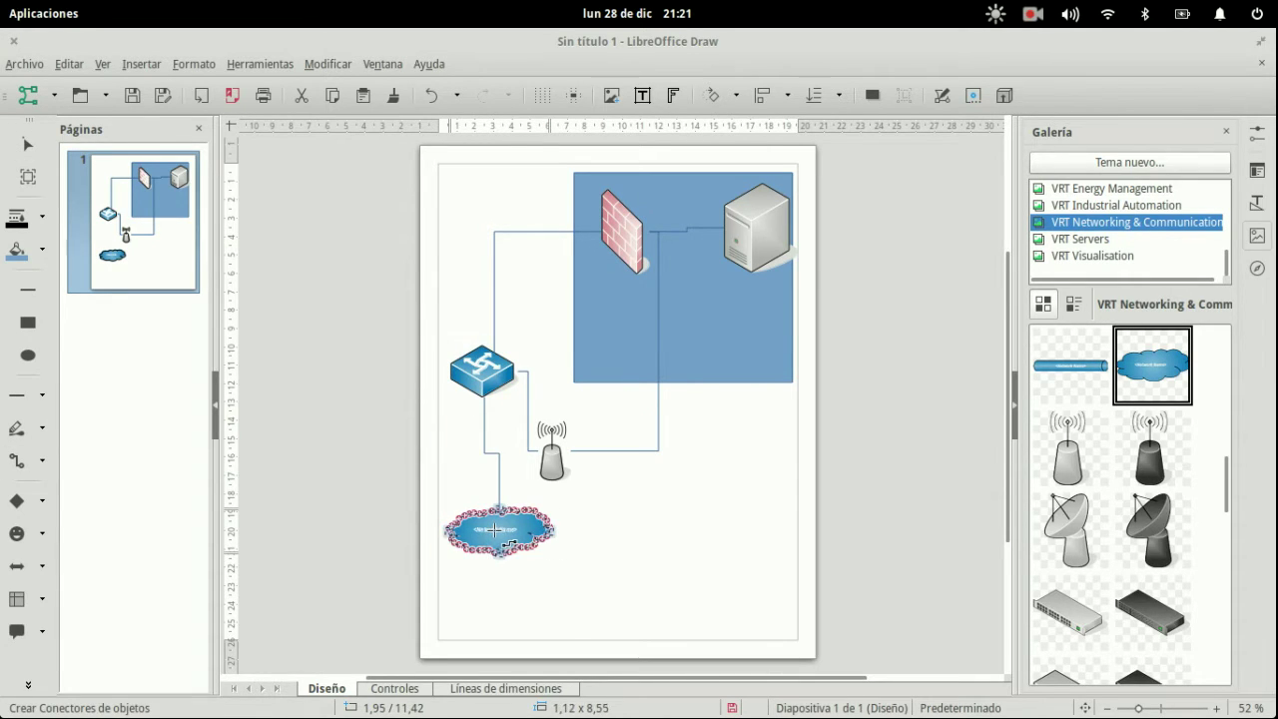
{"action": "left_click", "coordinate": [578, 548]}
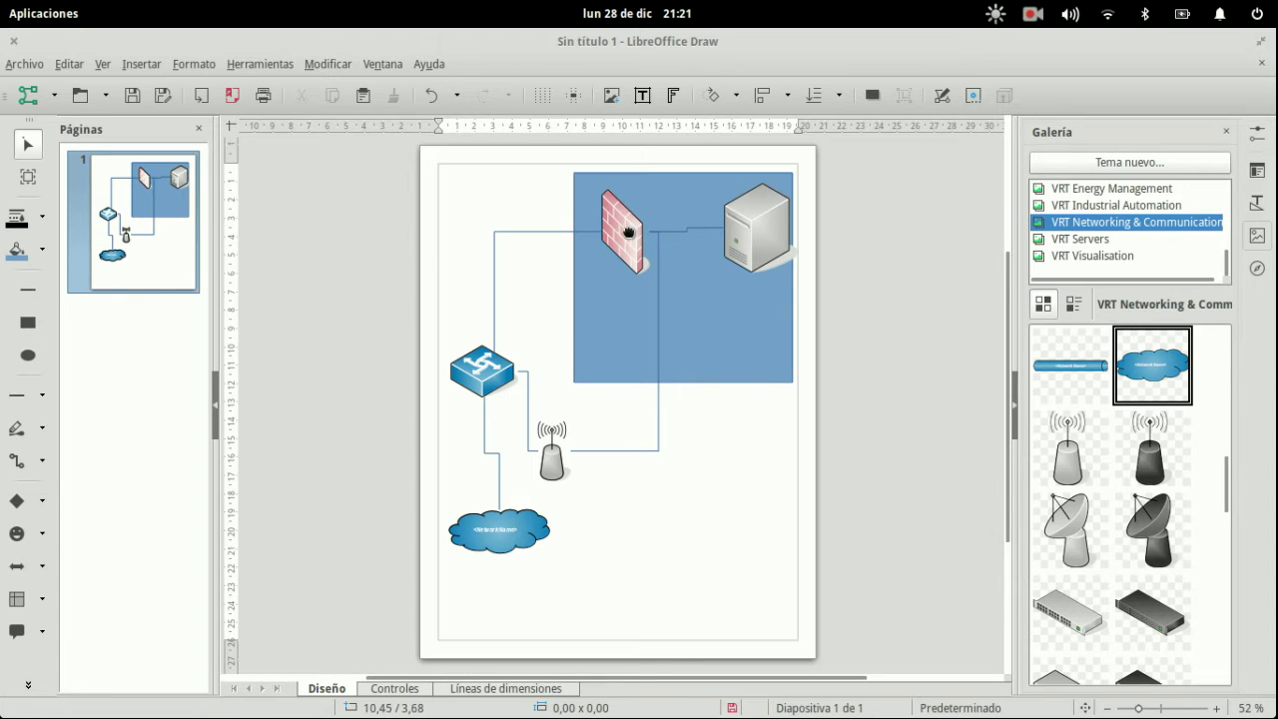
- Reattach the firewall–antenna connector to the firewall's bottom glue point
{"action": "left_click", "coordinate": [659, 243]}
{"action": "left_click_drag", "start_coordinate": [648, 235], "coordinate": [640, 238]}
{"action": "left_click", "coordinate": [659, 247]}
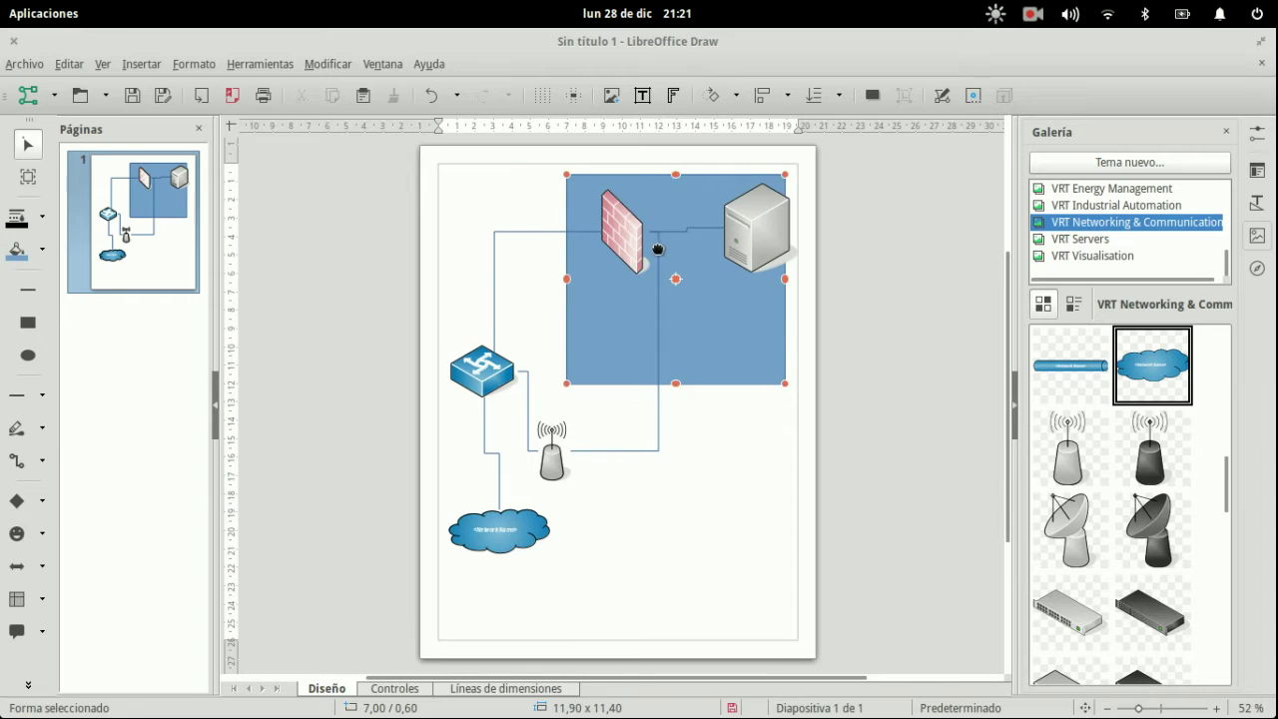
{"action": "left_click", "coordinate": [656, 258]}
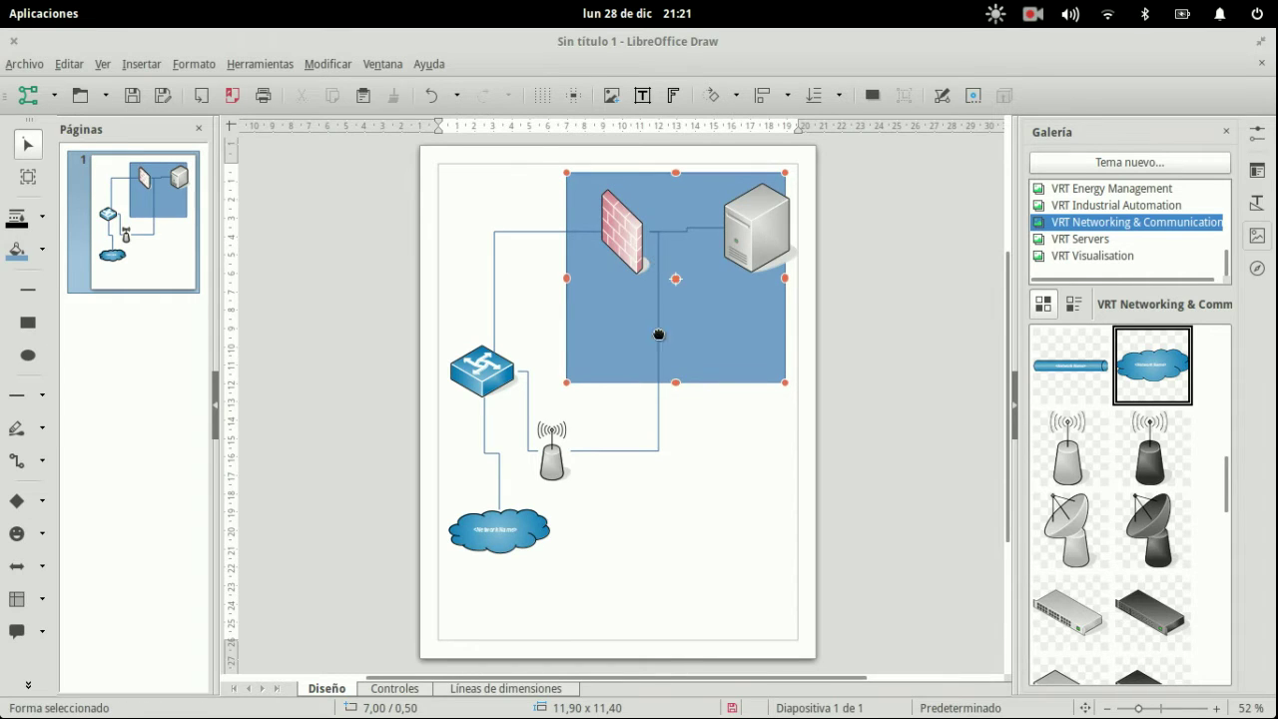
{"action": "left_click", "coordinate": [659, 403]}
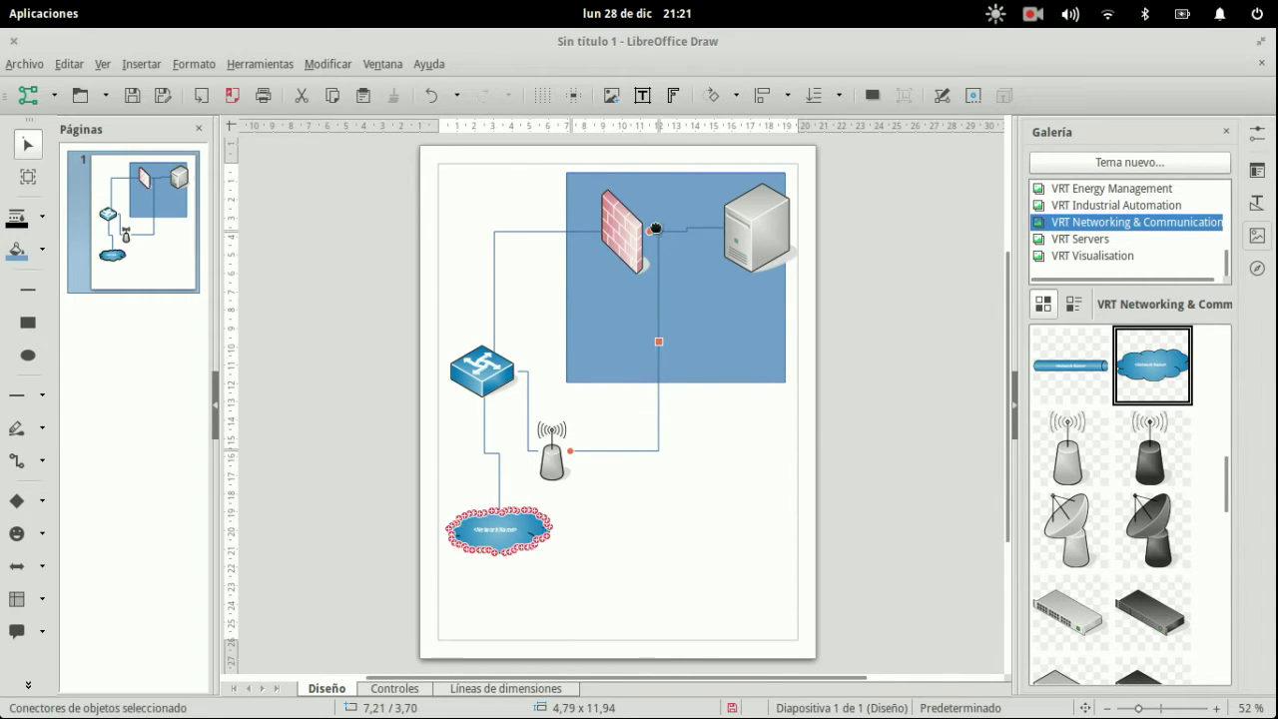
{"action": "left_click_drag", "start_coordinate": [652, 229], "coordinate": [625, 273]}
{"action": "left_click", "coordinate": [659, 407]}
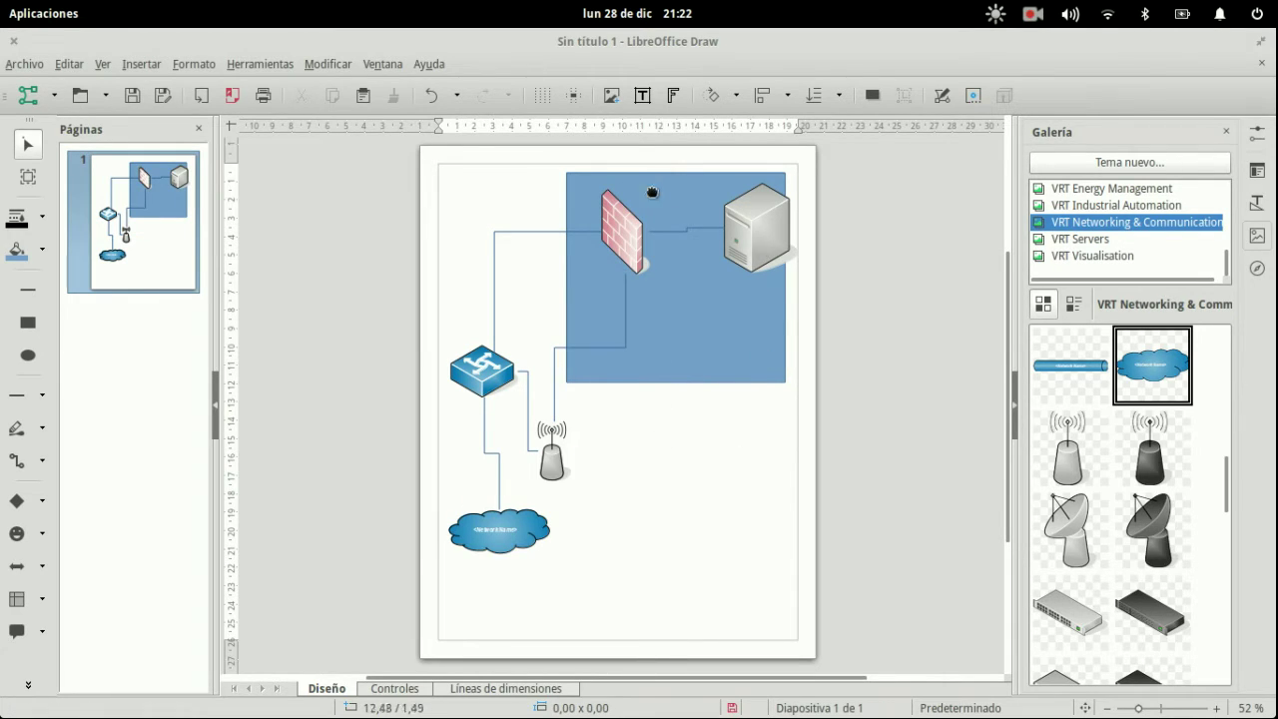
{"action": "key", "text": "super"}
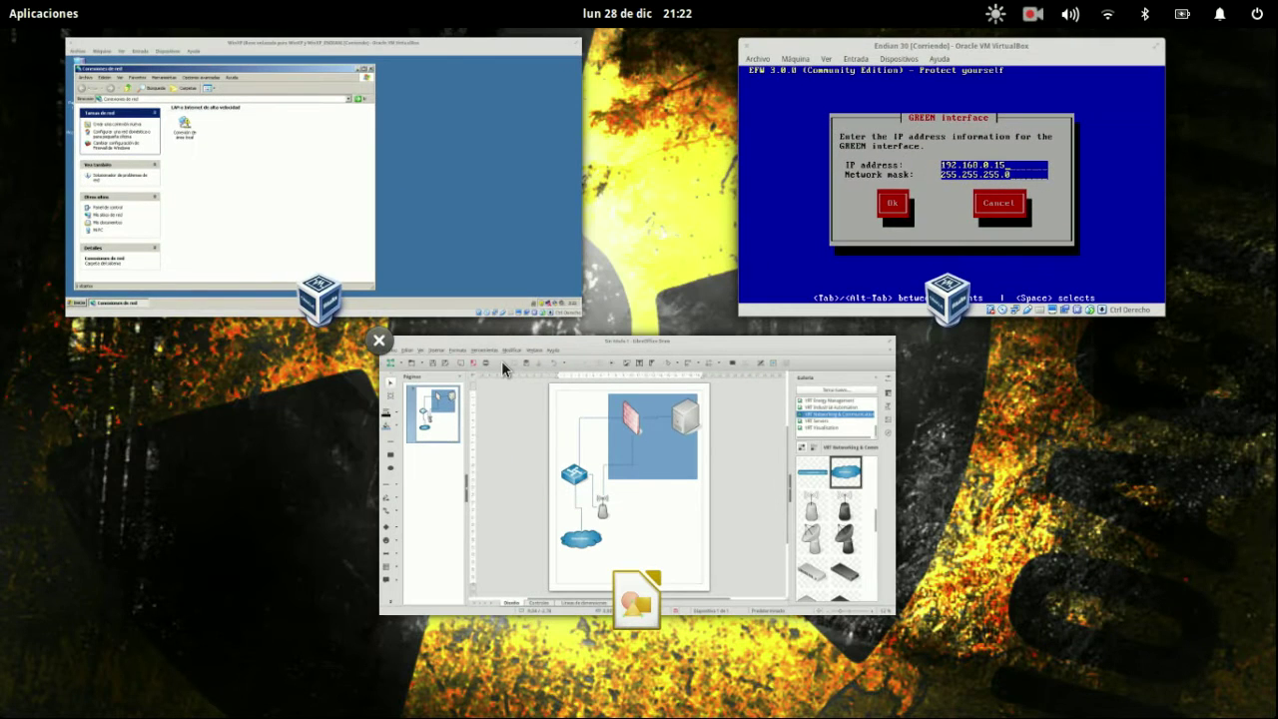
{"action": "left_click", "coordinate": [659, 359]}
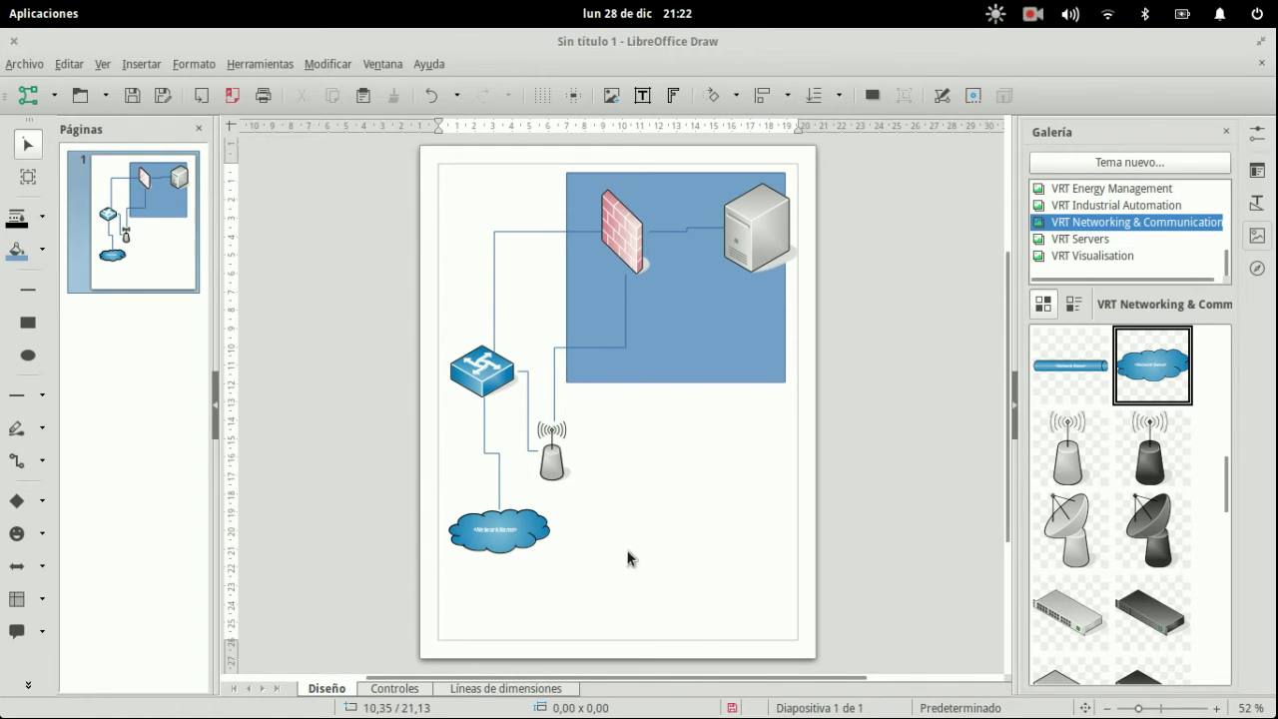
{"action": "scroll", "coordinate": [627, 558], "scroll_direction": "up", "scroll_amount": 1}
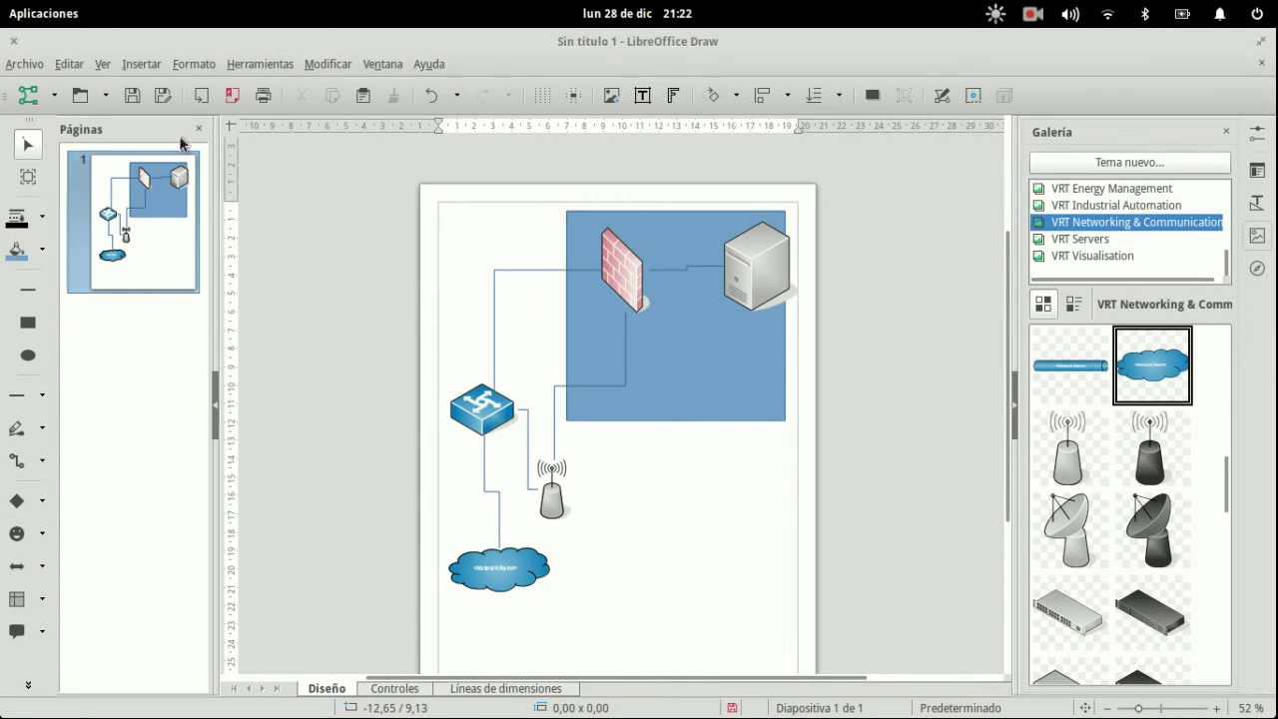
- Add text labels 192.168.1.90, 192.168.1.91 and 192.168.252.0/24 beside the firewall's links
{"action": "left_click", "coordinate": [642, 96]}
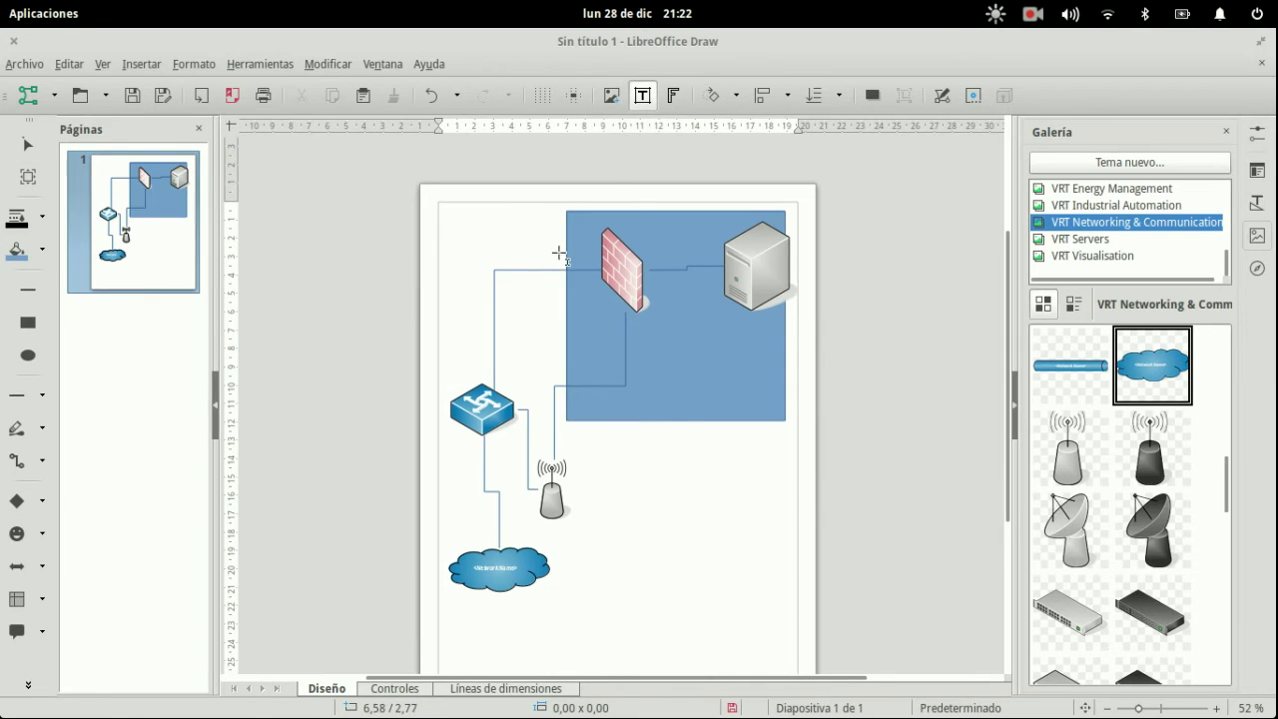
{"action": "left_click", "coordinate": [560, 254]}
{"action": "type", "text": "192.168"}
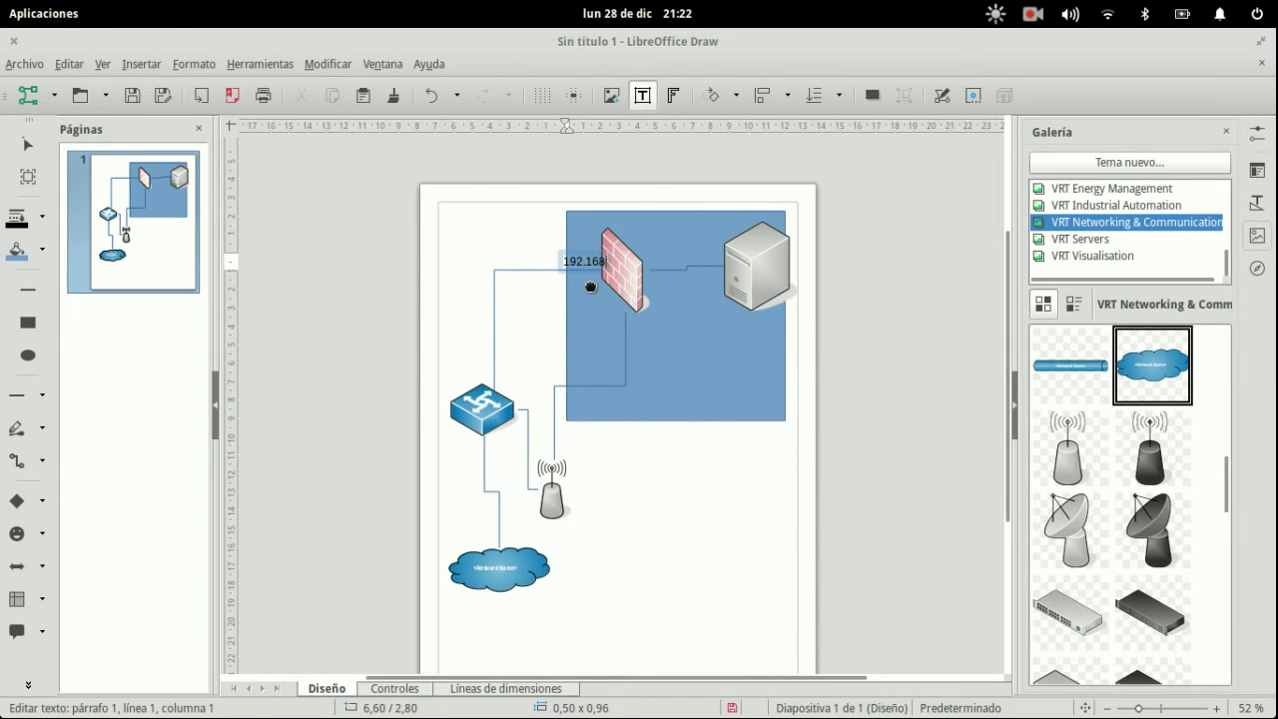
{"action": "type", "text": ".1.90"}
{"action": "left_click", "coordinate": [643, 96]}
{"action": "left_click", "coordinate": [587, 378]}
{"action": "type", "text": "192.168.1.91"}
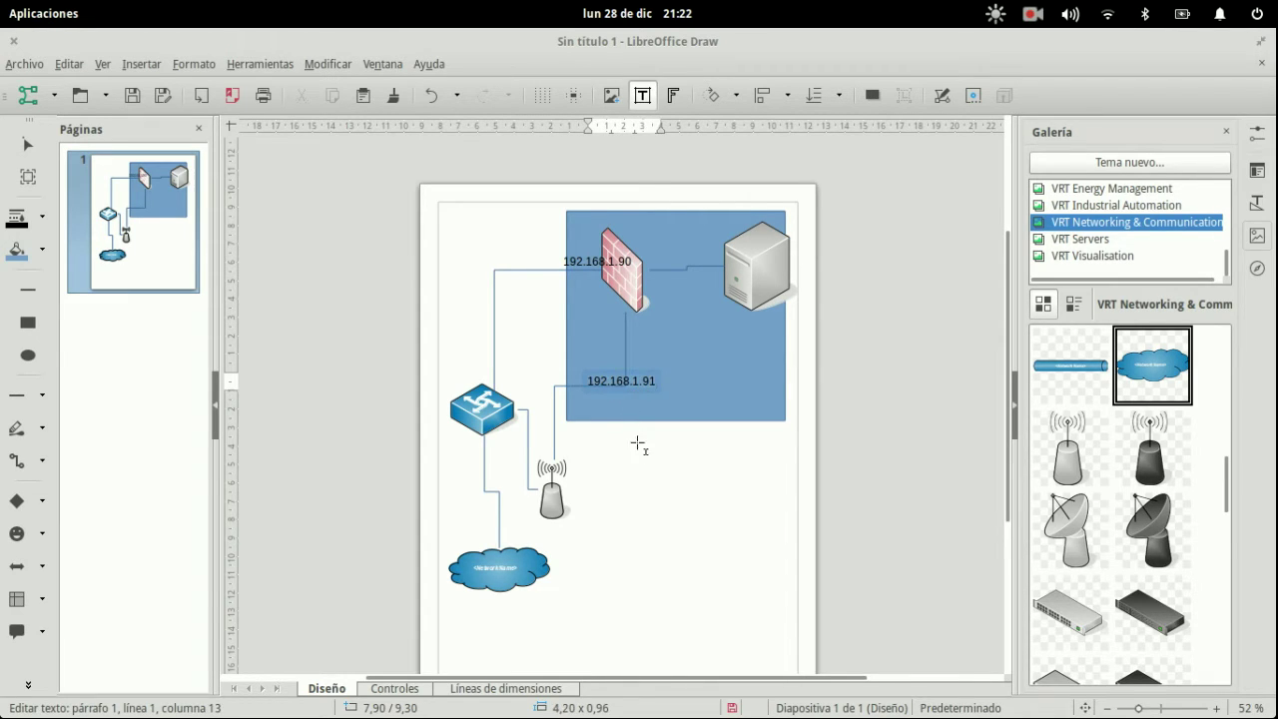
{"action": "key", "text": "Escape"}
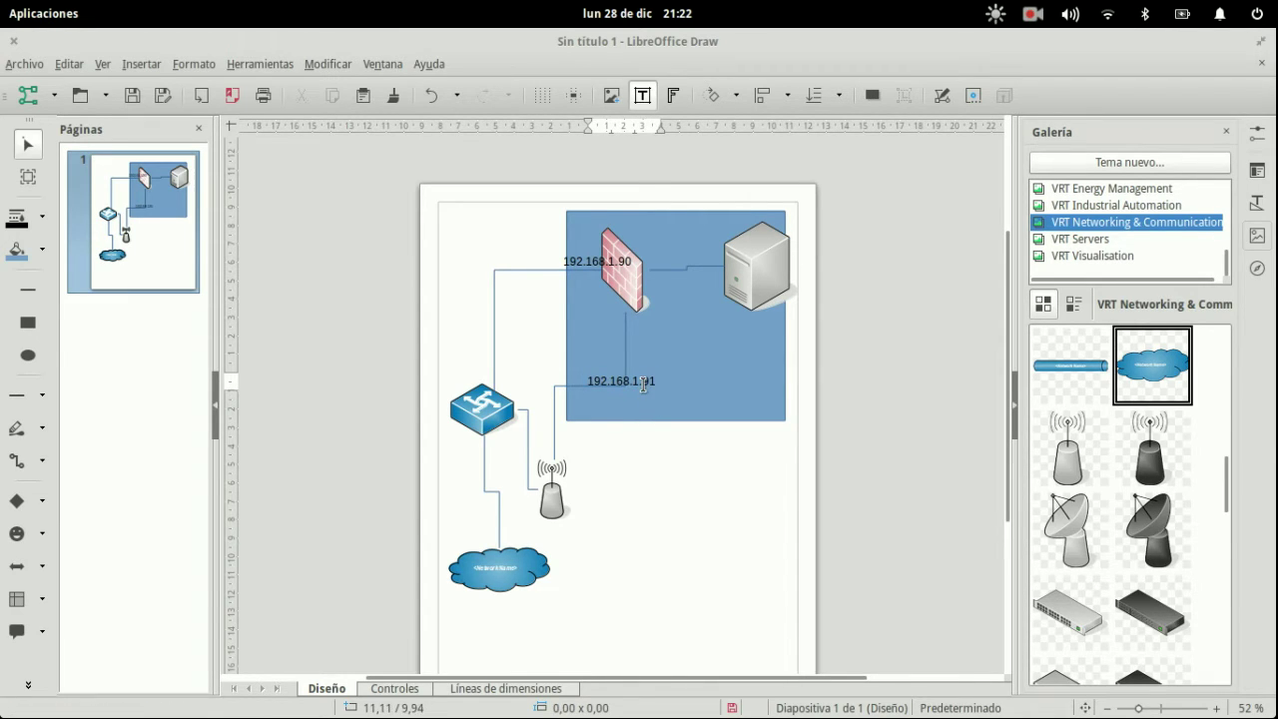
{"action": "left_click_drag", "start_coordinate": [645, 382], "coordinate": [623, 383]}
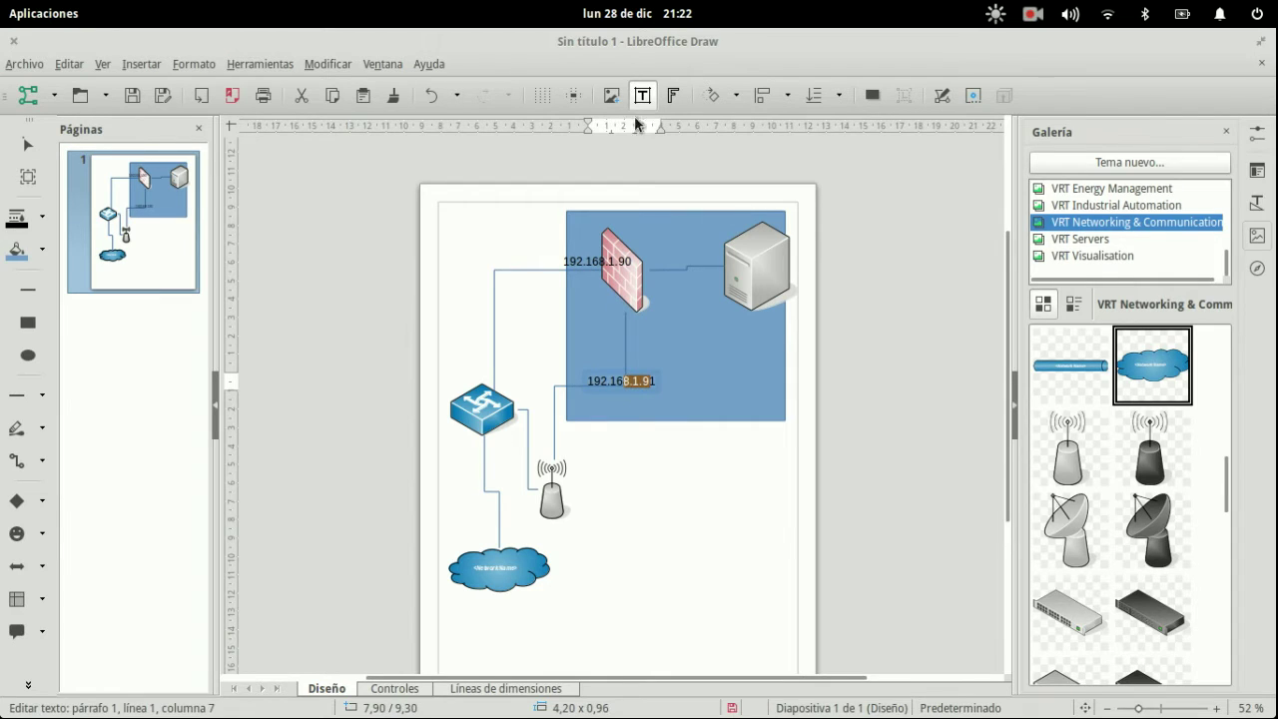
{"action": "left_click", "coordinate": [672, 242]}
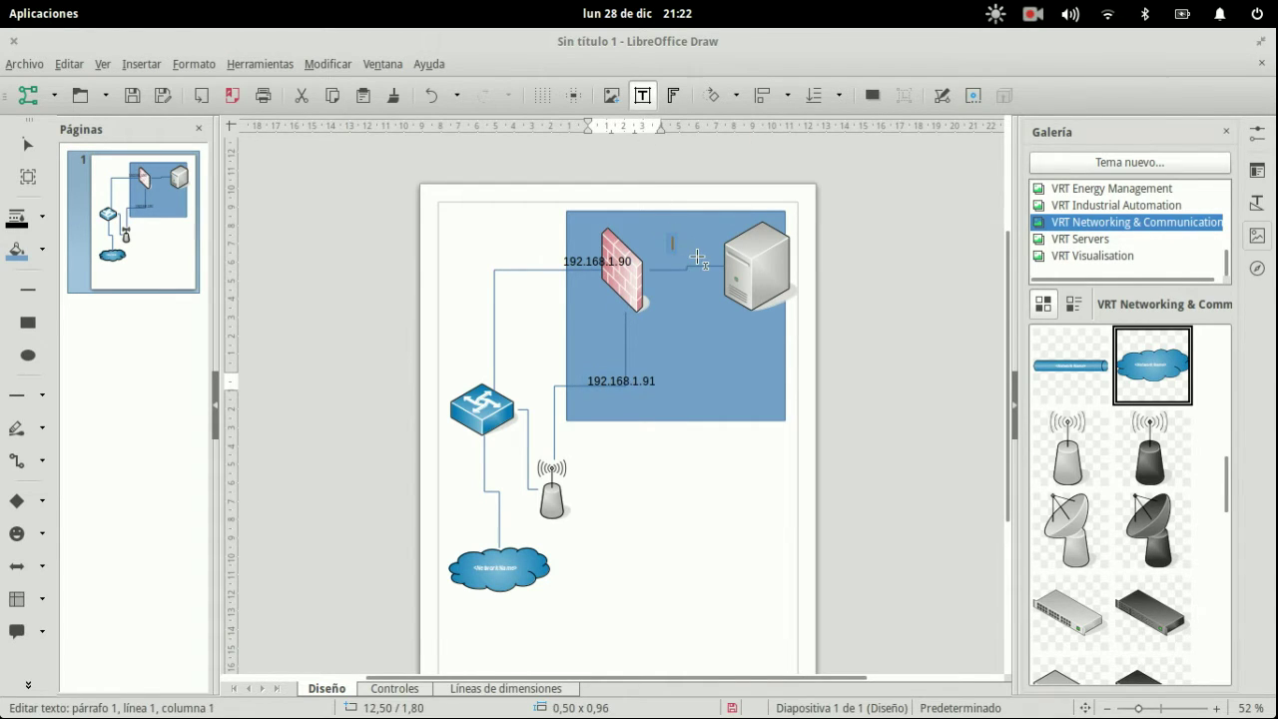
{"action": "type", "text": "192.168."}
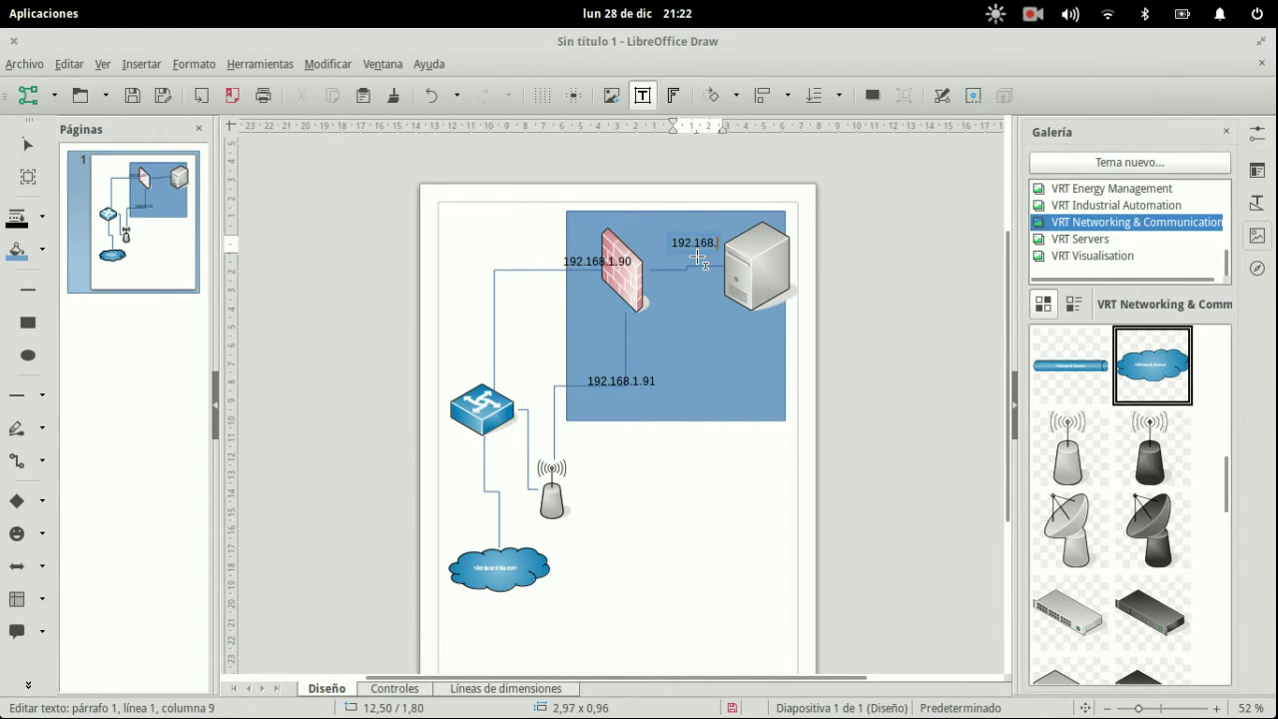
{"action": "type", "text": "252."}
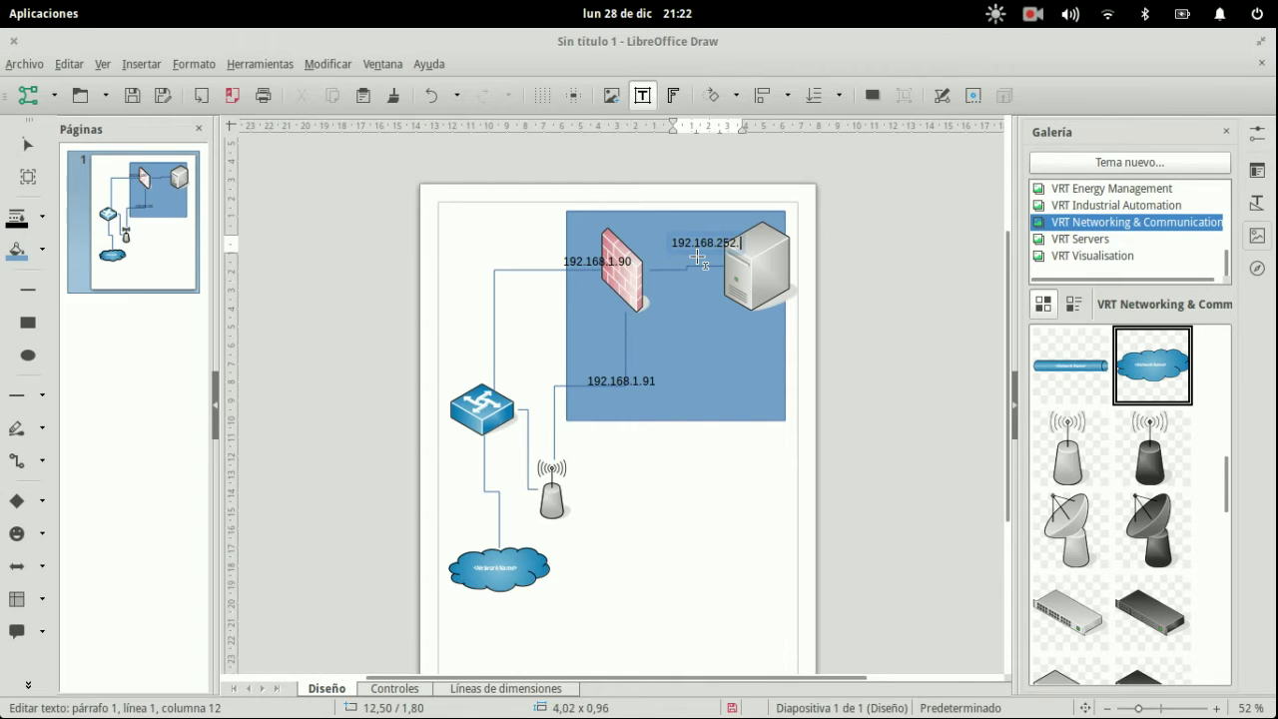
{"action": "type", "text": "0/24"}
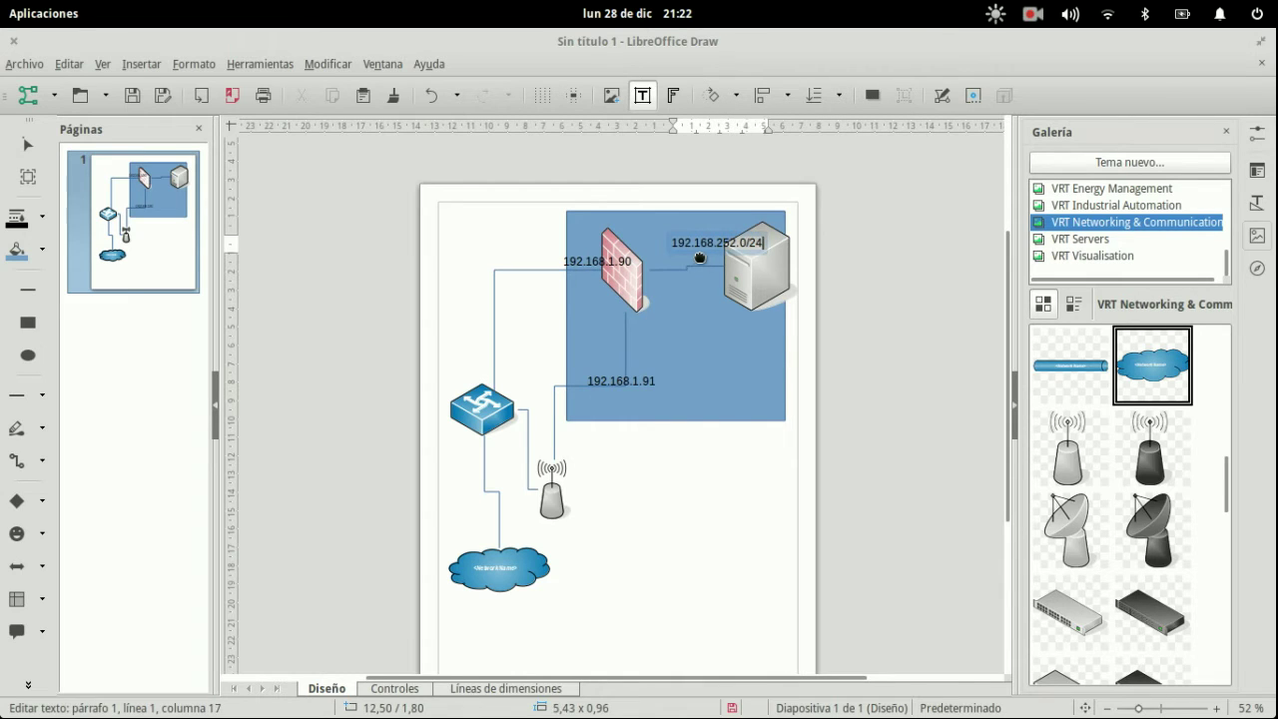
{"action": "left_click", "coordinate": [825, 346]}
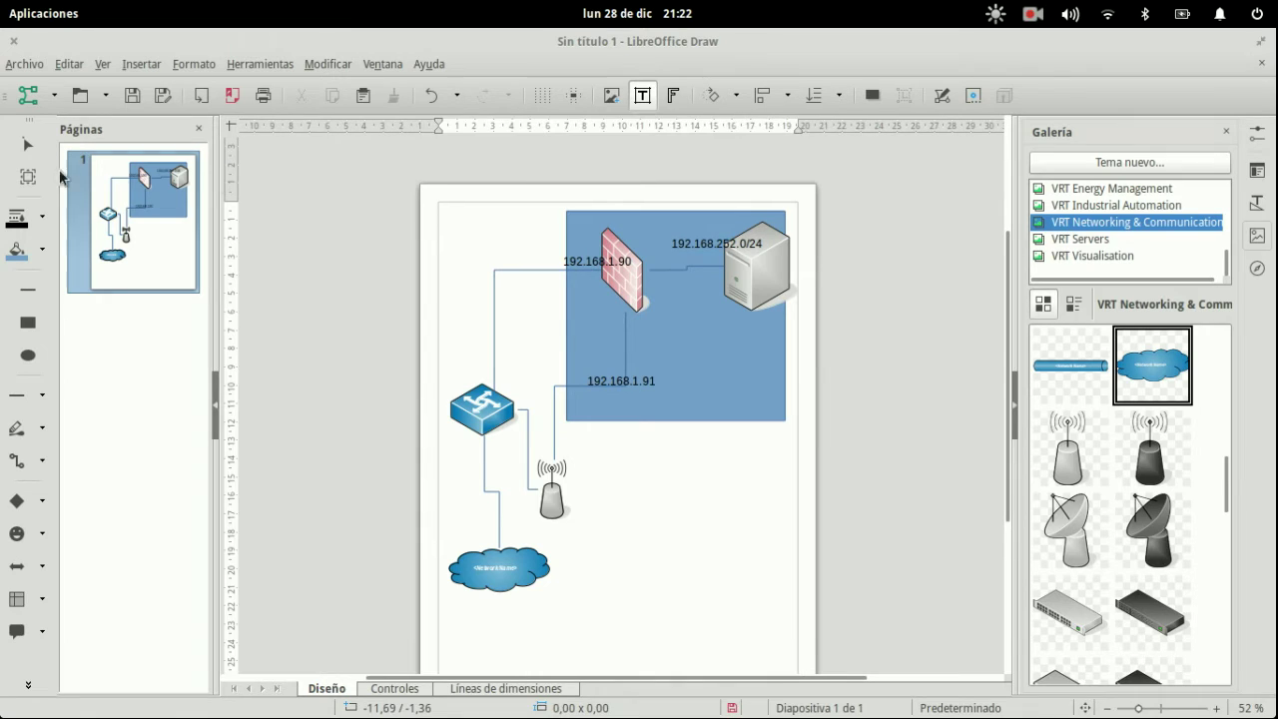
- Shift the 192.168.252.0/24 label left and move the 192.168.1.90 and 192.168.1.91 labels beside the firewall
{"action": "double_click", "coordinate": [717, 244]}
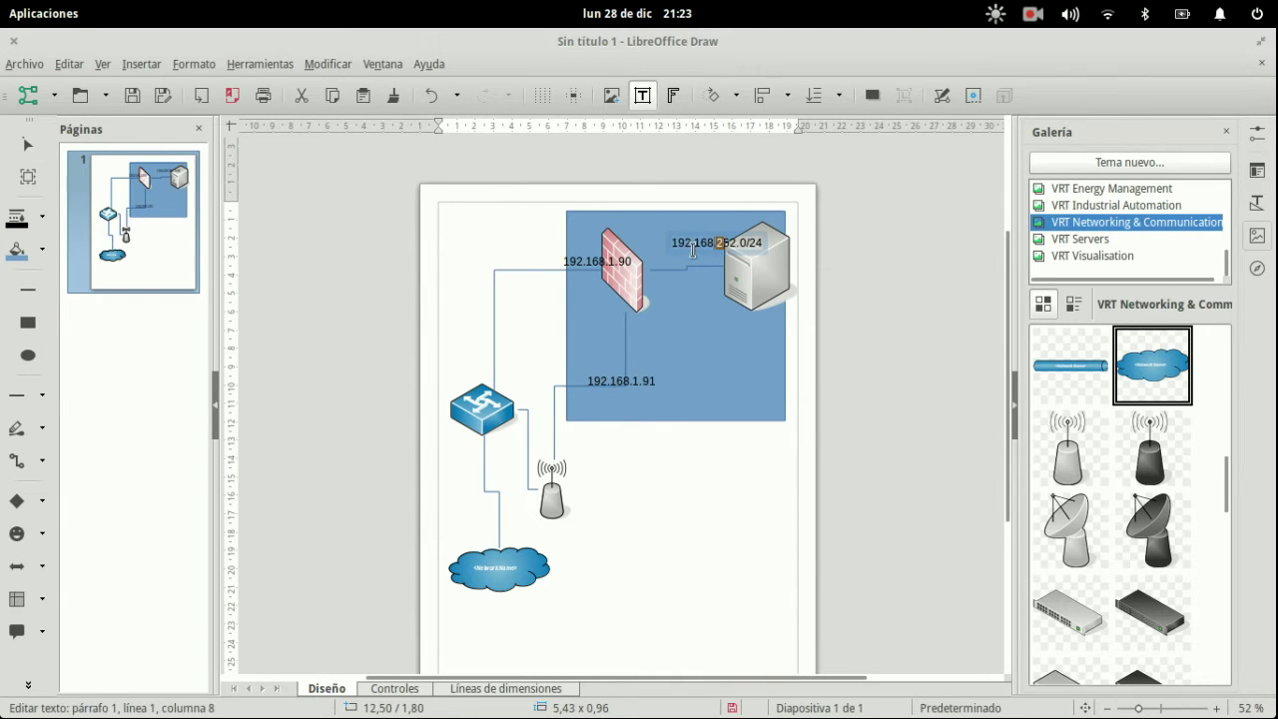
{"action": "left_click_drag", "start_coordinate": [690, 253], "coordinate": [657, 254]}
{"action": "left_click", "coordinate": [597, 263]}
{"action": "key", "text": "Escape"}
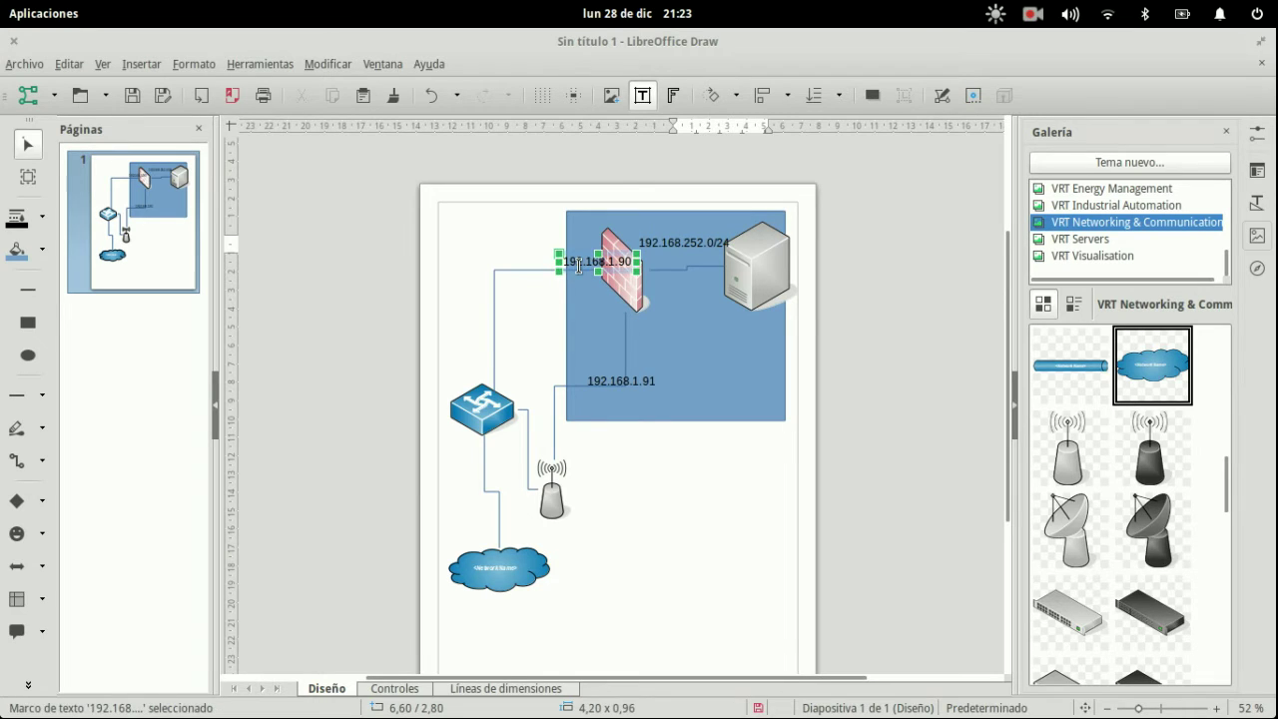
{"action": "left_click_drag", "start_coordinate": [577, 276], "coordinate": [545, 272]}
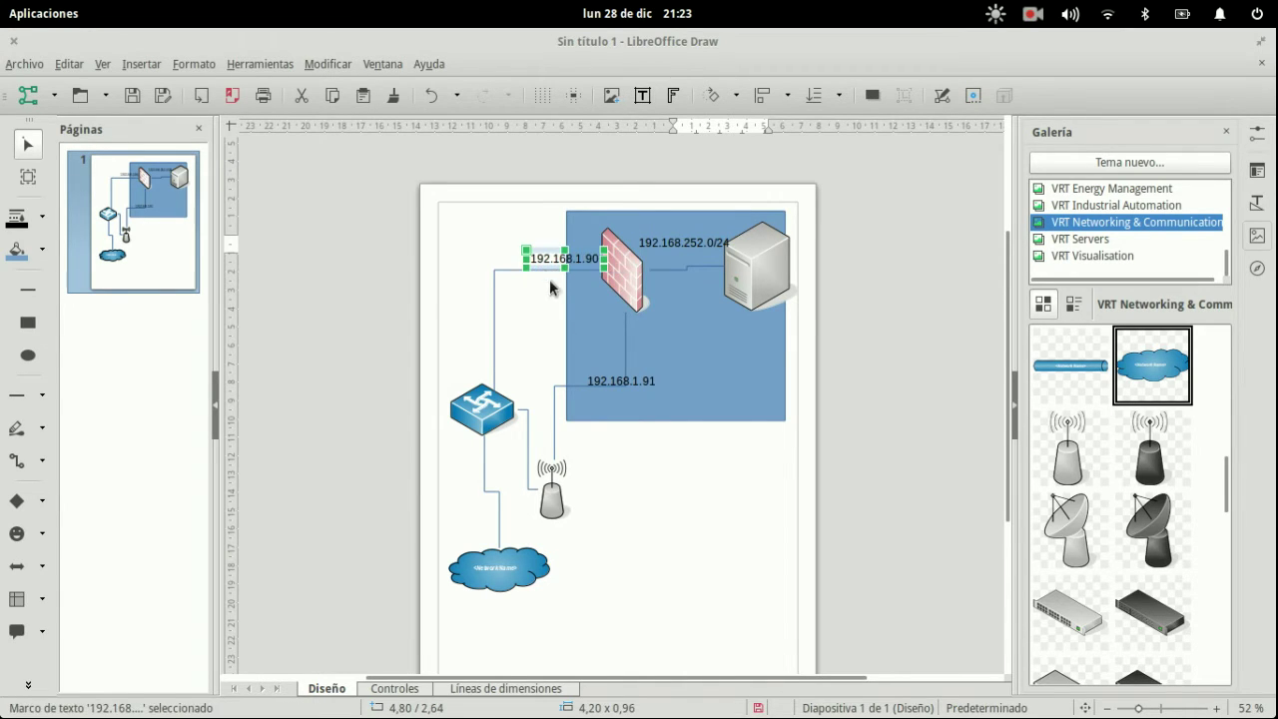
{"action": "left_click", "coordinate": [614, 381]}
{"action": "left_click_drag", "start_coordinate": [650, 390], "coordinate": [617, 349]}
{"action": "left_click", "coordinate": [673, 508]}
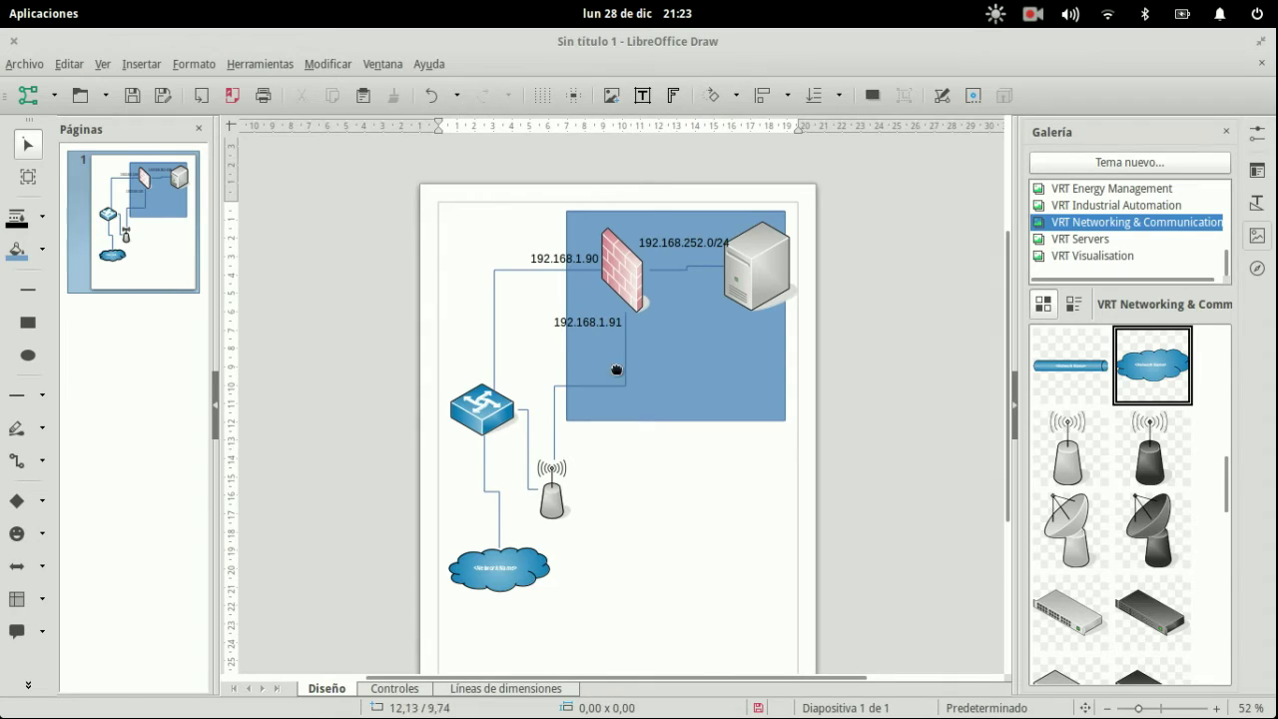
{"action": "mouse_move", "coordinate": [1, 1]}
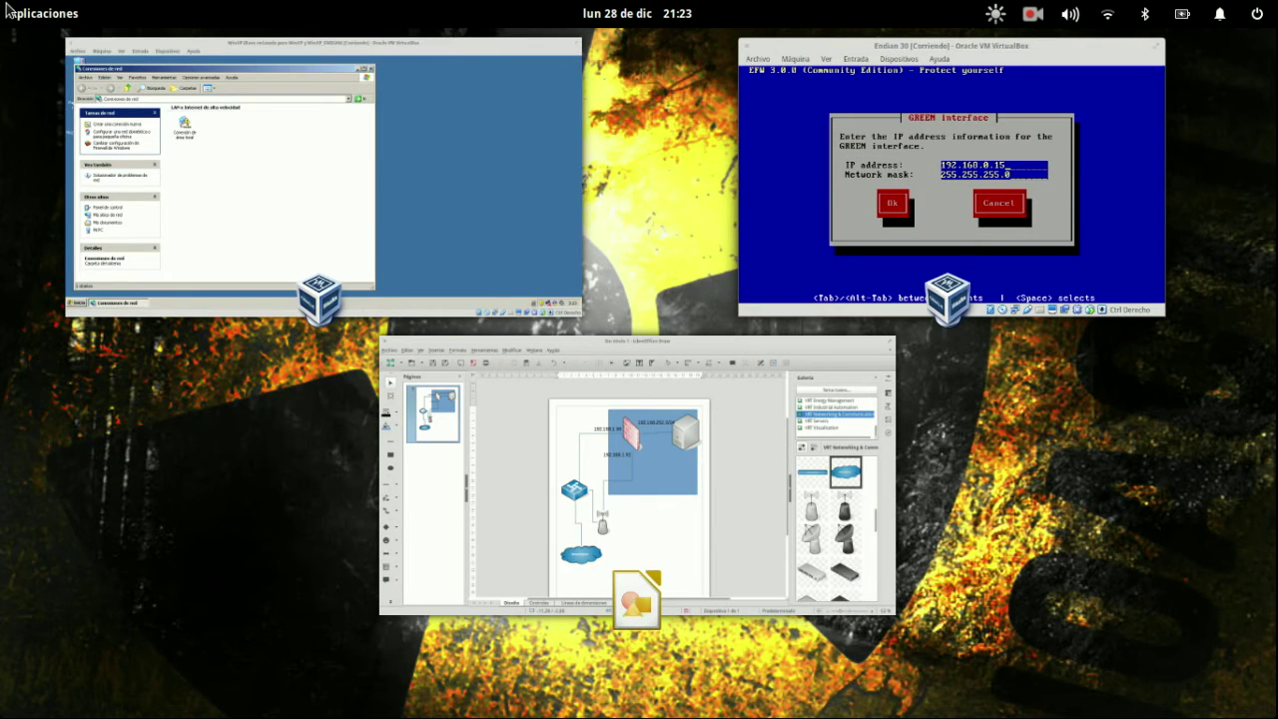
- Change Endian's GREEN address to 192.168.252.1 with mask 255.255.255.0, confirm, then switch to WinXP
{"action": "left_click", "coordinate": [899, 236]}
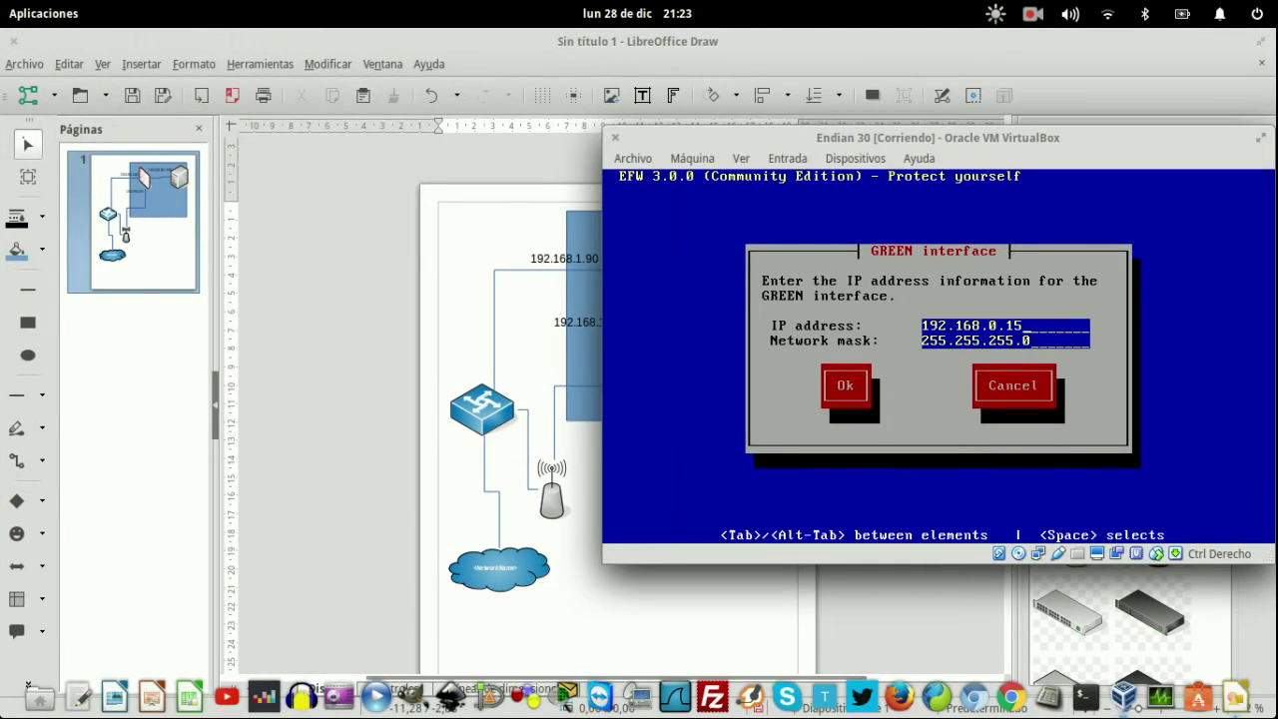
{"action": "key", "text": "BackSpace"}
{"action": "key", "text": "BackSpace"}
{"action": "key", "text": "BackSpace"}
{"action": "key", "text": "BackSpace"}
{"action": "type", "text": "252.1"}
{"action": "key", "text": "Tab"}
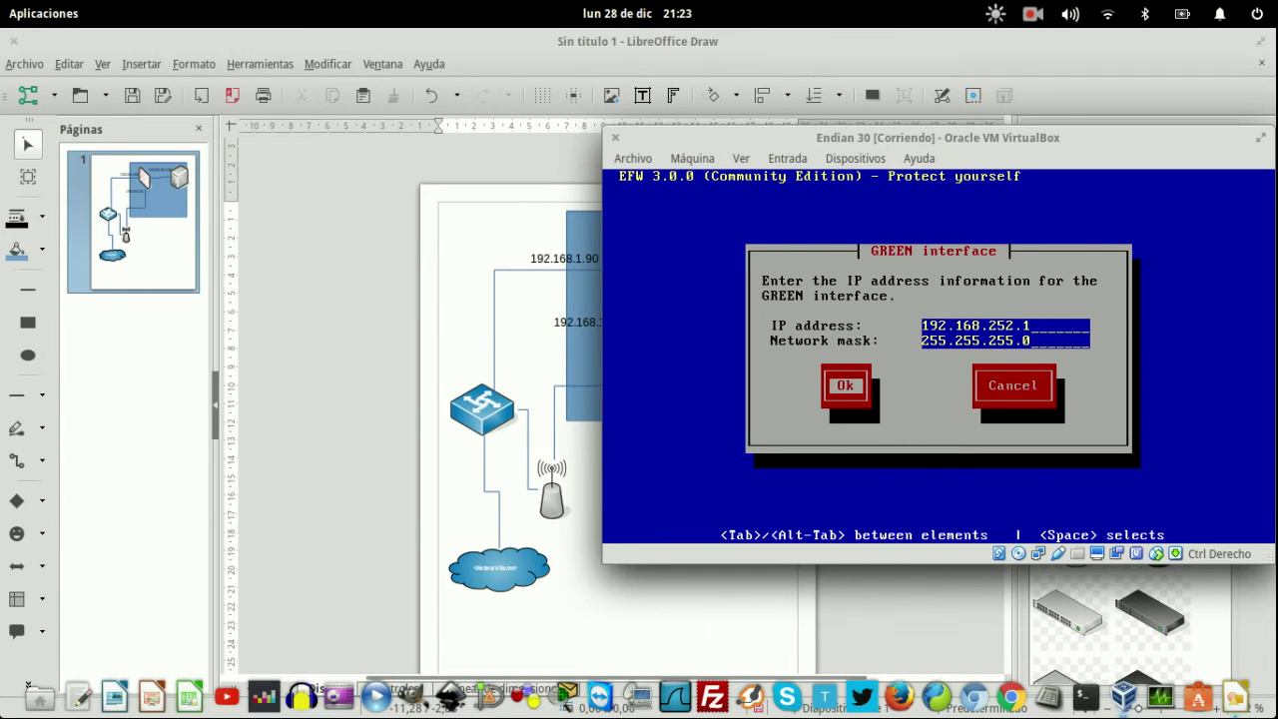
{"action": "key", "text": "Return"}
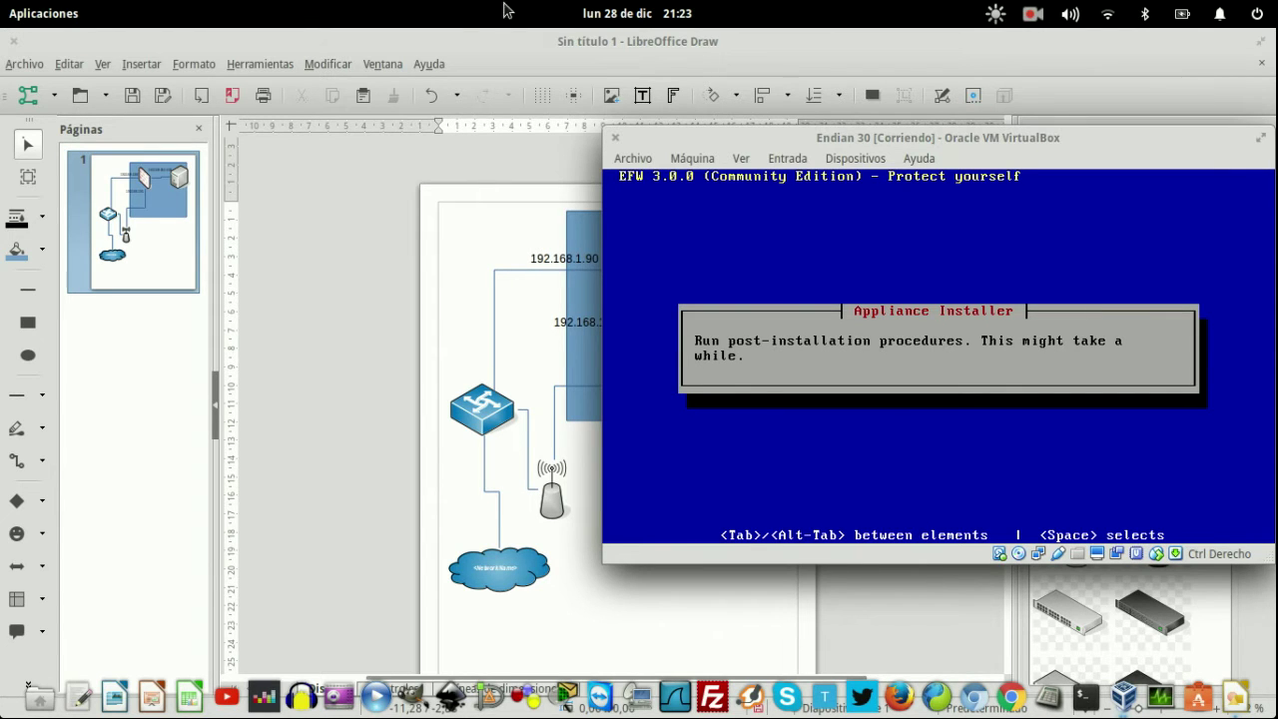
{"action": "mouse_move", "coordinate": [2, 2]}
{"action": "left_click", "coordinate": [331, 174]}
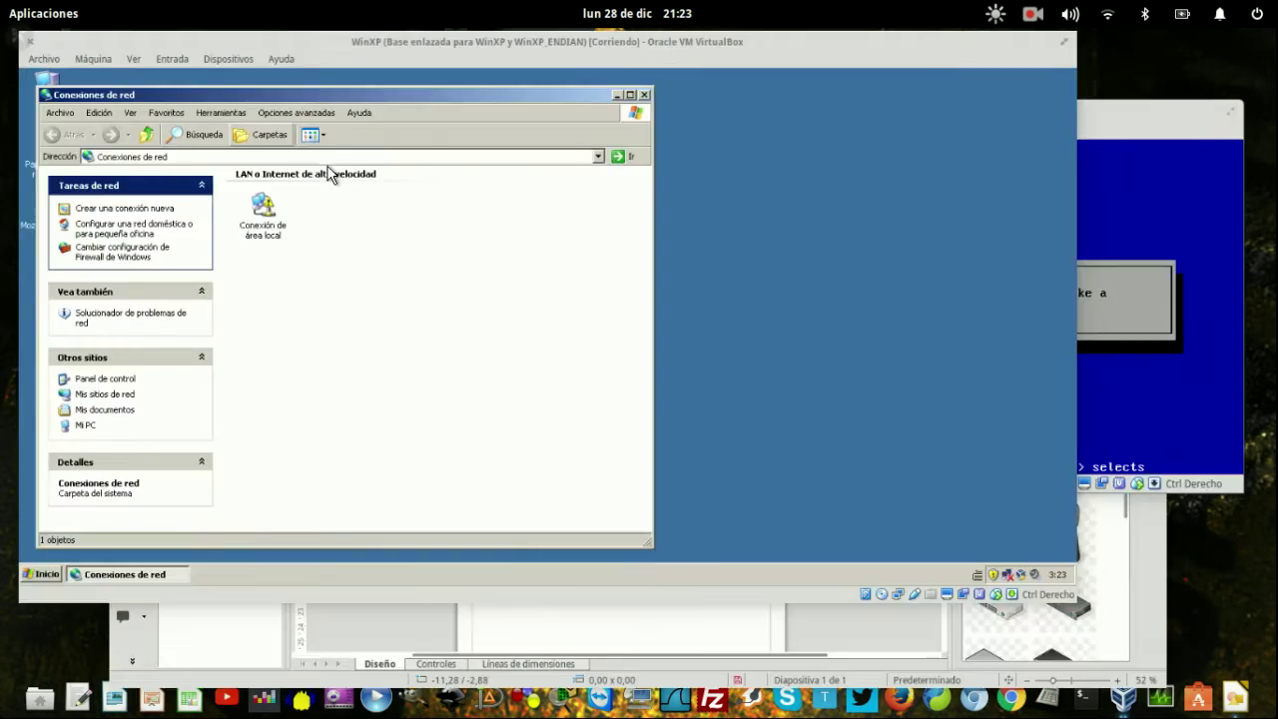
- Open the TCP/IP properties of WinXP's Conexión de área local
{"action": "left_click", "coordinate": [293, 249]}
{"action": "right_click", "coordinate": [291, 253]}
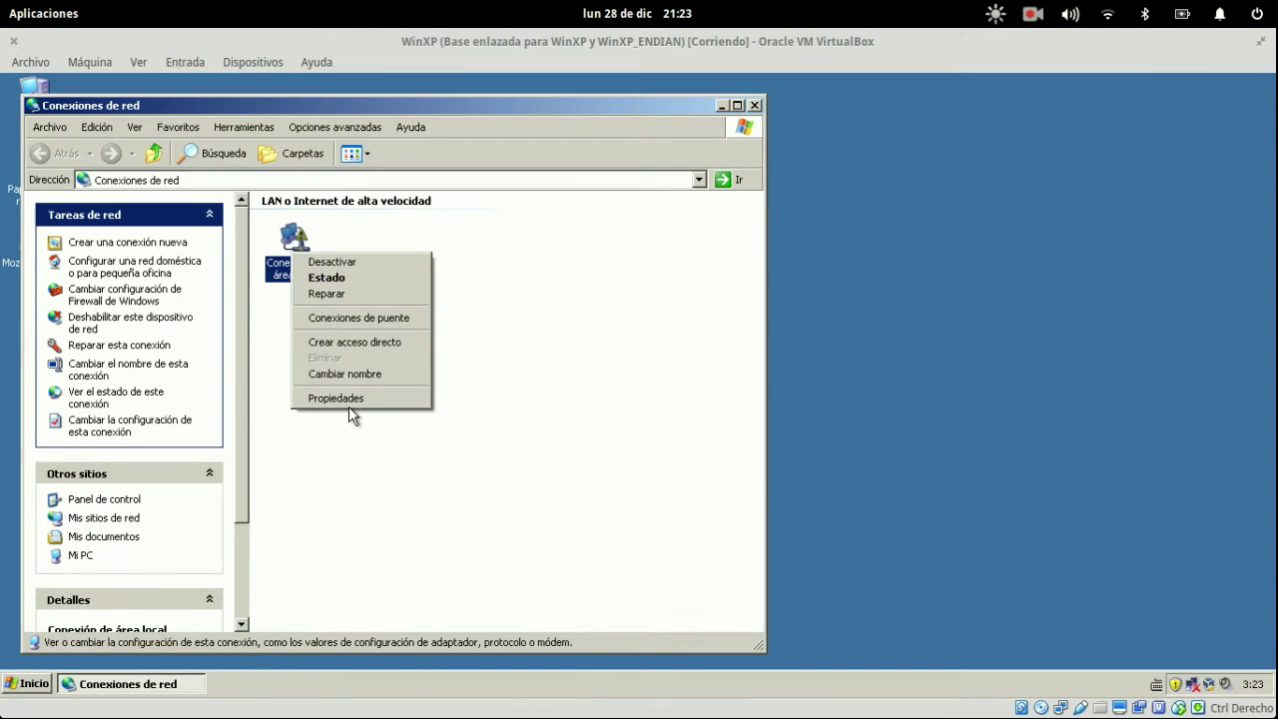
{"action": "left_click", "coordinate": [350, 403]}
{"action": "left_click", "coordinate": [143, 281]}
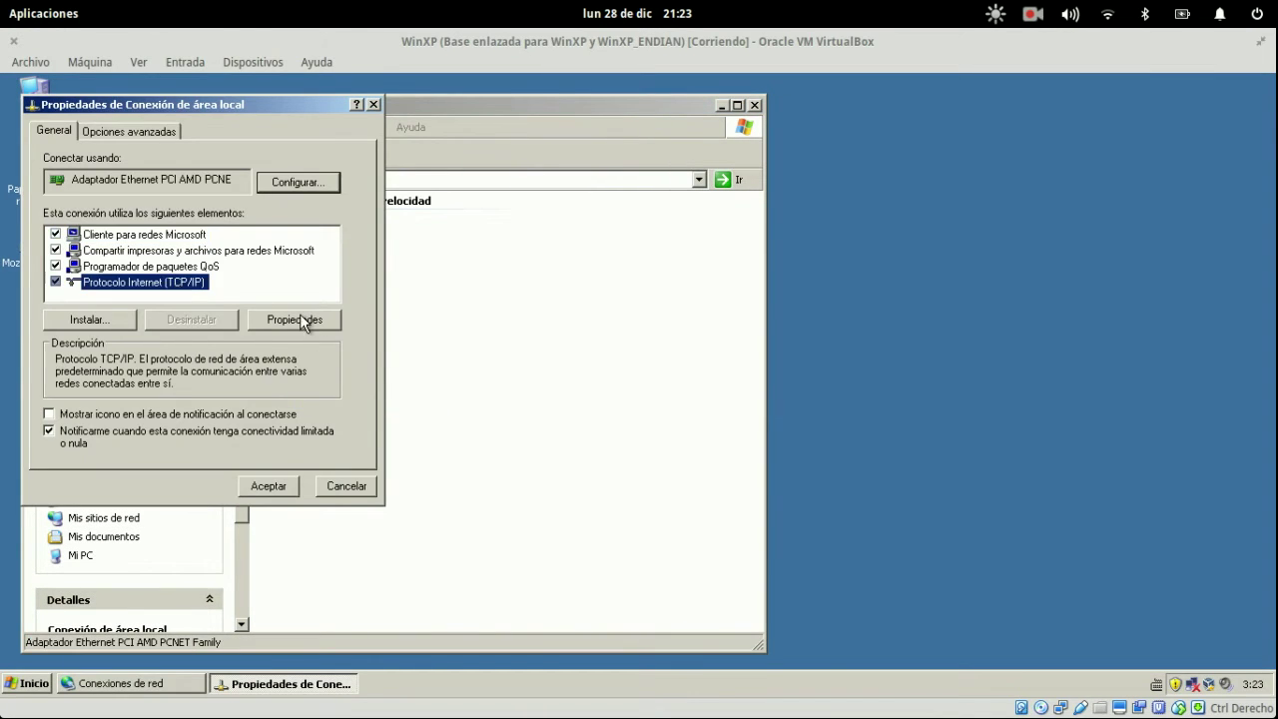
{"action": "left_click", "coordinate": [262, 316]}
- Set static IP 192.168.252.2, mask 255.255.255.0, gateway 192.168.252.1 and a 192.168.252 DNS server
{"action": "left_click", "coordinate": [218, 296]}
{"action": "left_click", "coordinate": [260, 318]}
{"action": "type", "text": "192.168.252.2"}
{"action": "key", "text": "Tab"}
{"action": "key", "text": "Tab"}
{"action": "type", "text": "192 . 168 . 252 . 1"}
{"action": "key", "text": "Tab"}
{"action": "key", "text": "Tab"}
{"action": "type", "text": "192 . 168 . "}
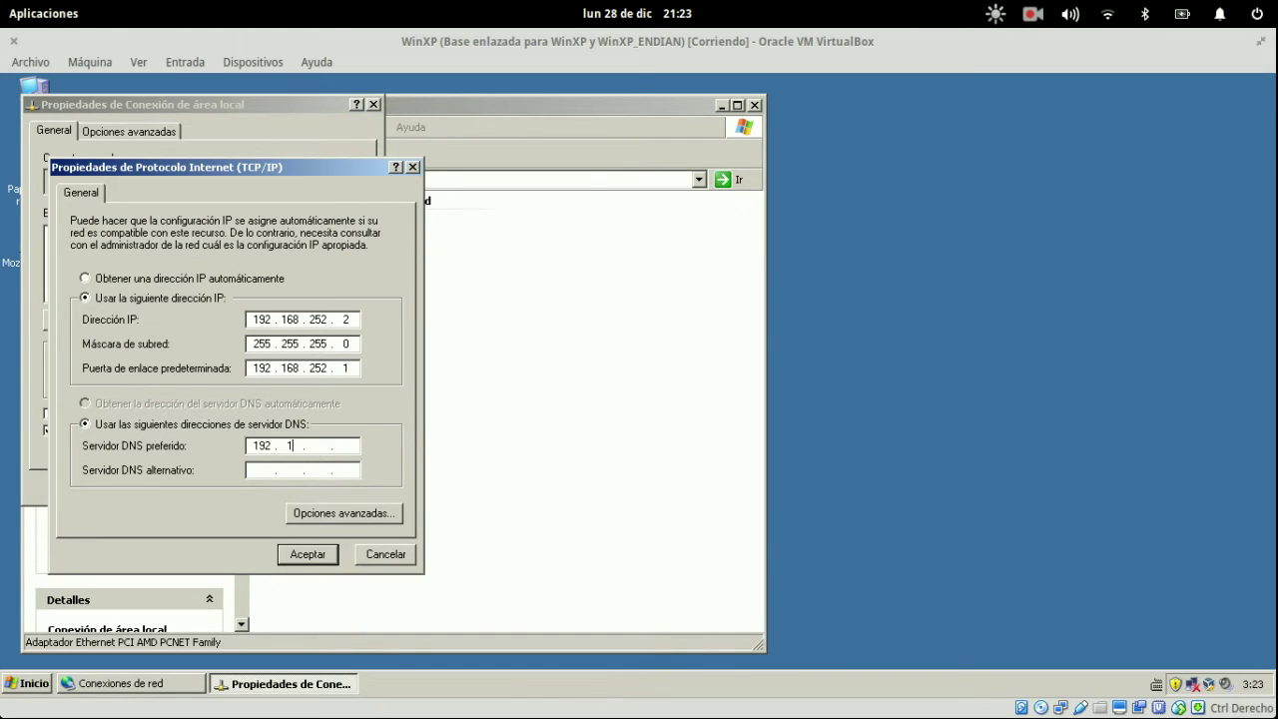
{"action": "type", "text": "252 ."}
{"action": "left_click", "coordinate": [307, 553]}
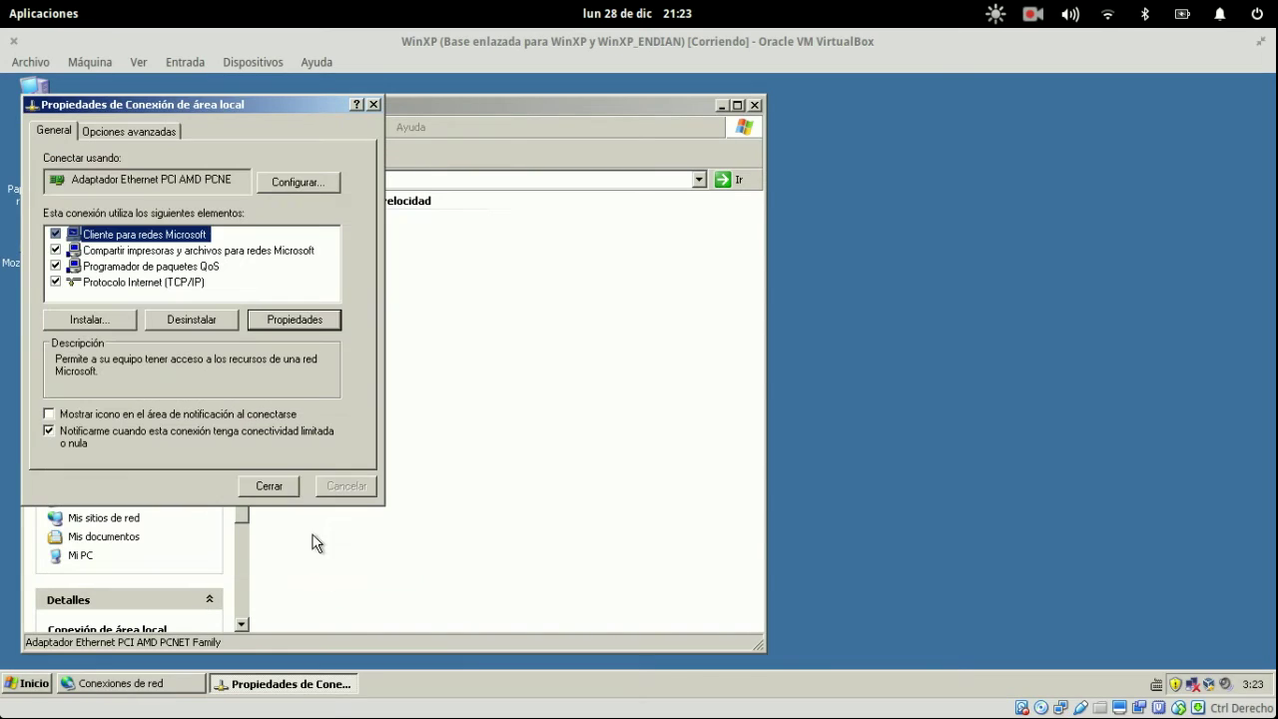
{"action": "key", "text": "Return"}
{"action": "key", "text": "super"}
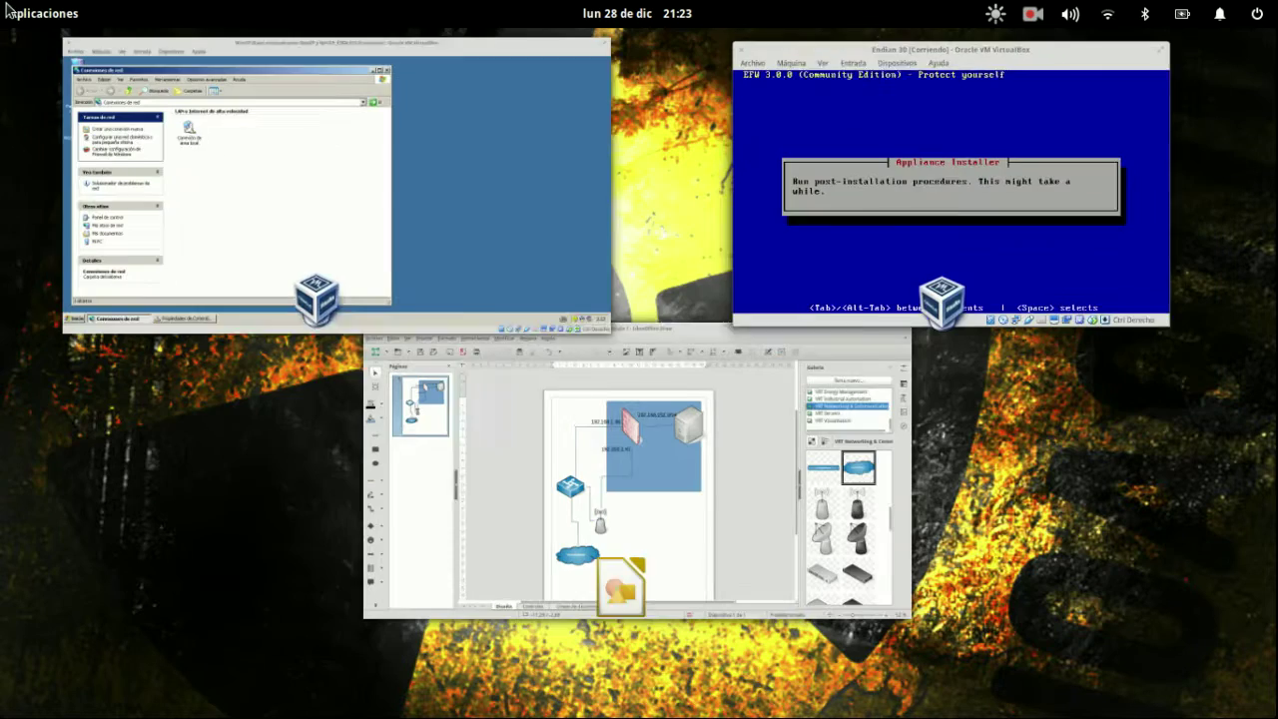
{"action": "left_click", "coordinate": [976, 170]}
{"action": "key", "text": "super"}
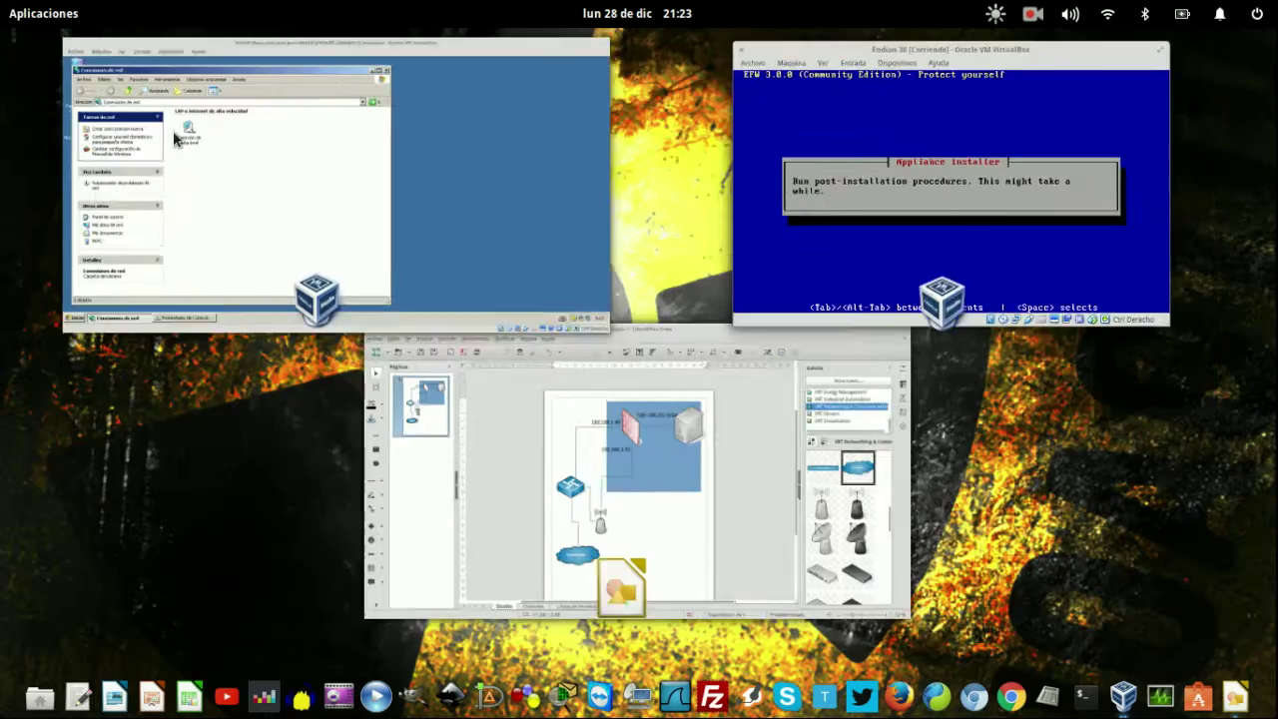
{"action": "left_click", "coordinate": [653, 423]}
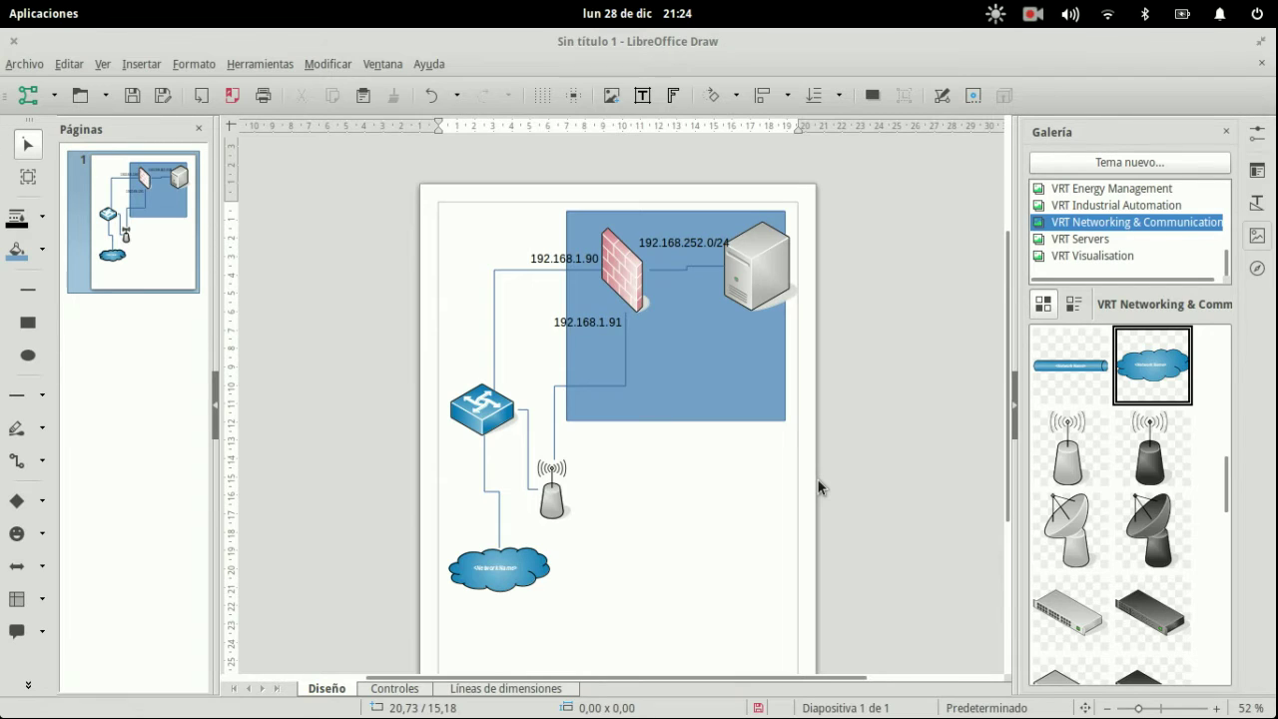
{"action": "mouse_move", "coordinate": [2, 2]}
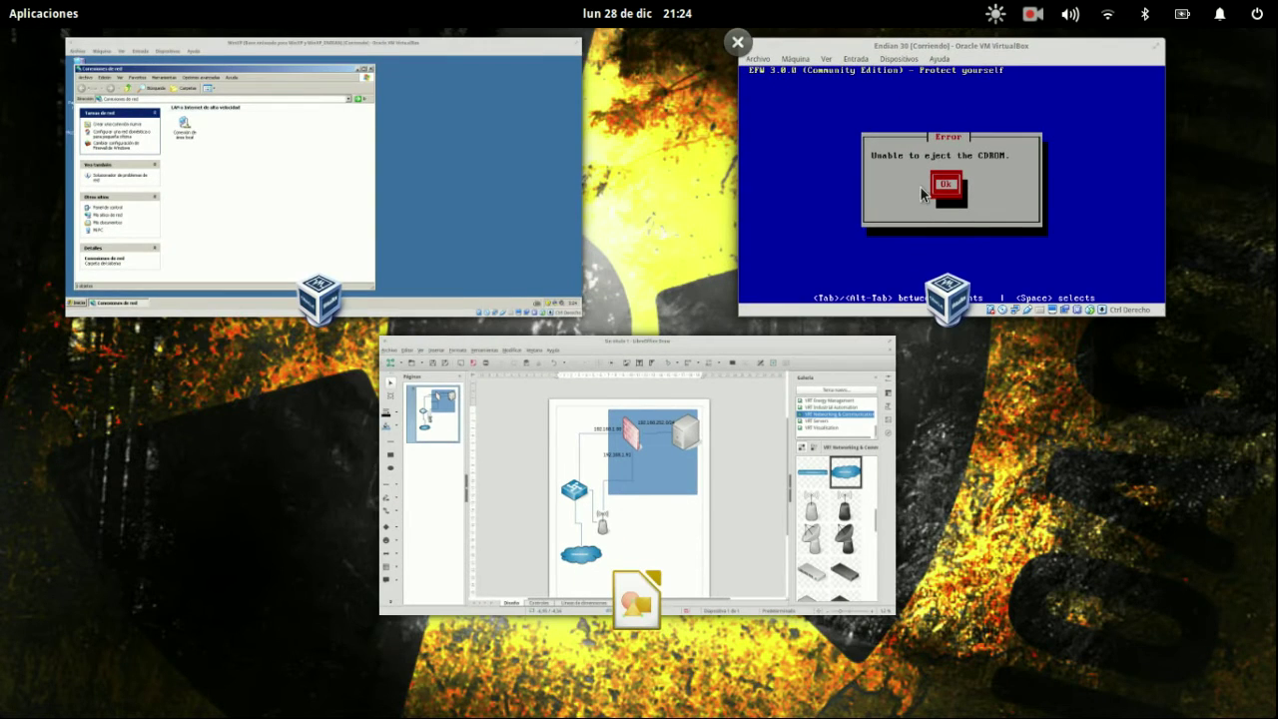
{"action": "left_click", "coordinate": [958, 169]}
- Dismiss the CD-ROM error and completion messages, then remove the installer disc from the optical drive
{"action": "key", "text": "Return"}
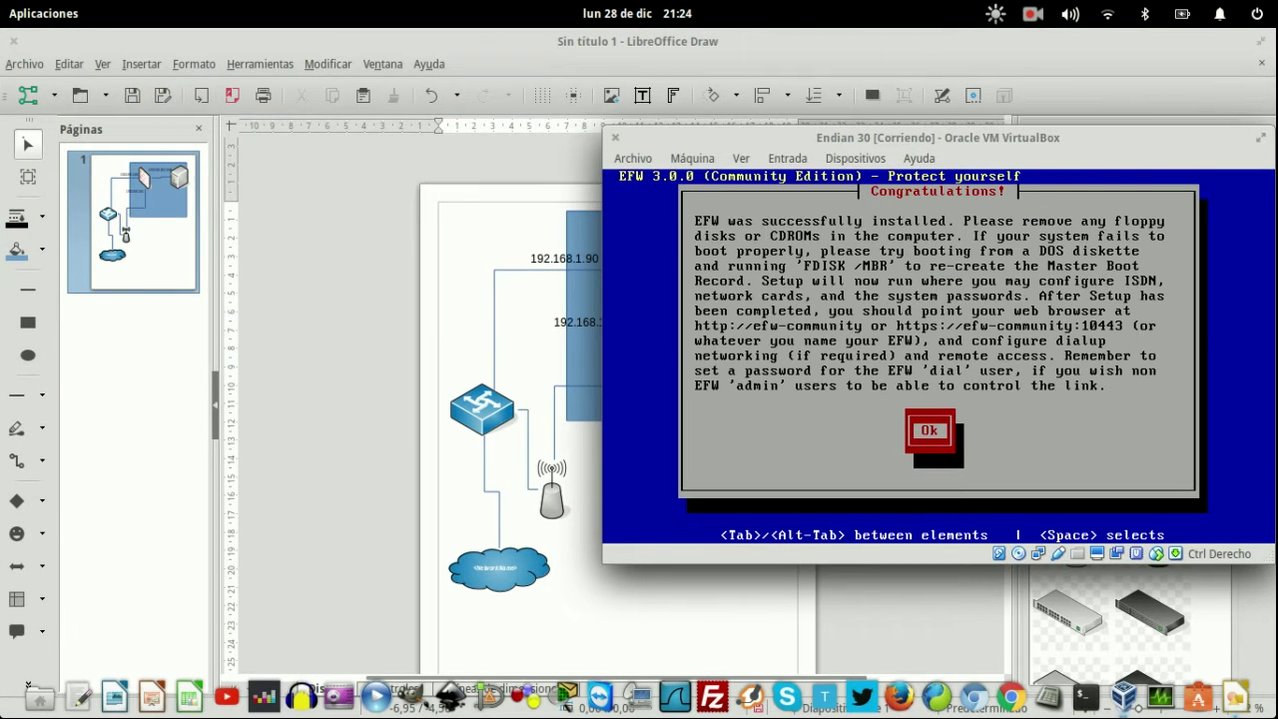
{"action": "key", "text": "Return"}
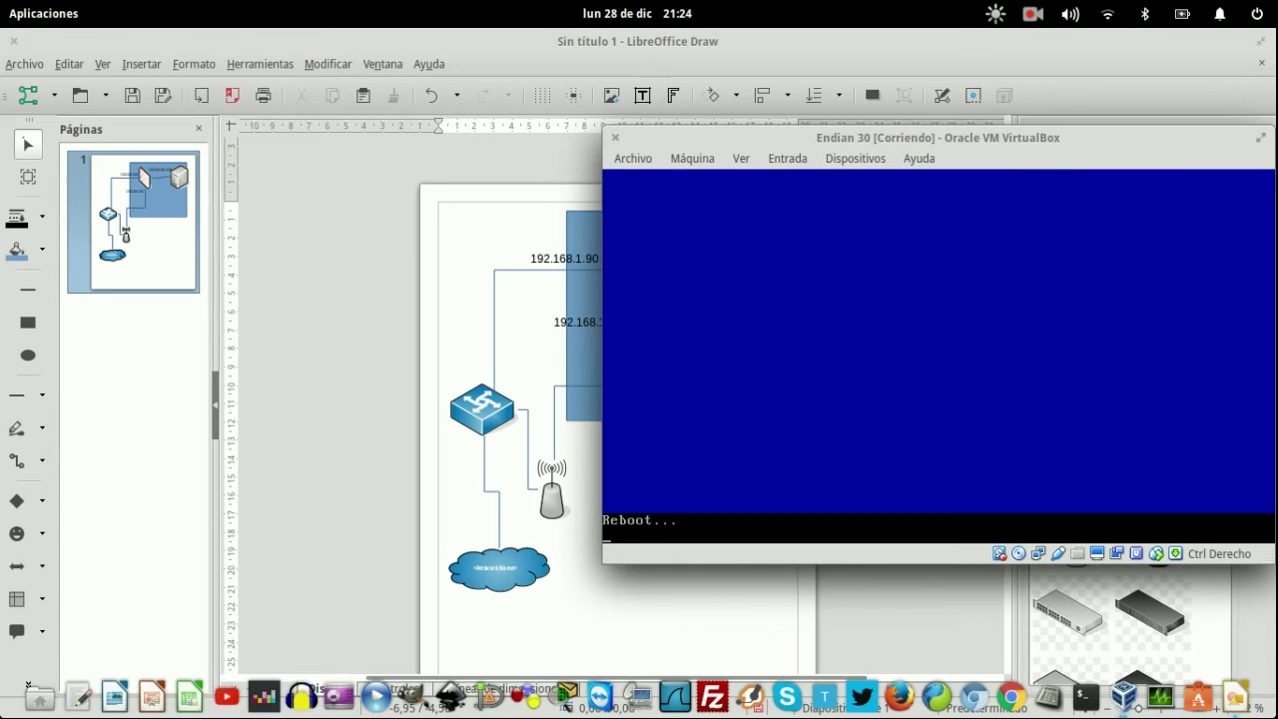
{"action": "left_click", "coordinate": [633, 158]}
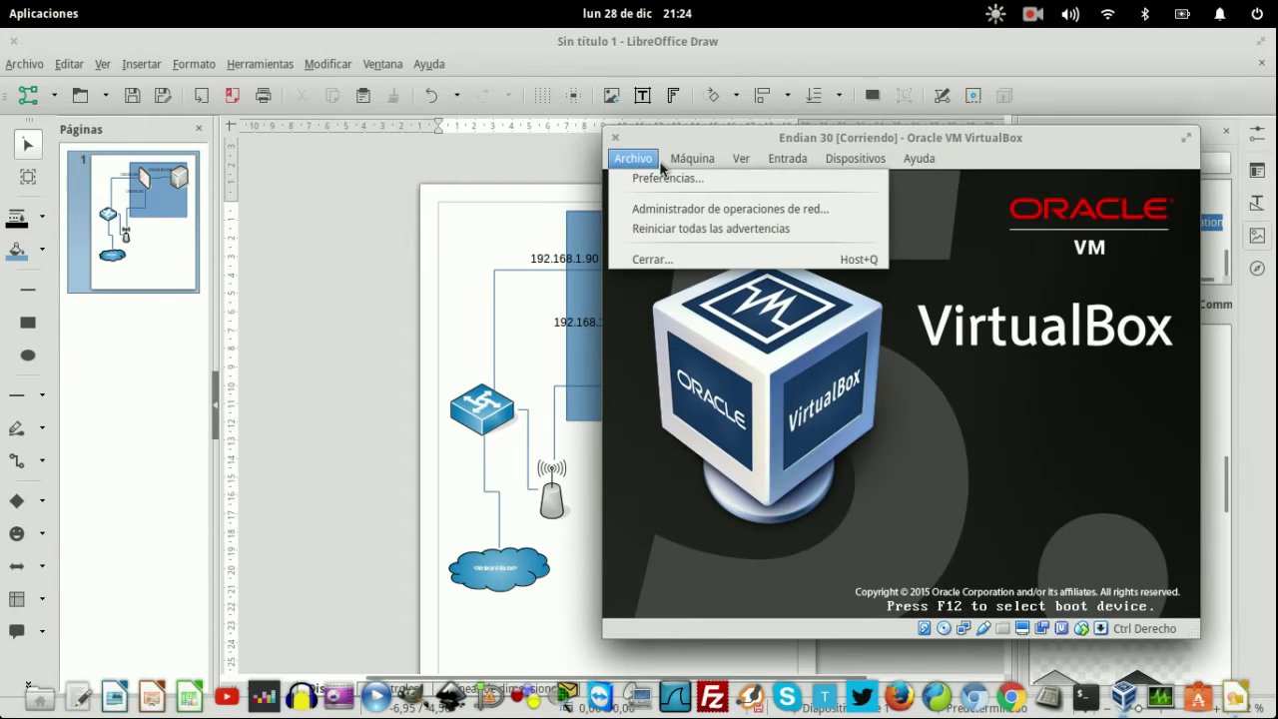
{"action": "mouse_move", "coordinate": [711, 158]}
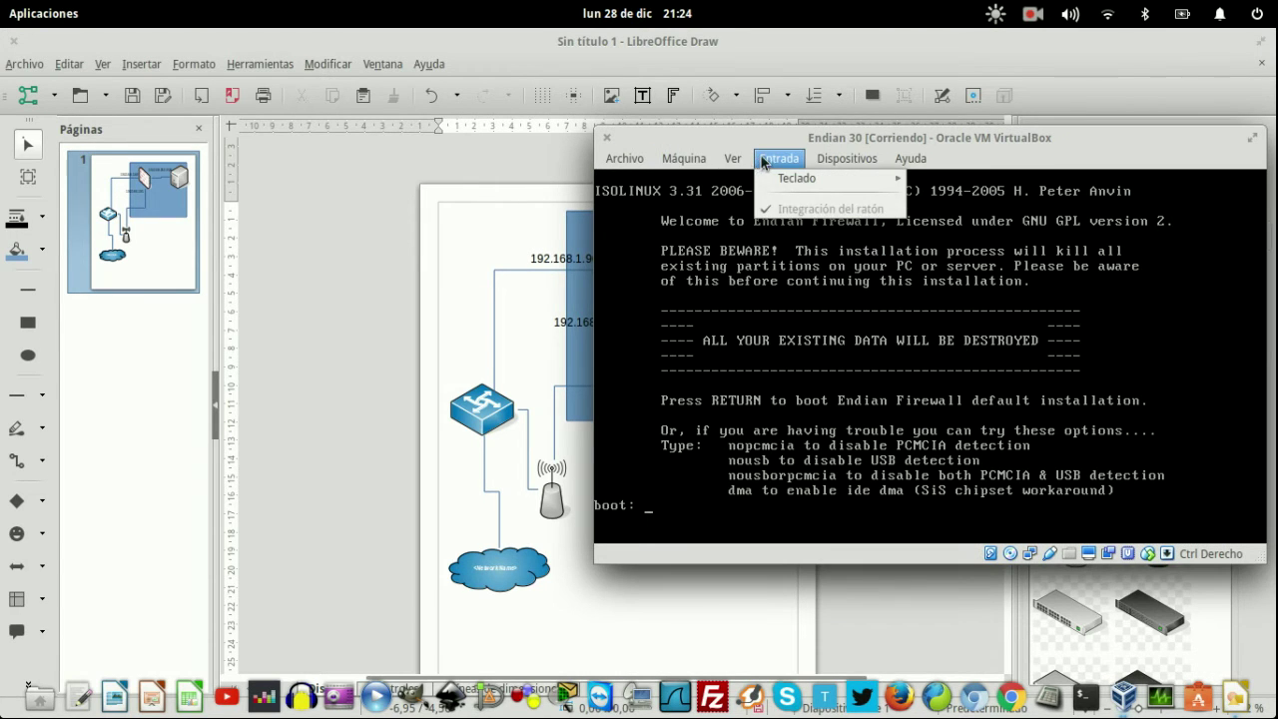
{"action": "mouse_move", "coordinate": [846, 157]}
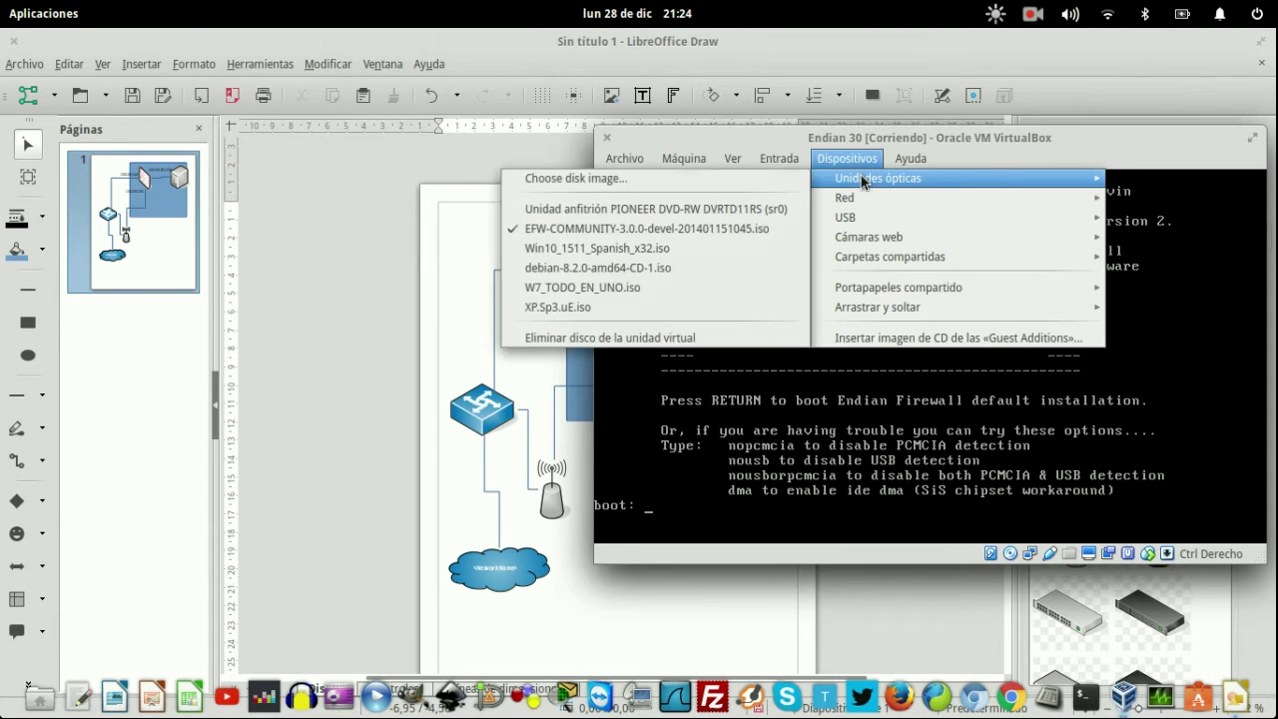
{"action": "left_click", "coordinate": [639, 338]}
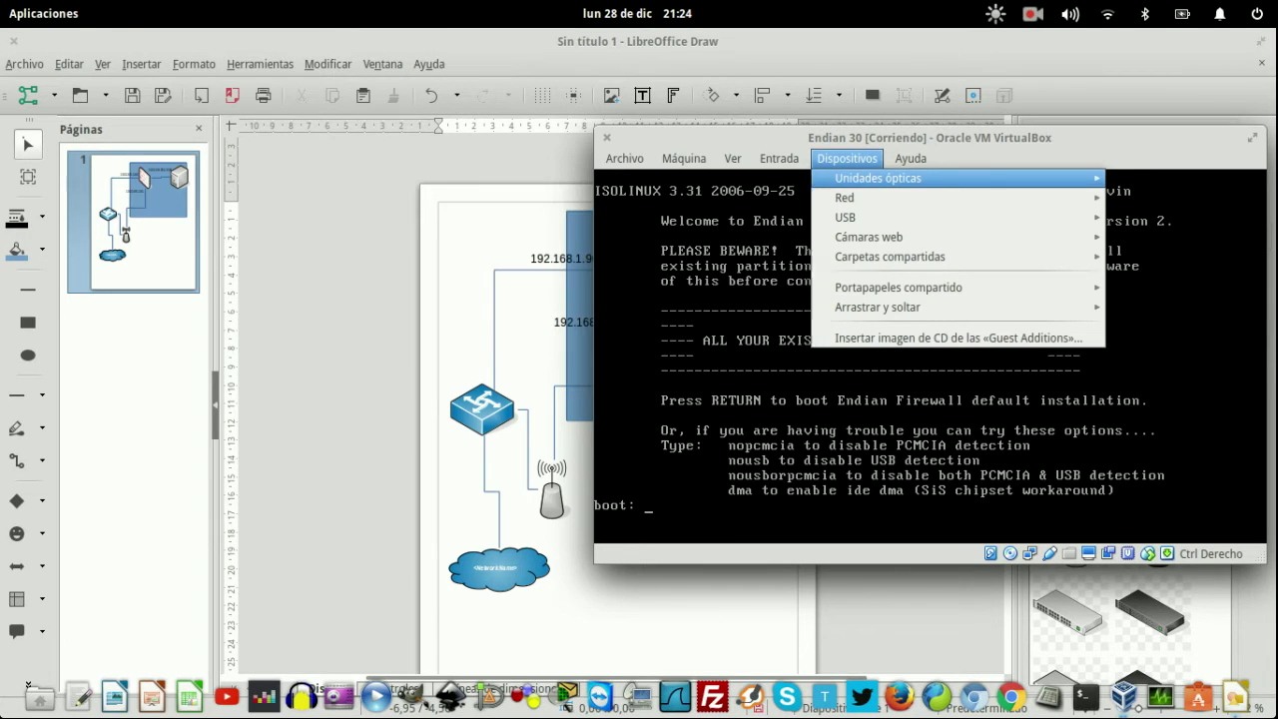
- Restart the Endian virtual machine via Máquina > Reiniciar and confirm, then return to LibreOffice Draw
{"action": "left_click", "coordinate": [683, 161]}
{"action": "left_click", "coordinate": [702, 279]}
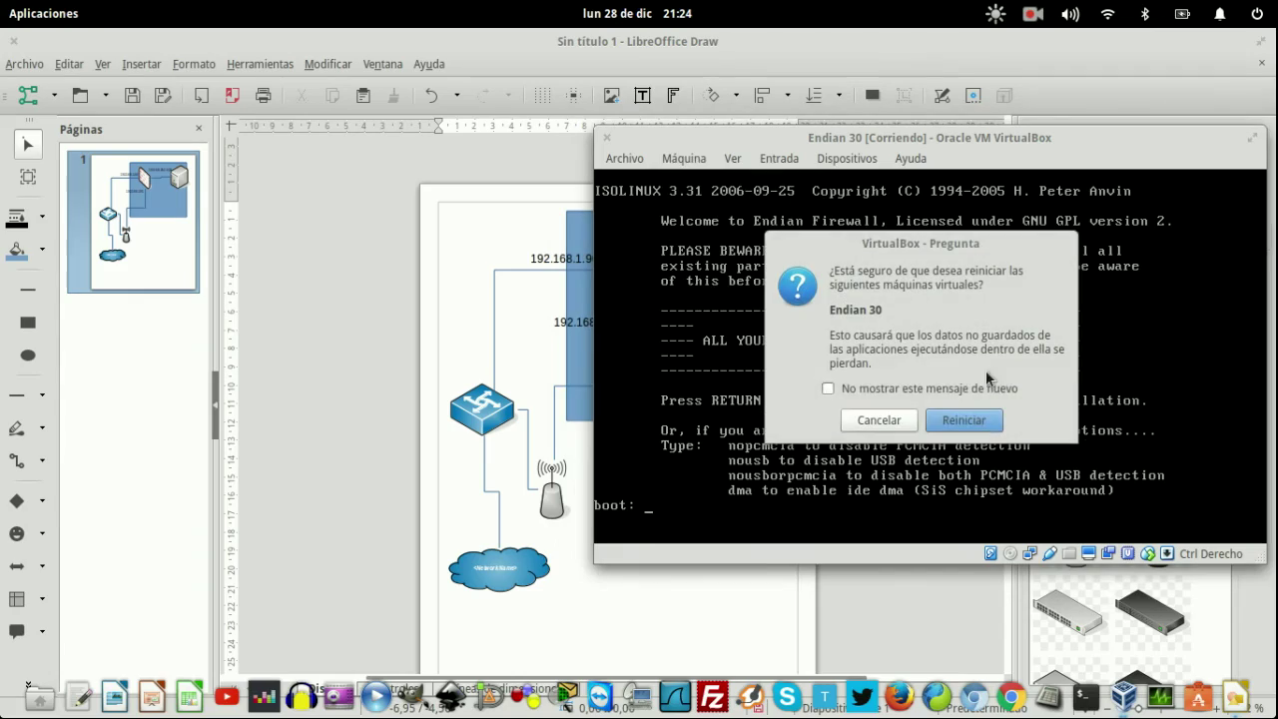
{"action": "left_click", "coordinate": [956, 420]}
{"action": "mouse_move", "coordinate": [2, 2]}
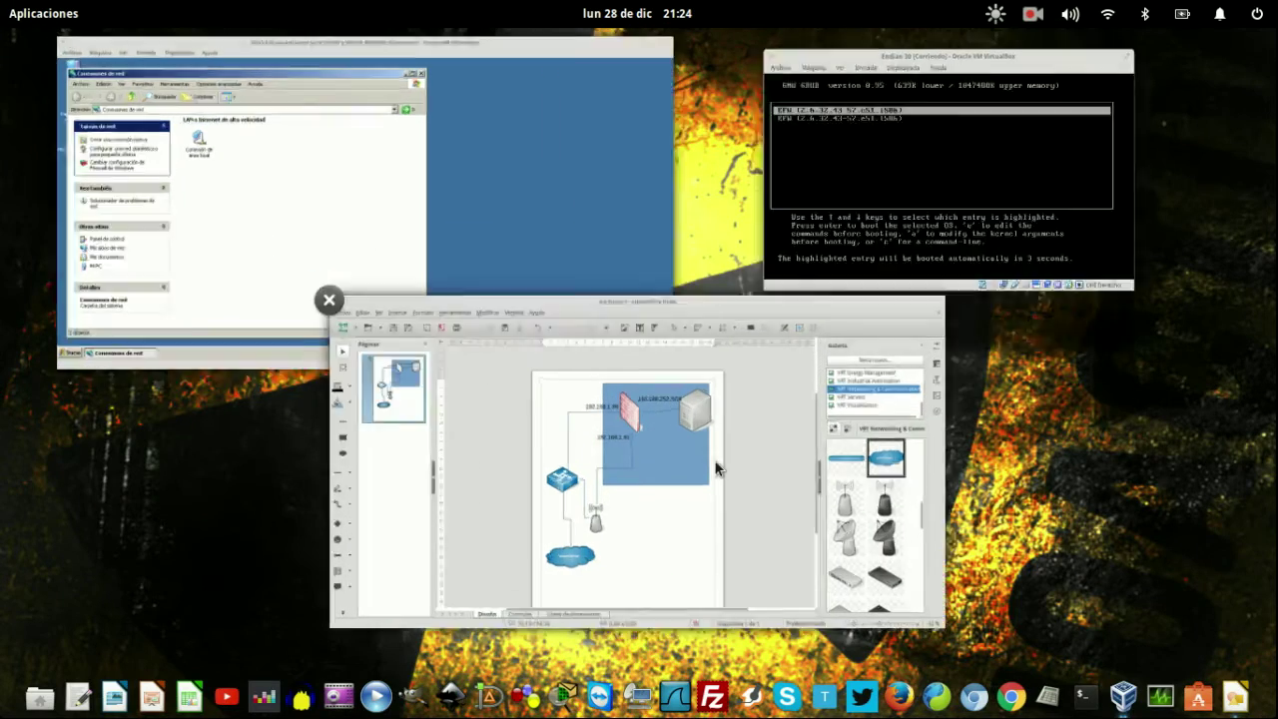
{"action": "left_click", "coordinate": [714, 459]}
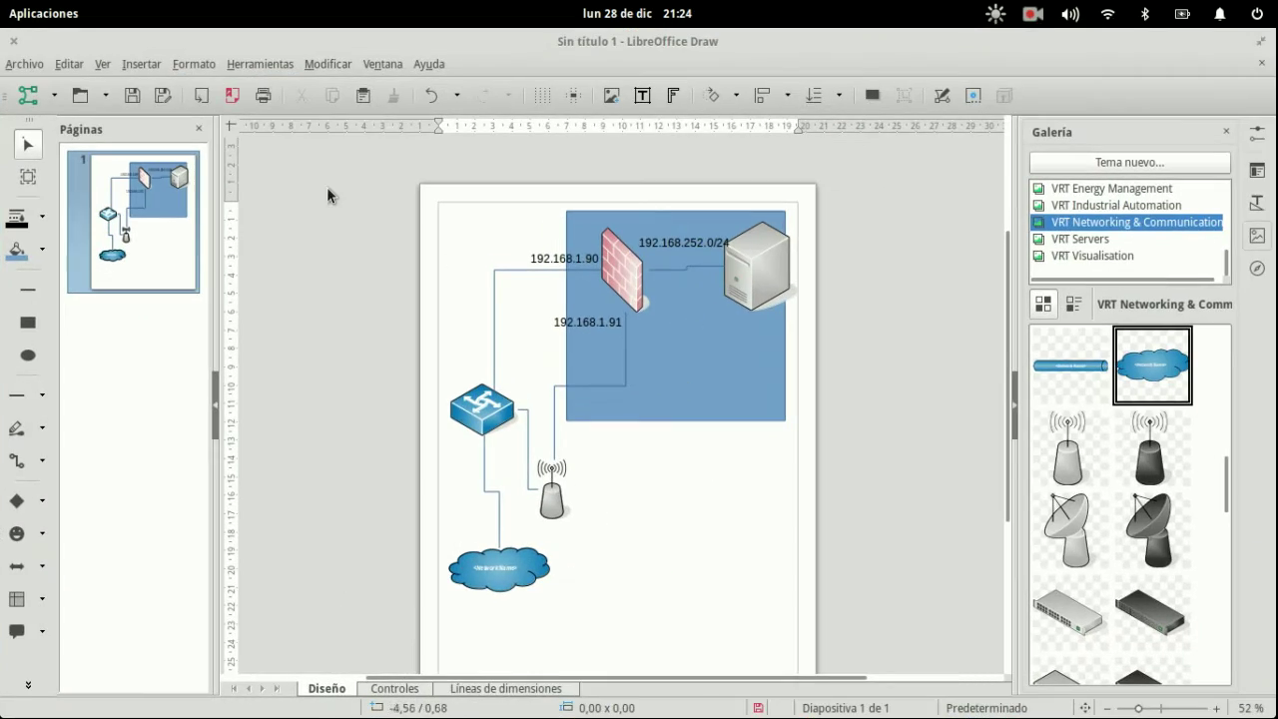
{"action": "mouse_move", "coordinate": [1, 1]}
{"action": "left_click", "coordinate": [749, 224]}
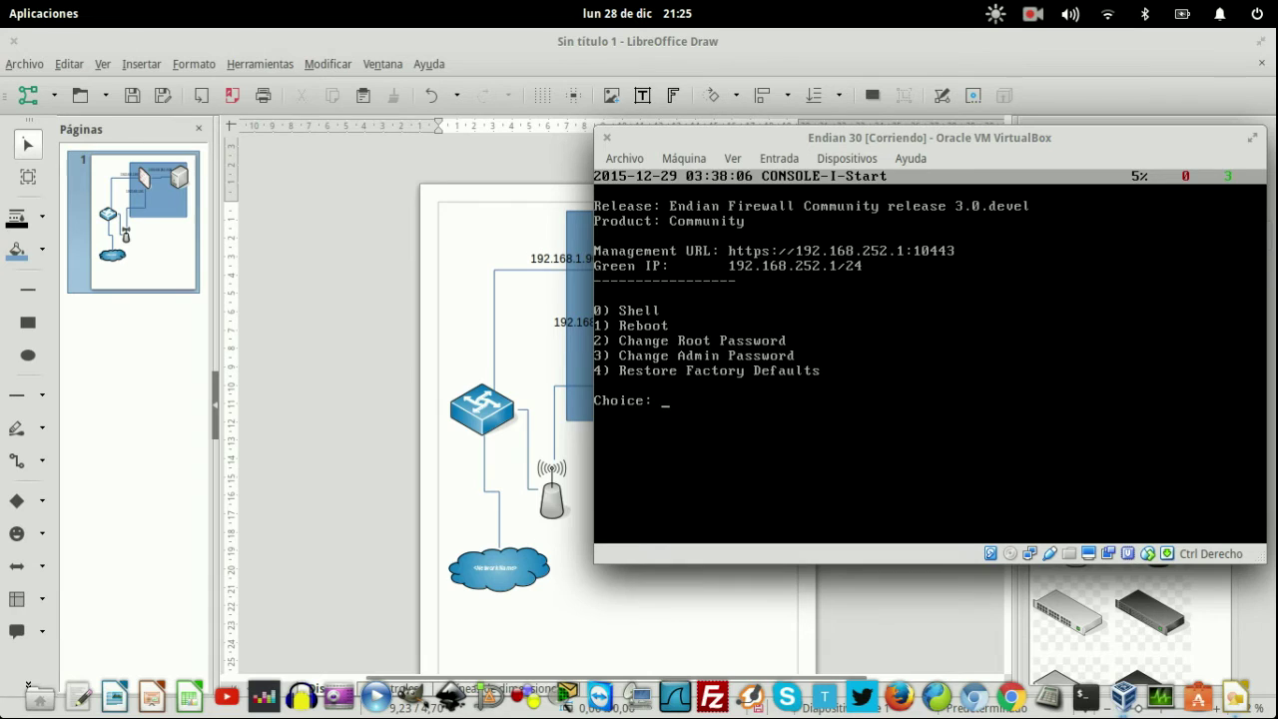
- Move WinXP's Conexiones de red window aside, launch Mozilla Firefox, and return to LibreOffice Draw
{"action": "key", "text": "super"}
{"action": "left_click", "coordinate": [356, 196]}
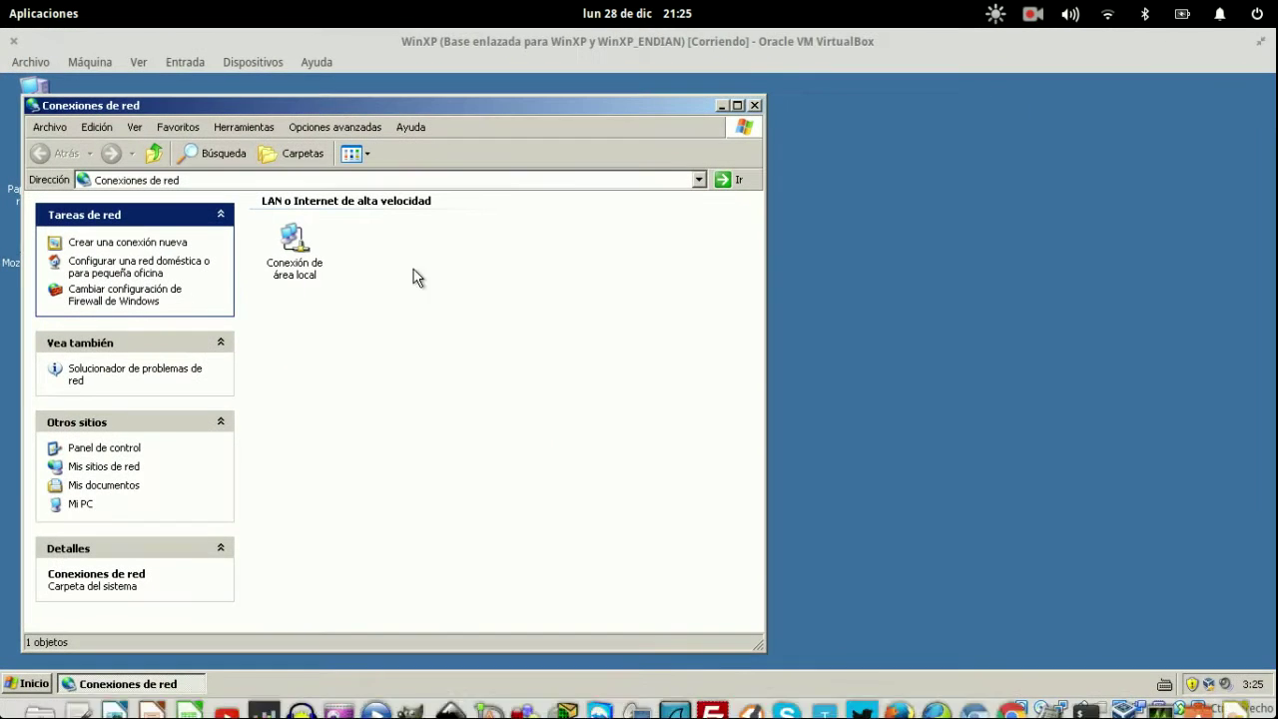
{"action": "left_click_drag", "start_coordinate": [363, 104], "coordinate": [609, 100]}
{"action": "double_click", "coordinate": [34, 239]}
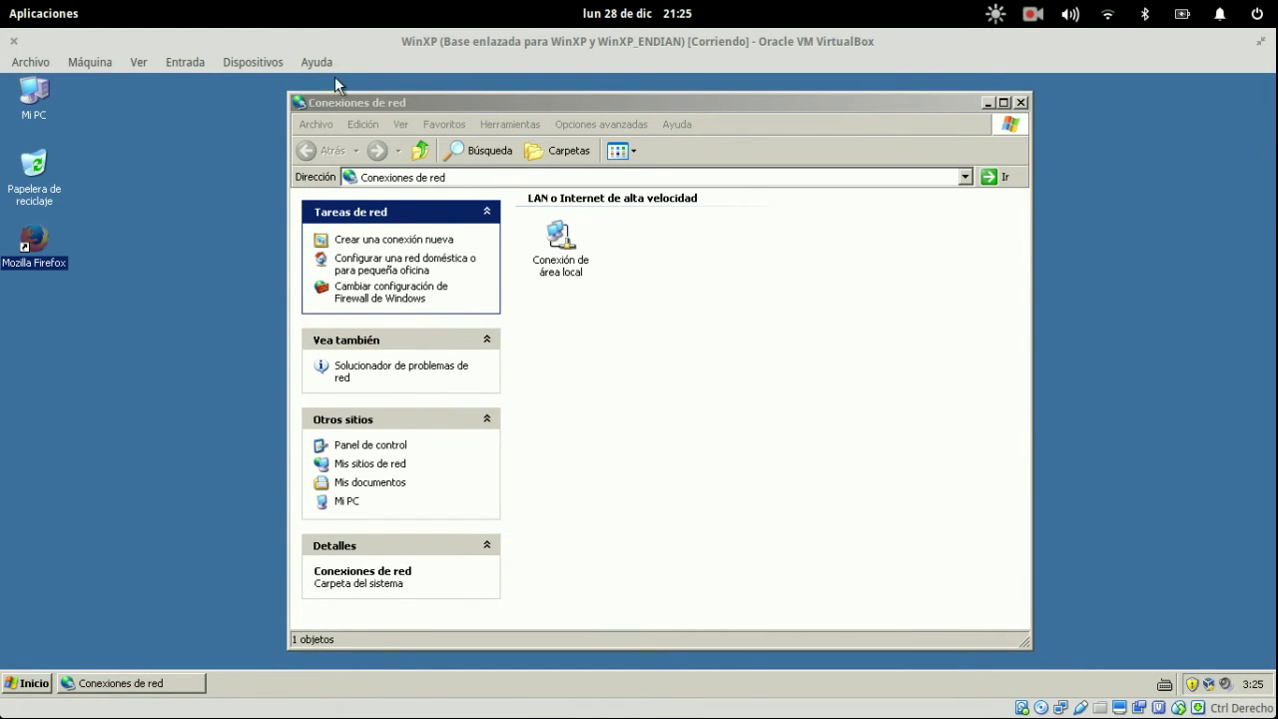
{"action": "key", "text": "super"}
{"action": "left_click", "coordinate": [600, 444]}
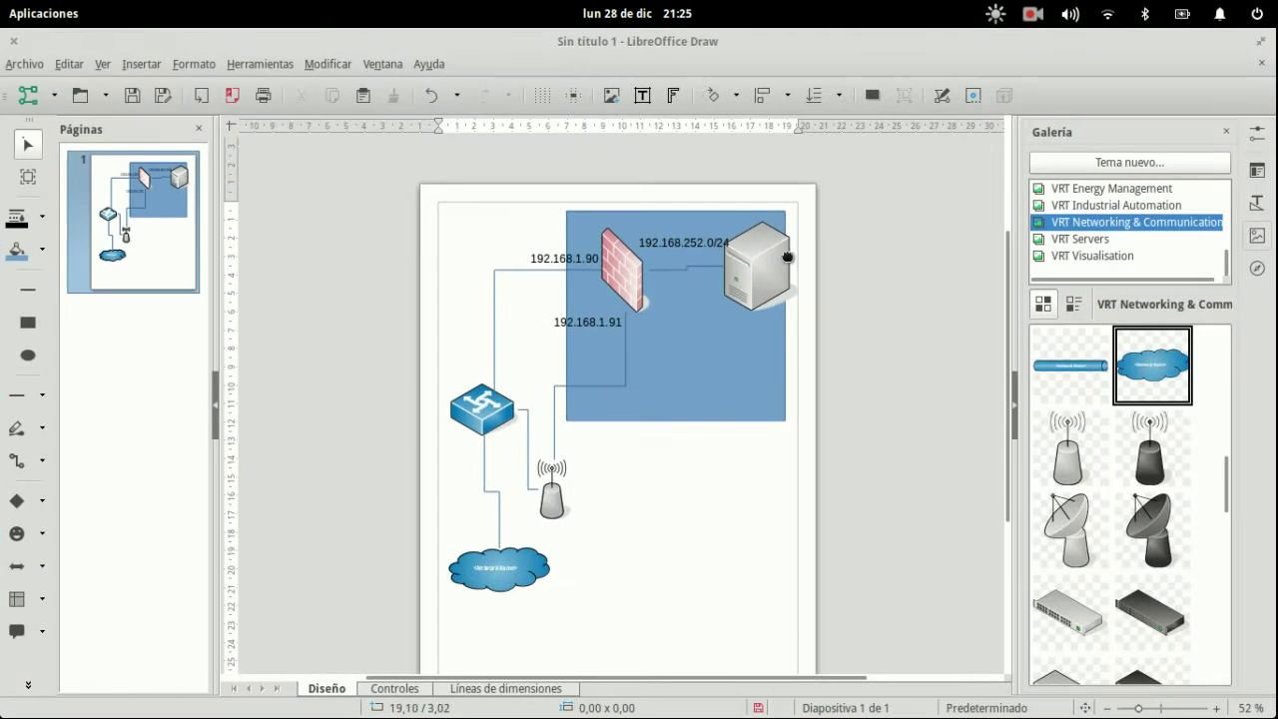
- Move the server icon and its 192.168.252.0/24 label about 1 cm left
{"action": "left_click_drag", "start_coordinate": [771, 267], "coordinate": [659, 216]}
{"action": "double_click", "coordinate": [693, 241]}
{"action": "left_click", "coordinate": [811, 296]}
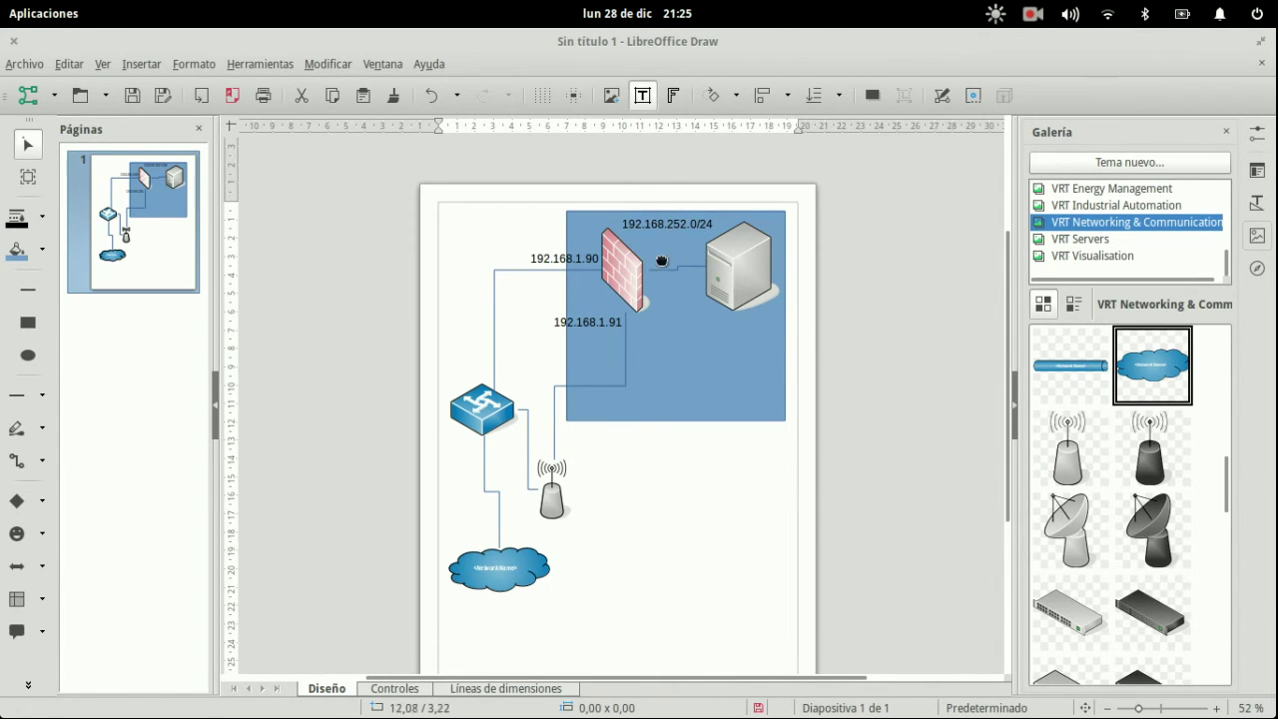
{"action": "key", "text": "Escape"}
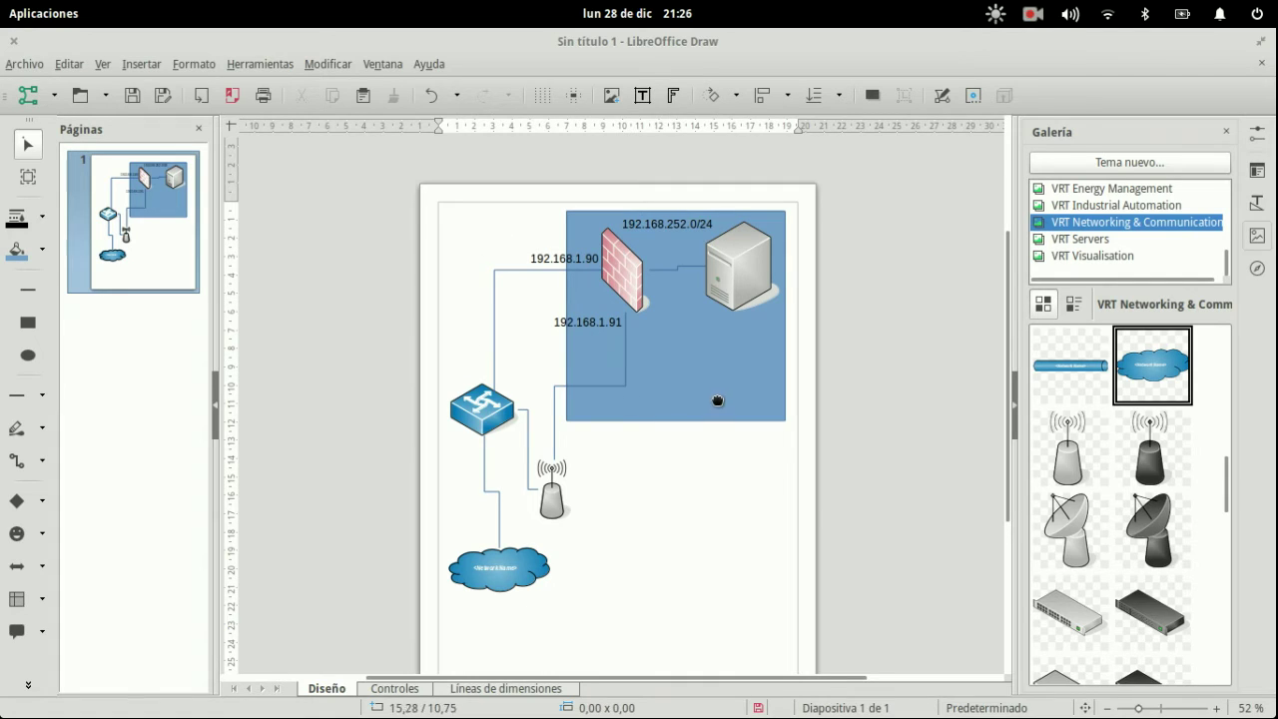
- Add the caption PORTATIL CON VM below the blue rectangle and nudge it into place
{"action": "left_click", "coordinate": [642, 95]}
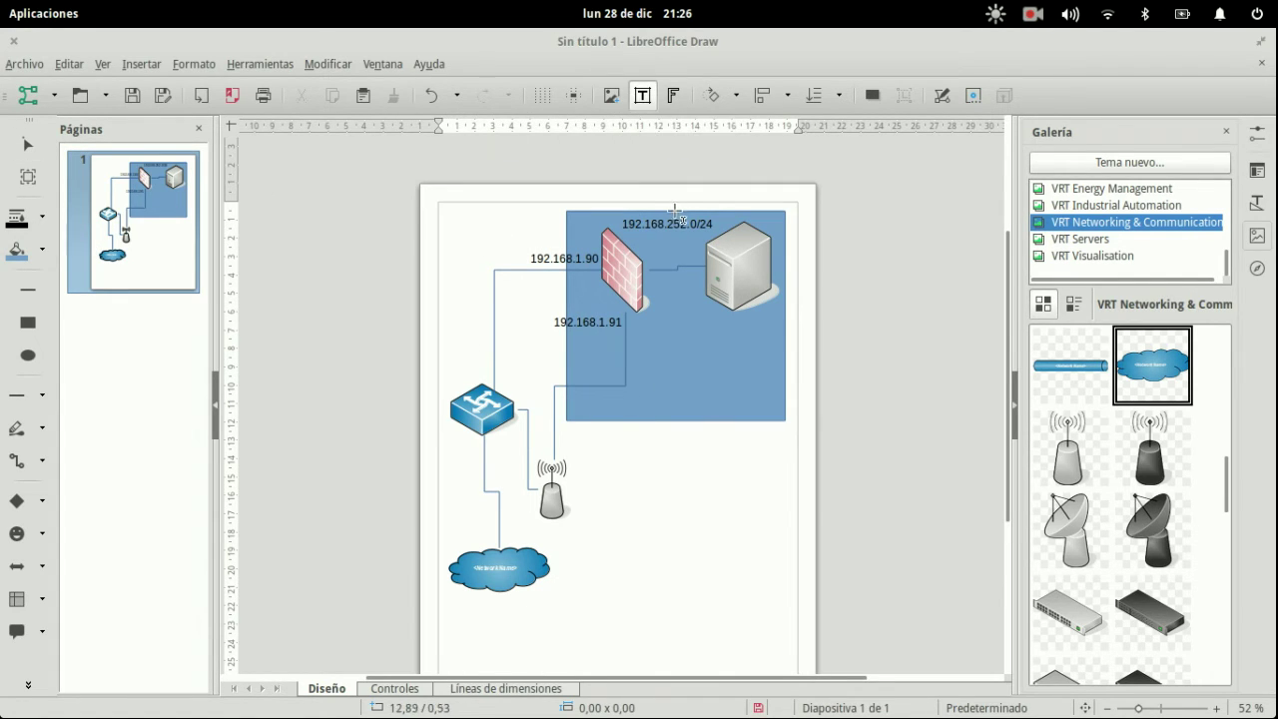
{"action": "left_click", "coordinate": [652, 432]}
{"action": "type", "text": "PORTATIL CPN ON VM"}
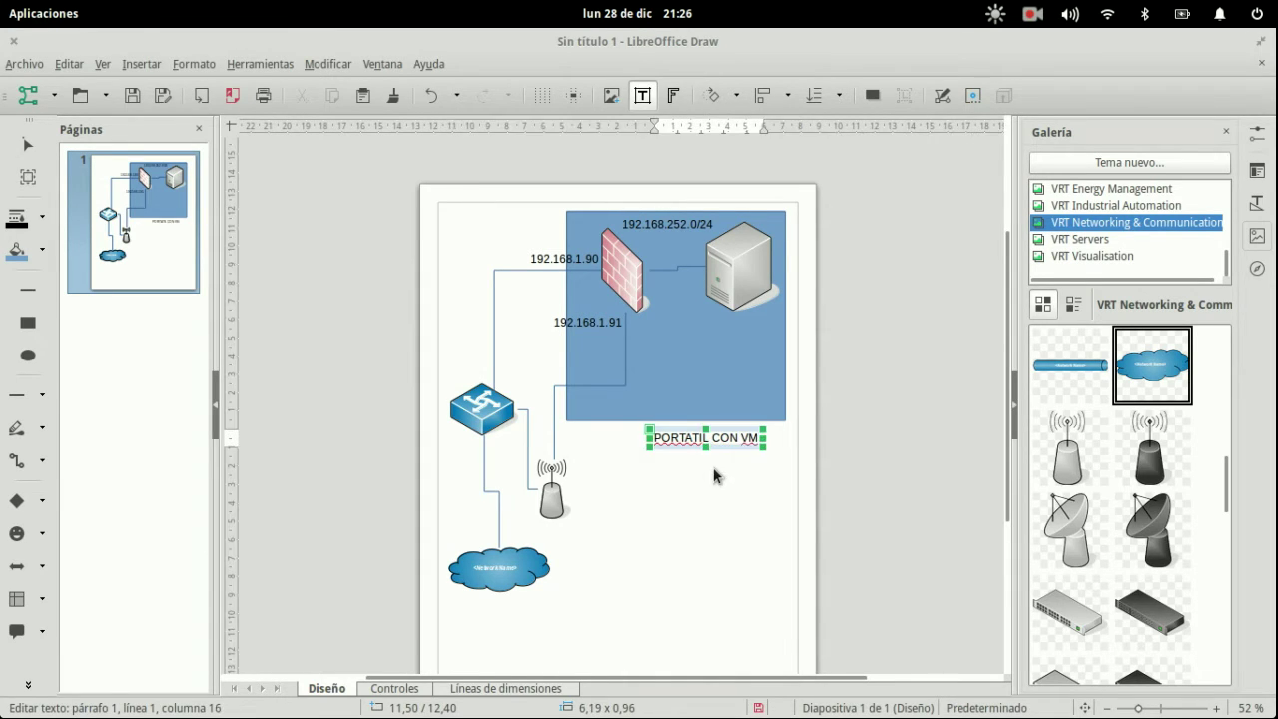
{"action": "key", "text": "Escape"}
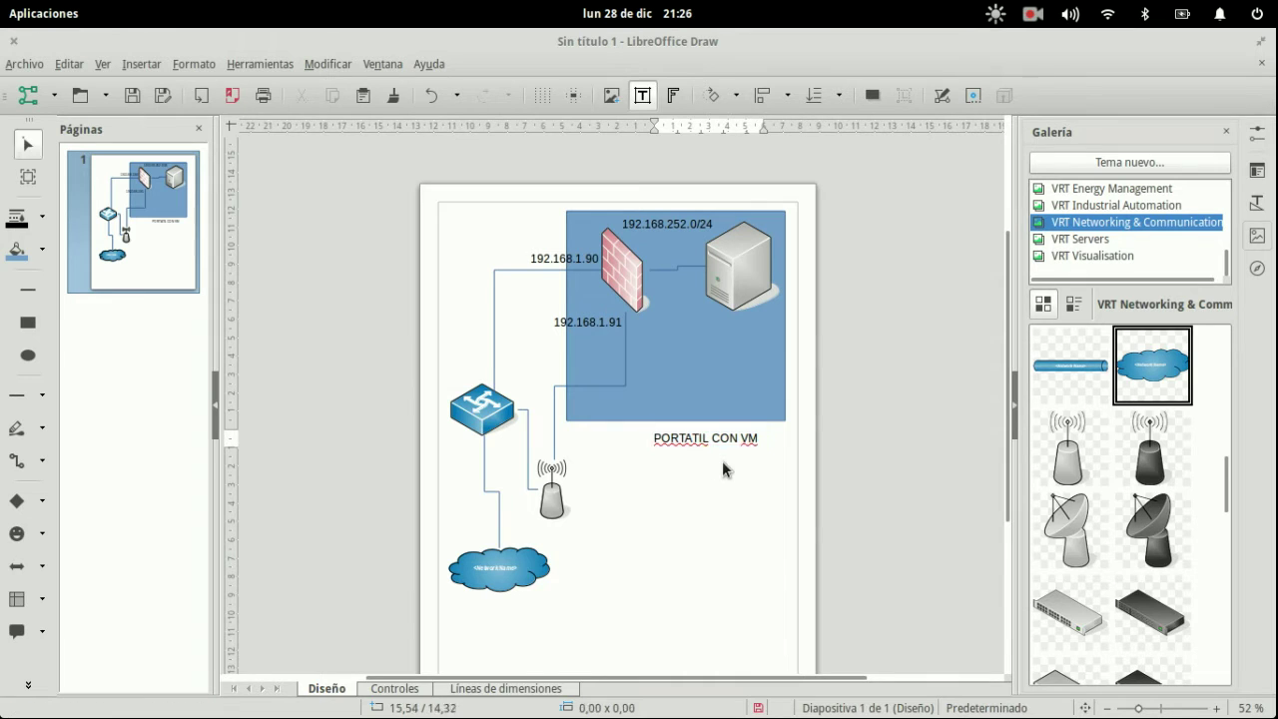
{"action": "left_click_drag", "start_coordinate": [732, 449], "coordinate": [716, 442]}
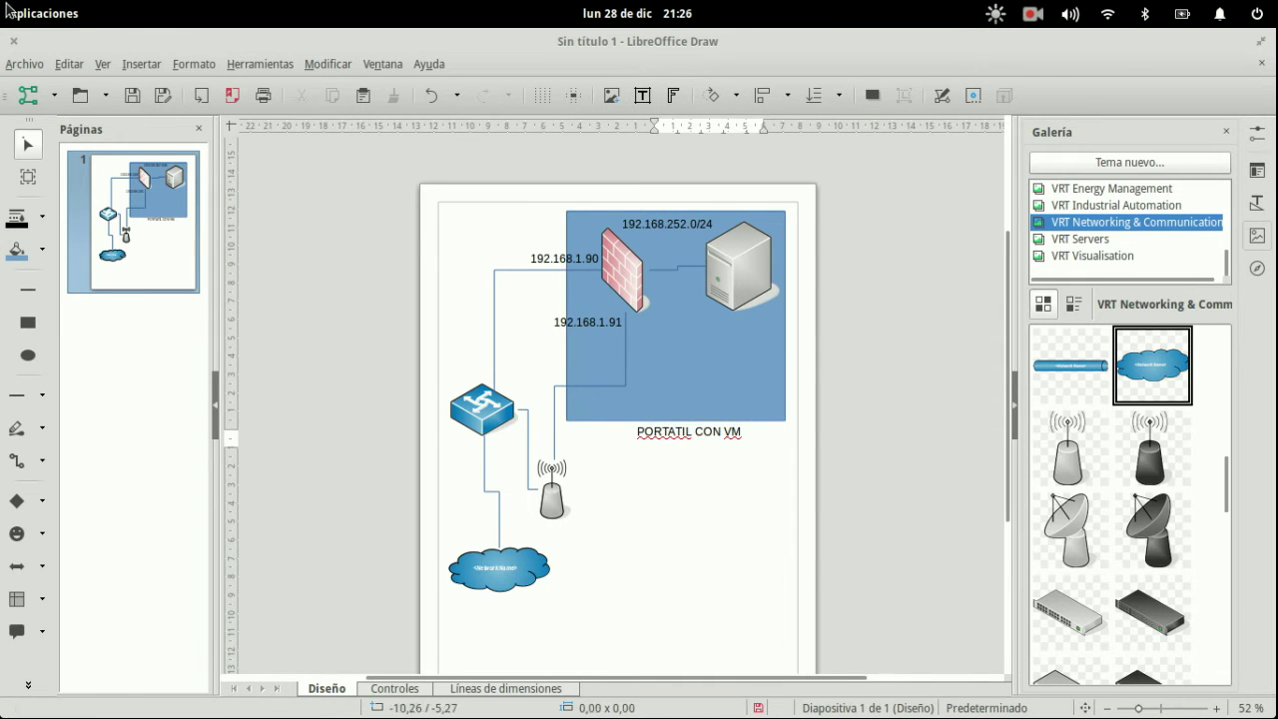
{"action": "key", "text": "super"}
{"action": "left_click", "coordinate": [414, 210]}
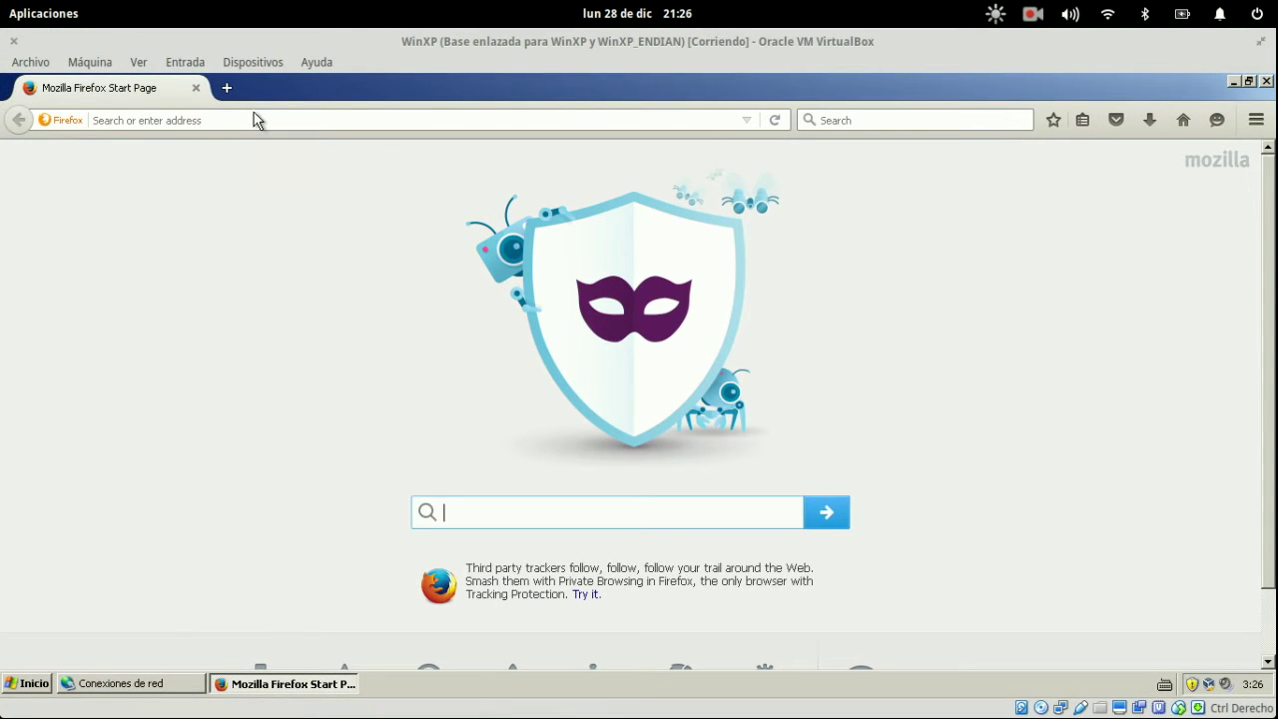
{"action": "left_click", "coordinate": [189, 119]}
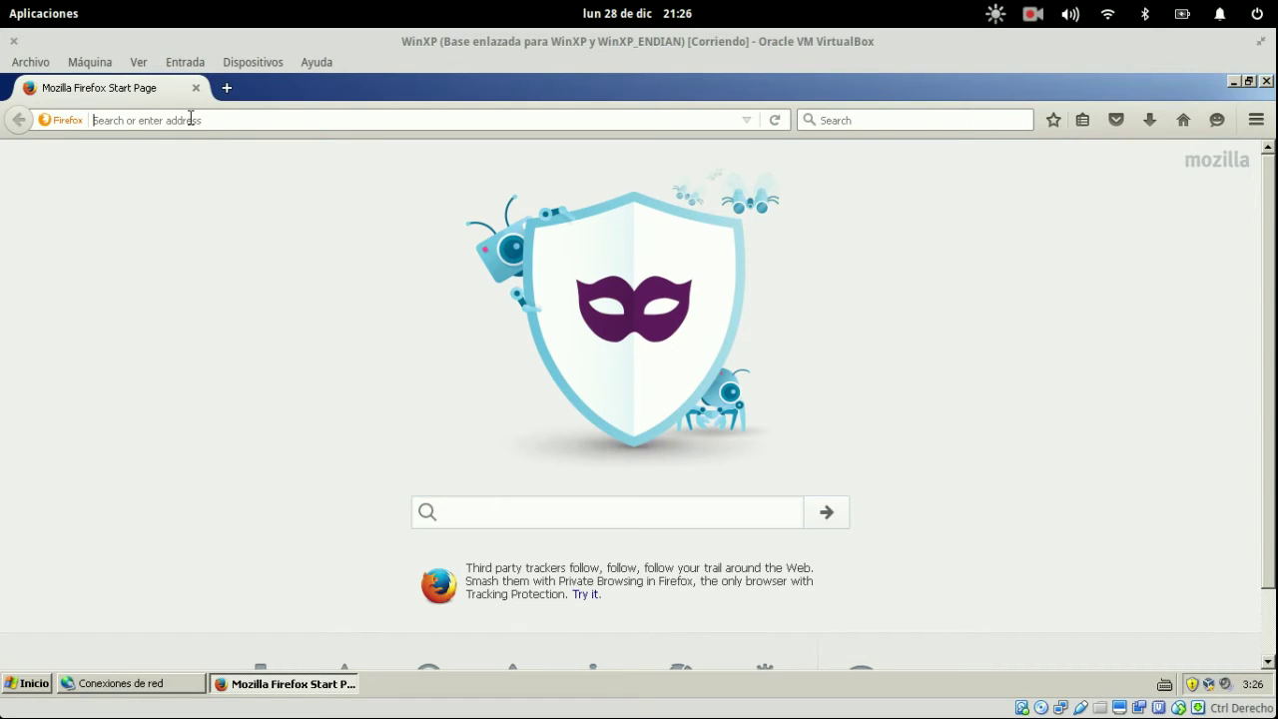
{"action": "type", "text": "https://192"}
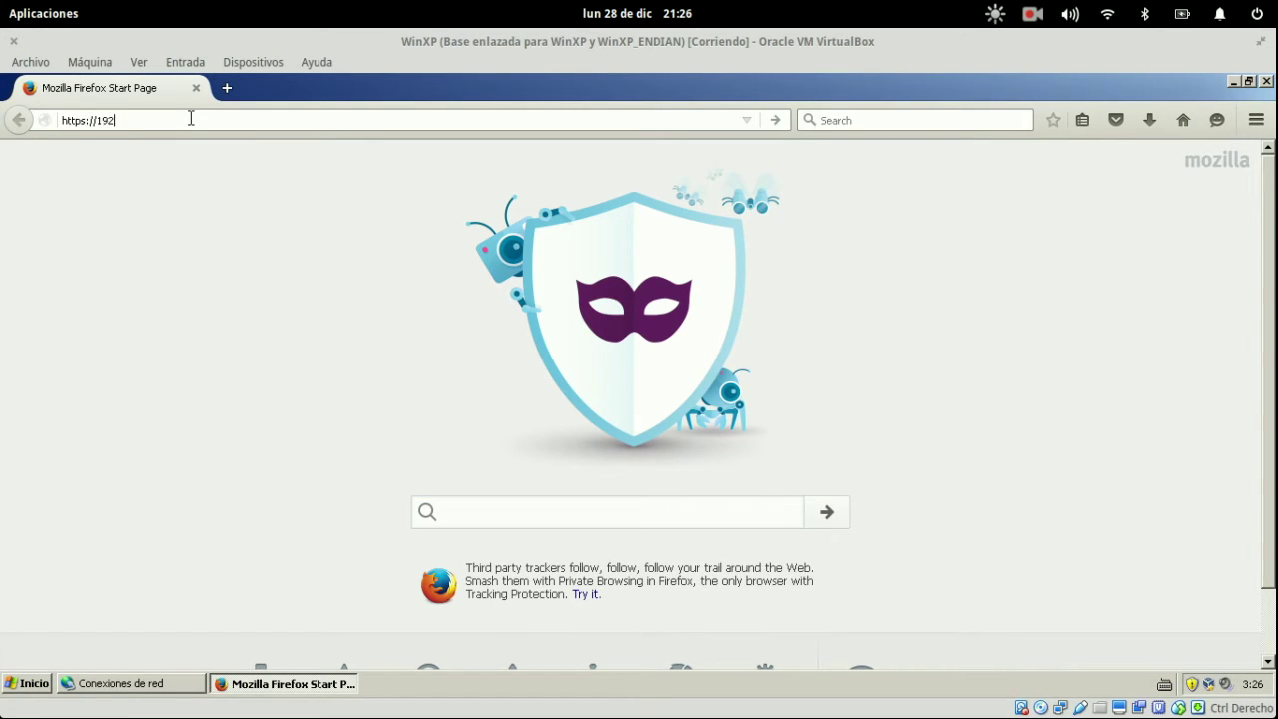
{"action": "type", "text": ".168.252.1:10443"}
{"action": "key", "text": "Return"}
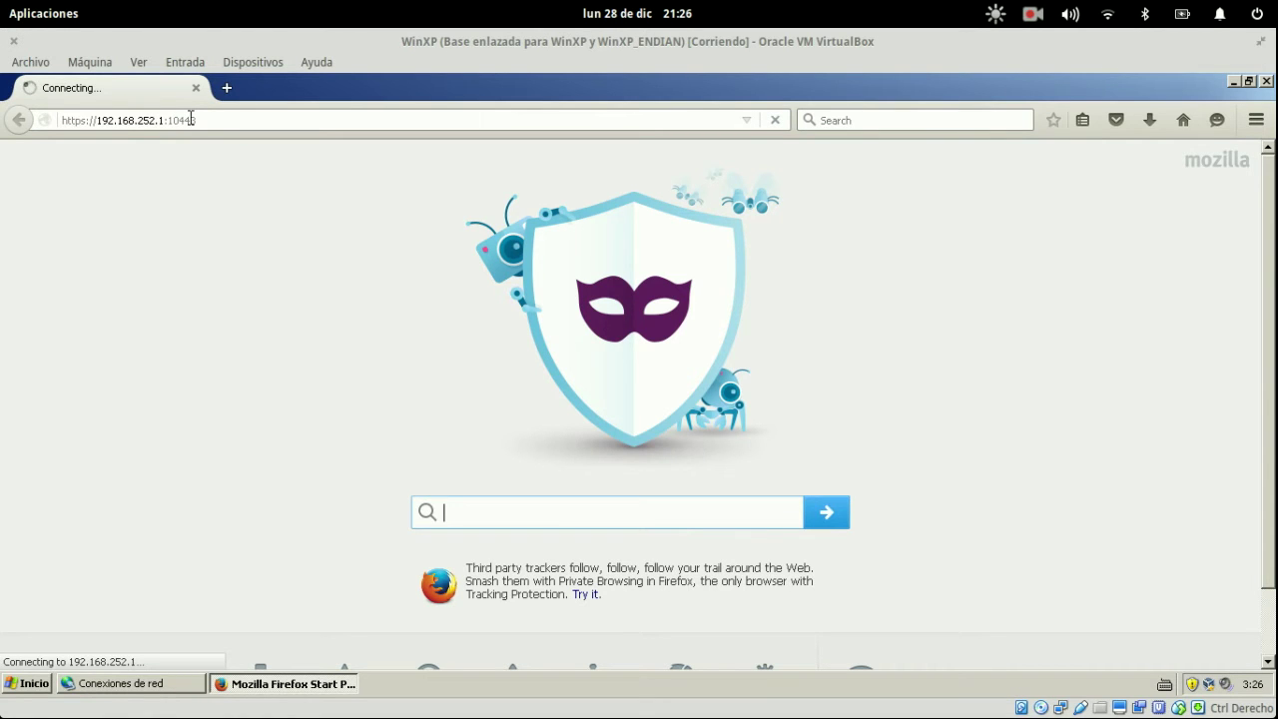
- Bring the Endian console window to the front and open its Dispositivos menu
{"action": "key", "text": "super"}
{"action": "left_click", "coordinate": [958, 217]}
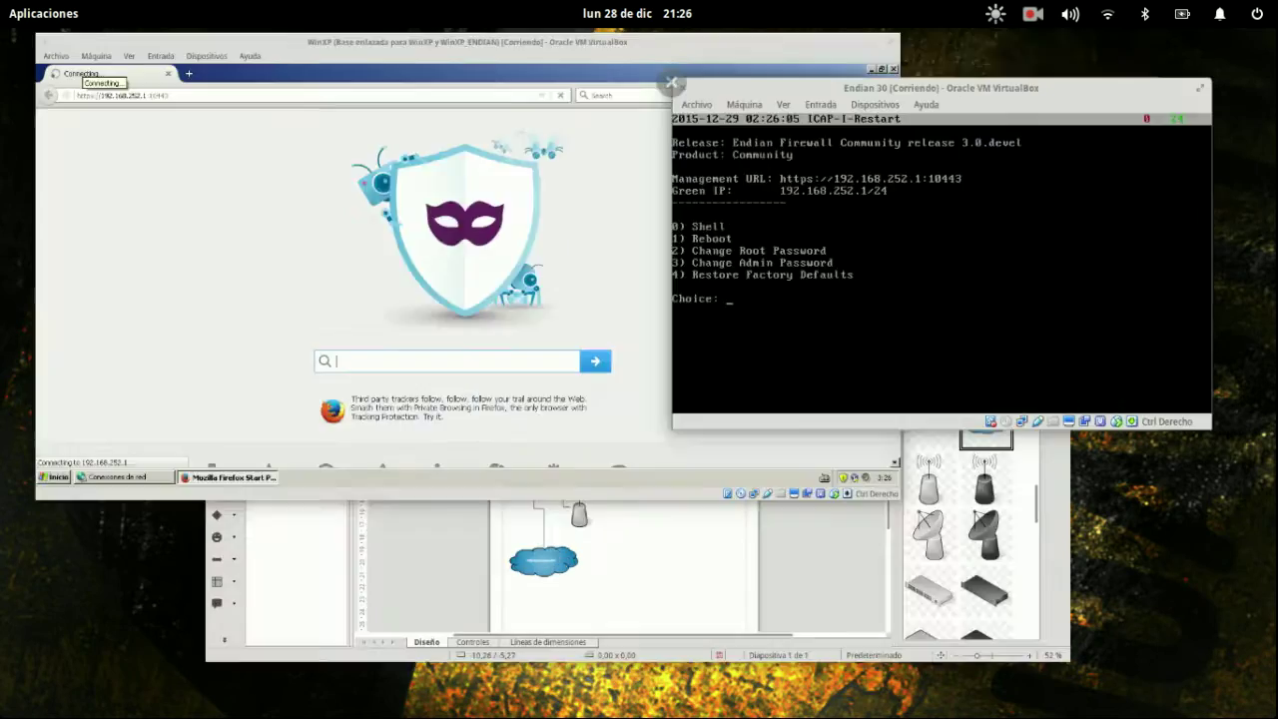
{"action": "mouse_move", "coordinate": [6, 12]}
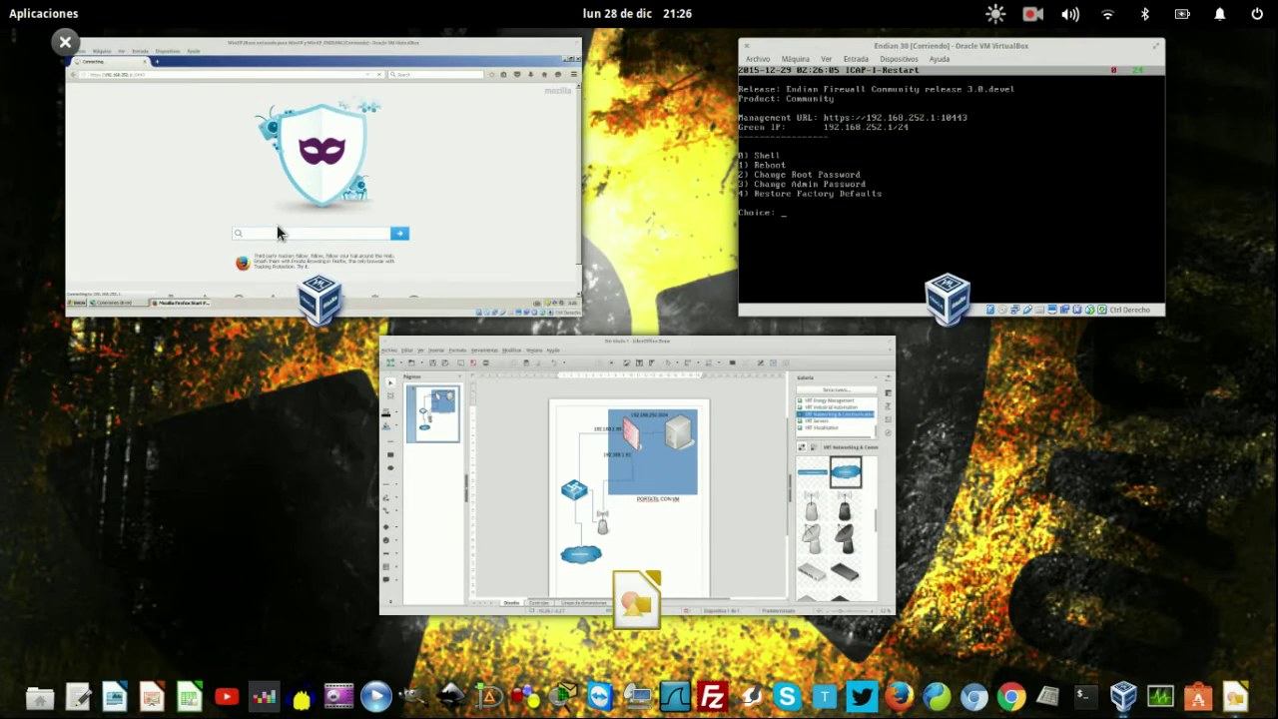
{"action": "left_click", "coordinate": [964, 184]}
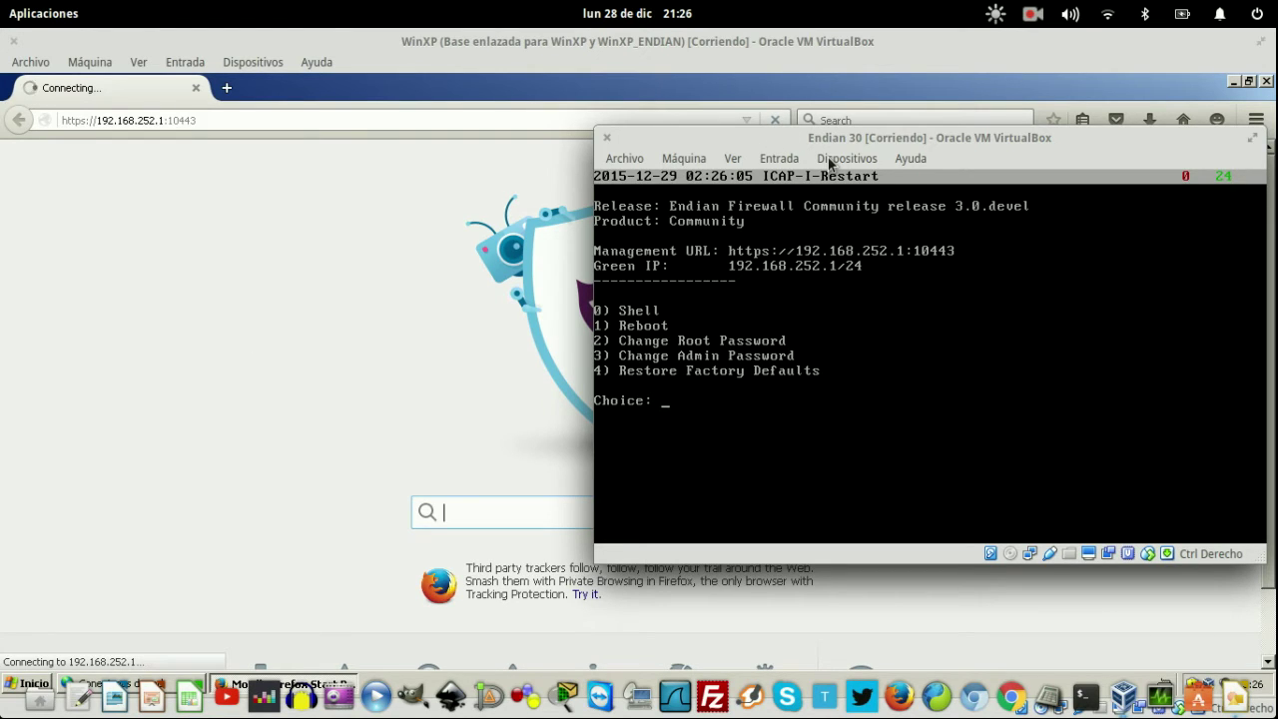
{"action": "left_click", "coordinate": [829, 163]}
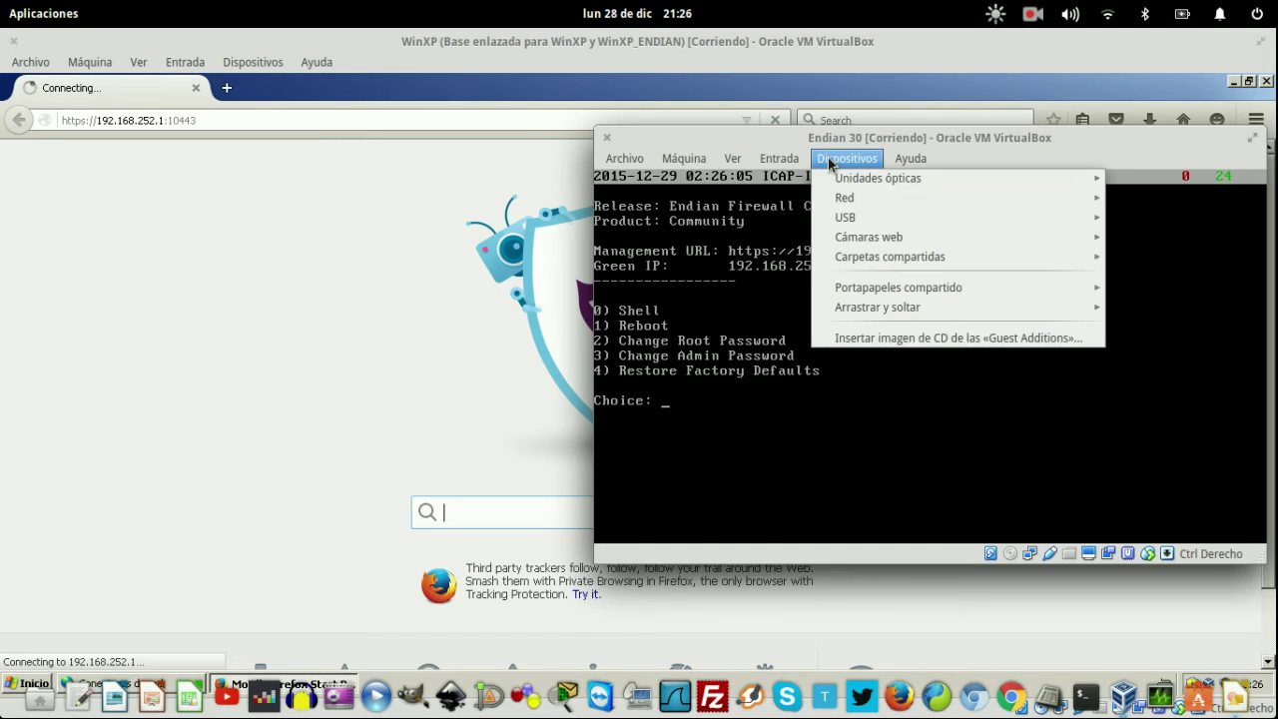
- Open Endian's network settings and review Adaptador 1 through 4
{"action": "mouse_move", "coordinate": [845, 198]}
{"action": "left_click", "coordinate": [736, 199]}
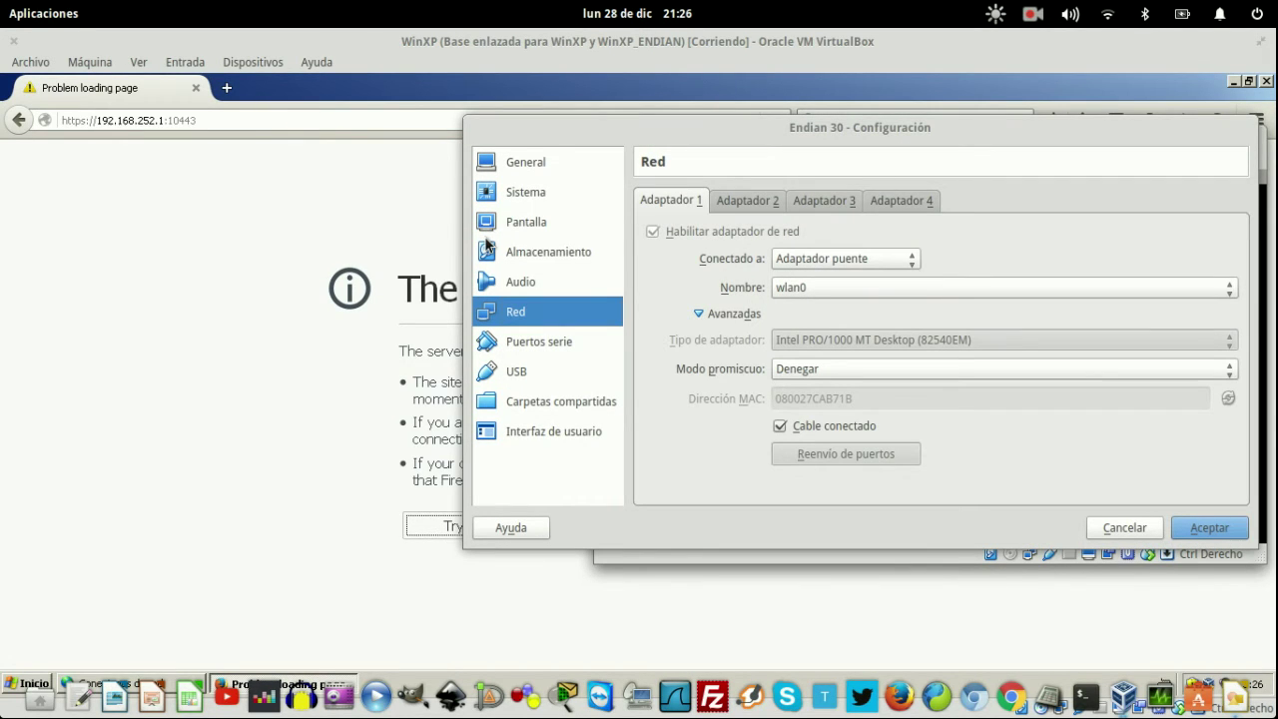
{"action": "left_click", "coordinate": [747, 200]}
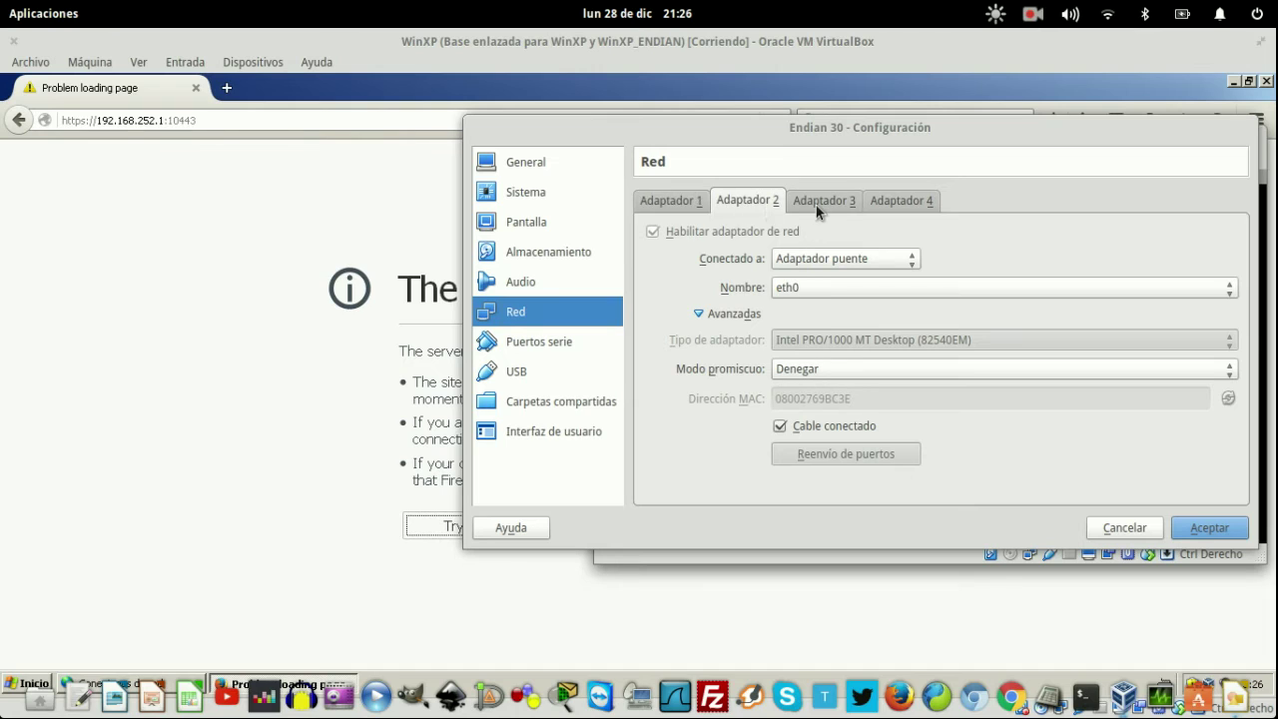
{"action": "left_click", "coordinate": [815, 204]}
{"action": "left_click", "coordinate": [902, 202]}
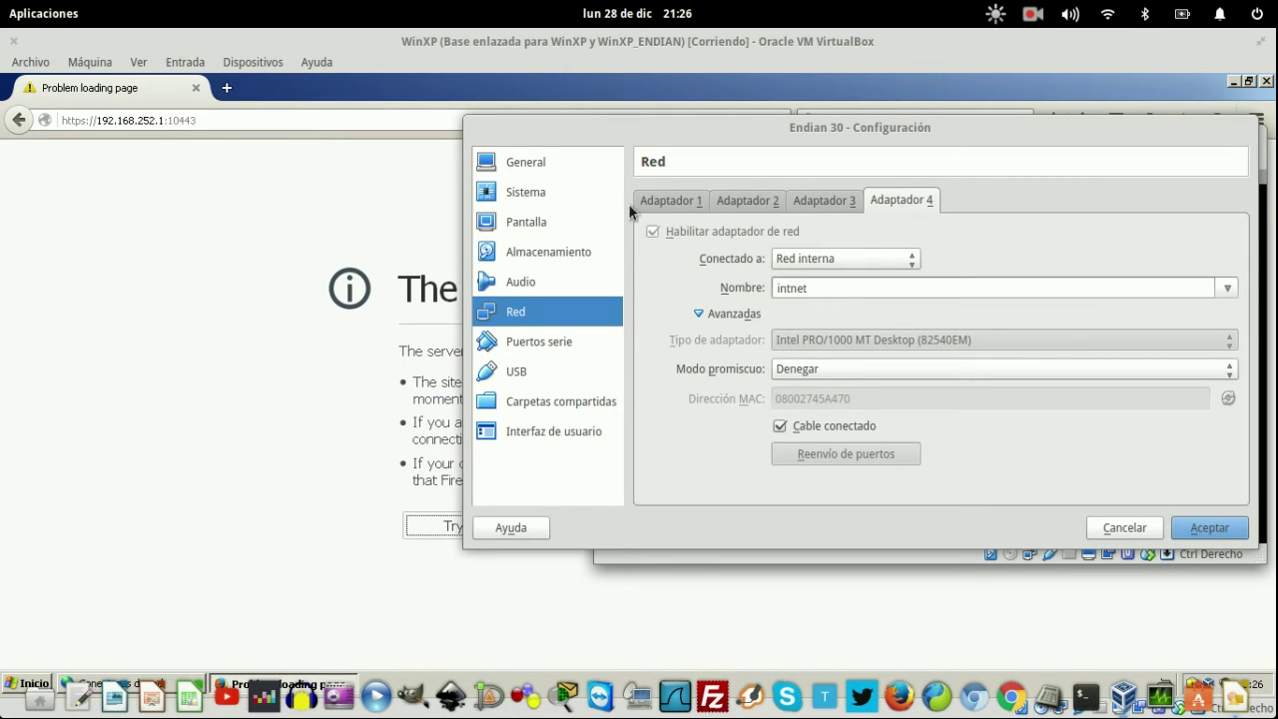
{"action": "left_click", "coordinate": [673, 210]}
- Set attachment types for adapters 1–3: adapter 2 internal network, adapter 3 bridged
{"action": "left_click", "coordinate": [810, 261]}
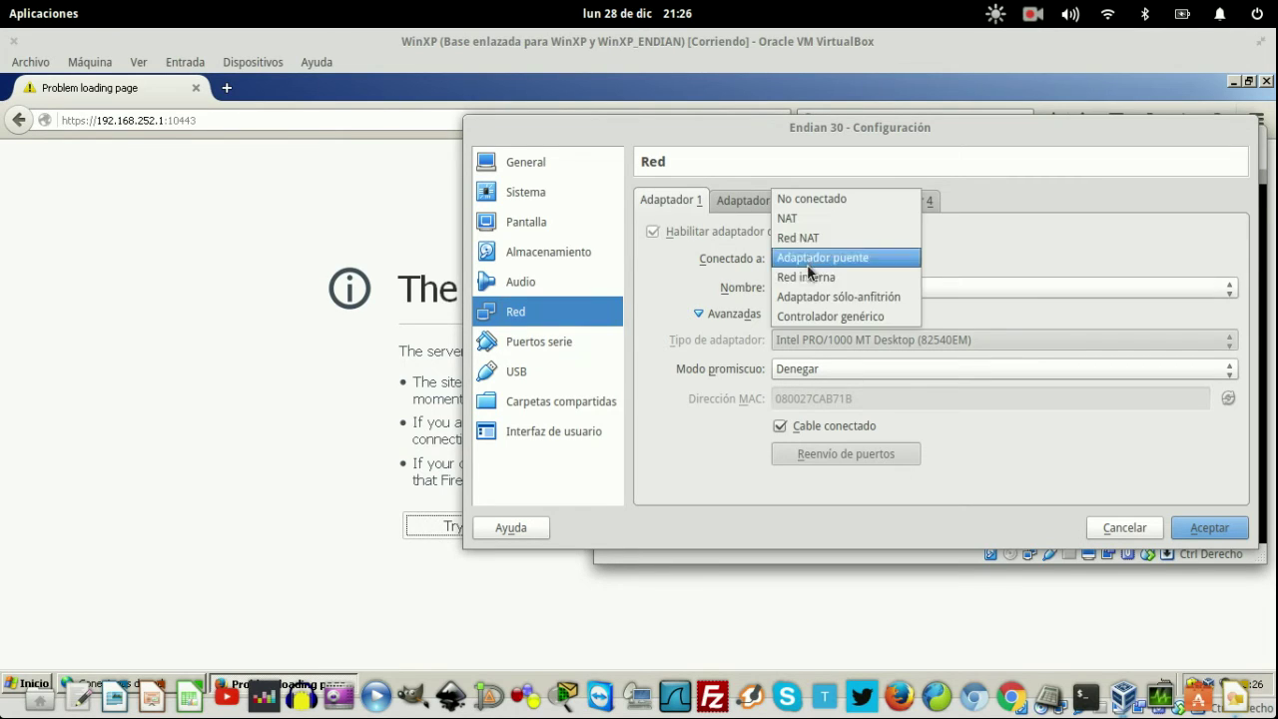
{"action": "left_click", "coordinate": [807, 277]}
{"action": "left_click", "coordinate": [747, 201]}
{"action": "left_click", "coordinate": [811, 259]}
{"action": "left_click", "coordinate": [808, 277]}
{"action": "left_click", "coordinate": [825, 201]}
{"action": "left_click", "coordinate": [844, 258]}
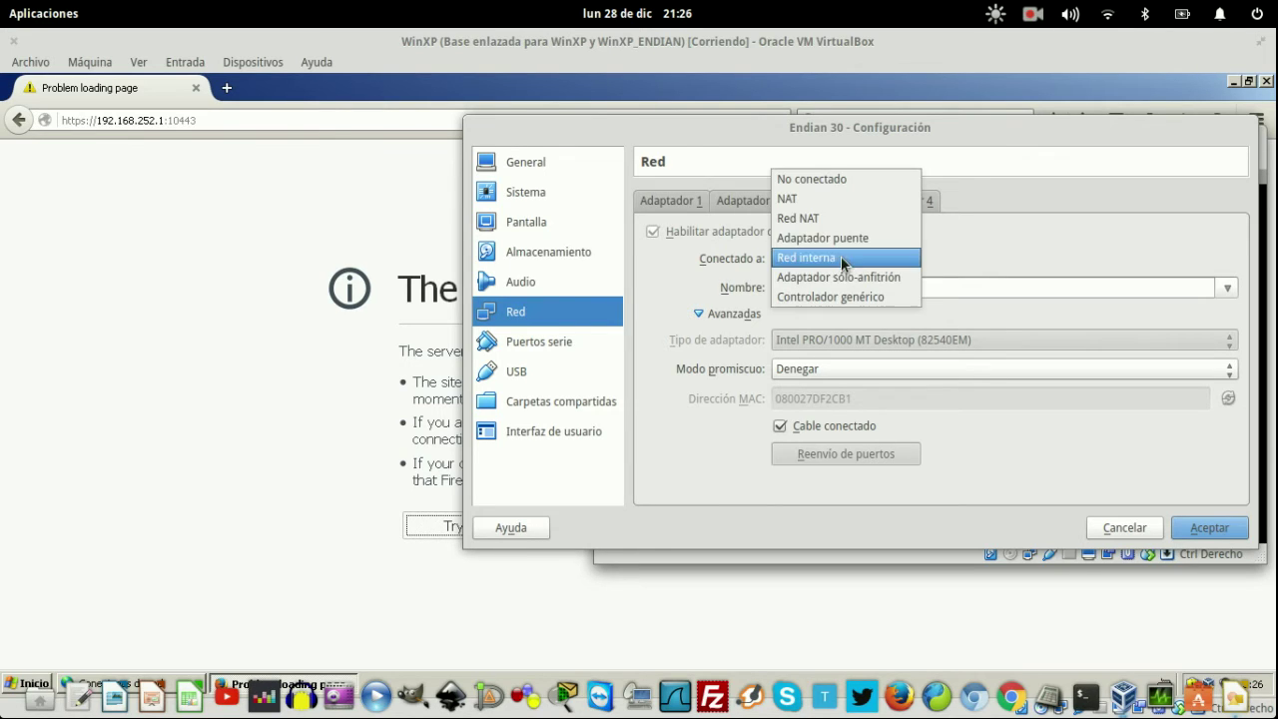
{"action": "left_click", "coordinate": [837, 240]}
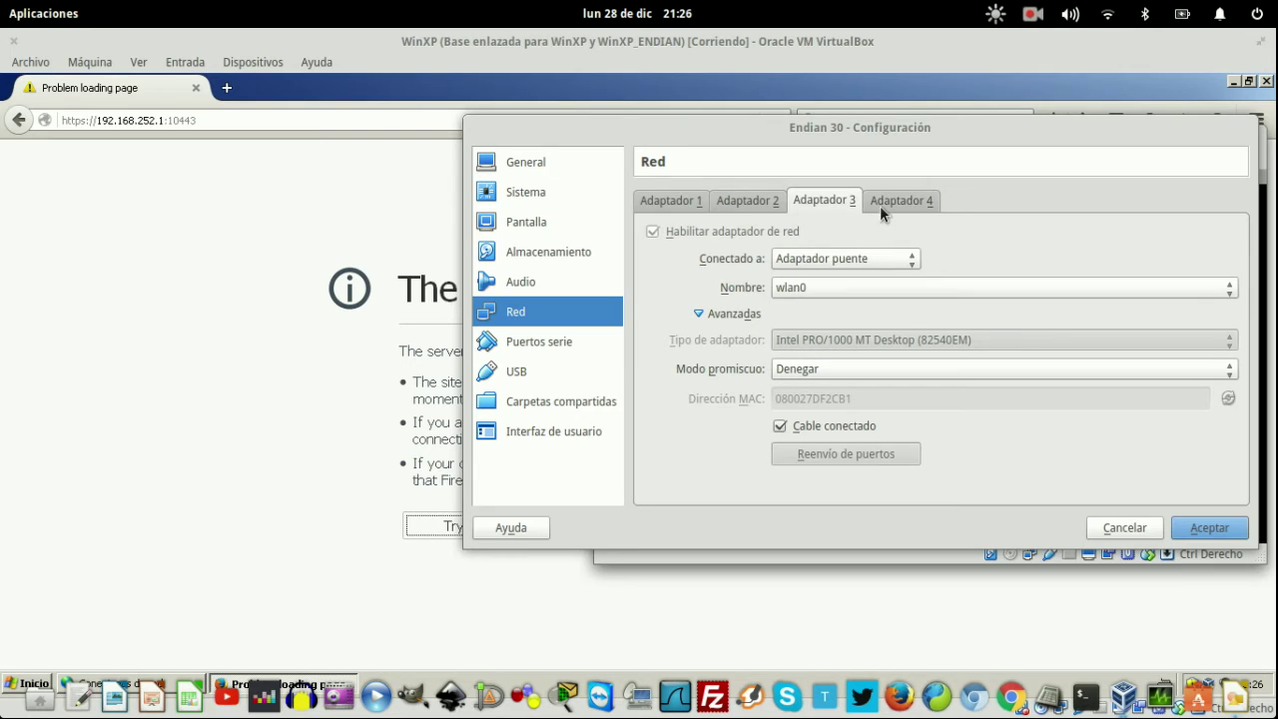
- Bridge Adaptador 4 to eth0 and save the network settings
{"action": "left_click", "coordinate": [877, 204]}
{"action": "left_click", "coordinate": [856, 259]}
{"action": "left_click", "coordinate": [854, 240]}
{"action": "left_click", "coordinate": [848, 294]}
{"action": "left_click", "coordinate": [850, 305]}
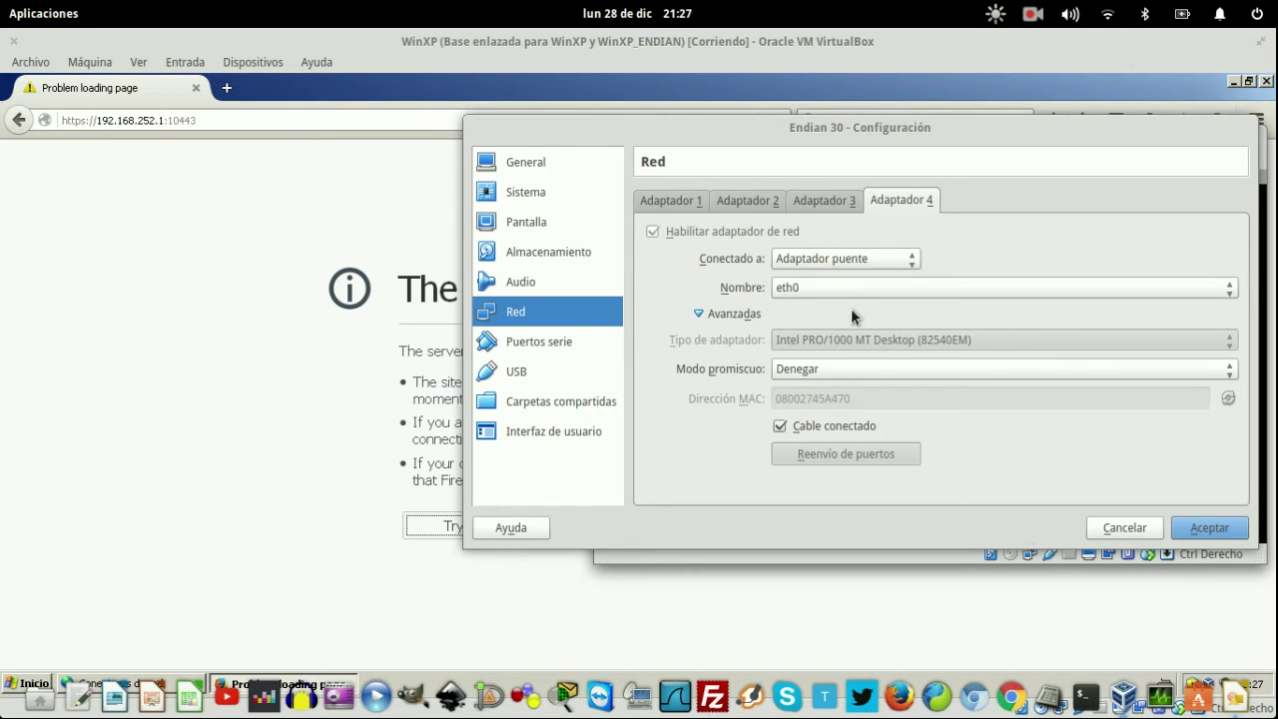
{"action": "left_click", "coordinate": [1186, 540]}
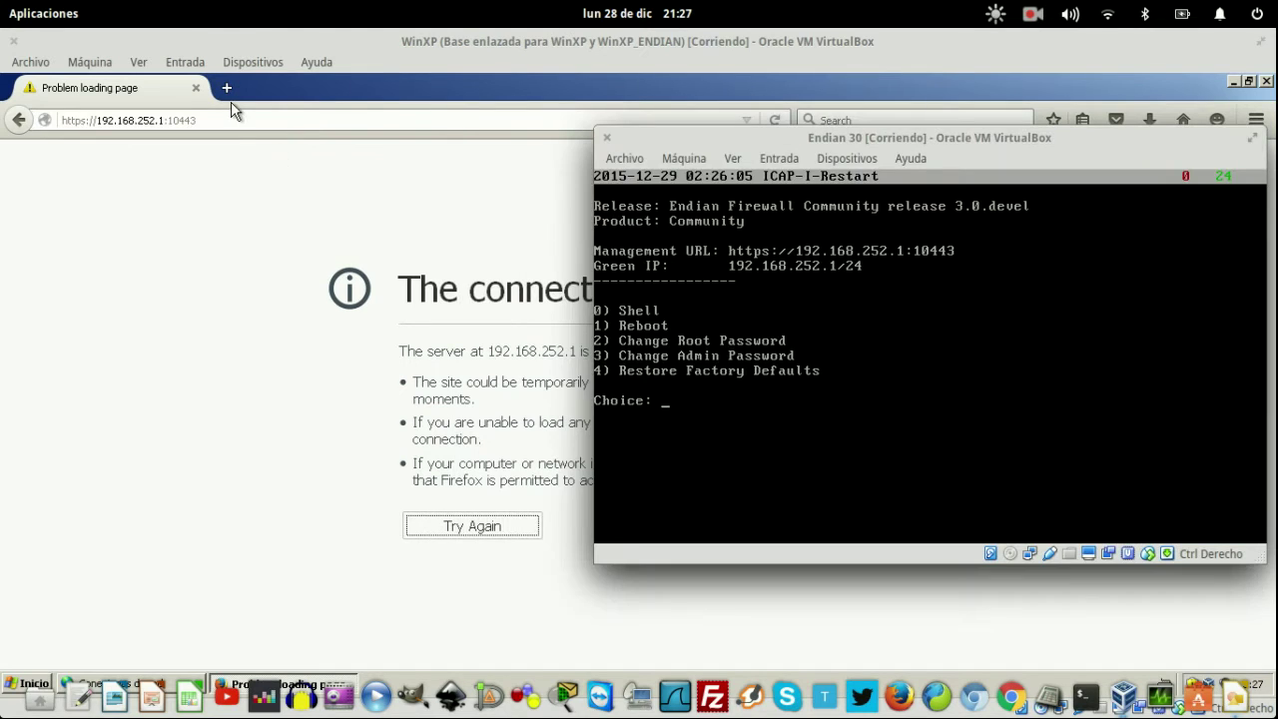
{"action": "left_click", "coordinate": [230, 119]}
{"action": "key", "text": "Return"}
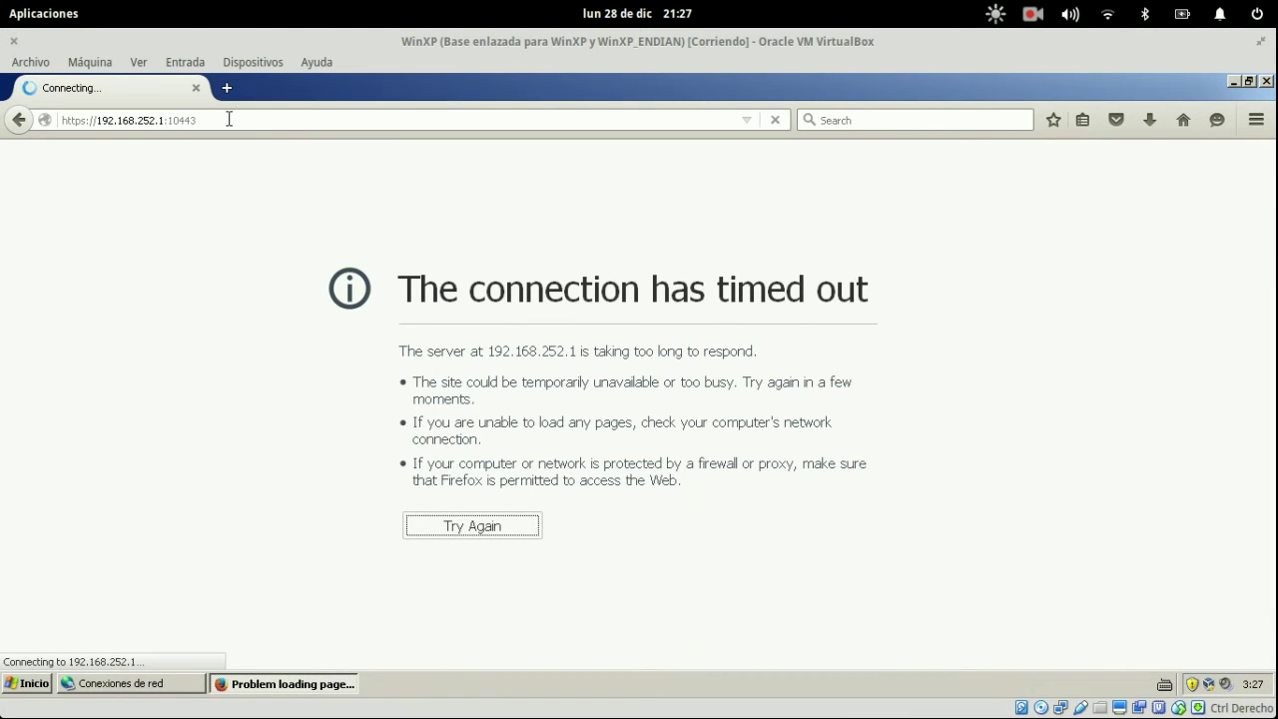
{"action": "key", "text": "super"}
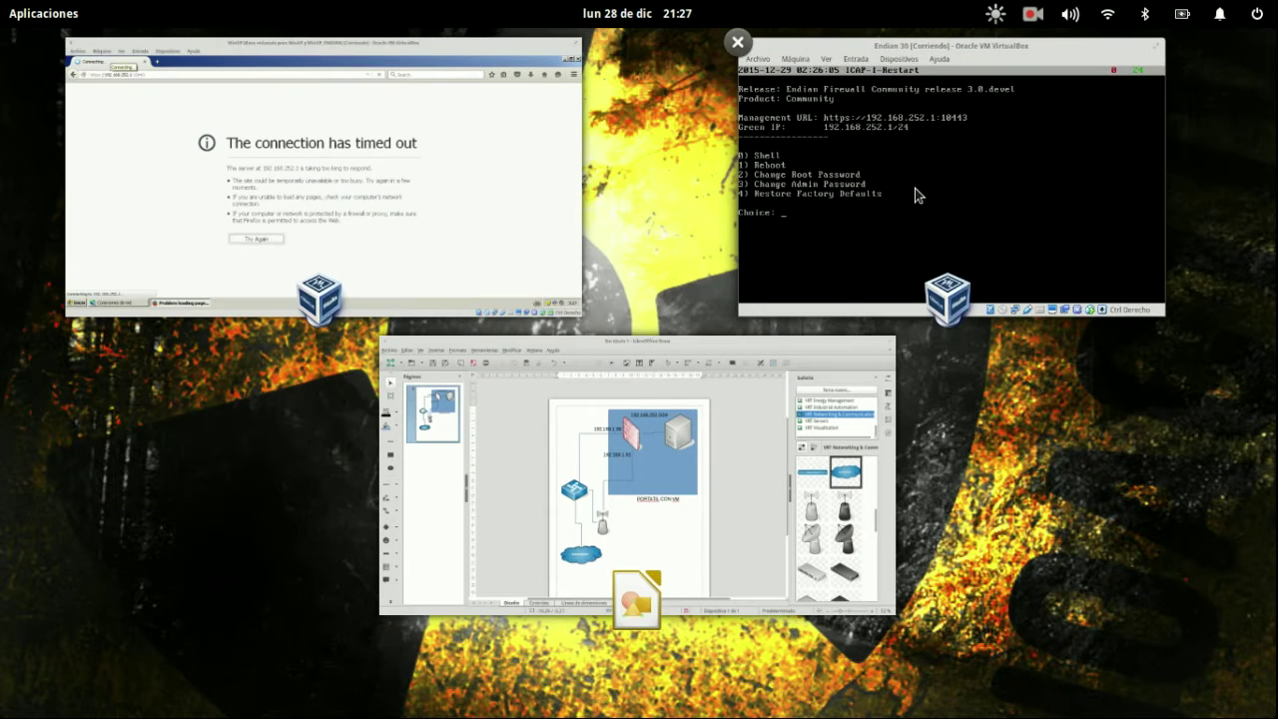
{"action": "left_click", "coordinate": [915, 187]}
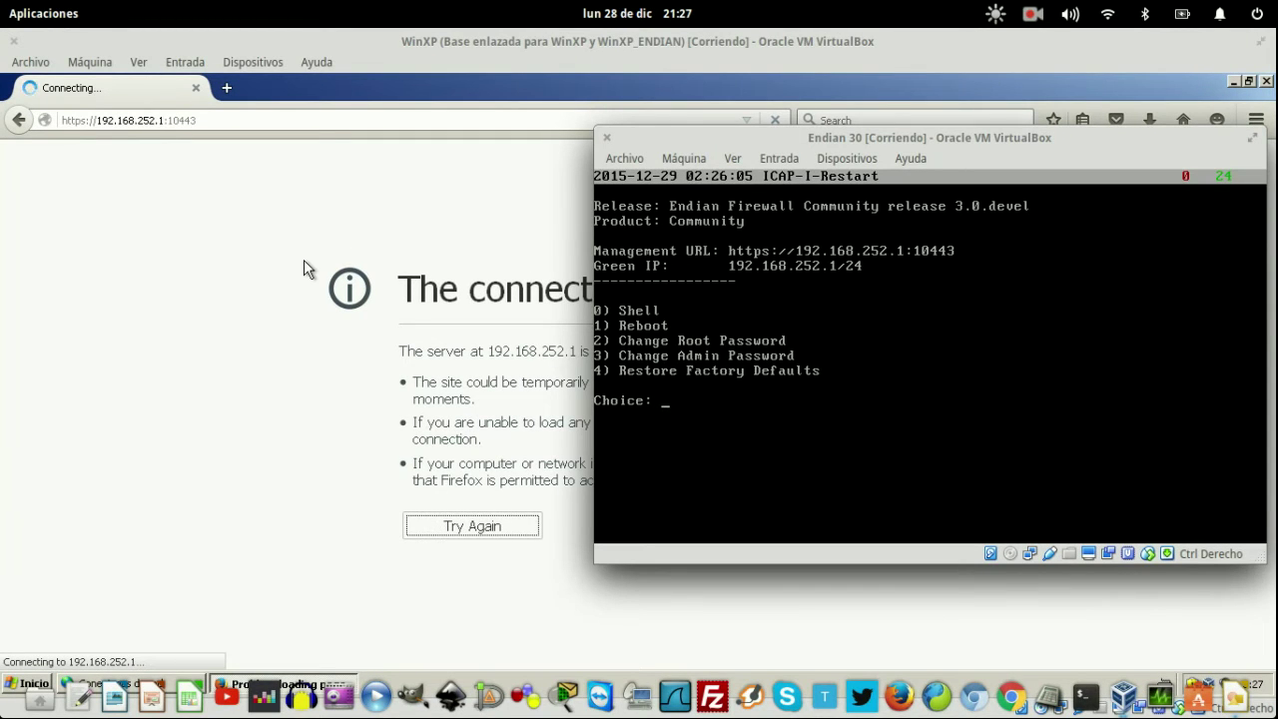
{"action": "left_click", "coordinate": [623, 156]}
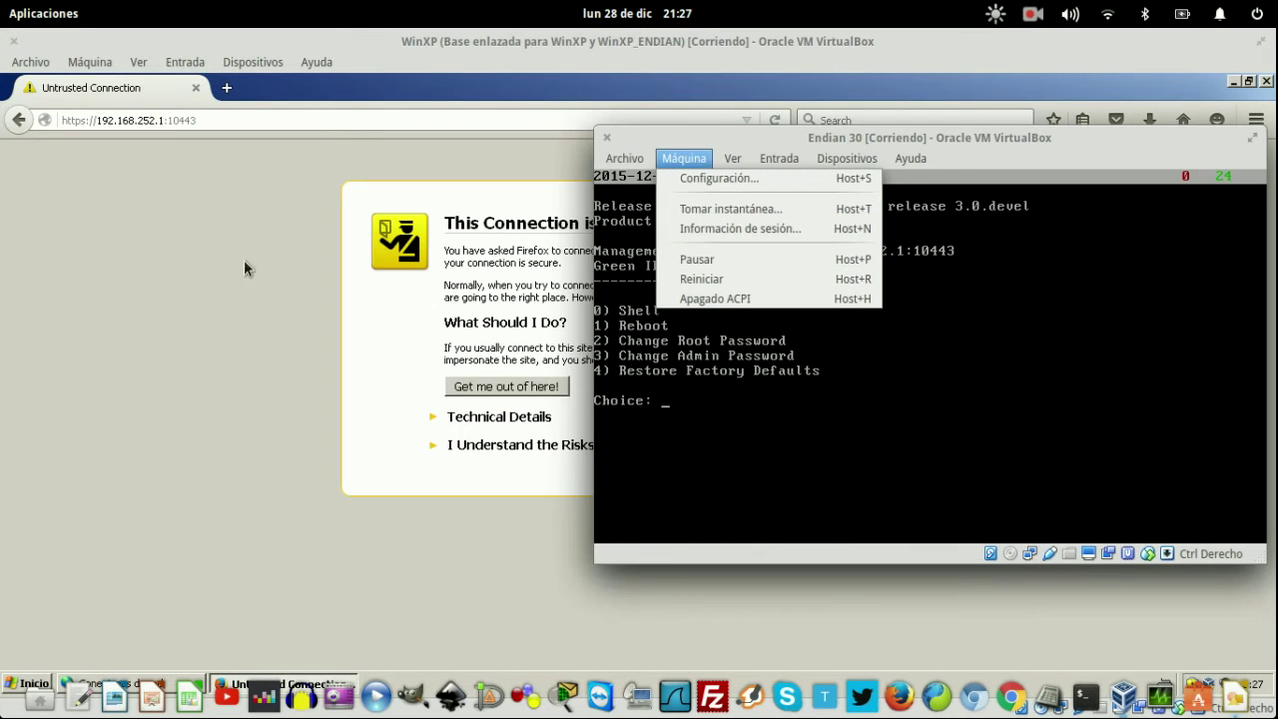
{"action": "left_click", "coordinate": [409, 356]}
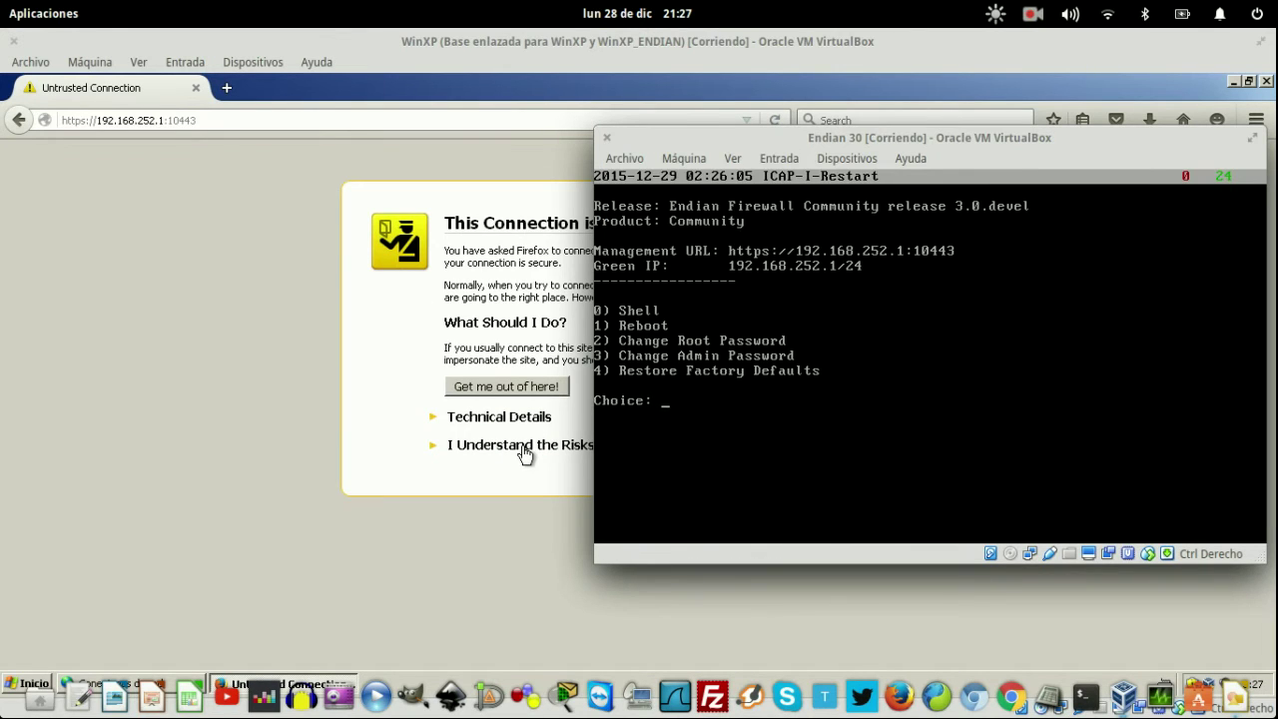
{"action": "left_click", "coordinate": [522, 448]}
{"action": "left_click", "coordinate": [524, 555]}
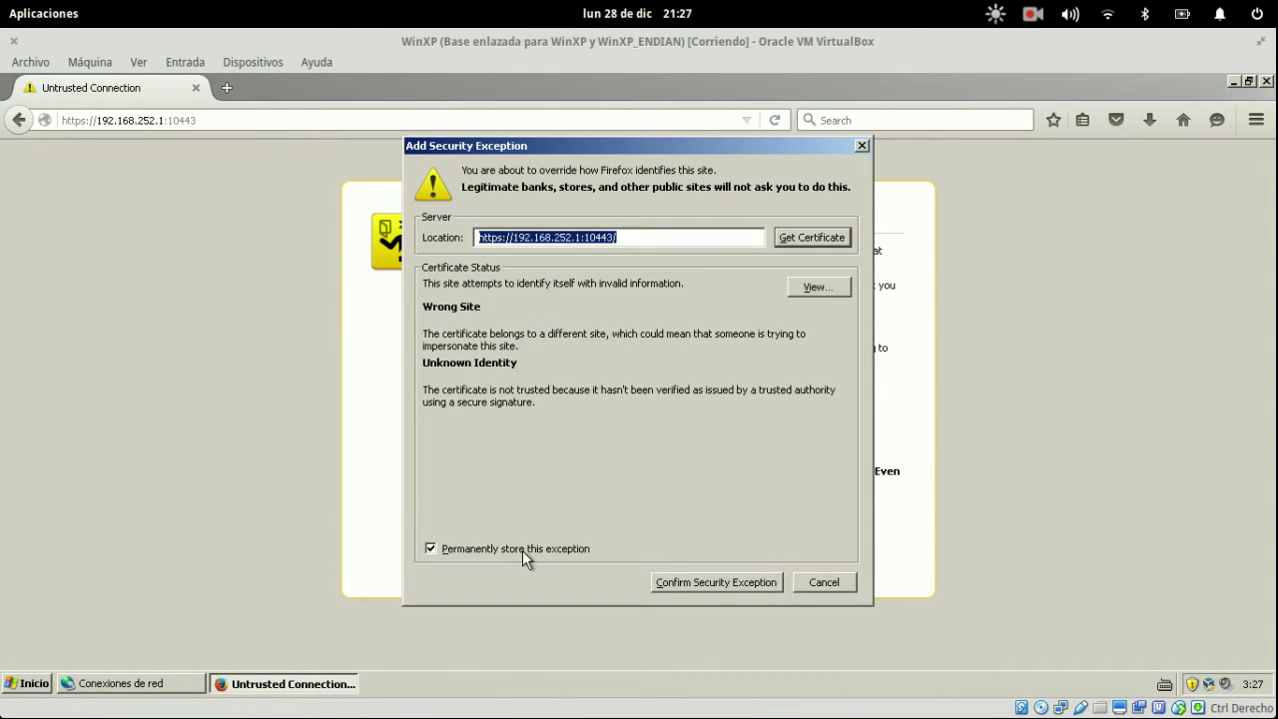
{"action": "left_click", "coordinate": [731, 580]}
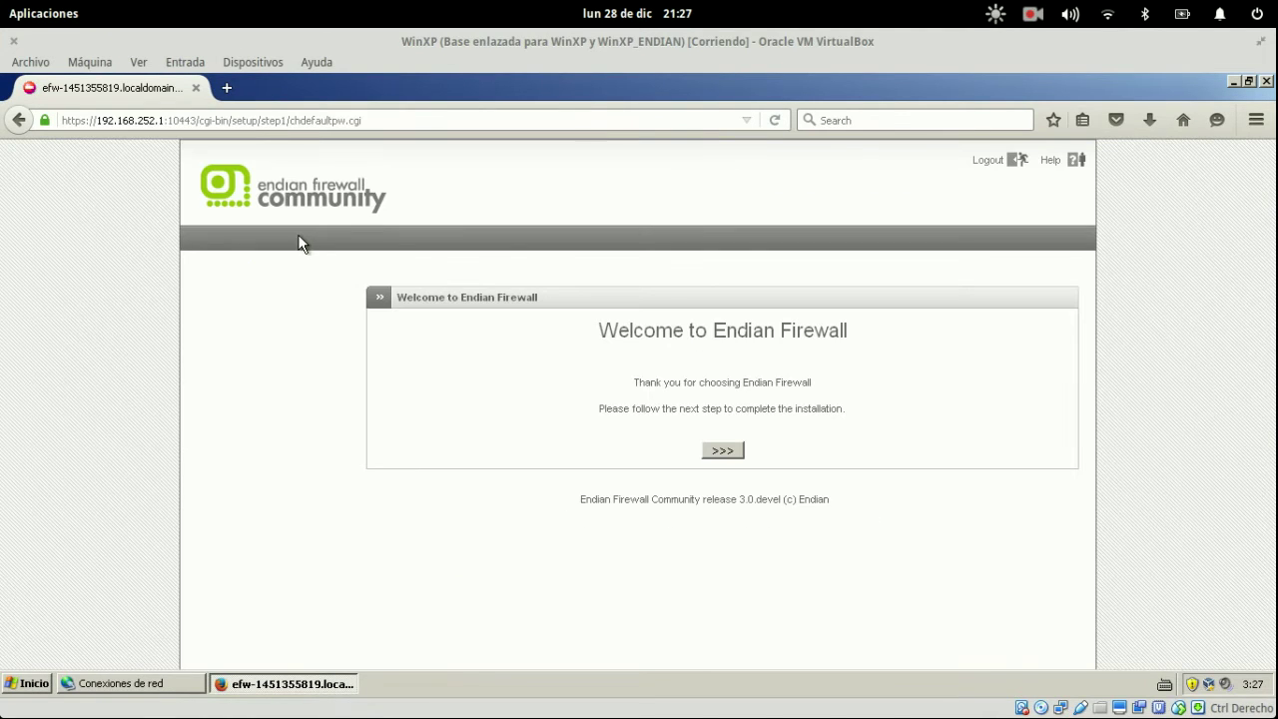
- Set the Endian setup language to Spanish (Español) and the timezone to America/Bogota
{"action": "left_click", "coordinate": [723, 451]}
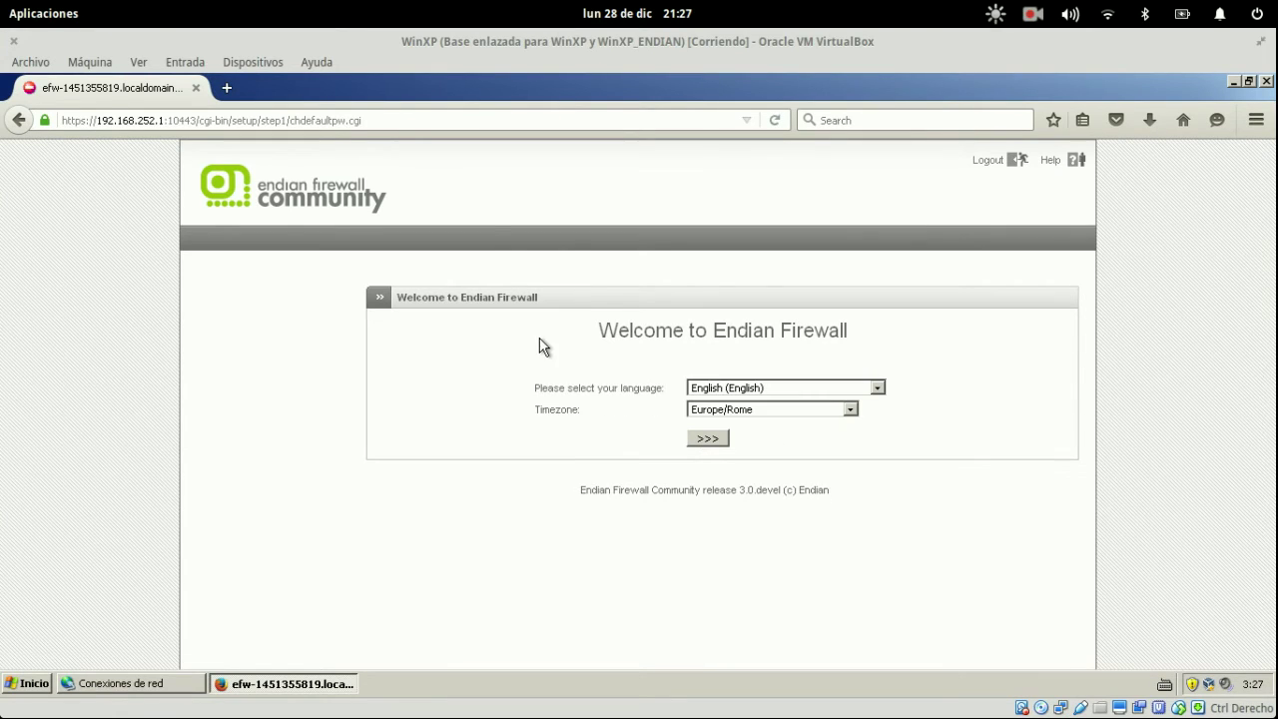
{"action": "left_click", "coordinate": [765, 387]}
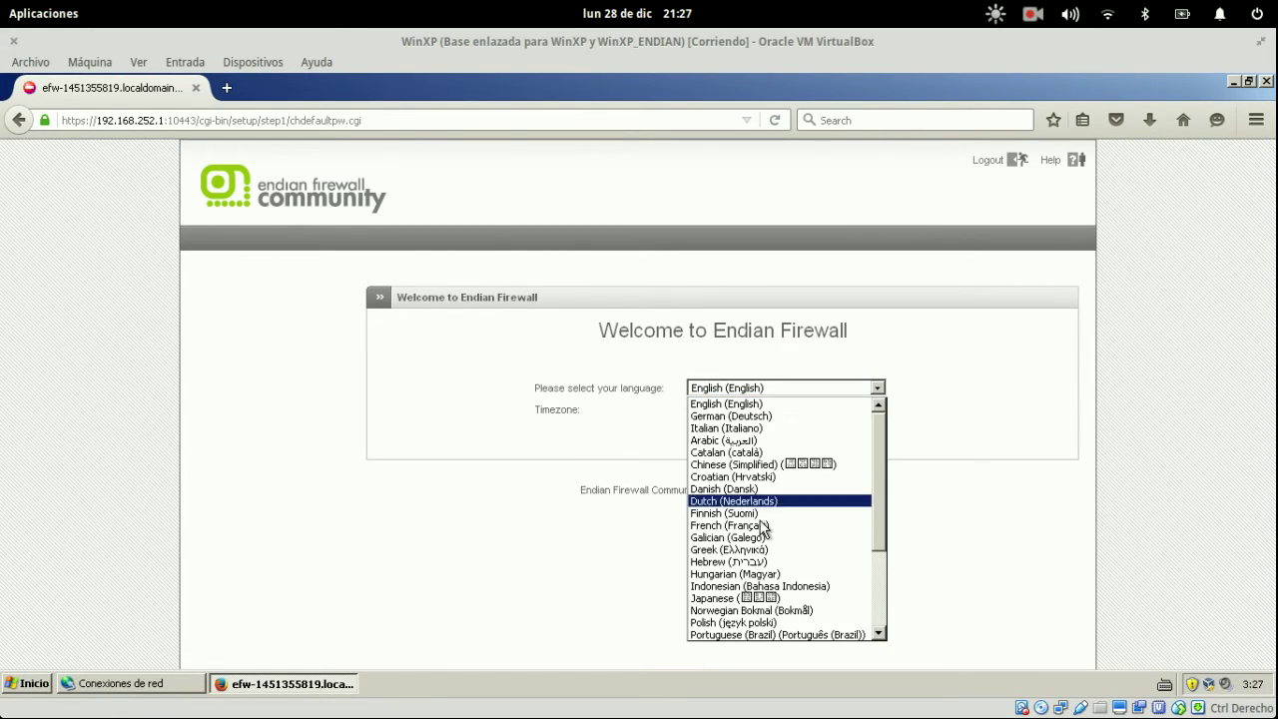
{"action": "scroll", "coordinate": [764, 526], "scroll_direction": "down", "scroll_amount": 3}
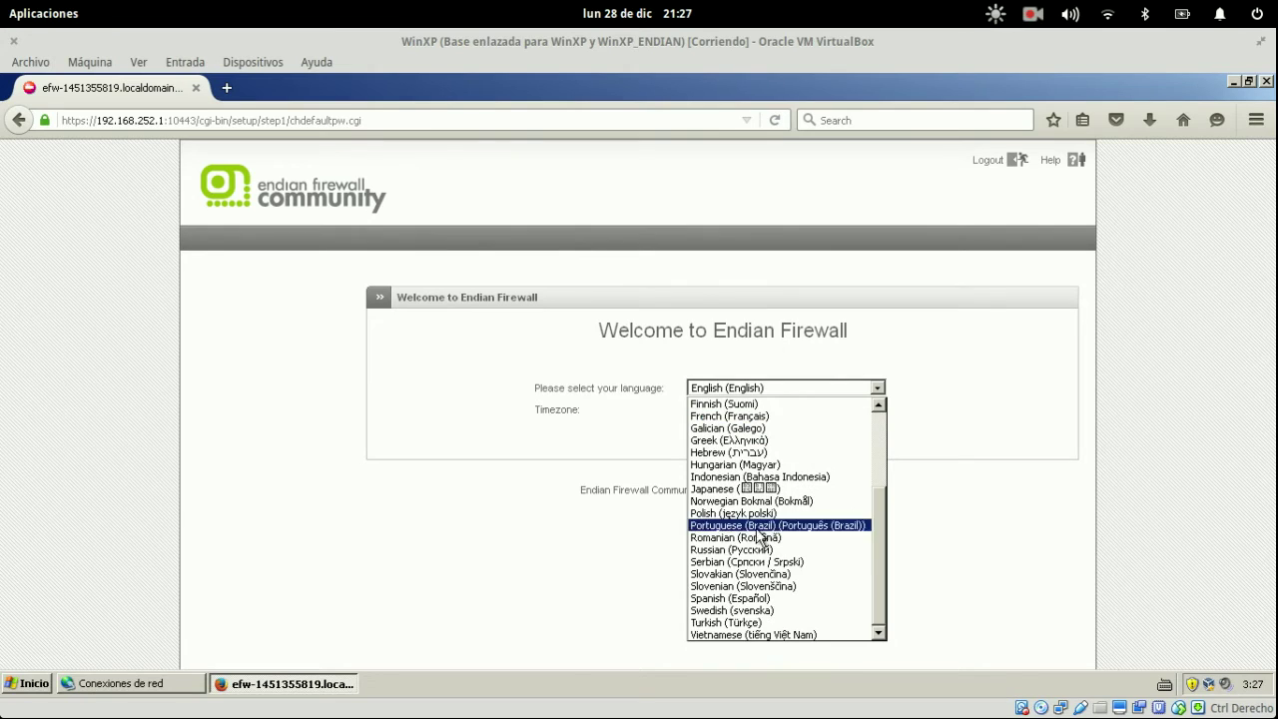
{"action": "left_click", "coordinate": [754, 598]}
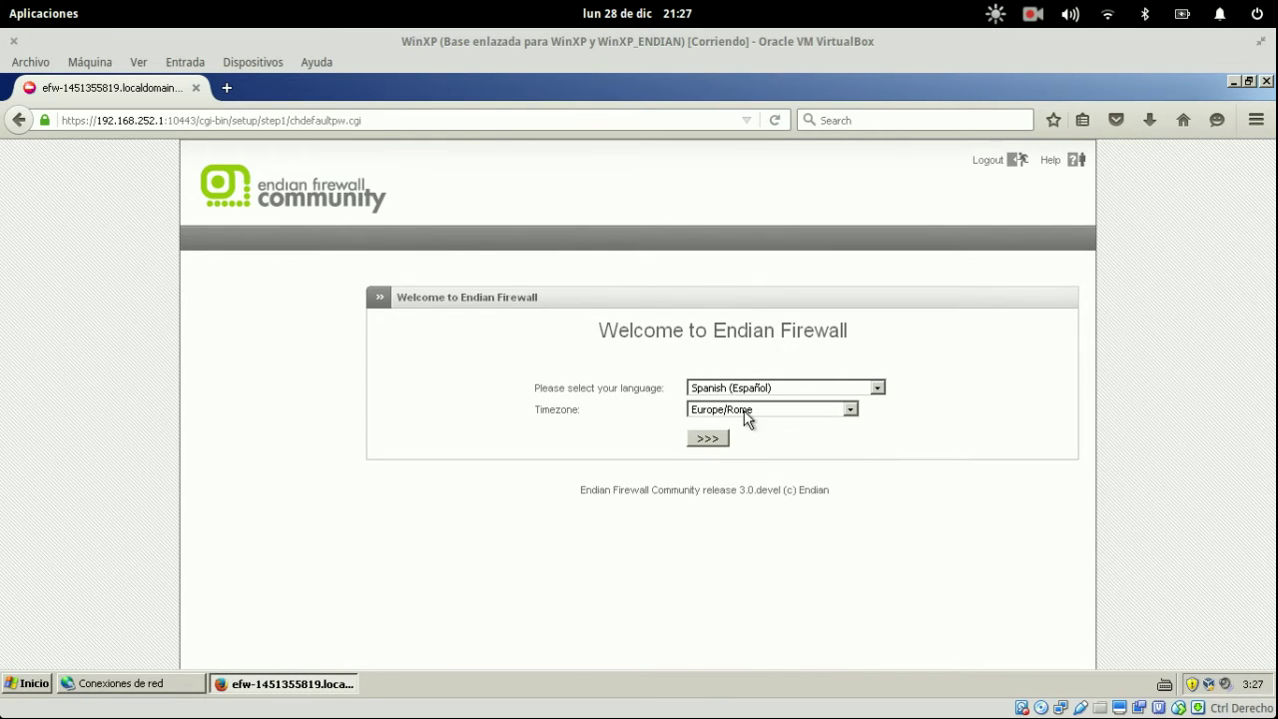
{"action": "left_click", "coordinate": [747, 417]}
{"action": "scroll", "coordinate": [744, 474], "scroll_direction": "up", "scroll_amount": 20}
{"action": "scroll", "coordinate": [743, 477], "scroll_direction": "up", "scroll_amount": 20}
{"action": "scroll", "coordinate": [744, 477], "scroll_direction": "up", "scroll_amount": 4}
{"action": "scroll", "coordinate": [744, 477], "scroll_direction": "down", "scroll_amount": 20}
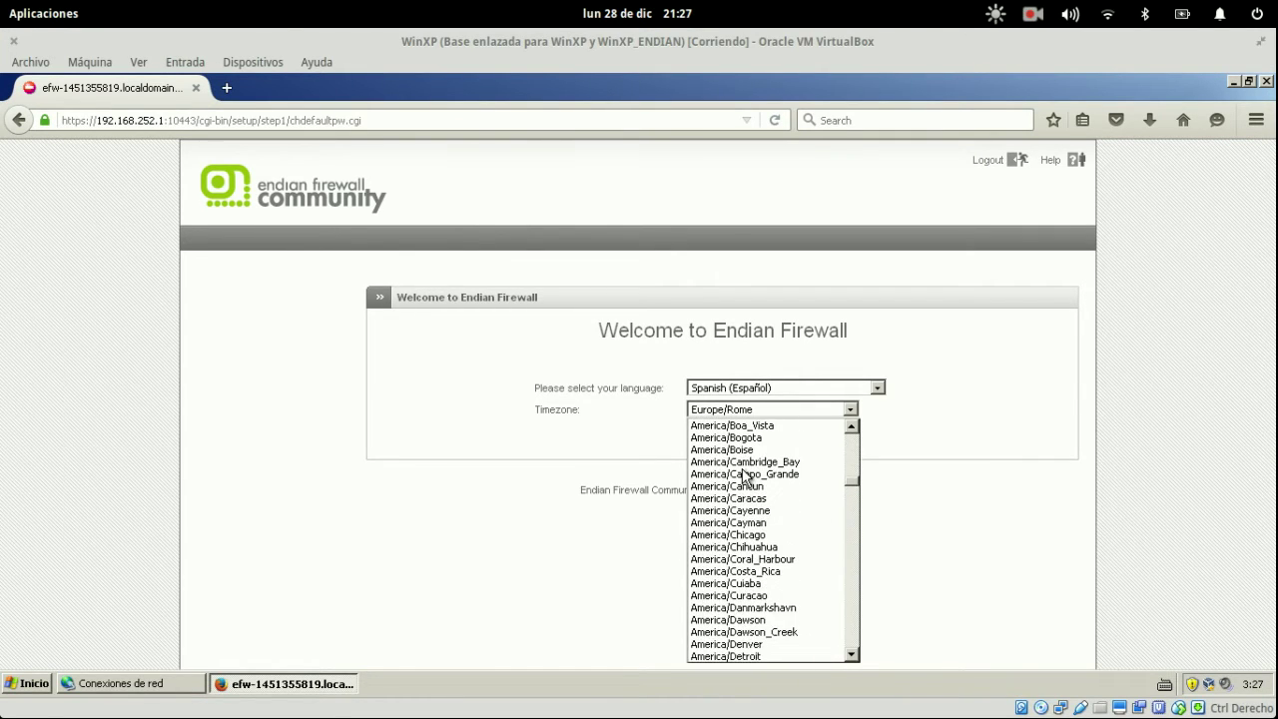
{"action": "left_click", "coordinate": [739, 437]}
- Accept the licence agreement and continue without restoring a backup
{"action": "left_click", "coordinate": [711, 440]}
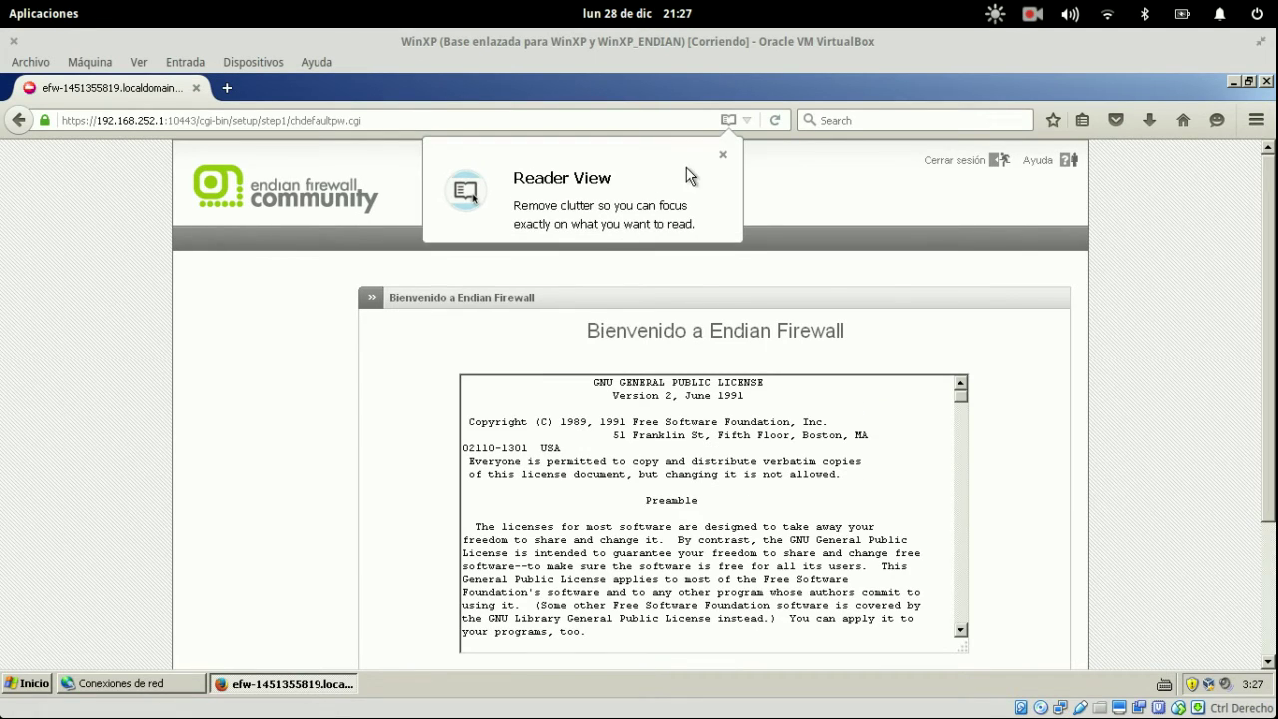
{"action": "left_click", "coordinate": [724, 157]}
{"action": "scroll", "coordinate": [836, 286], "scroll_direction": "down", "scroll_amount": 3}
{"action": "left_click", "coordinate": [675, 519]}
{"action": "left_click", "coordinate": [715, 586]}
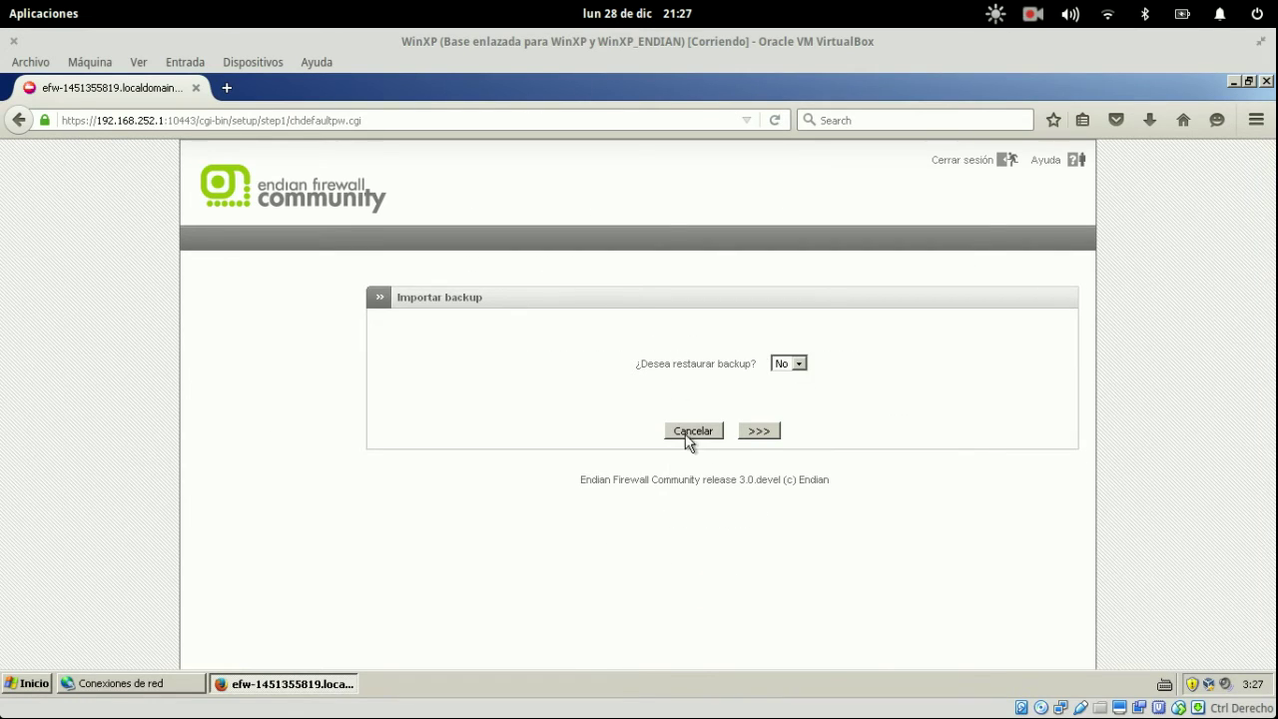
{"action": "left_click", "coordinate": [759, 431]}
{"action": "left_click", "coordinate": [624, 403]}
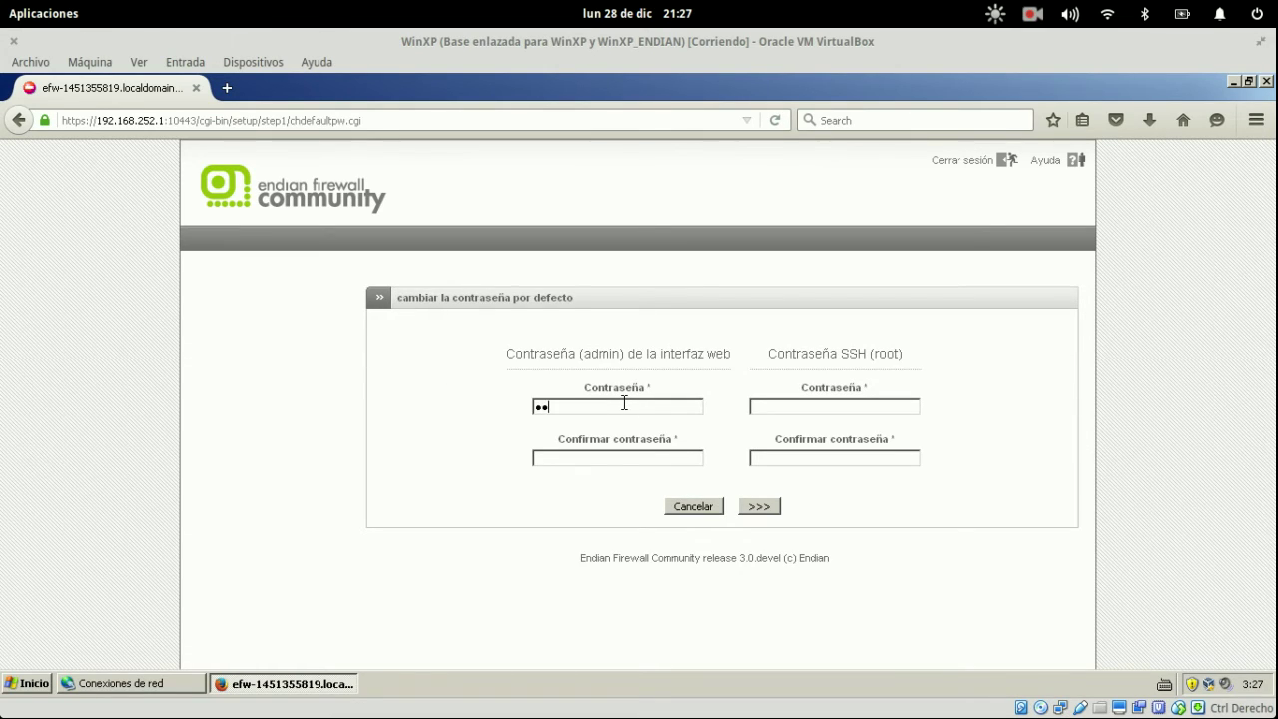
- Enter new web admin and SSH root passwords and submit them to open the network wizard
{"action": "type", "text": "•••••••••"}
{"action": "type", "text": "•••••••••••••••"}
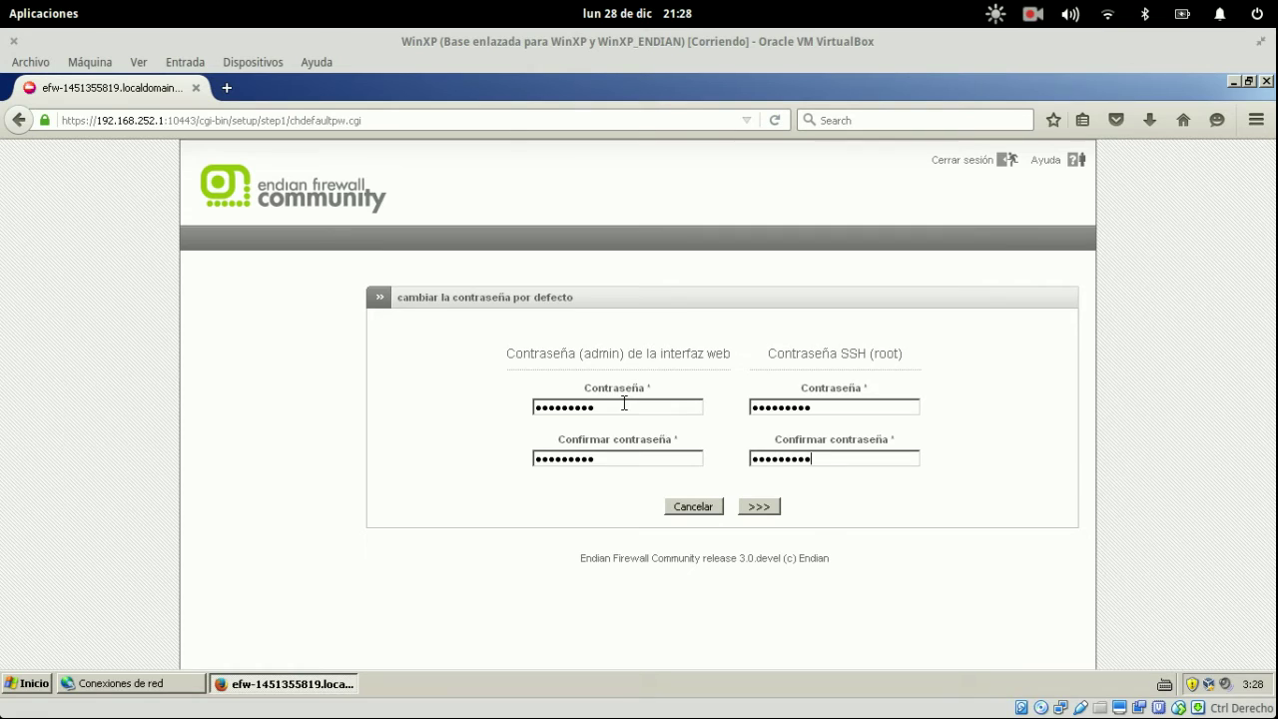
{"action": "left_click_drag", "start_coordinate": [515, 352], "coordinate": [675, 353]}
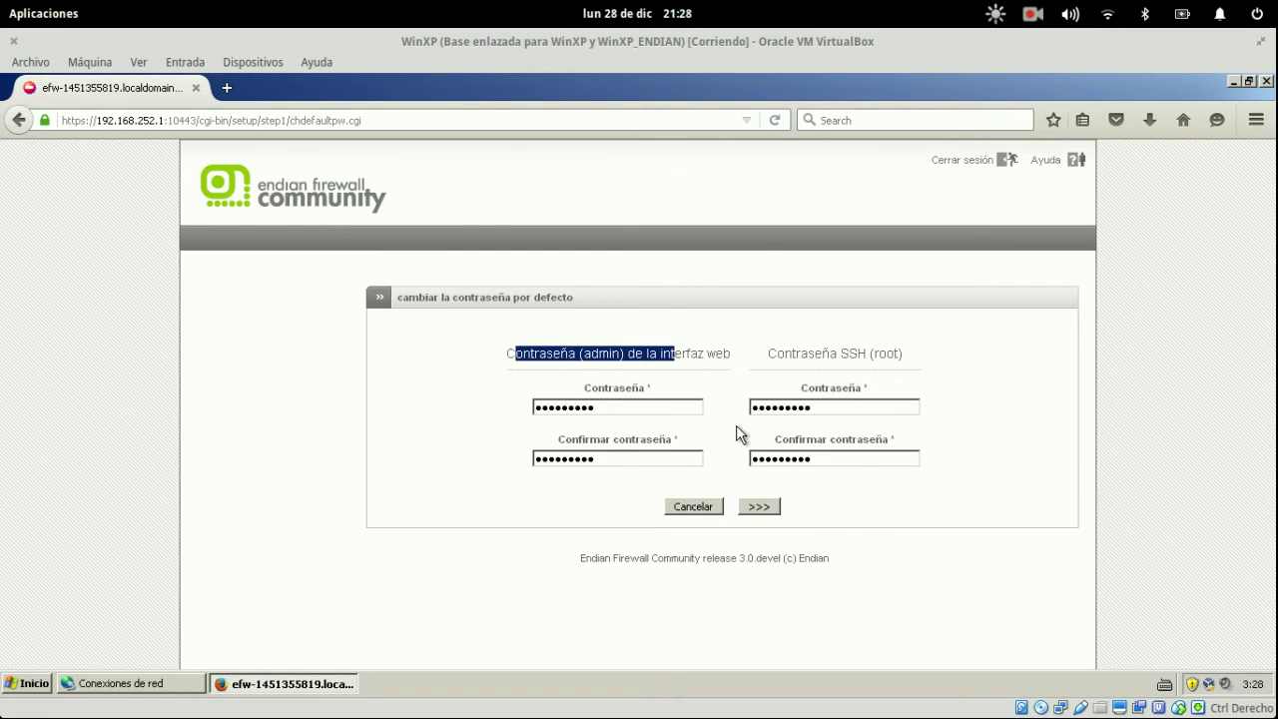
{"action": "left_click", "coordinate": [763, 507]}
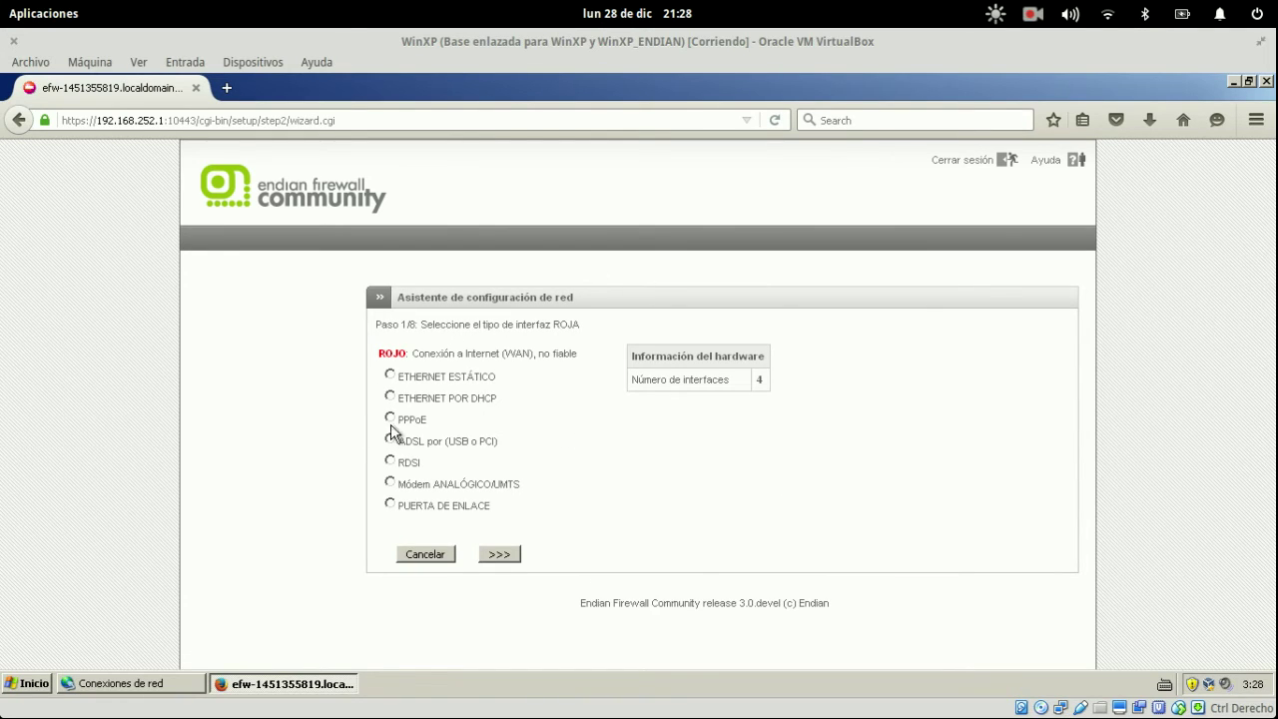
- Choose ETHERNET ESTÁTICO for the RED connection and keep NINGUNO for extra zones
{"action": "left_click_drag", "start_coordinate": [645, 380], "coordinate": [765, 383]}
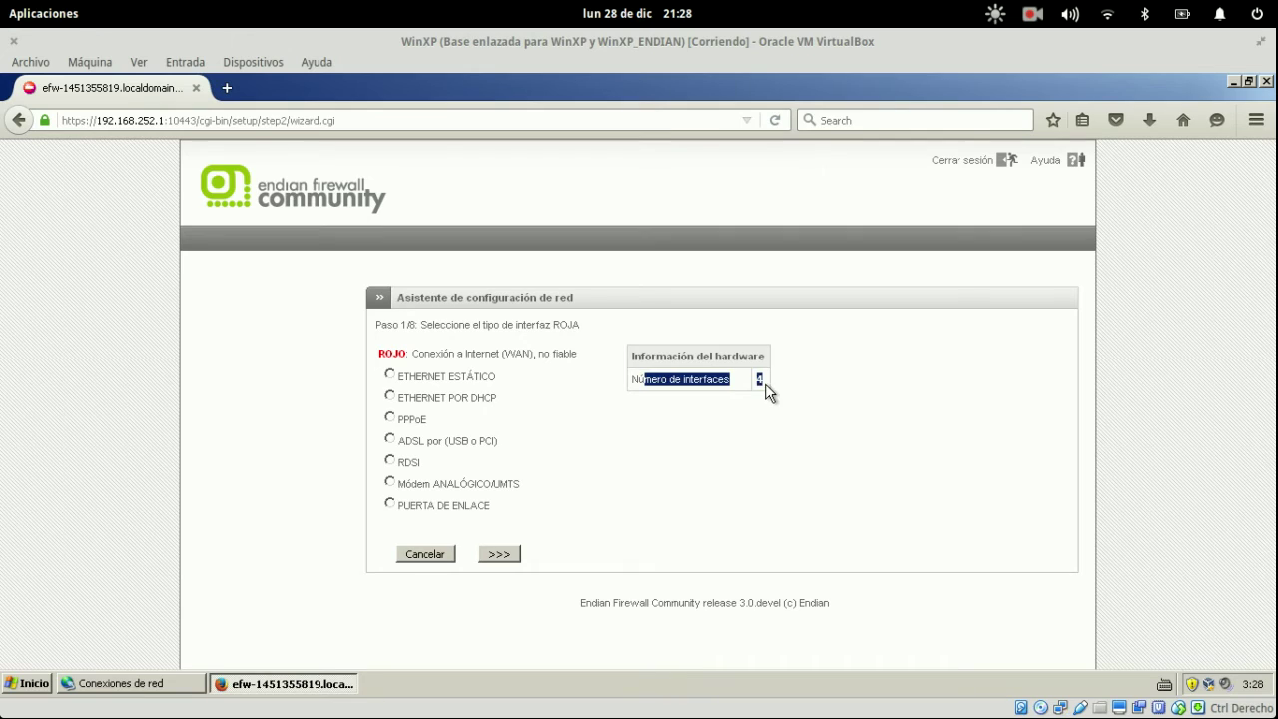
{"action": "left_click", "coordinate": [723, 438]}
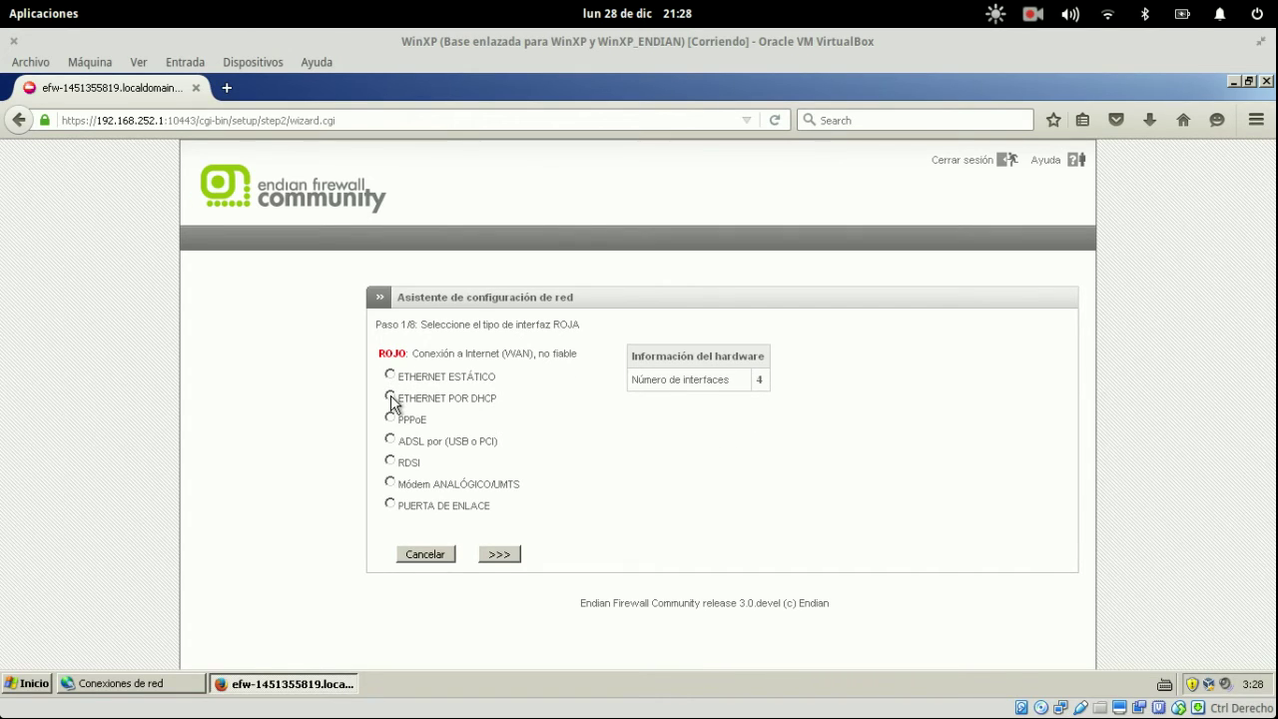
{"action": "left_click", "coordinate": [390, 375]}
{"action": "left_click", "coordinate": [390, 374]}
{"action": "left_click", "coordinate": [500, 553]}
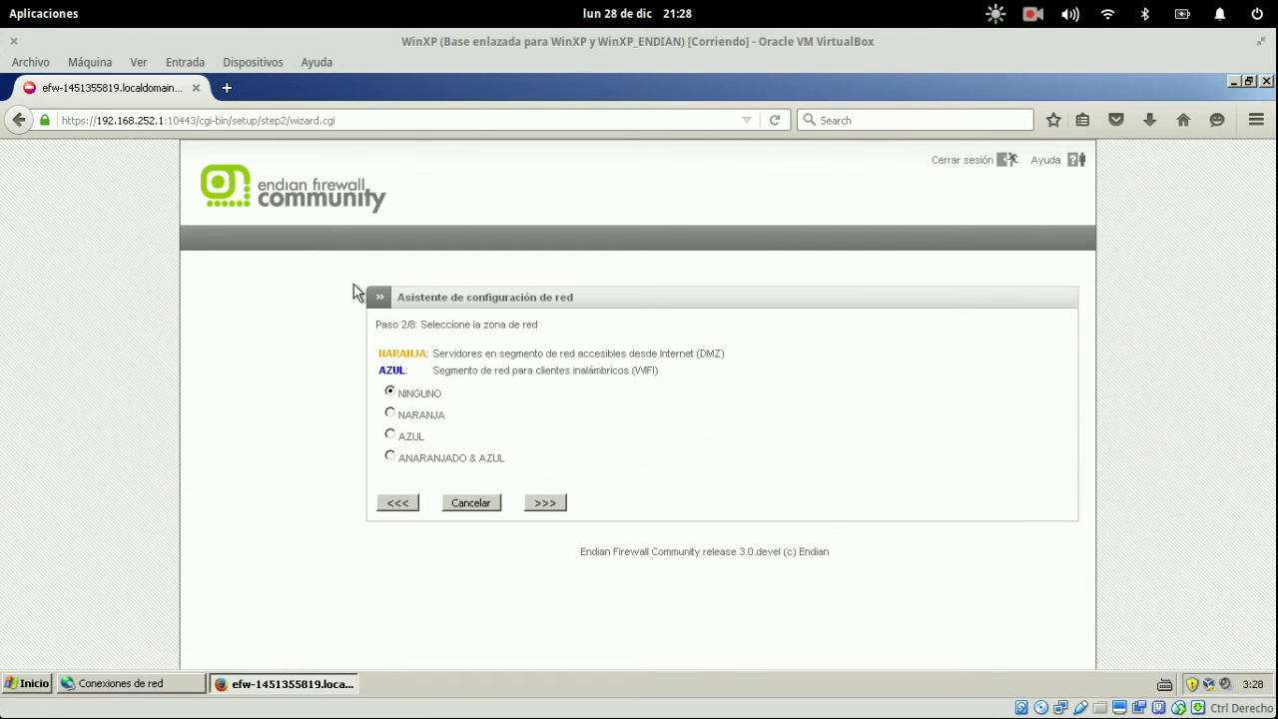
{"action": "left_click_drag", "start_coordinate": [375, 354], "coordinate": [487, 356]}
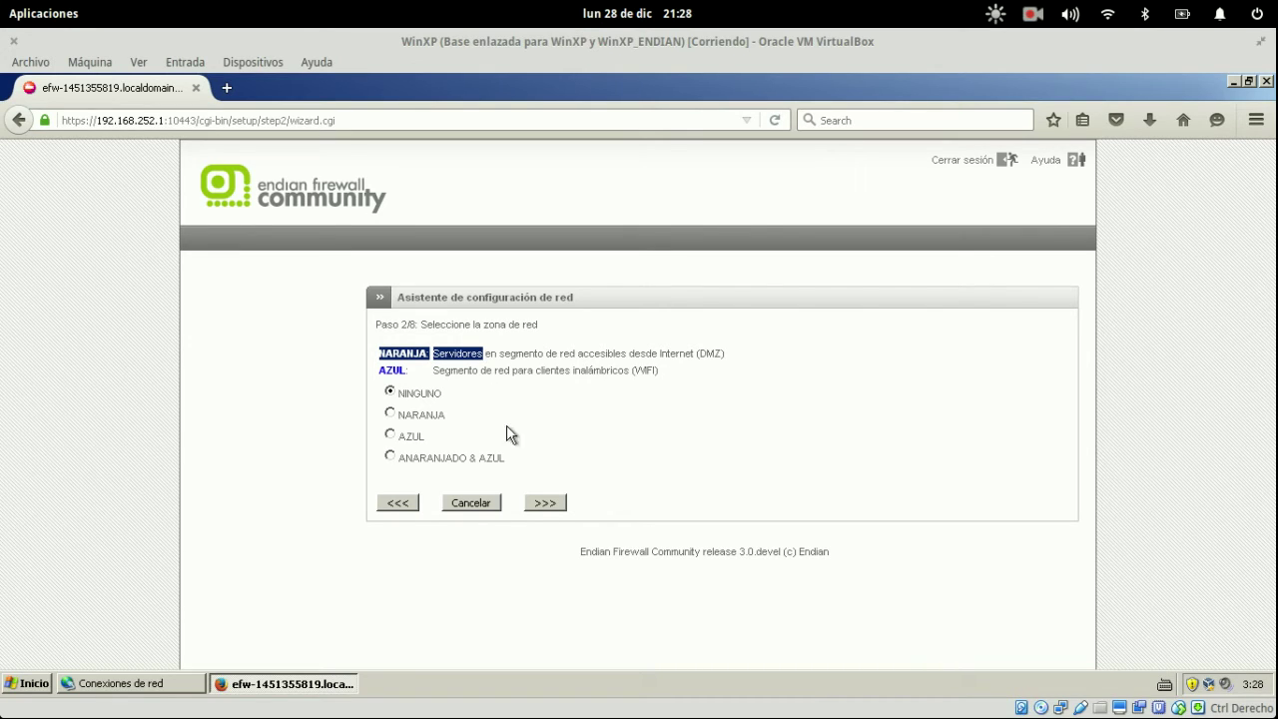
{"action": "left_click", "coordinate": [534, 506]}
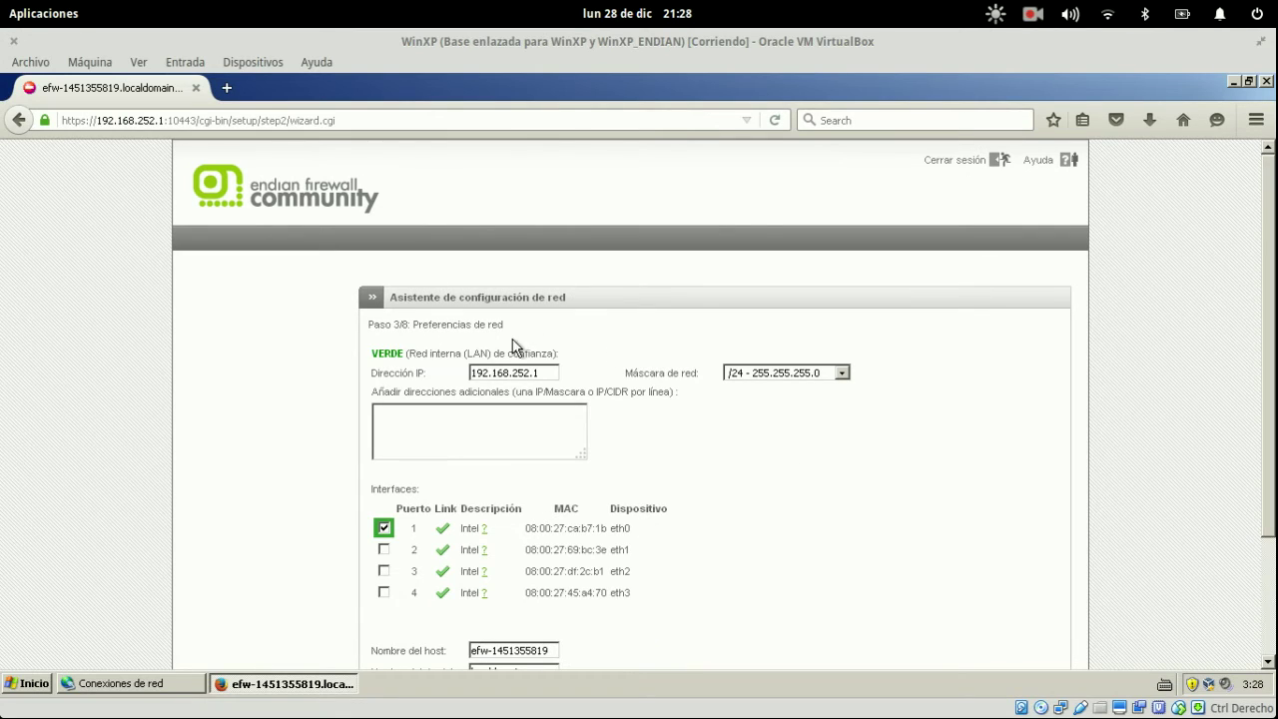
- Keep the /24 GREEN mask, rename the host to firewall1 and set domain sugeek.co
{"action": "left_click", "coordinate": [778, 373]}
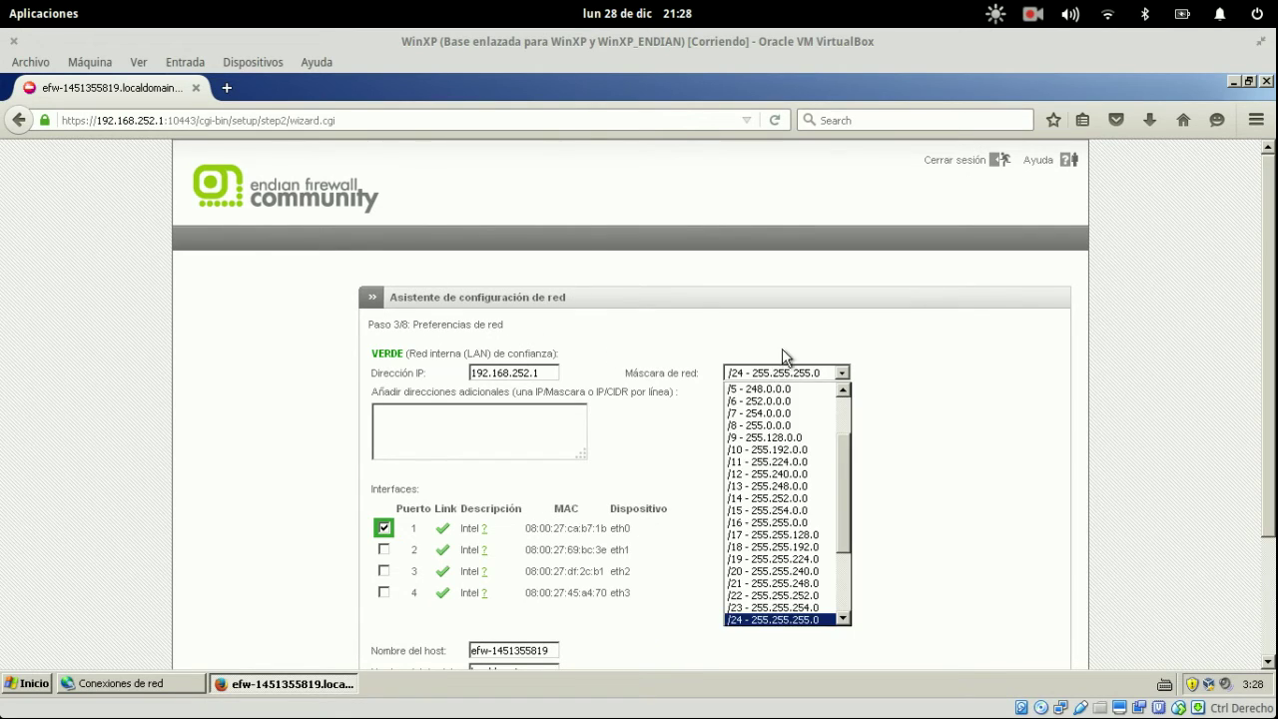
{"action": "left_click", "coordinate": [782, 348]}
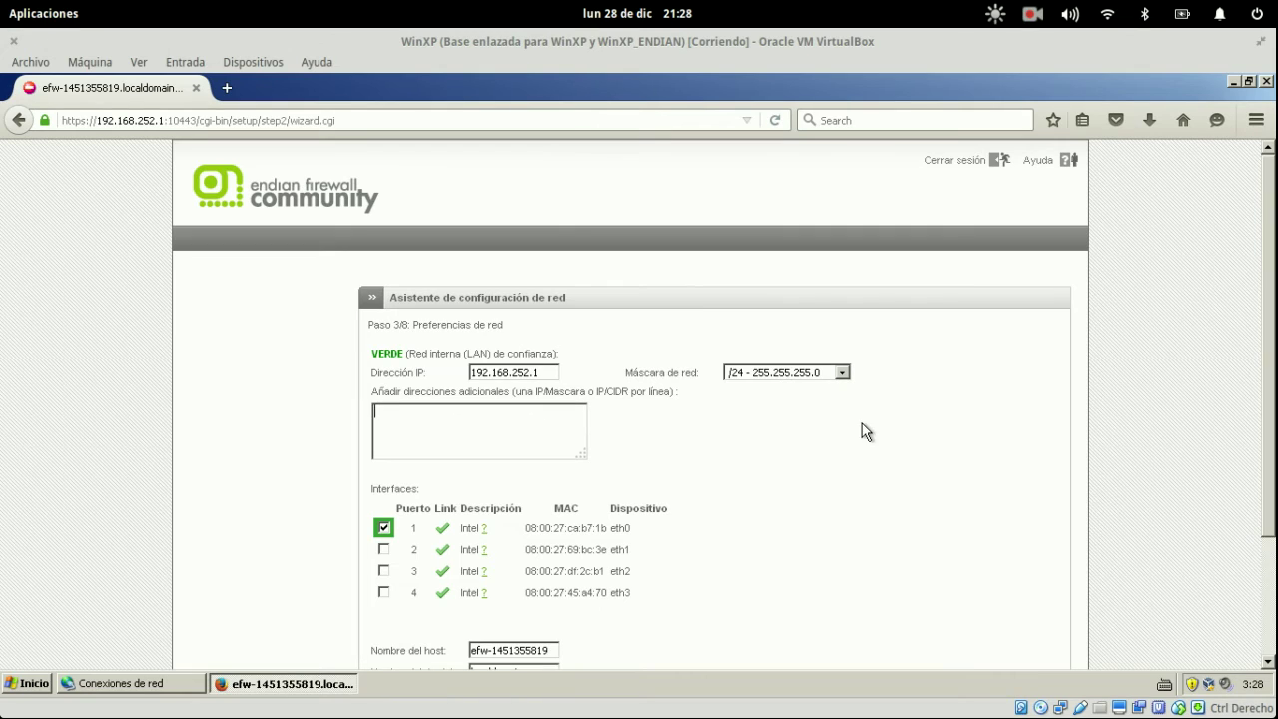
{"action": "scroll", "coordinate": [862, 425], "scroll_direction": "down", "scroll_amount": 3}
{"action": "left_click_drag", "start_coordinate": [861, 427], "coordinate": [405, 401]}
{"action": "left_click", "coordinate": [564, 499]}
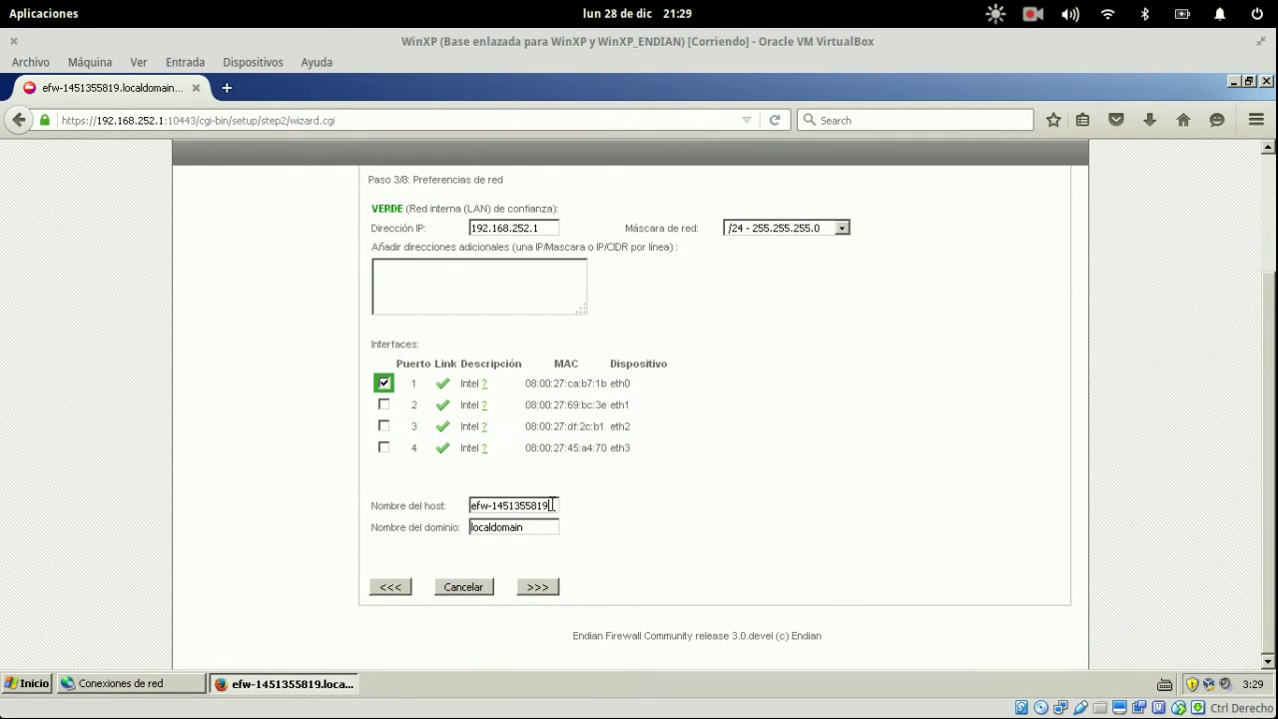
{"action": "left_click_drag", "start_coordinate": [554, 505], "coordinate": [444, 504]}
{"action": "type", "text": "firewall1"}
{"action": "key", "text": "Tab"}
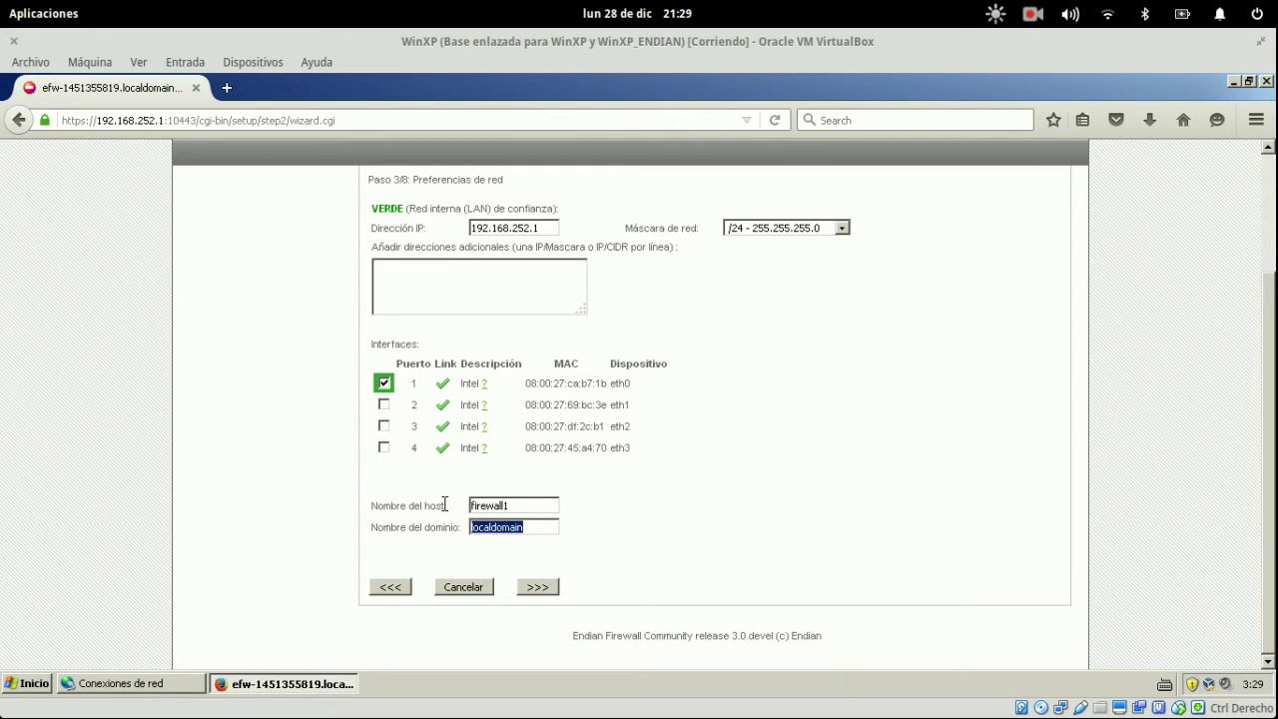
{"action": "type", "text": "sugeek.co"}
{"action": "left_click", "coordinate": [544, 587]}
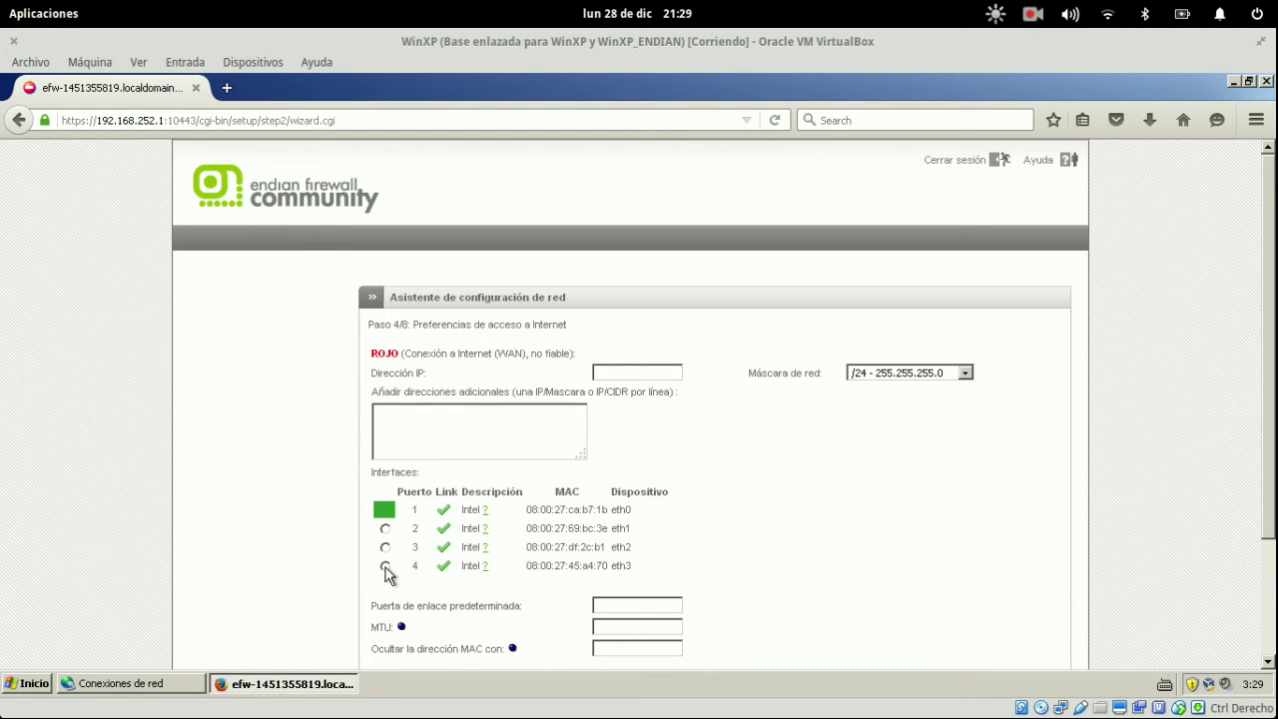
- Assign port 4 to RED with IP 192.168.1.90, gateway 192.168.1.1 and MTU 1500
{"action": "left_click", "coordinate": [386, 566]}
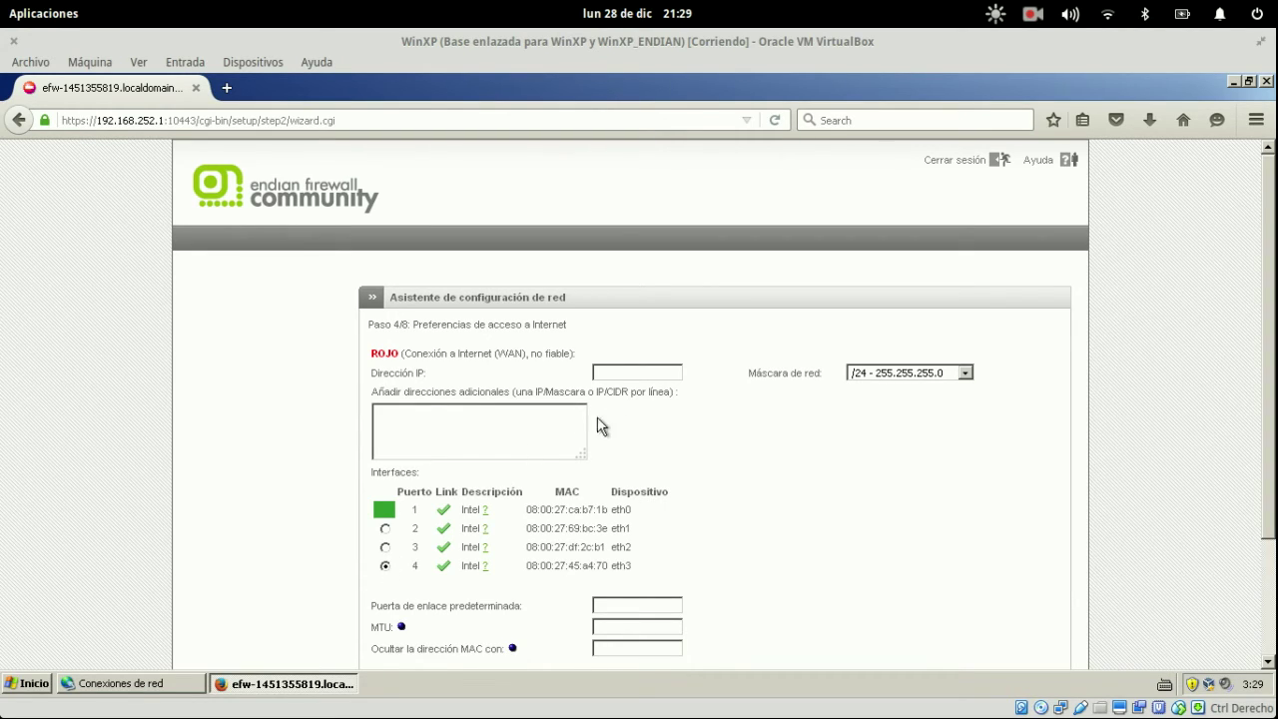
{"action": "left_click", "coordinate": [646, 372]}
{"action": "type", "text": "192.168.1.90"}
{"action": "scroll", "coordinate": [880, 445], "scroll_direction": "down", "scroll_amount": 3}
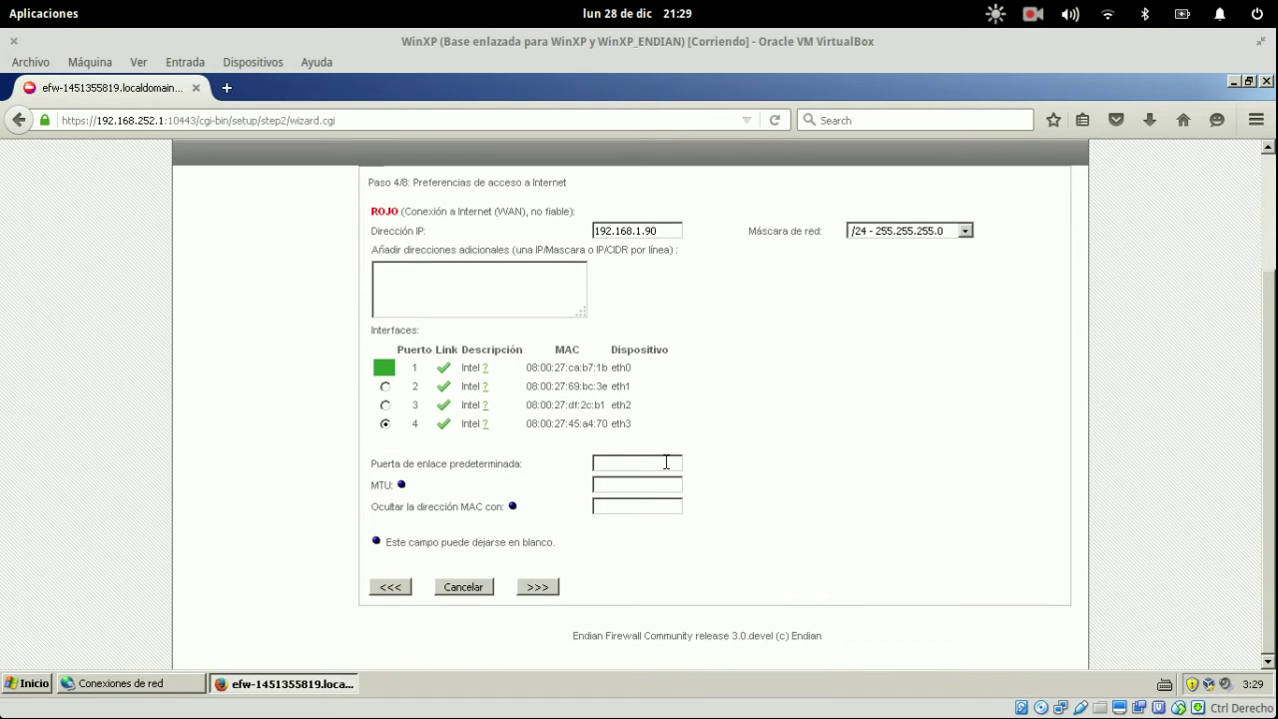
{"action": "type", "text": "192.168.1.1"}
{"action": "left_click", "coordinate": [621, 486]}
{"action": "left_click", "coordinate": [537, 586]}
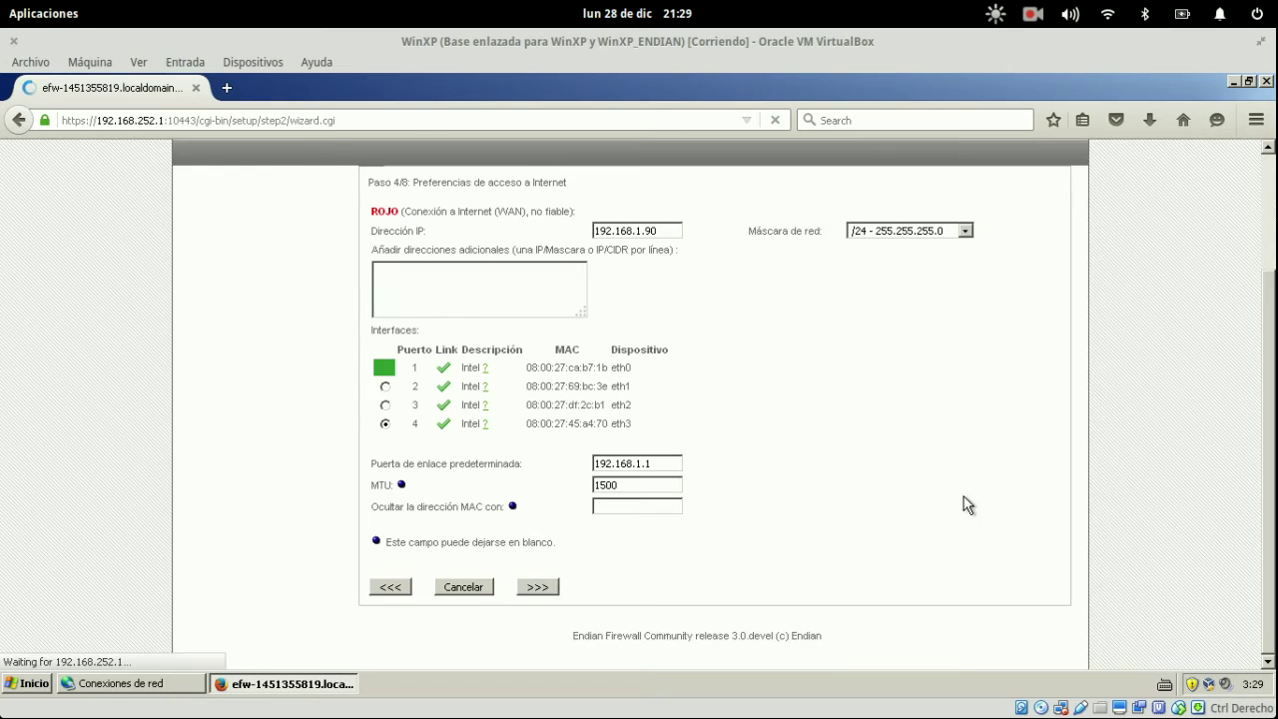
{"action": "left_click", "coordinate": [466, 371]}
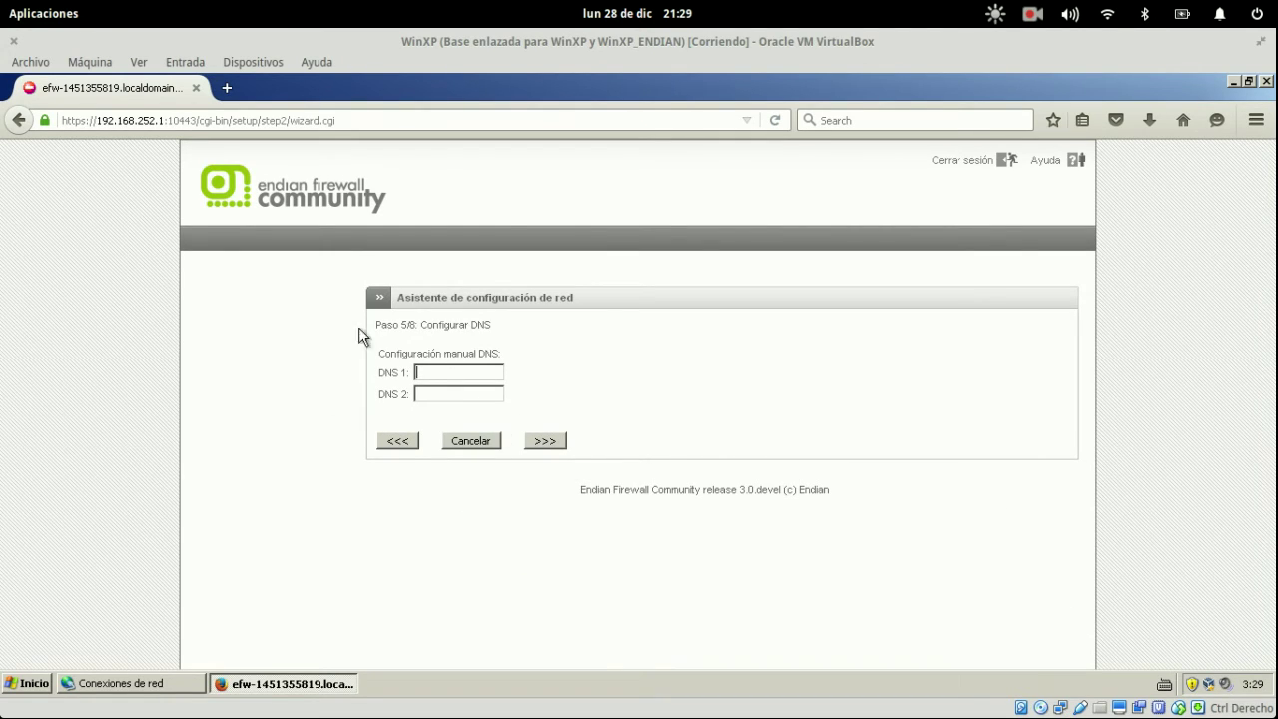
{"action": "key", "text": "super"}
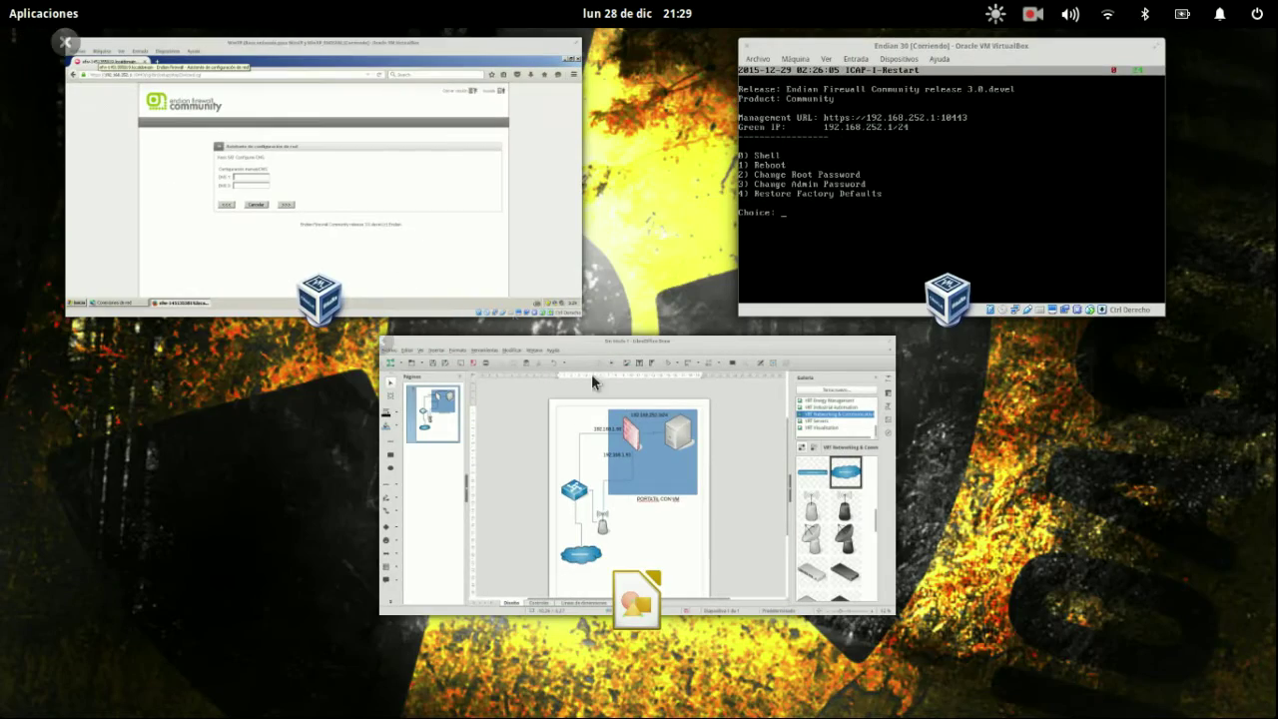
- Switch to host Firefox and search the web for 'opendns'
{"action": "left_click", "coordinate": [420, 194]}
{"action": "key", "text": "super"}
{"action": "left_click", "coordinate": [559, 459]}
{"action": "mouse_move", "coordinate": [489, 697]}
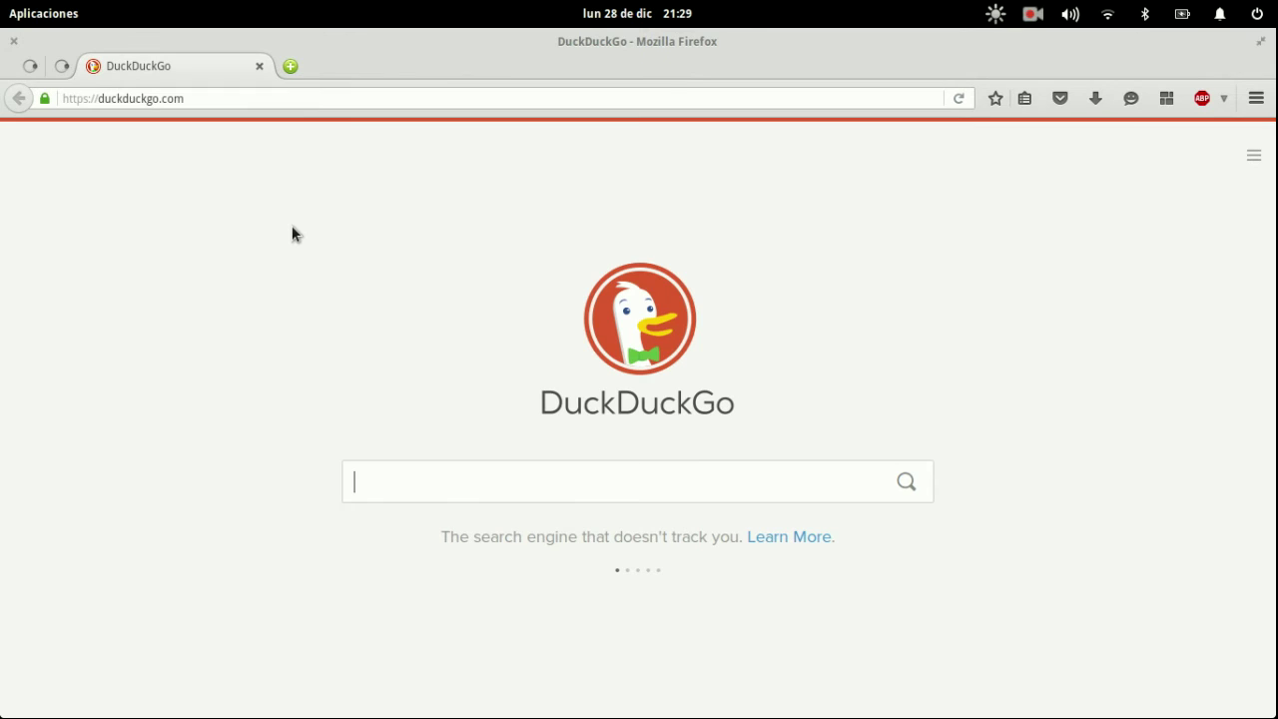
{"action": "key", "text": "ctrl+l"}
{"action": "type", "text": "open"}
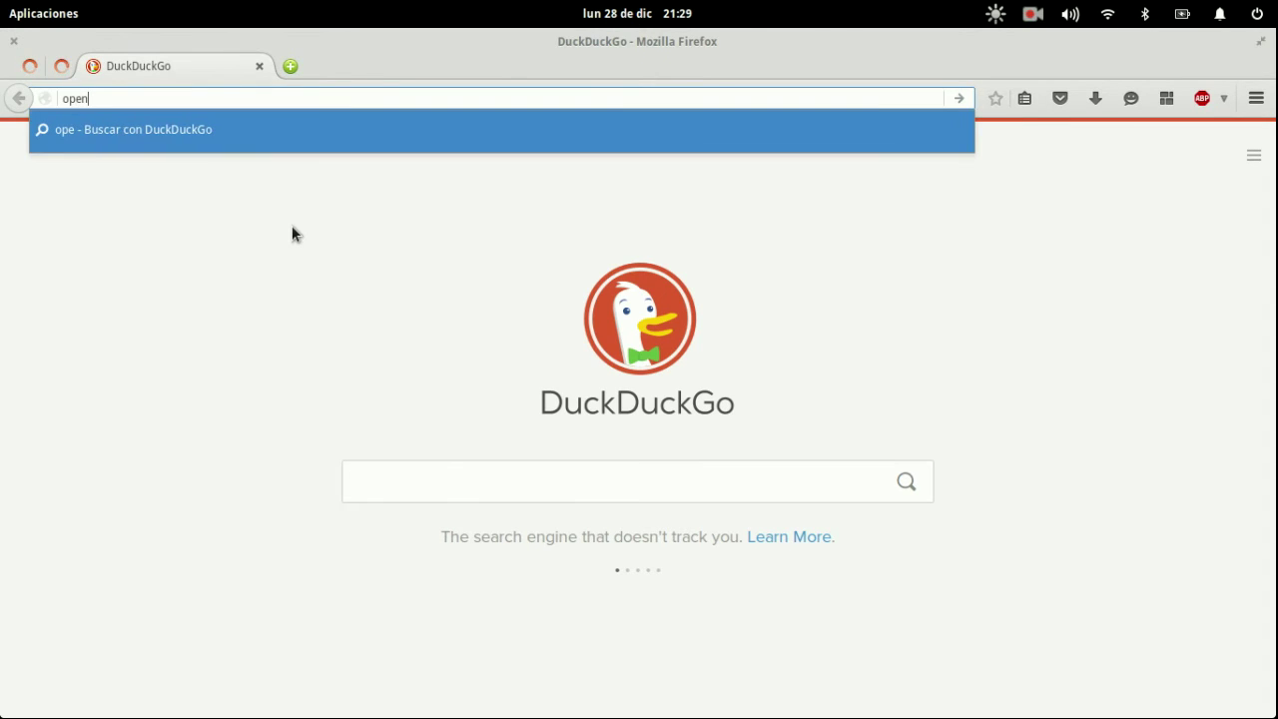
{"action": "type", "text": "dns"}
{"action": "key", "text": "Return"}
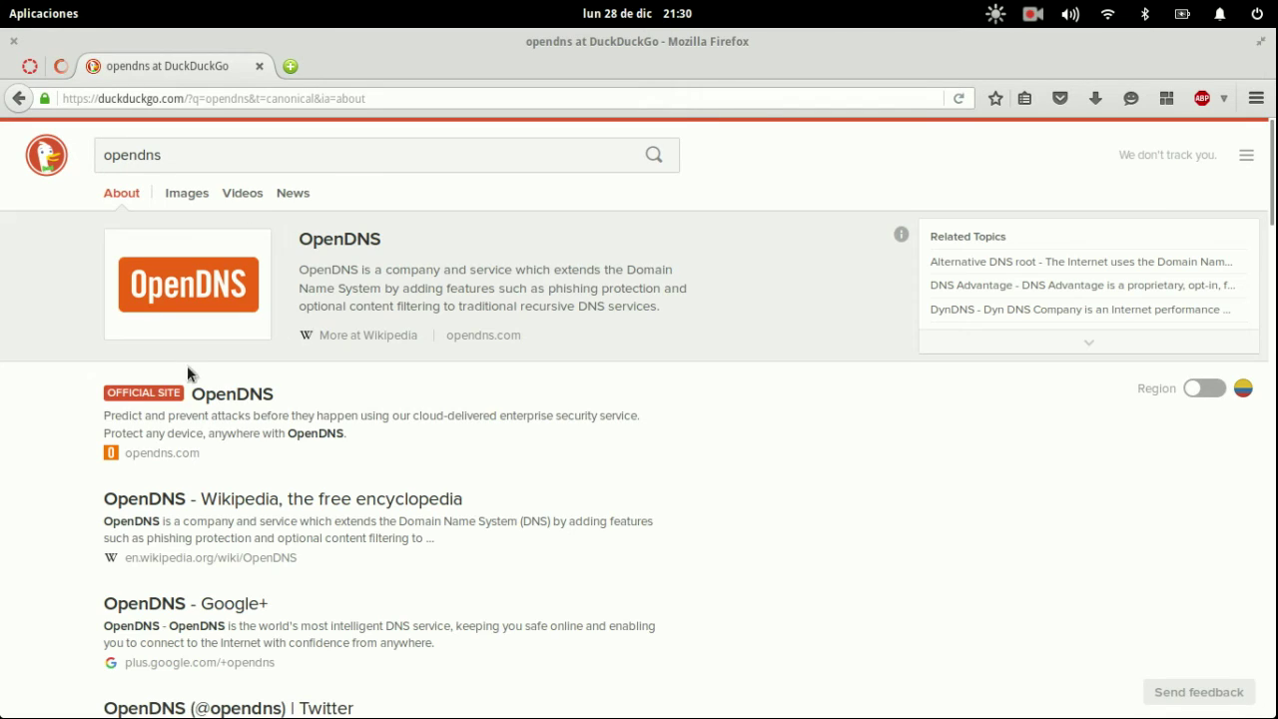
- Read the OpenDNS addresses 208.67.222.222 and 208.67.220.220 on opendns.com, then return to DNS 1
{"action": "left_click", "coordinate": [242, 404]}
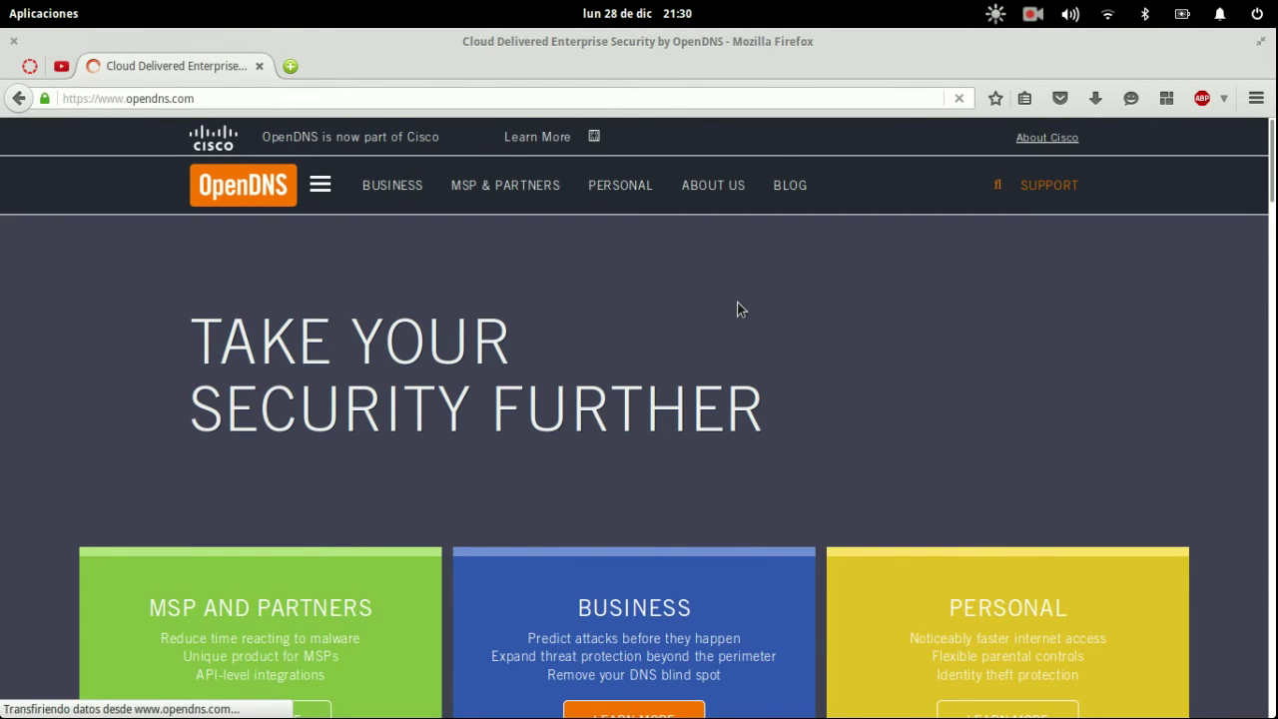
{"action": "scroll", "coordinate": [738, 310], "scroll_direction": "down", "scroll_amount": 20}
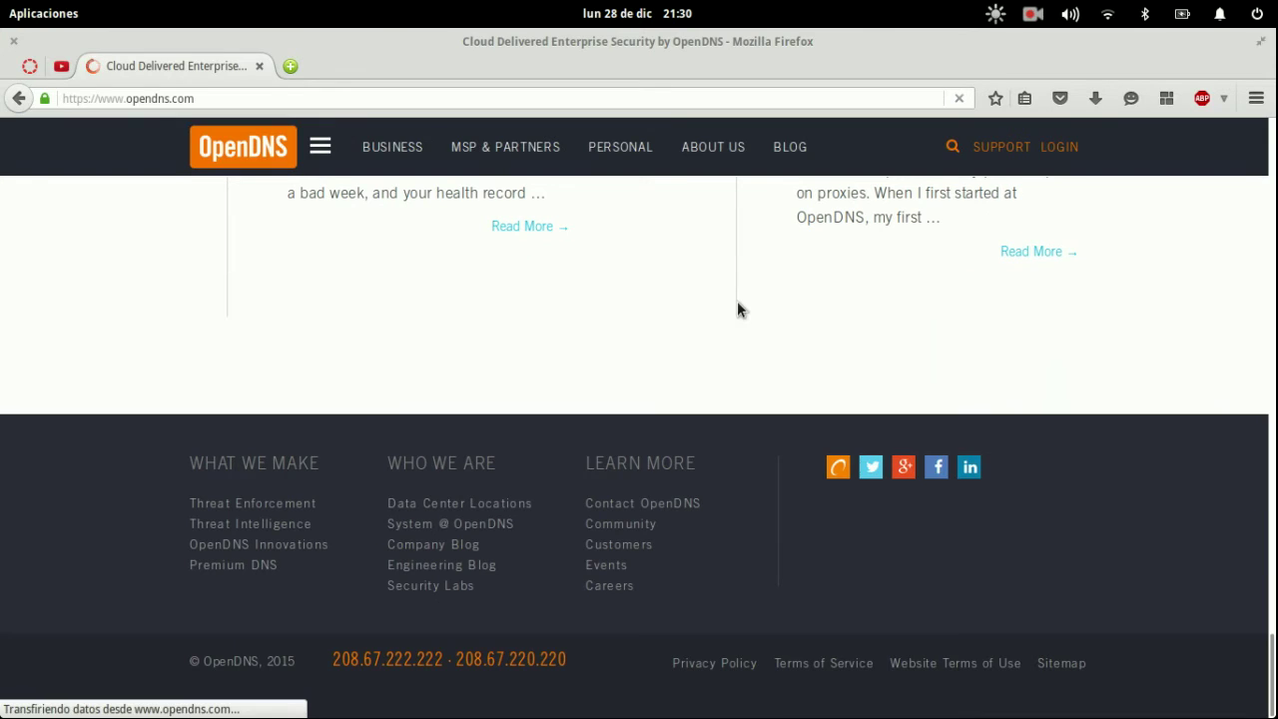
{"action": "left_click_drag", "start_coordinate": [454, 654], "coordinate": [332, 659]}
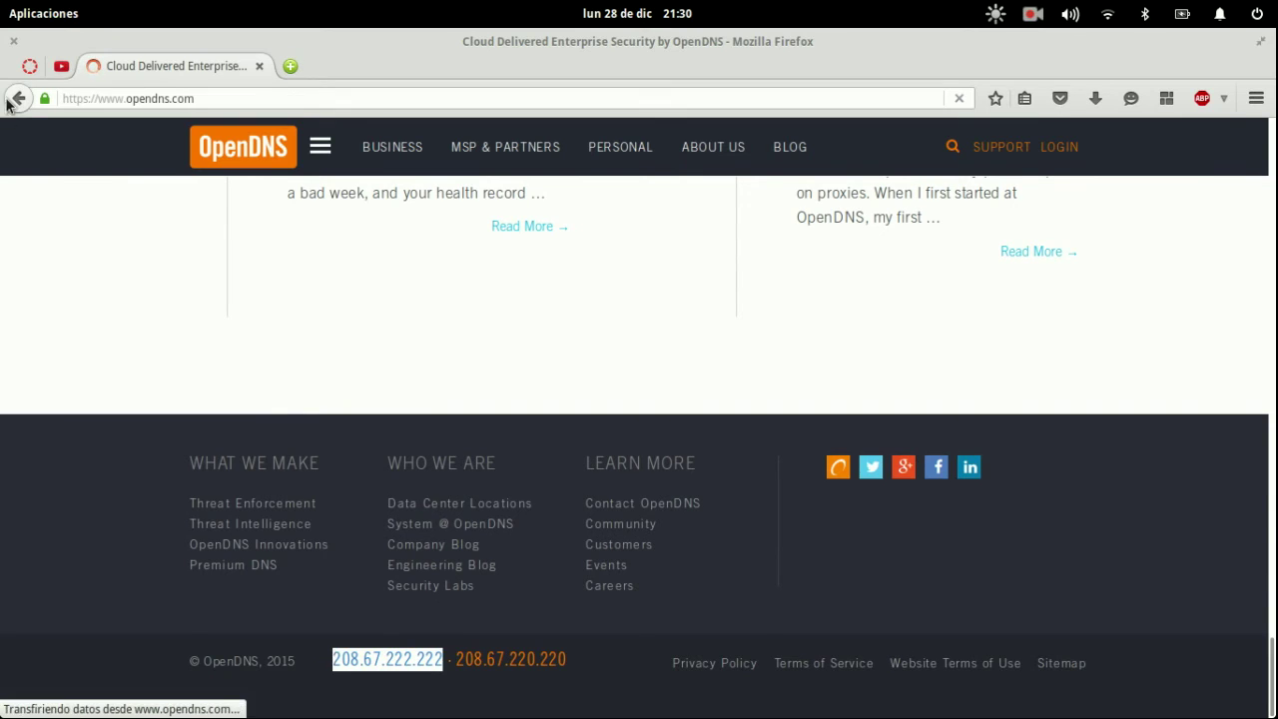
{"action": "mouse_move", "coordinate": [0, 0]}
{"action": "left_click", "coordinate": [323, 241]}
{"action": "left_click", "coordinate": [457, 375]}
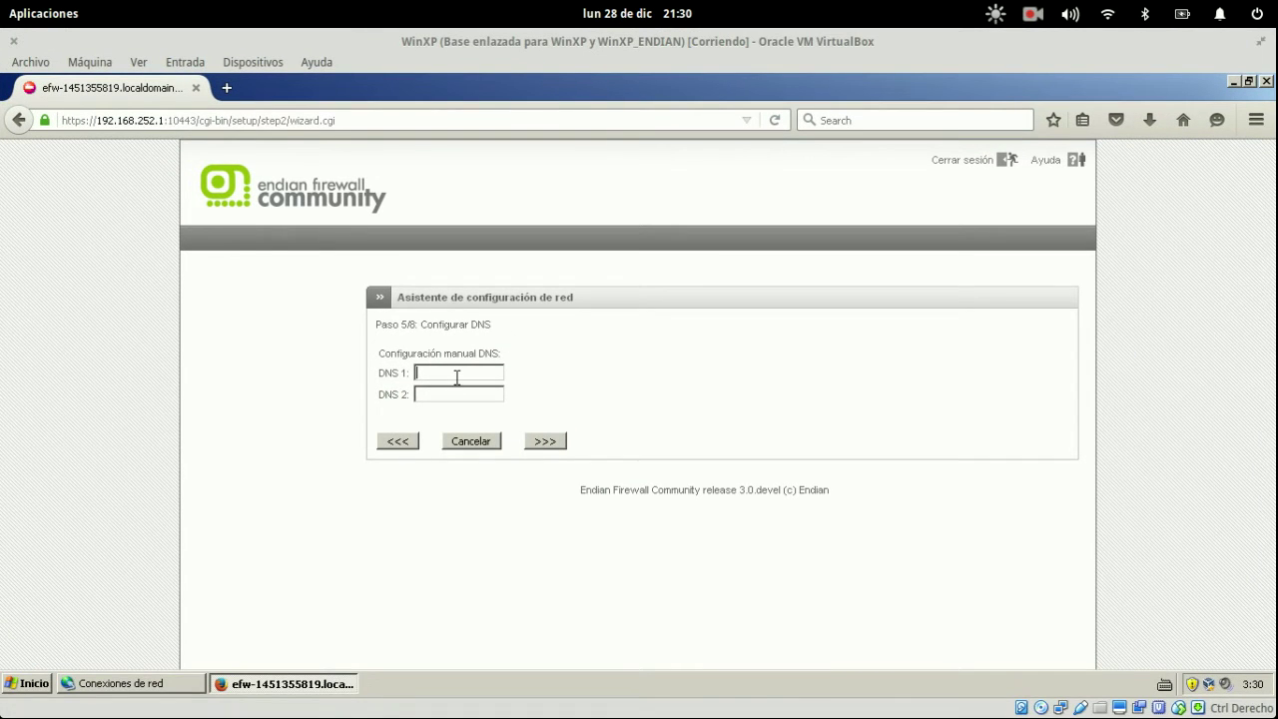
- Enter 208.67.222.222 as DNS 1, rechecking the address in Firefox
{"action": "type", "text": "208"}
{"action": "mouse_move", "coordinate": [0, 0]}
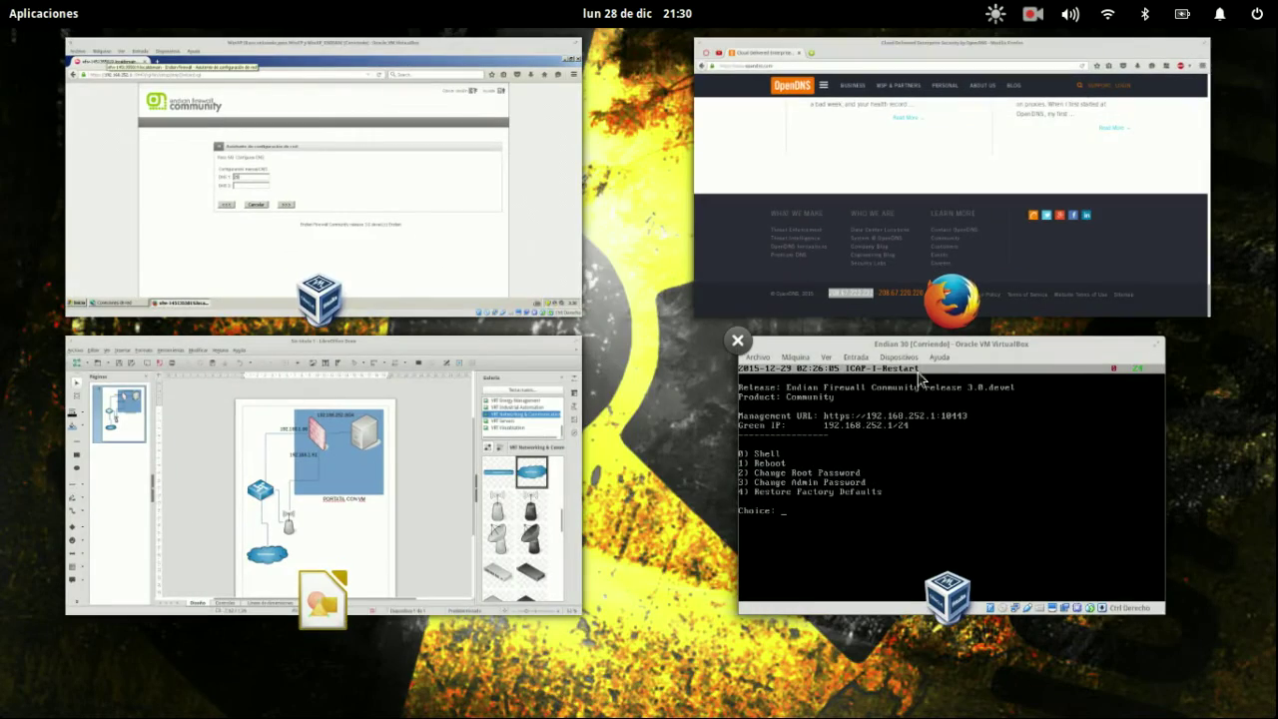
{"action": "left_click", "coordinate": [884, 198]}
{"action": "mouse_move", "coordinate": [0, 0]}
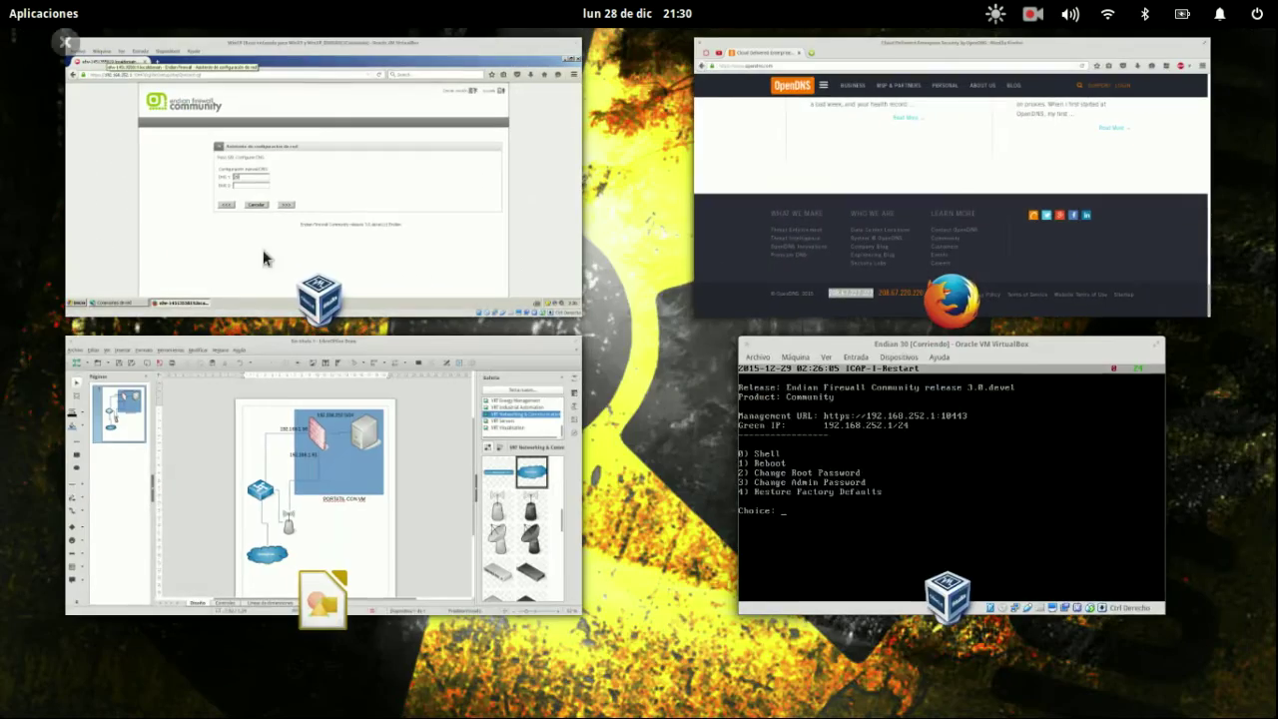
{"action": "left_click", "coordinate": [305, 254]}
{"action": "type", "text": "."}
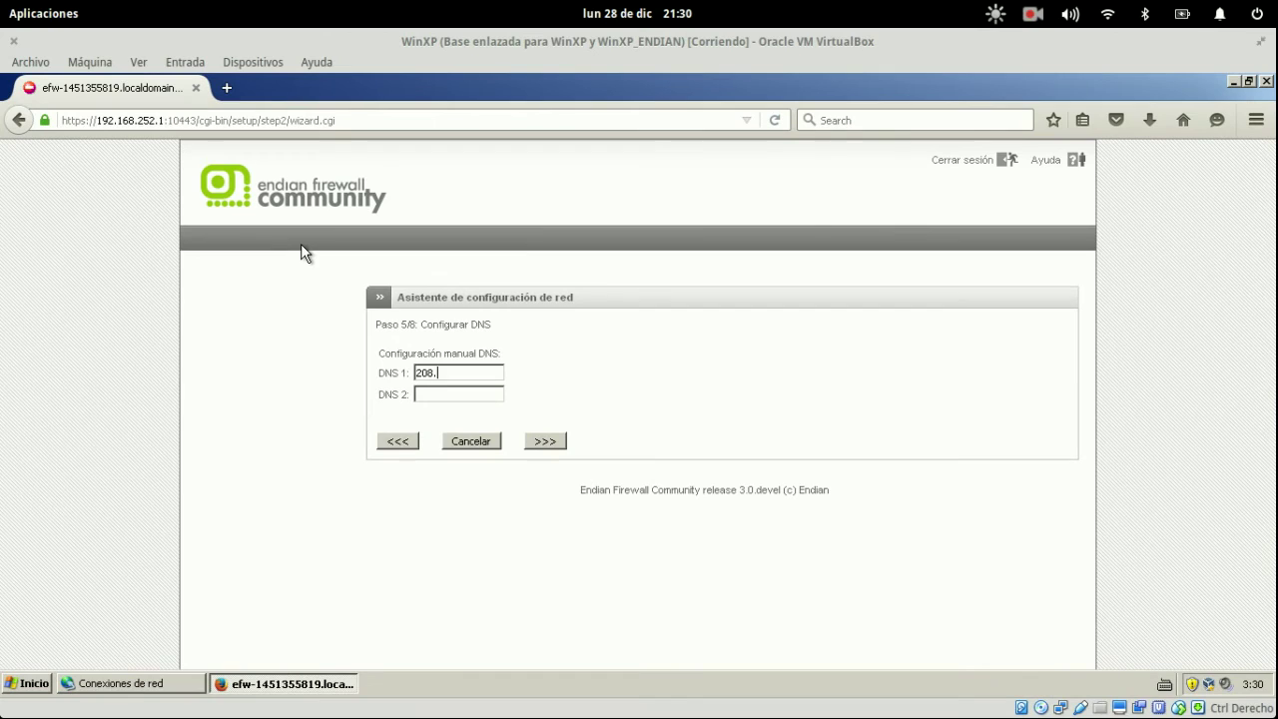
{"action": "type", "text": "67.222.222"}
- Fill DNS 2 with 208.67.220.220 after checking Firefox, and advance to the email step
{"action": "key", "text": "ctrl+a"}
{"action": "key", "text": "ctrl+c"}
{"action": "key", "text": "Tab"}
{"action": "key", "text": "ctrl+v"}
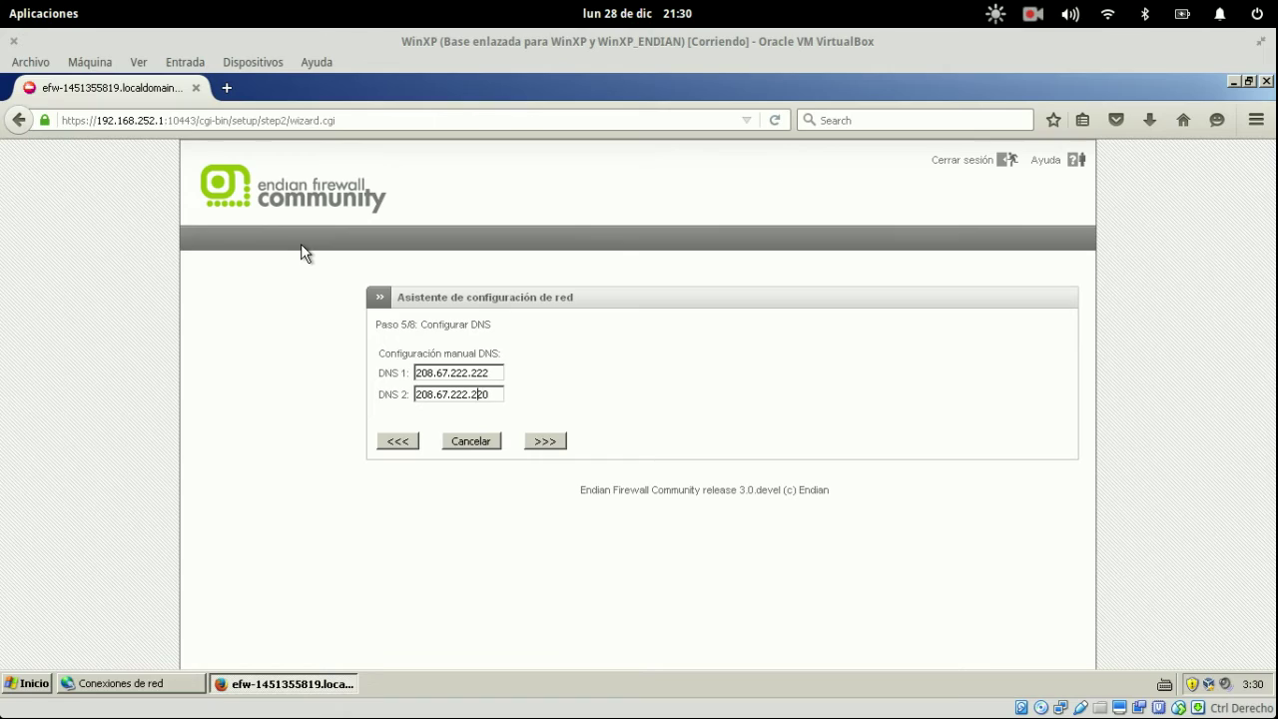
{"action": "key", "text": "super"}
{"action": "left_click", "coordinate": [965, 286]}
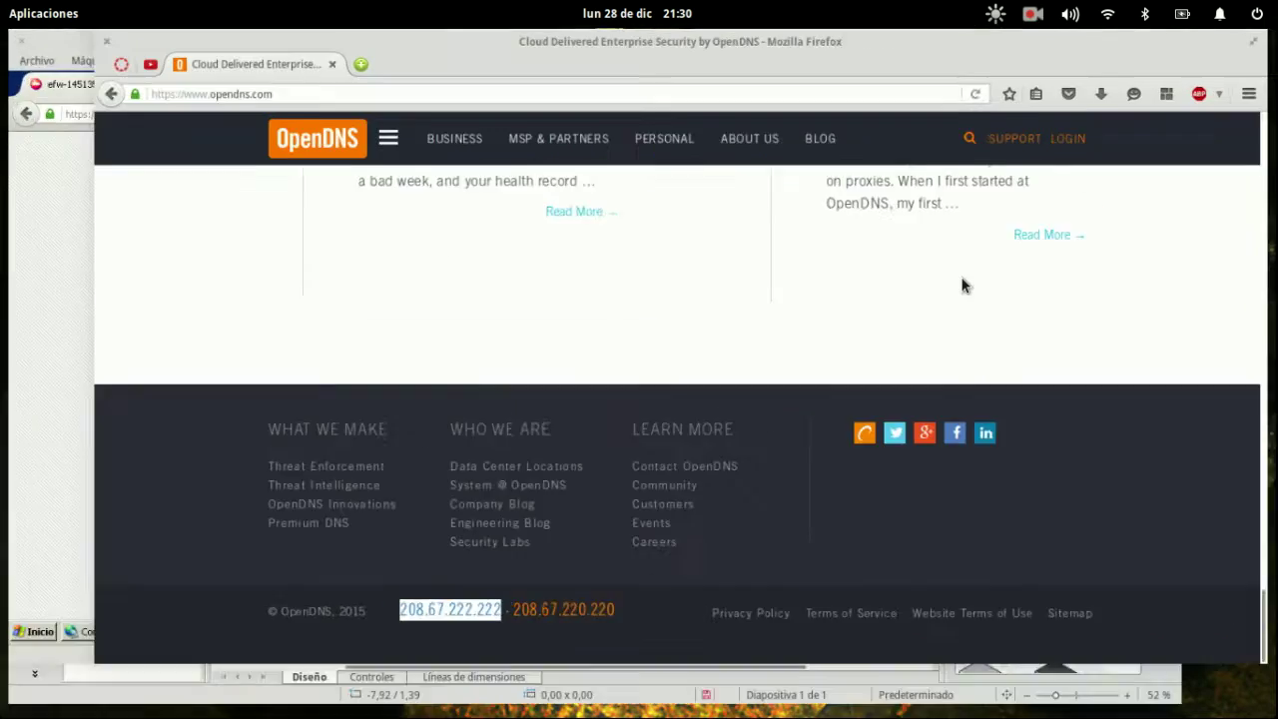
{"action": "key", "text": "super"}
{"action": "left_click", "coordinate": [272, 220]}
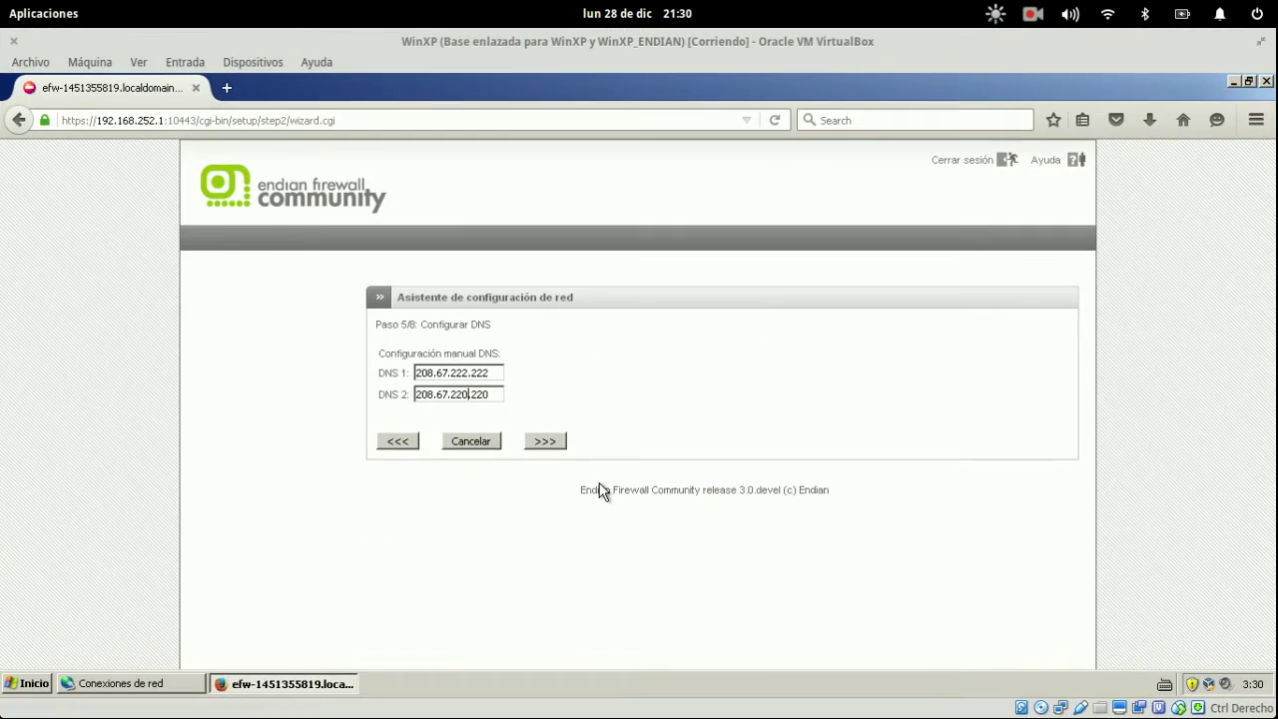
{"action": "left_click", "coordinate": [545, 442]}
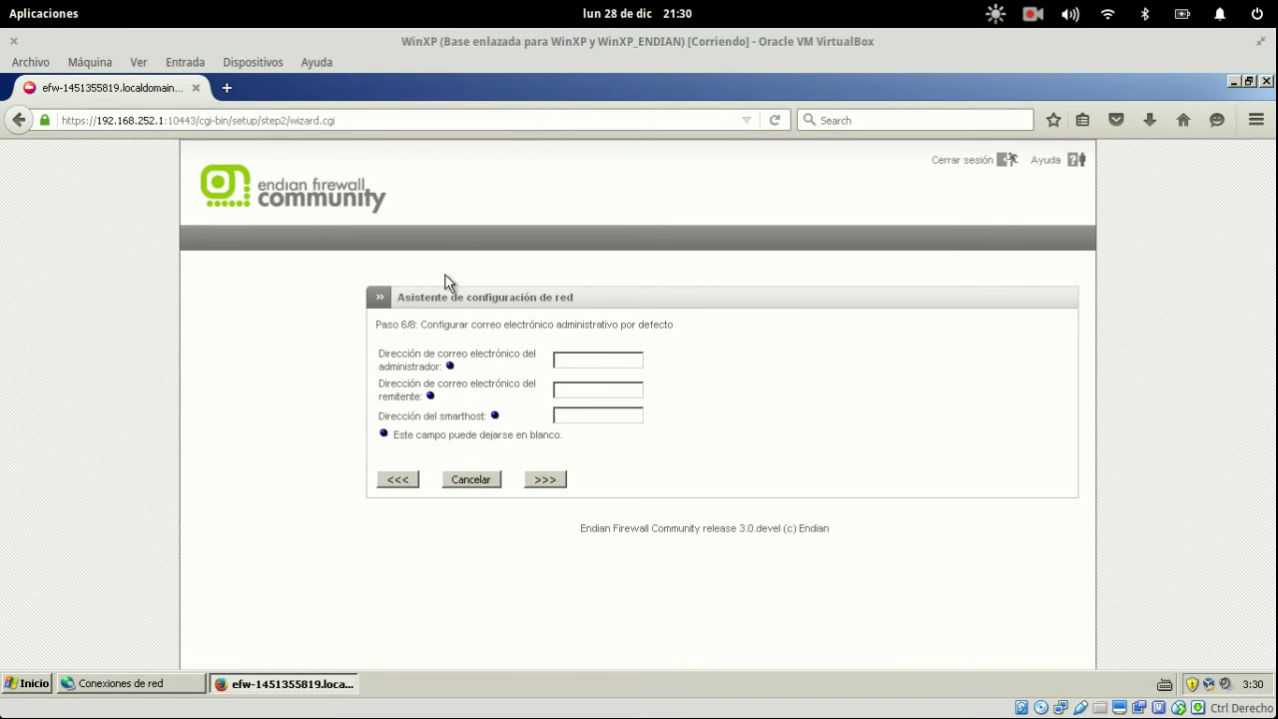
- Type the administrator e-mail address, correcting the typos
{"action": "left_click_drag", "start_coordinate": [340, 323], "coordinate": [657, 344]}
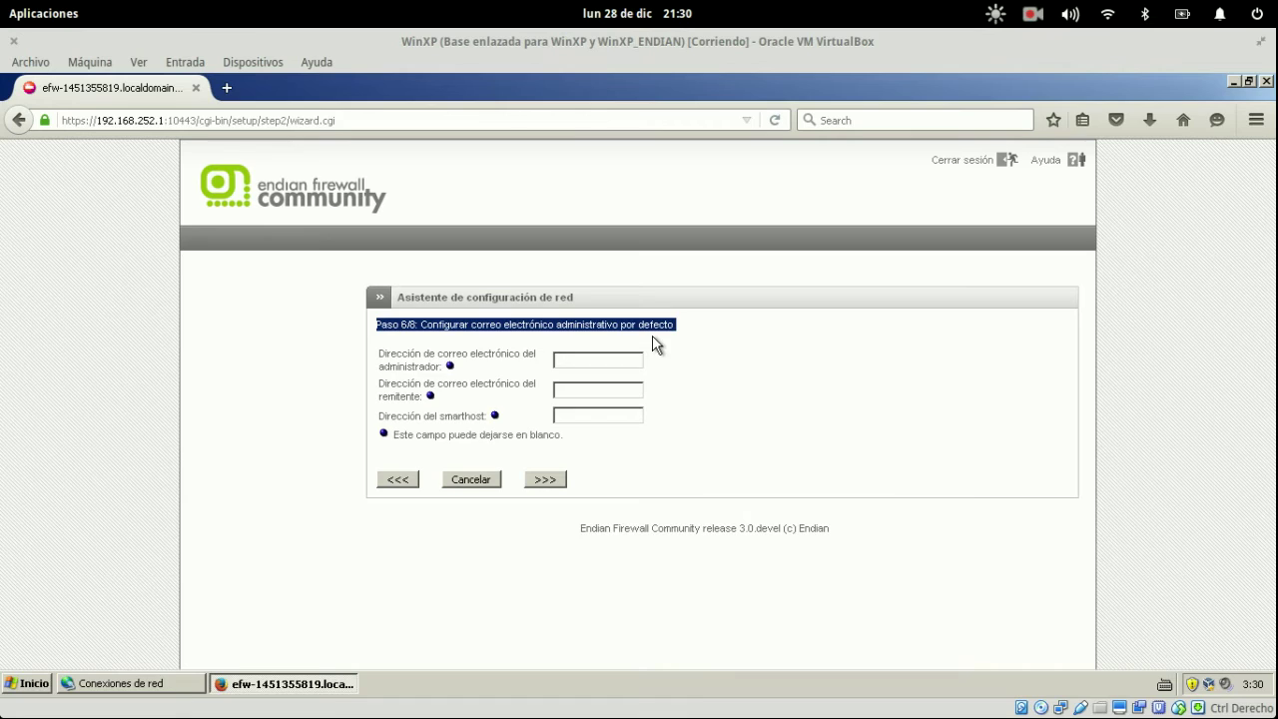
{"action": "left_click", "coordinate": [610, 360]}
{"action": "type", "text": "fr"}
{"action": "key", "text": "BackSpace"}
{"action": "key", "text": "BackSpace"}
{"action": "type", "text": "ad"}
{"action": "key", "text": "BackSpace"}
{"action": "key", "text": "BackSpace"}
{"action": "key", "text": "BackSpace"}
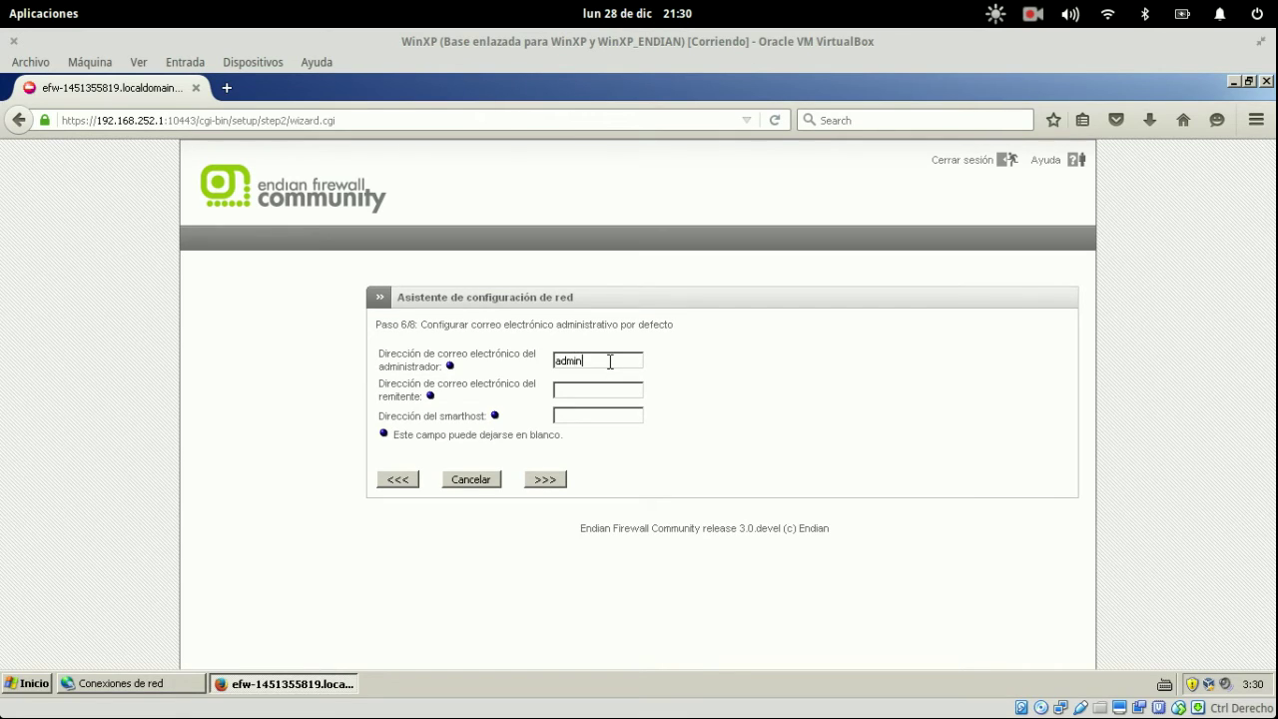
{"action": "type", "text": "min@"}
{"action": "type", "text": "admin"}
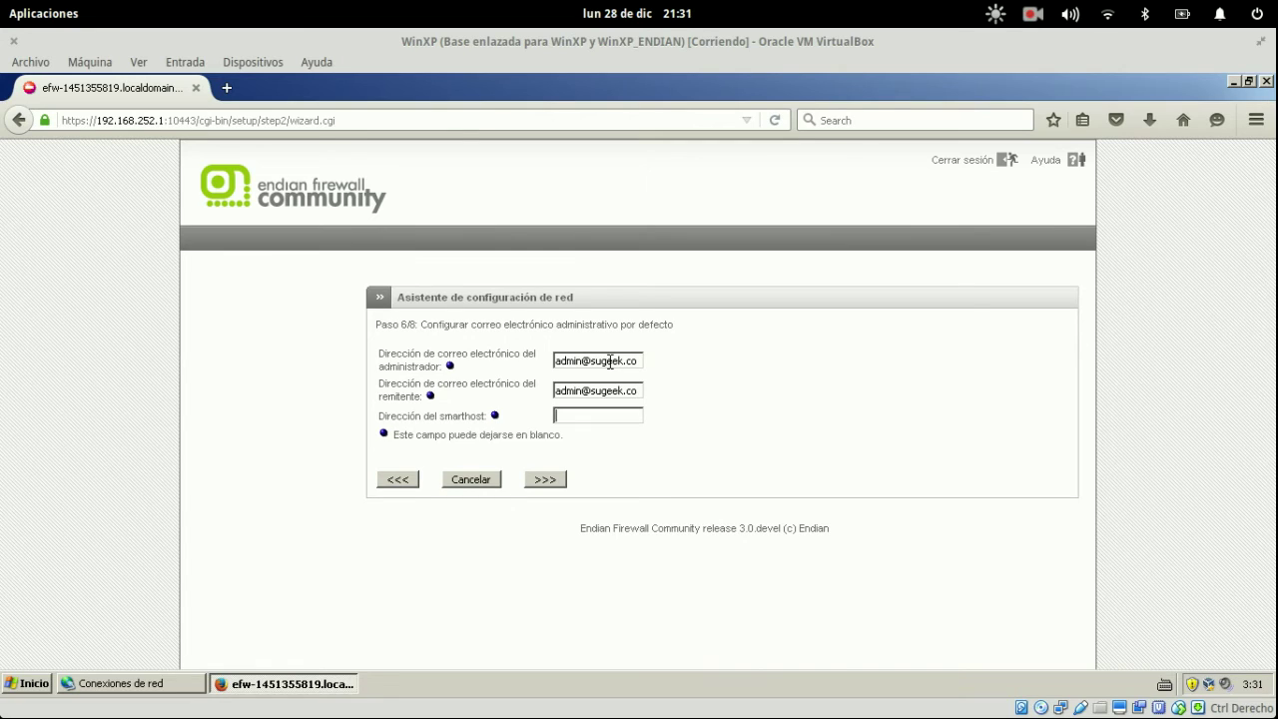
- Review the sender address and apply with 'Aceptar, aplicar configuración'
{"action": "left_click", "coordinate": [558, 412]}
{"action": "double_click", "coordinate": [597, 390]}
{"action": "left_click", "coordinate": [545, 480]}
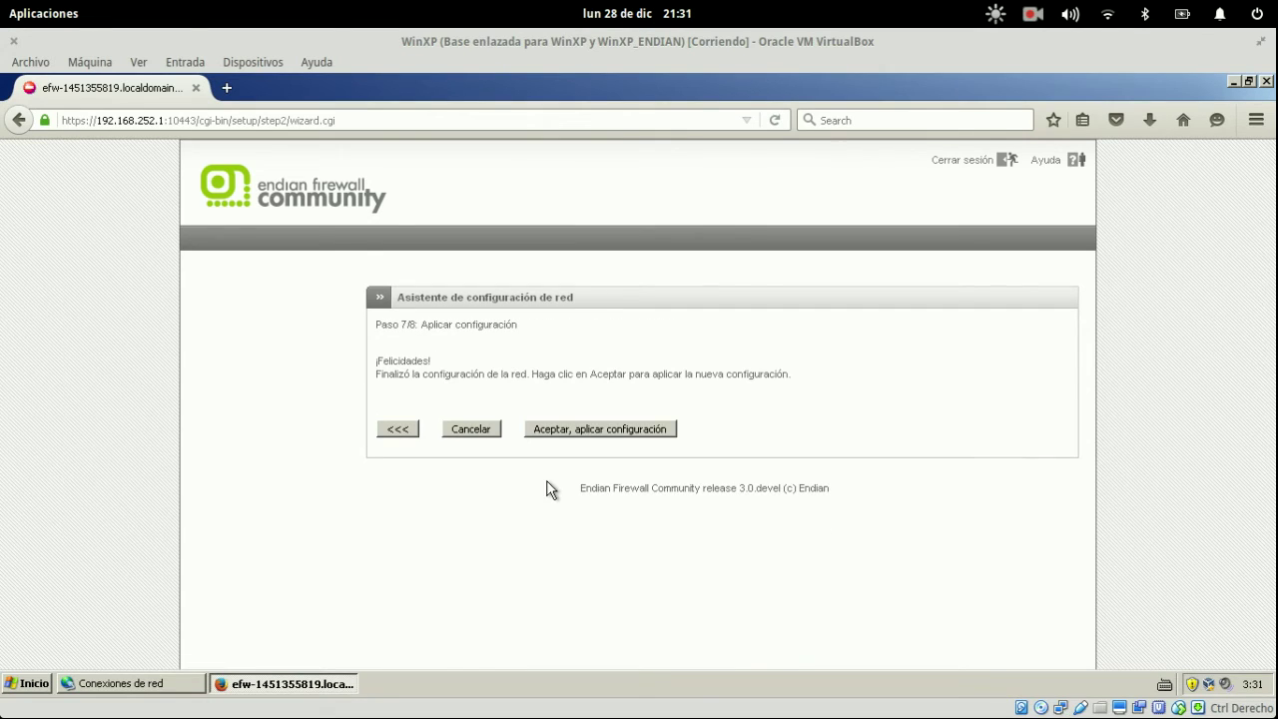
{"action": "left_click", "coordinate": [597, 430]}
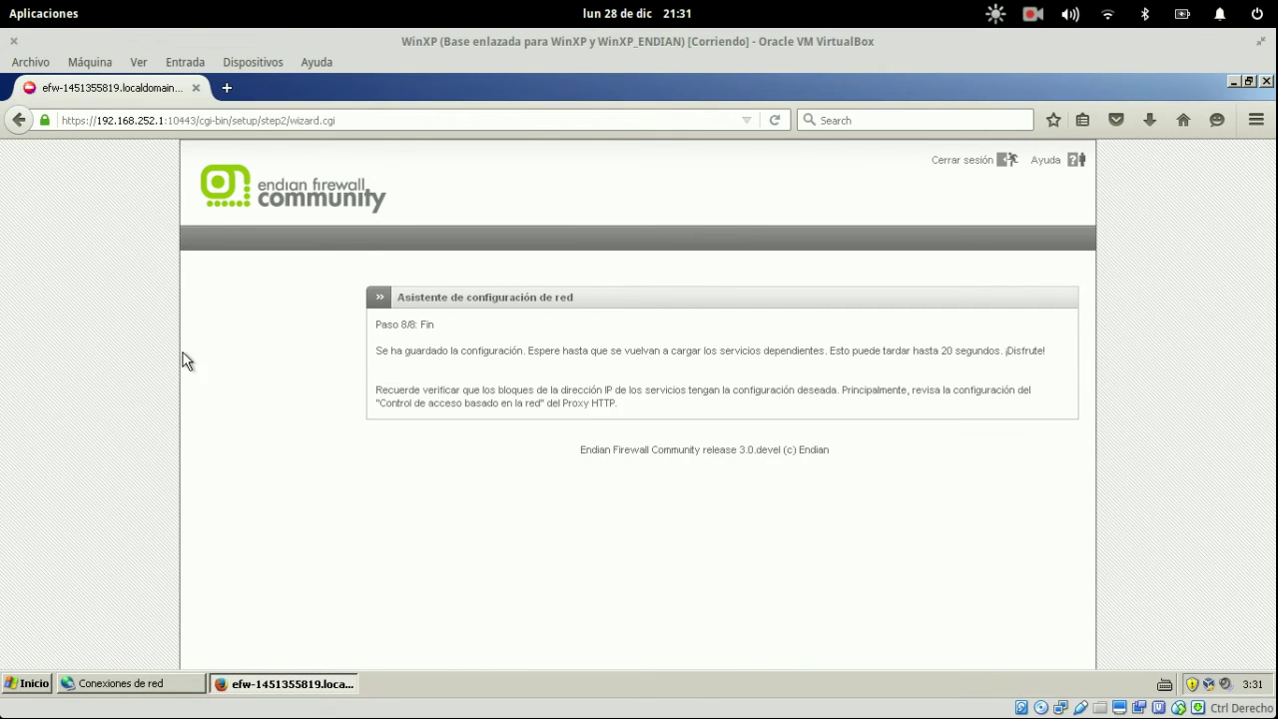
{"action": "double_click", "coordinate": [722, 345]}
- Highlight the saved-configuration message, then return to the WinXP VM window
{"action": "triple_click", "coordinate": [723, 345]}
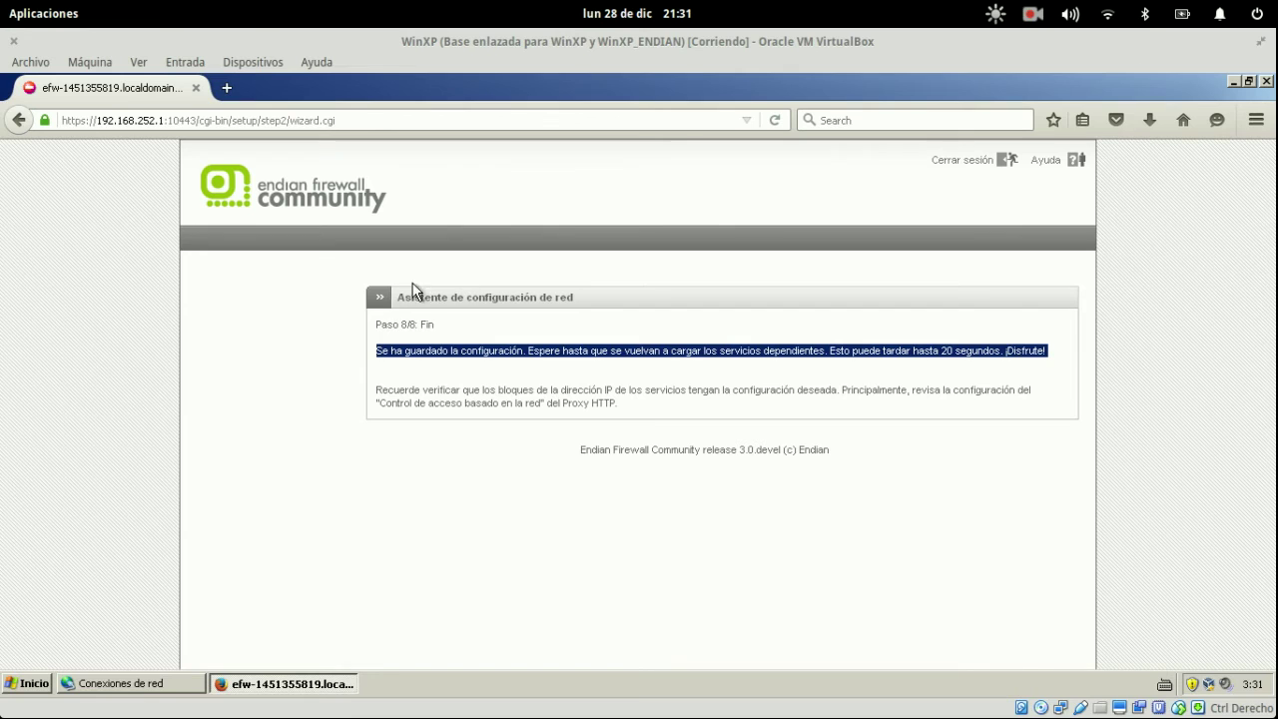
{"action": "left_click", "coordinate": [444, 373]}
{"action": "left_click_drag", "start_coordinate": [546, 323], "coordinate": [961, 419]}
{"action": "left_click", "coordinate": [966, 419]}
{"action": "key", "text": "super"}
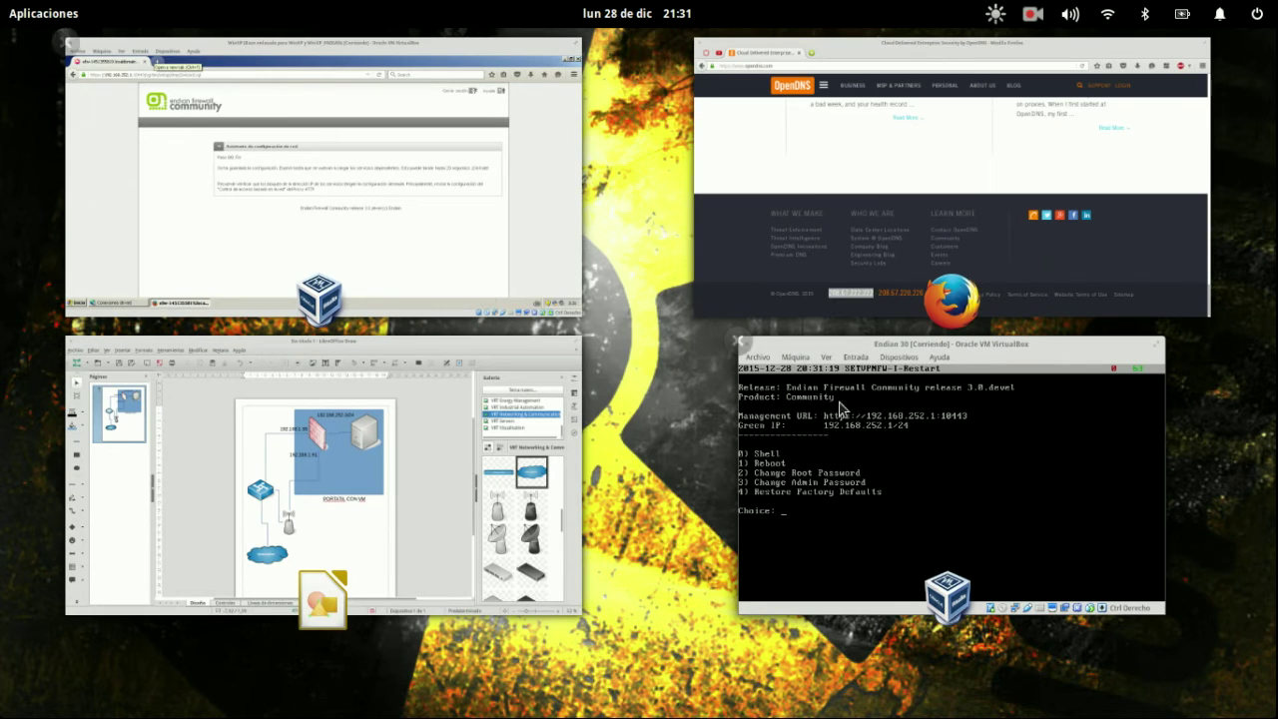
{"action": "left_click", "coordinate": [417, 245]}
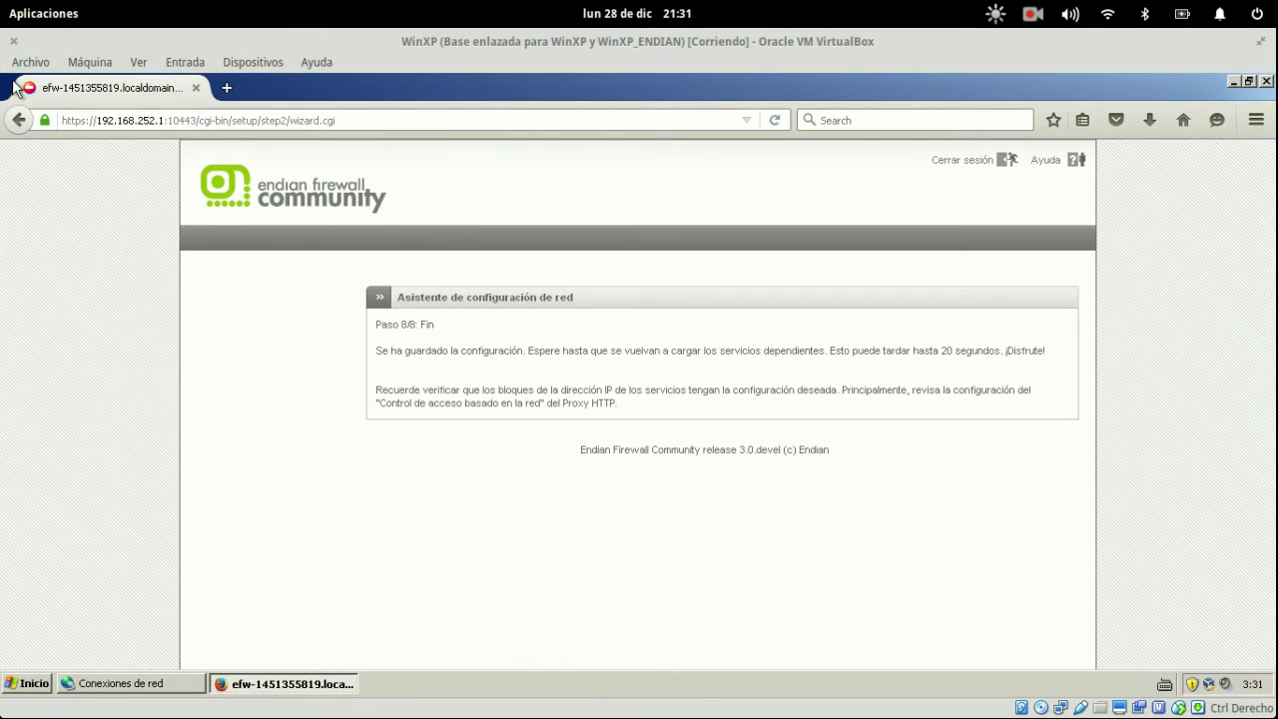
- Open a new Firefox tab in WinXP, try loading 'putty', and return to the Endian tab
{"action": "left_click", "coordinate": [227, 89]}
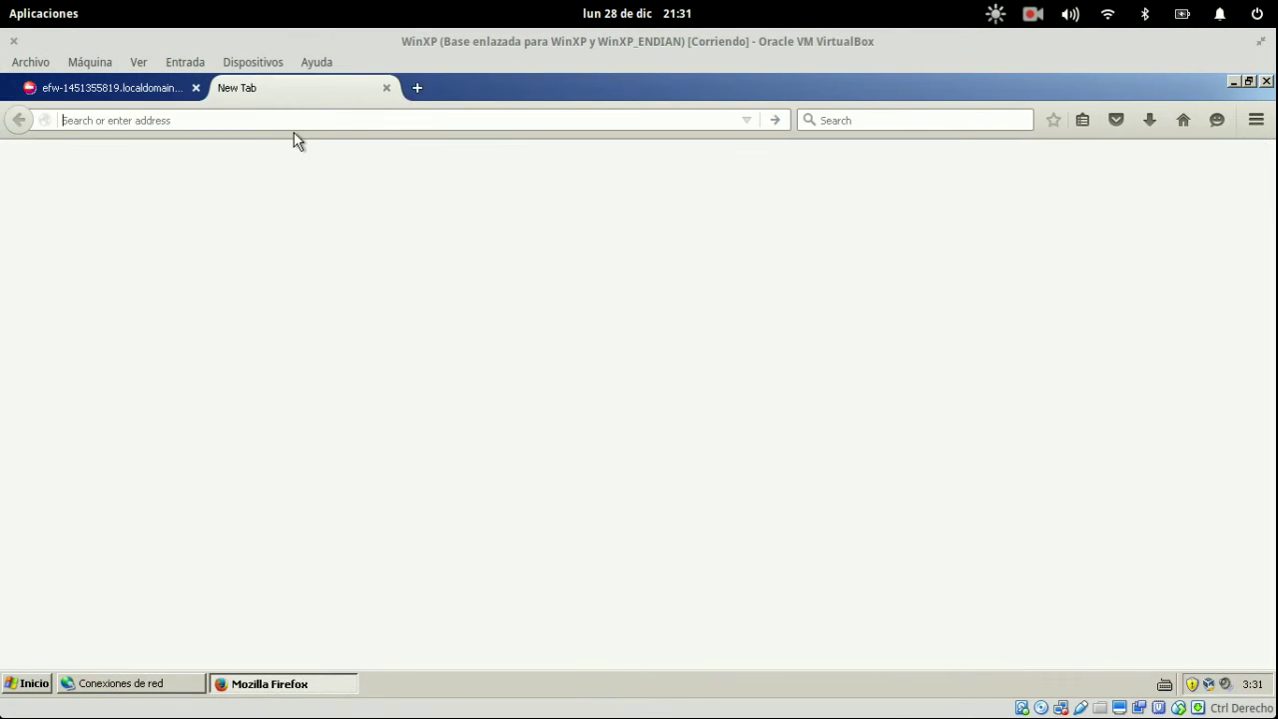
{"action": "type", "text": "pu"}
{"action": "key", "text": "Escape"}
{"action": "type", "text": "tty"}
{"action": "key", "text": "Return"}
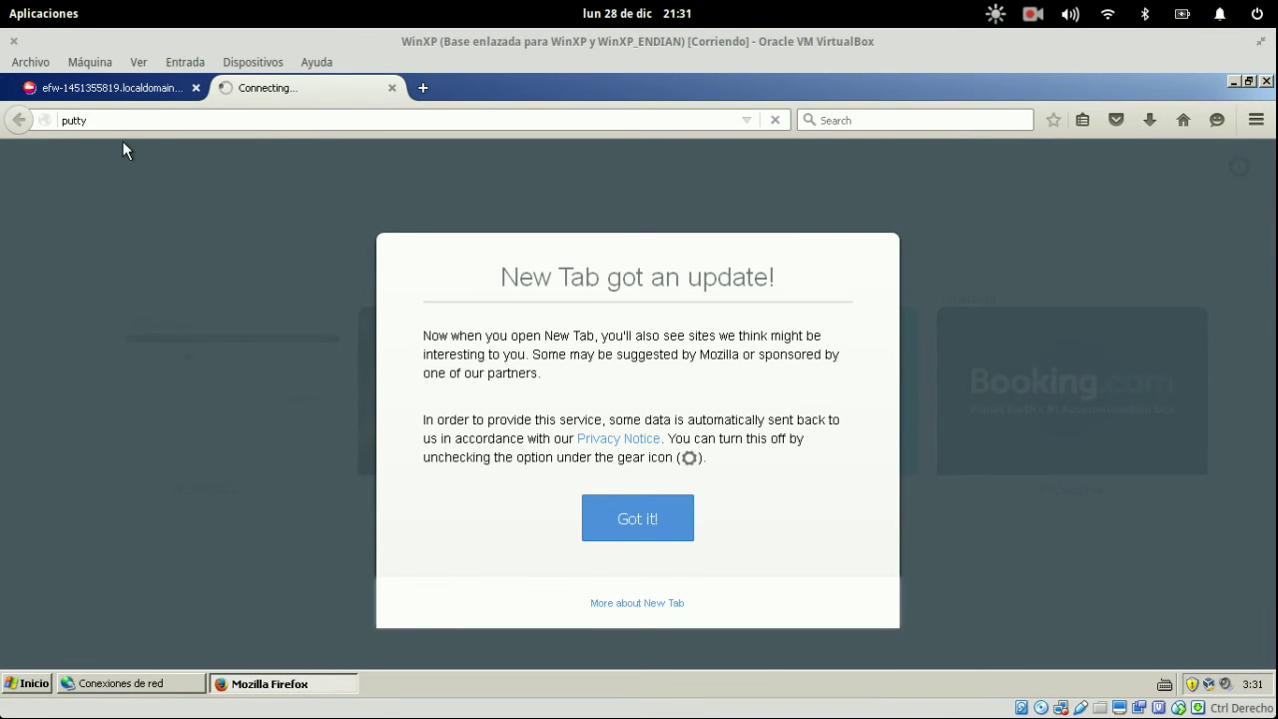
{"action": "left_click", "coordinate": [114, 87]}
- Alternate between the Endian console and WinXP VM windows, ending on the Endian console
{"action": "key", "text": "super"}
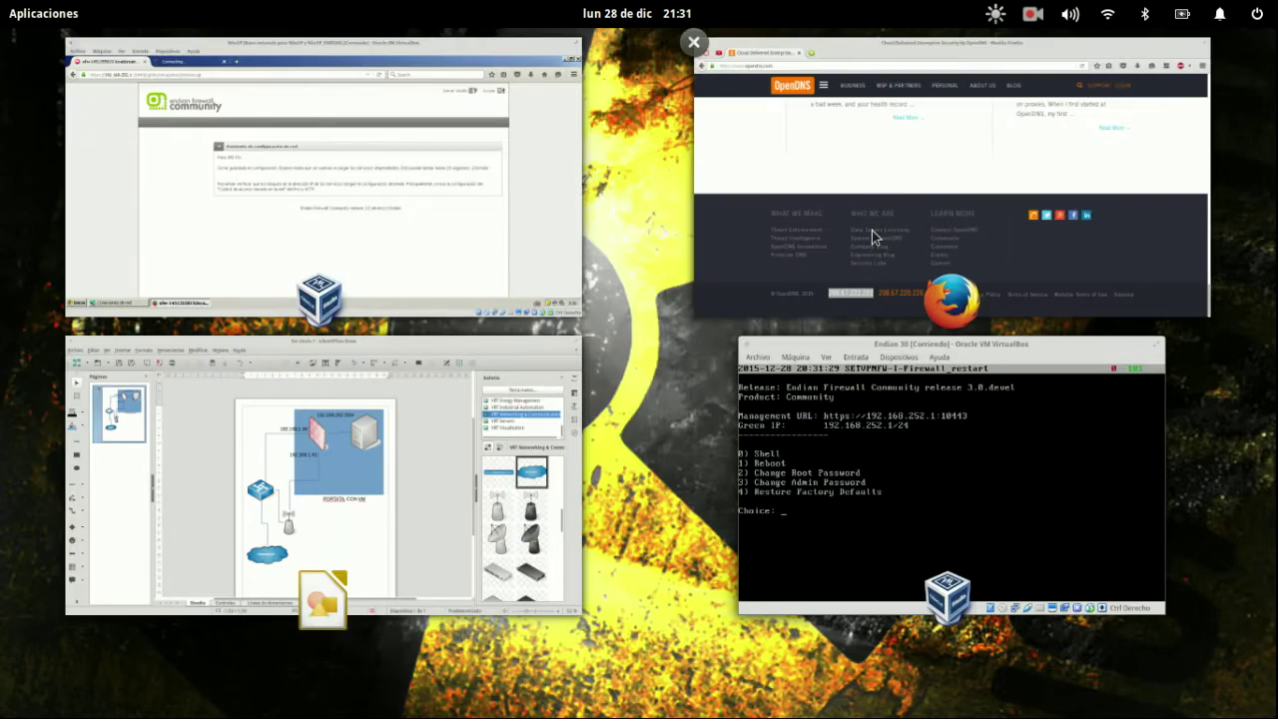
{"action": "left_click", "coordinate": [891, 432]}
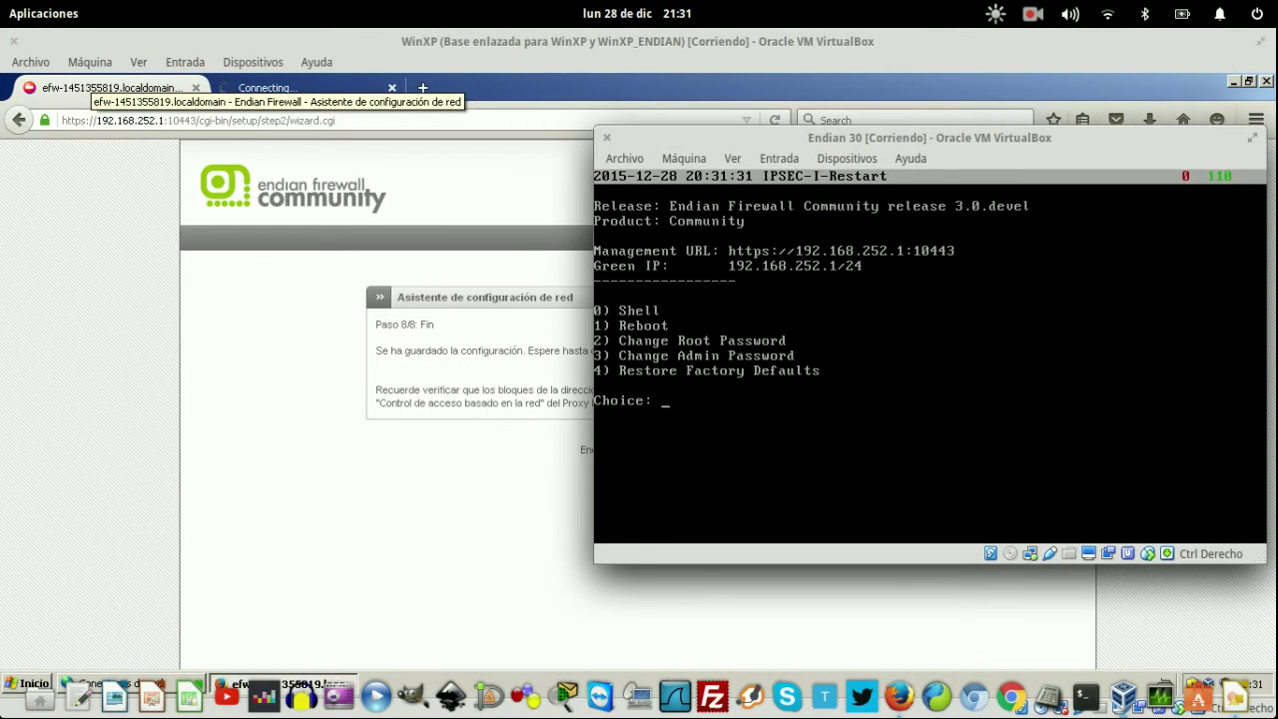
{"action": "mouse_move", "coordinate": [8, 8]}
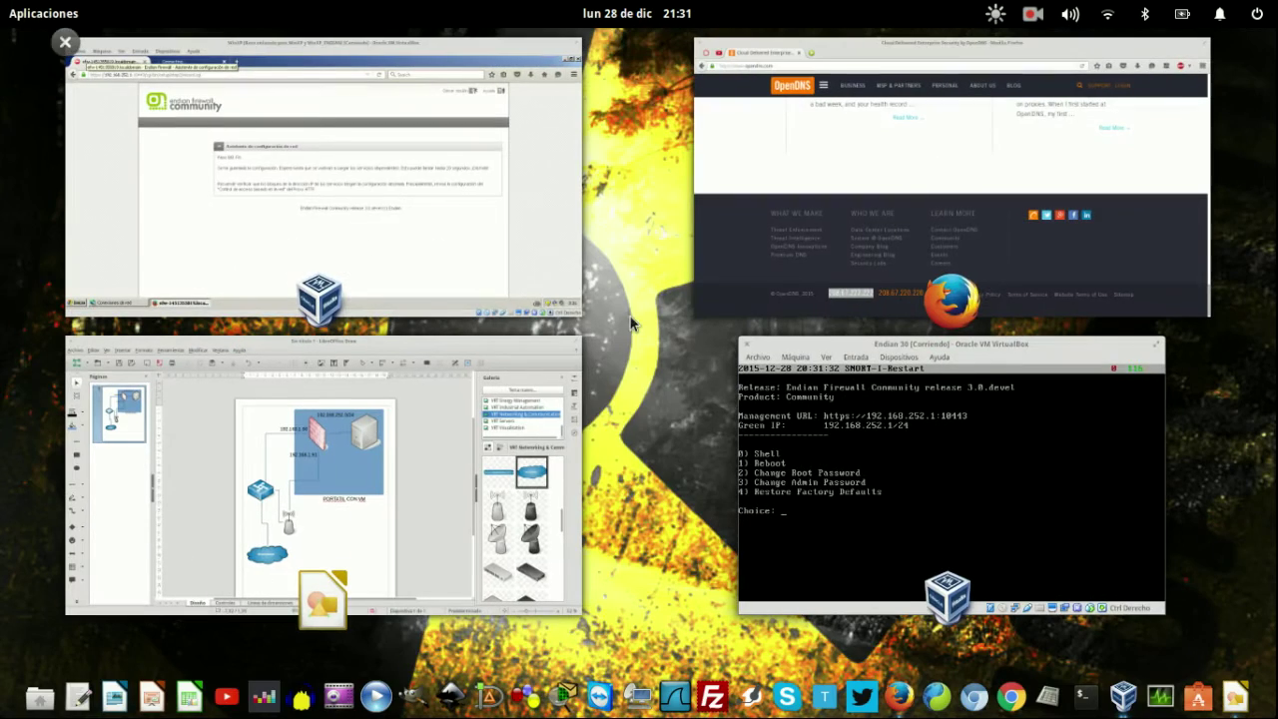
{"action": "left_click", "coordinate": [539, 220]}
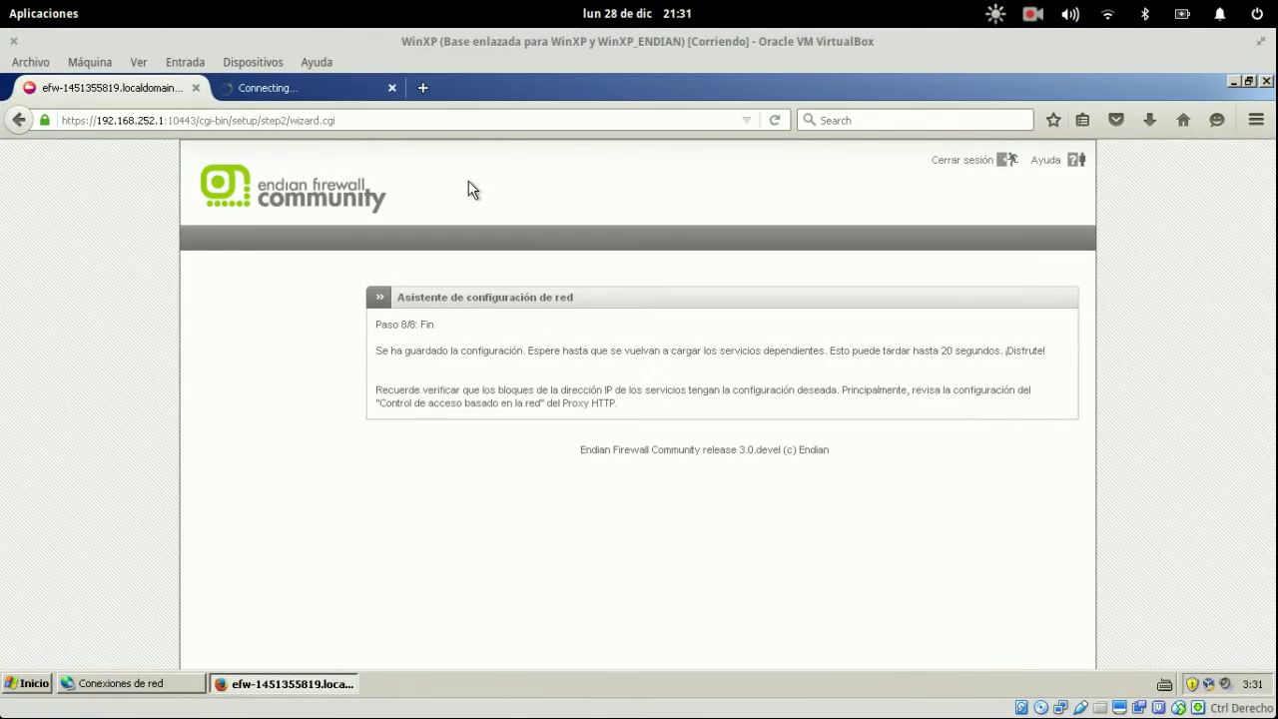
{"action": "key", "text": "super"}
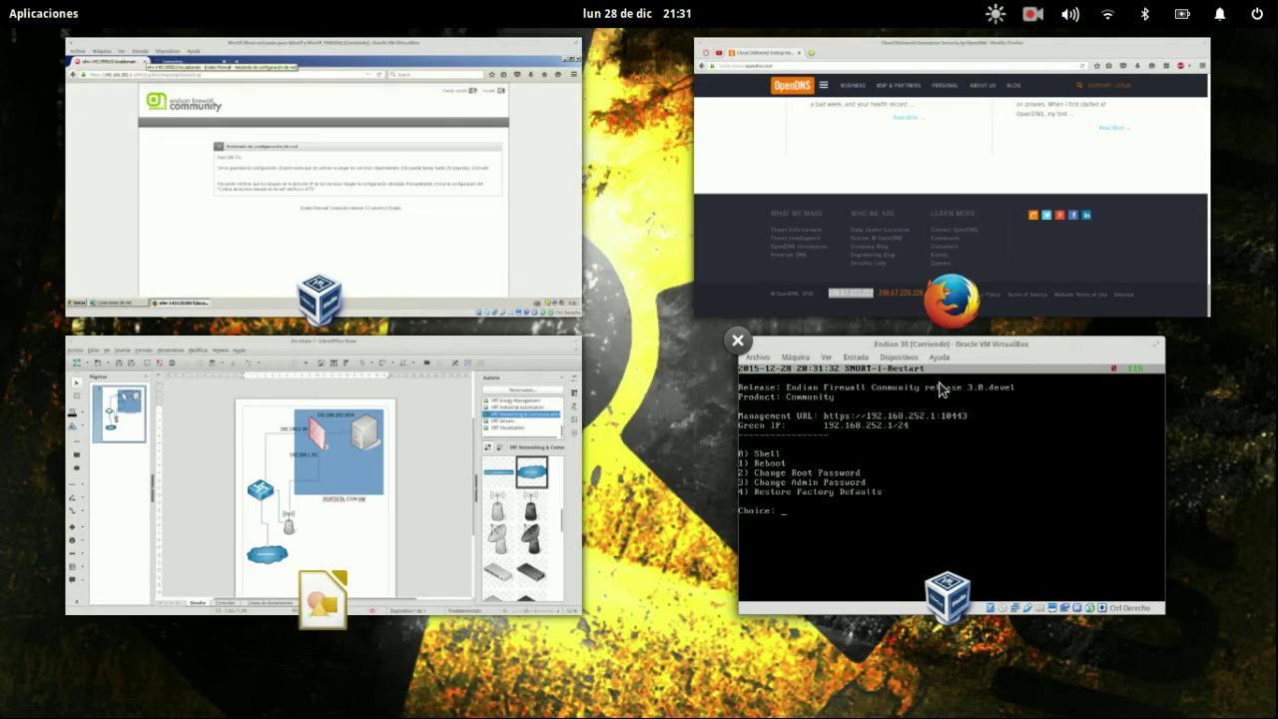
{"action": "left_click", "coordinate": [938, 390]}
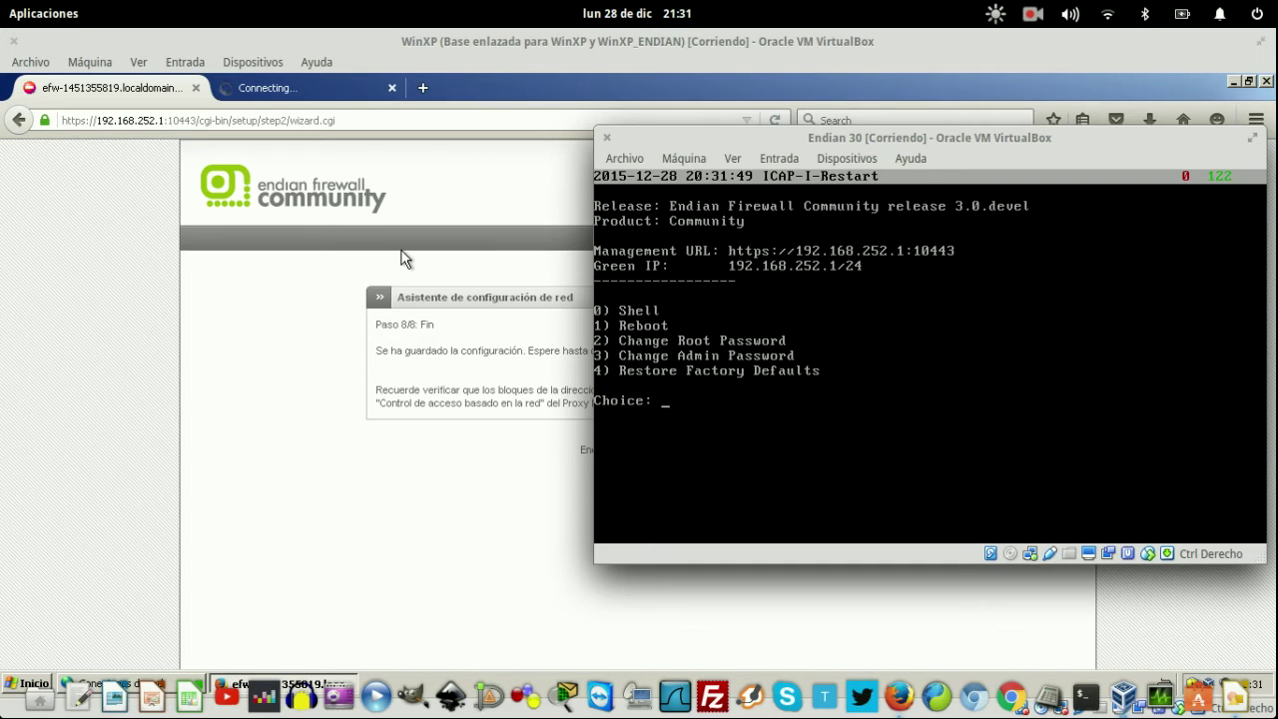
- Log in to the Endian web interface as admin with the admin password
{"action": "left_click", "coordinate": [478, 364]}
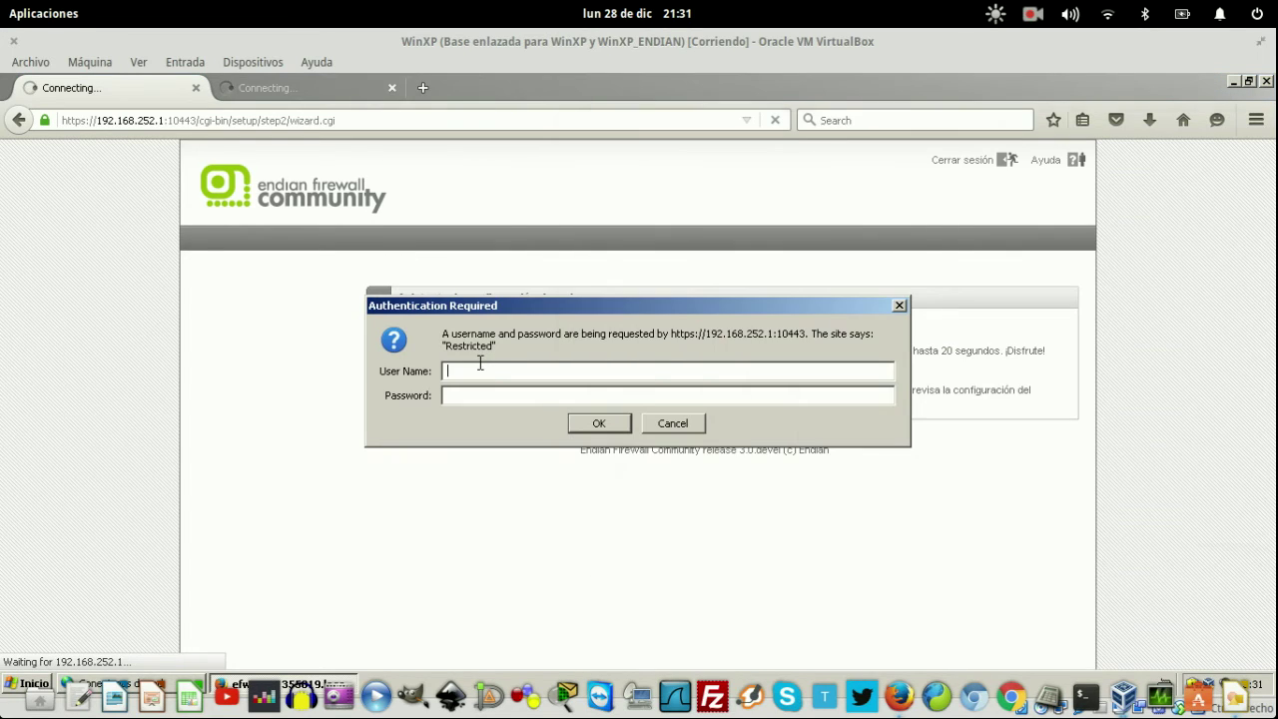
{"action": "type", "text": "admin"}
{"action": "key", "text": "Tab"}
{"action": "type", "text": "admin"}
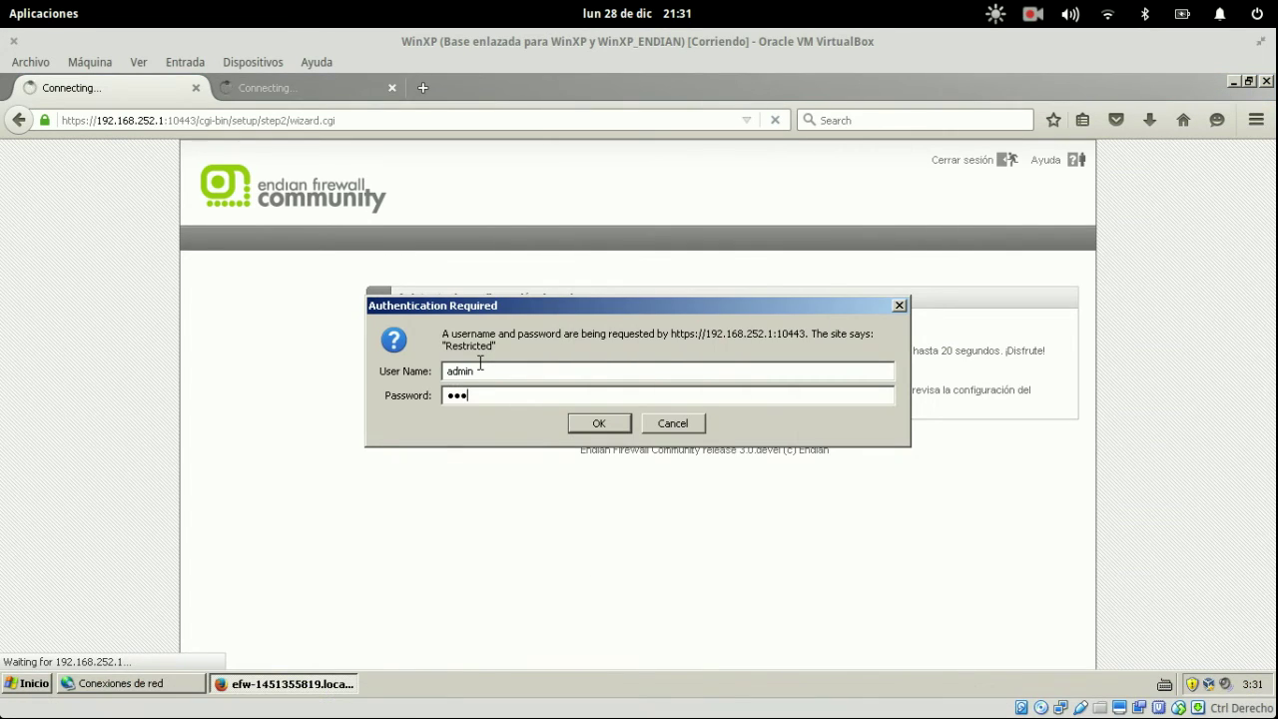
{"action": "type", "text": "1234"}
{"action": "key", "text": "Return"}
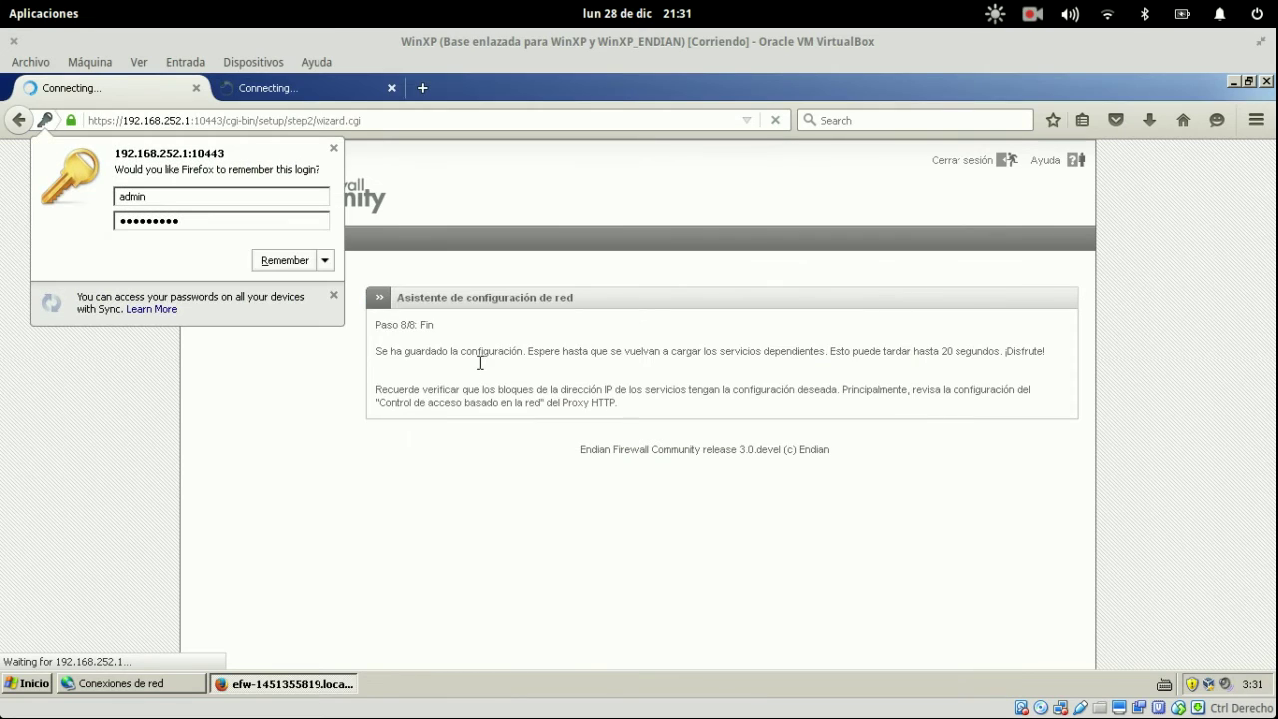
{"action": "left_click", "coordinate": [333, 150]}
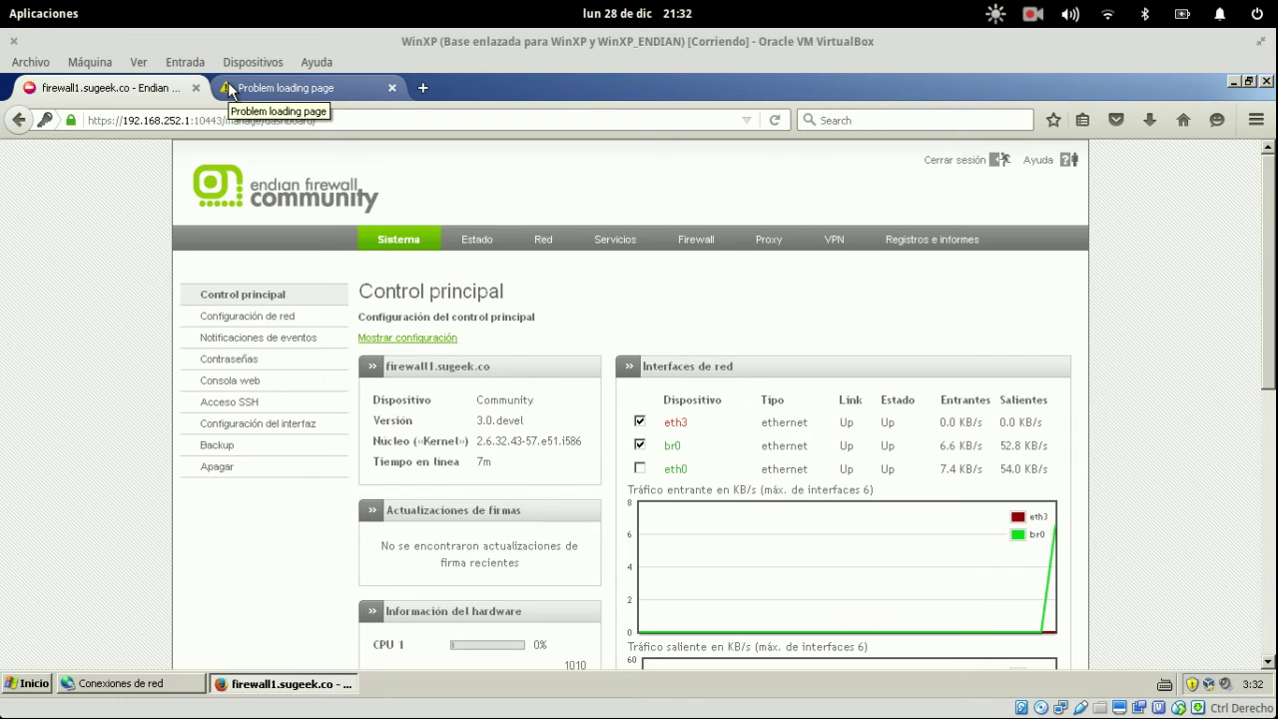
- Check the second tab, then scroll the dashboard to confirm the main uplink is UP
{"action": "left_click", "coordinate": [280, 89]}
{"action": "left_click", "coordinate": [116, 90]}
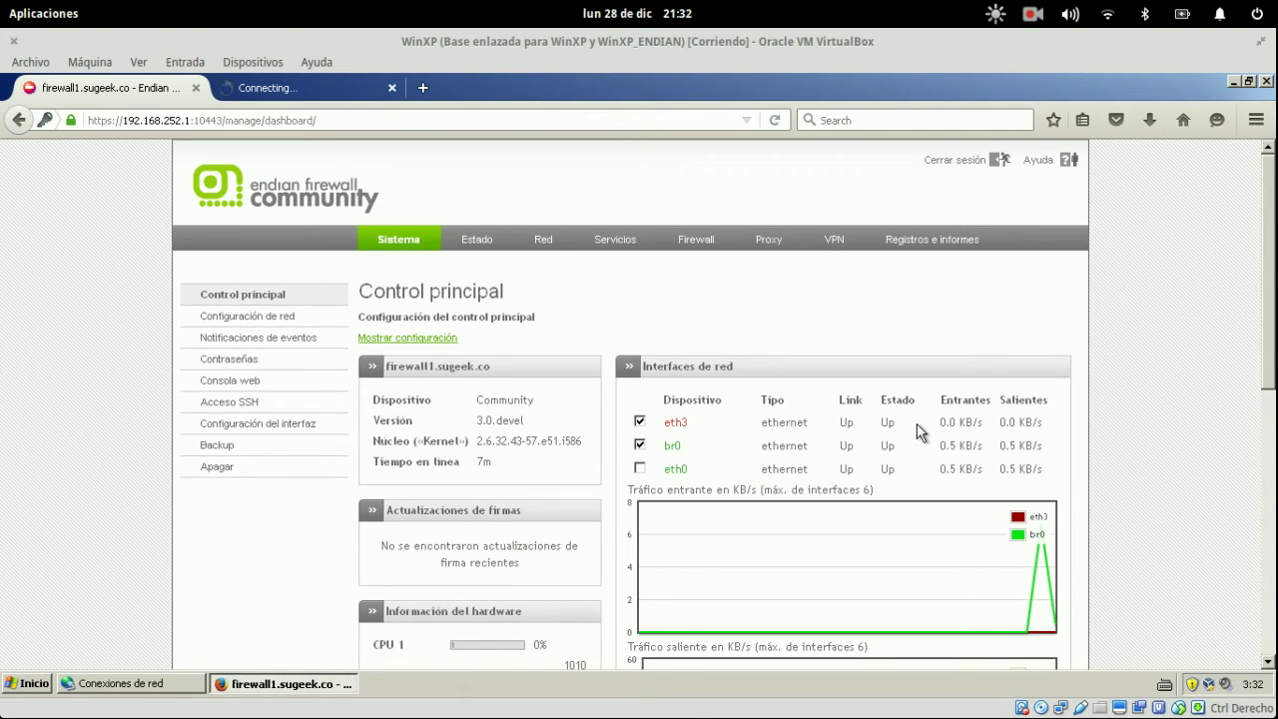
{"action": "scroll", "coordinate": [919, 432], "scroll_direction": "down", "scroll_amount": 5}
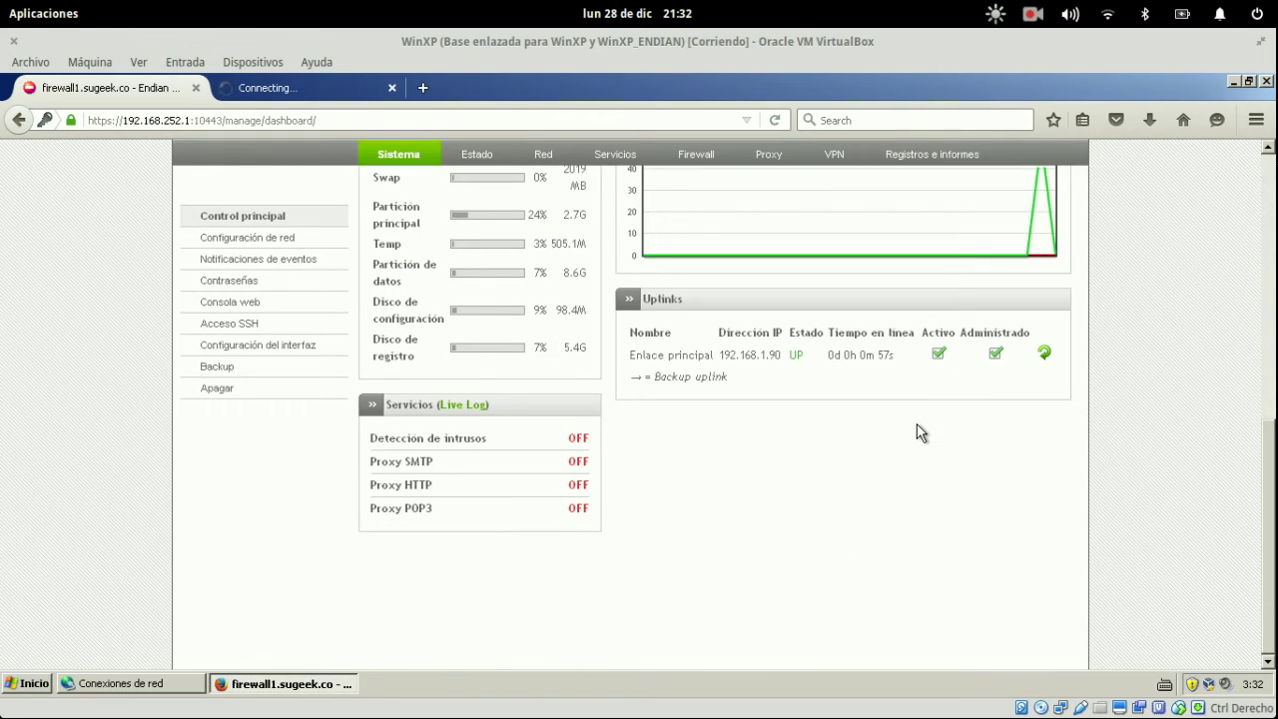
- Open a host terminal and begin typing a ping to 192
{"action": "key", "text": "super"}
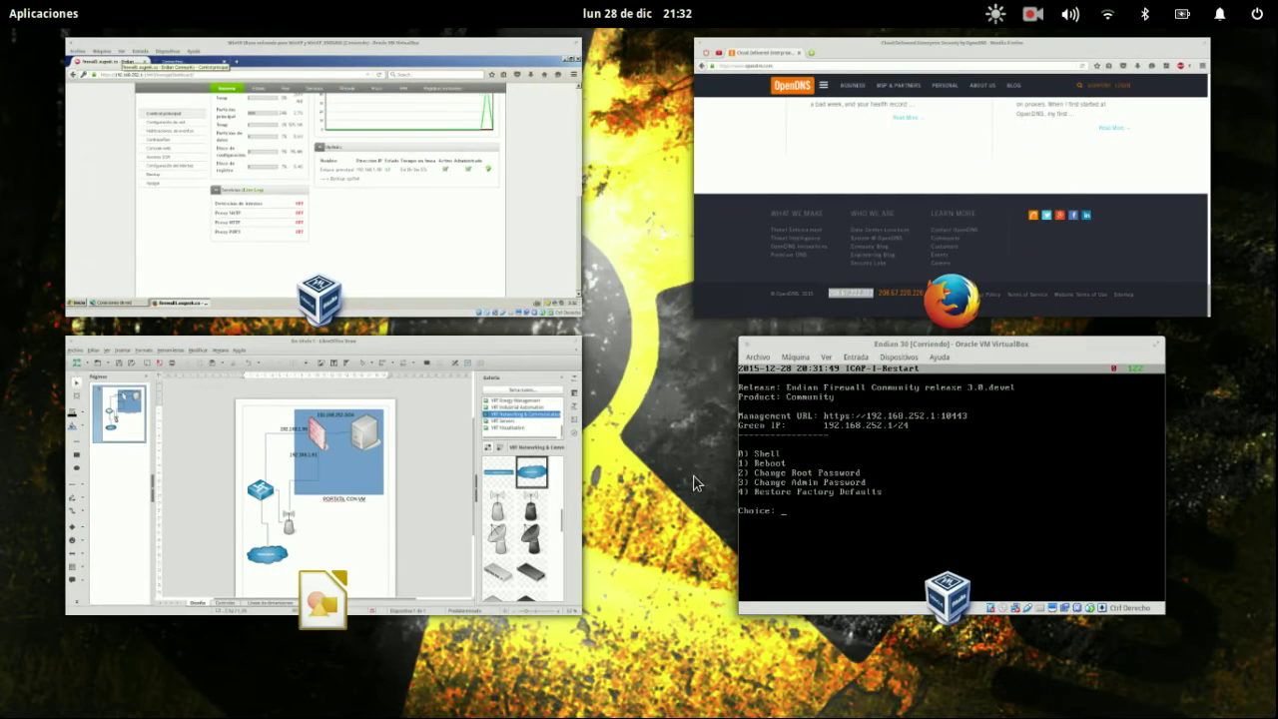
{"action": "left_click", "coordinate": [436, 213]}
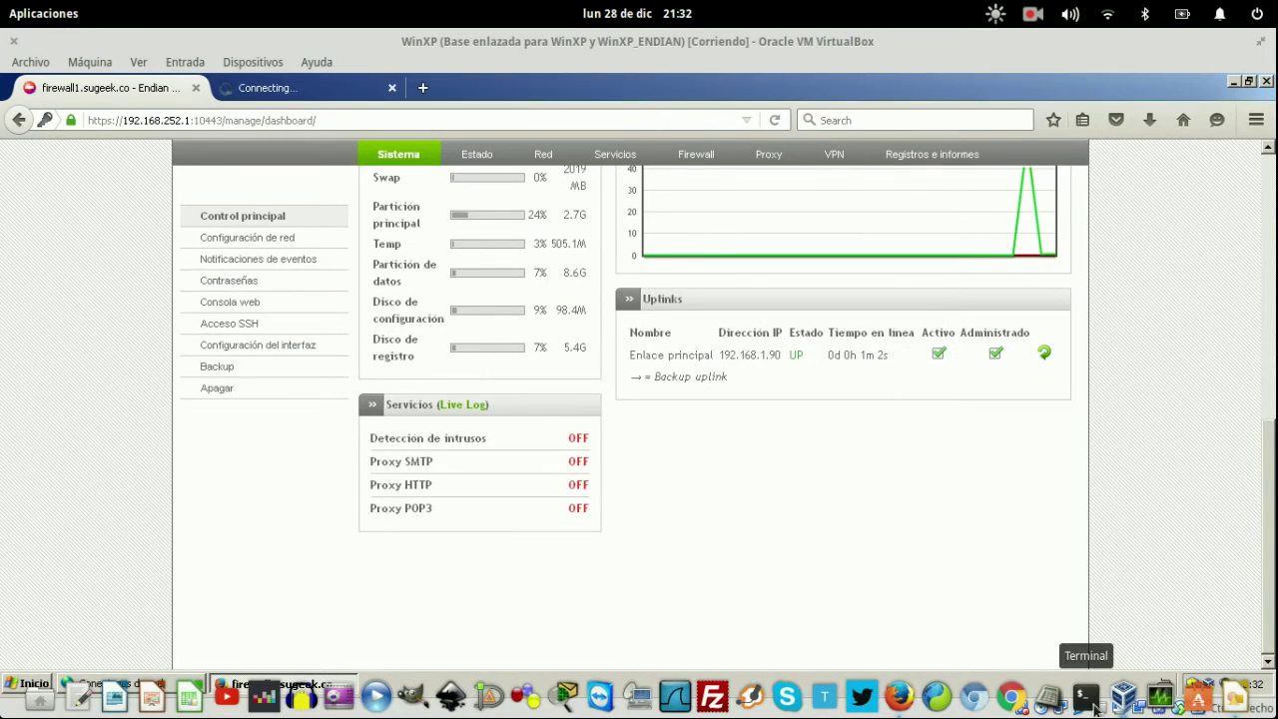
{"action": "left_click", "coordinate": [1086, 694]}
{"action": "type", "text": "pin"}
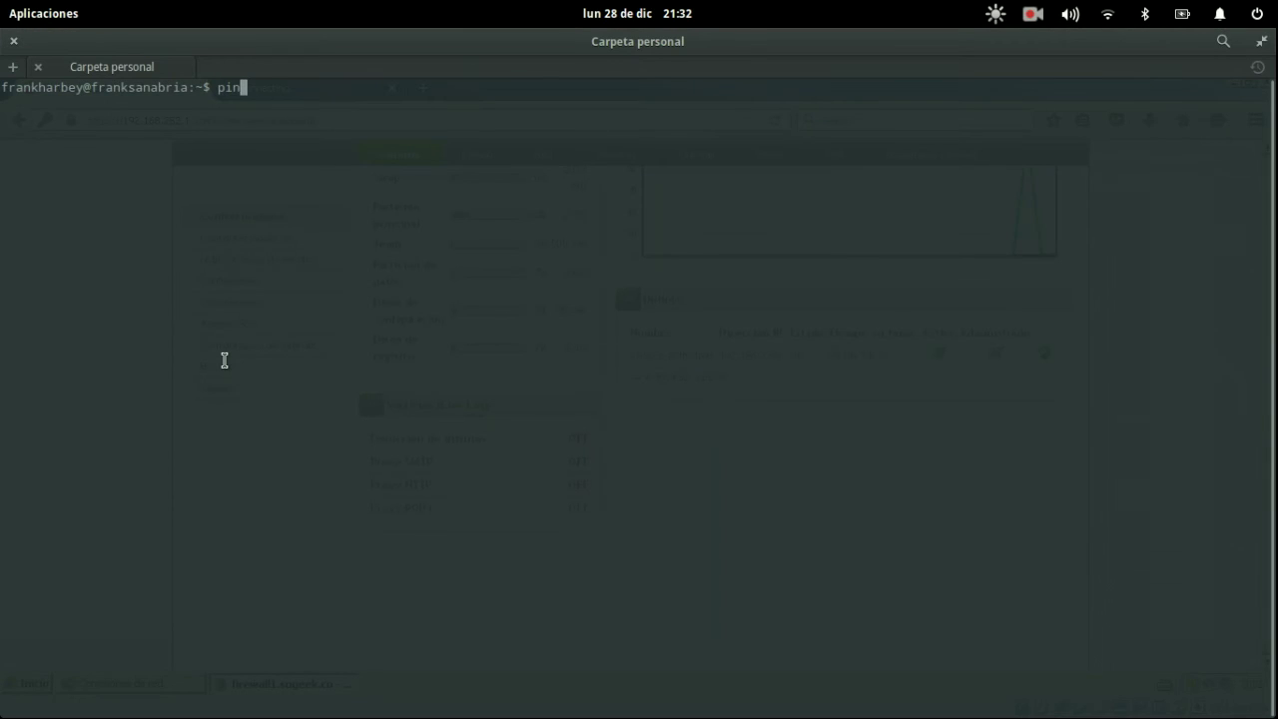